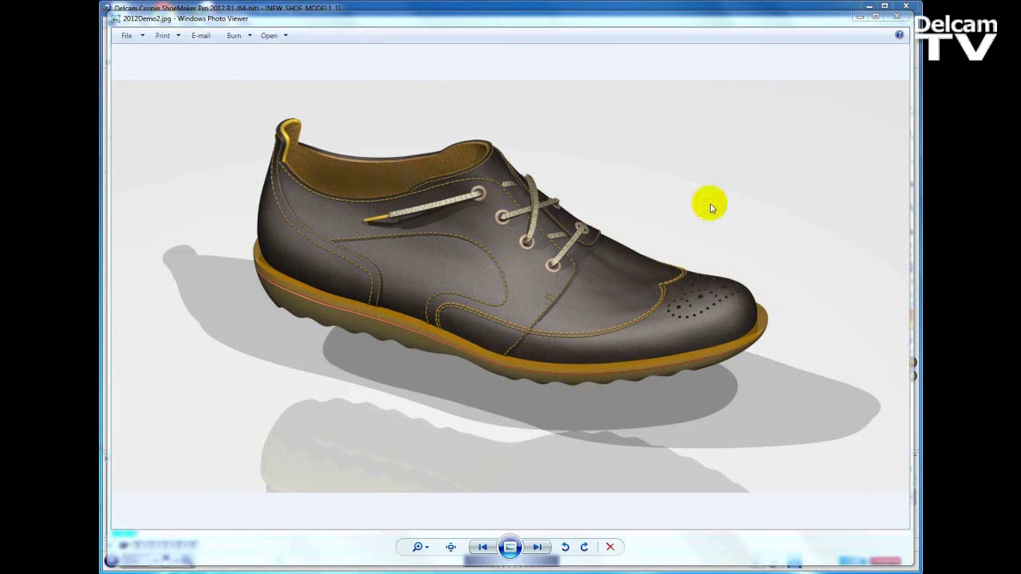
Close the shoe reference picture, look through the materials library and return to the library of lasts.
{"action": "left_click", "coordinate": [858, 17]}
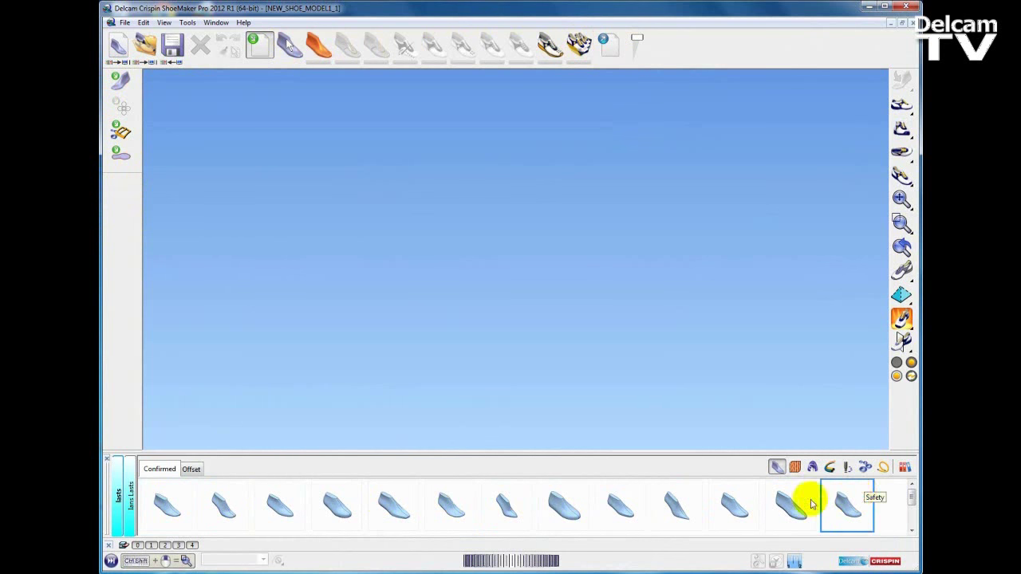
{"action": "left_click", "coordinate": [795, 468]}
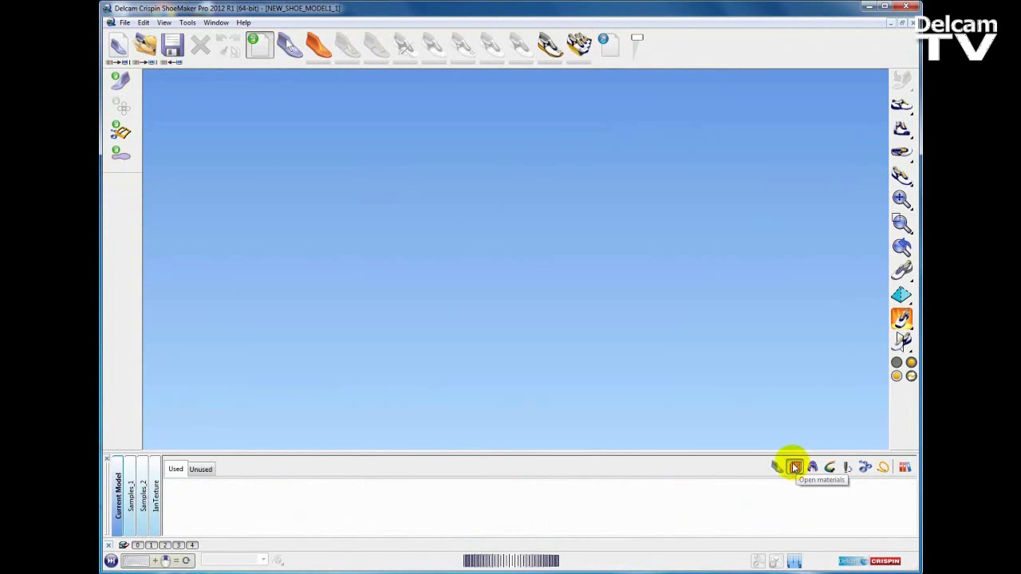
{"action": "left_click", "coordinate": [142, 497]}
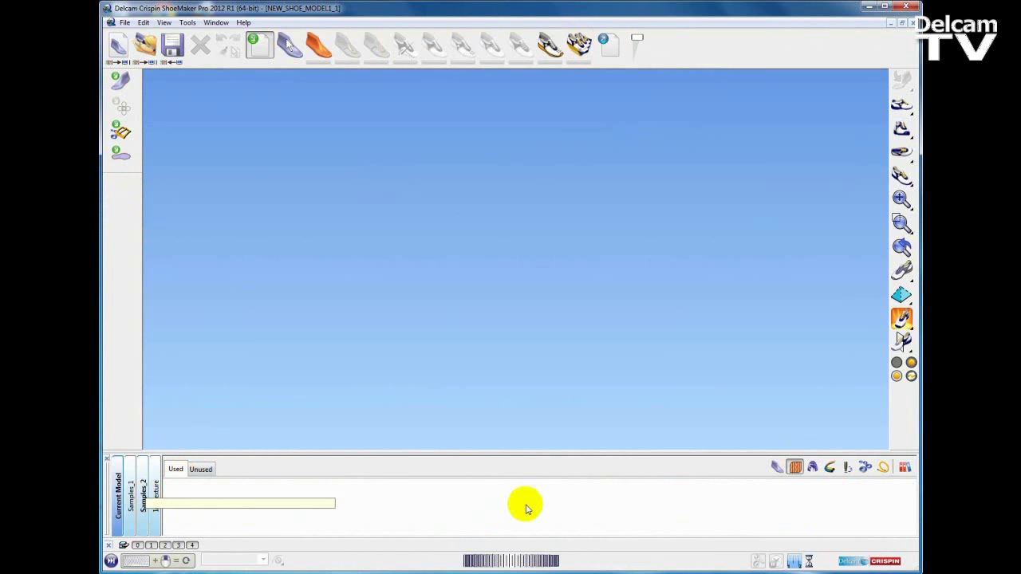
{"action": "left_click", "coordinate": [778, 469]}
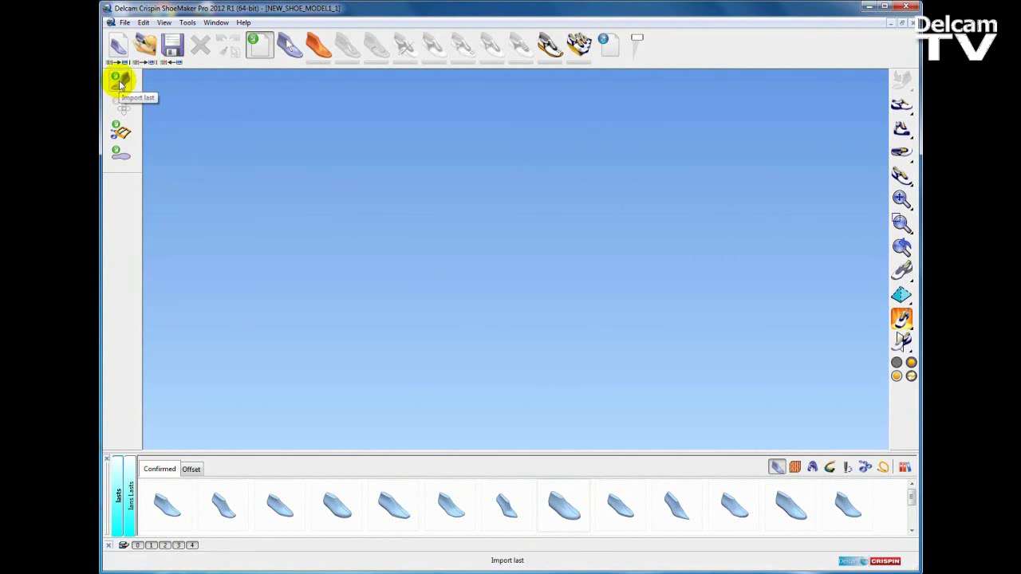
Import the stereolithographic STL last MensLast.stl from the Stage1 folder.
{"action": "left_click", "coordinate": [122, 81]}
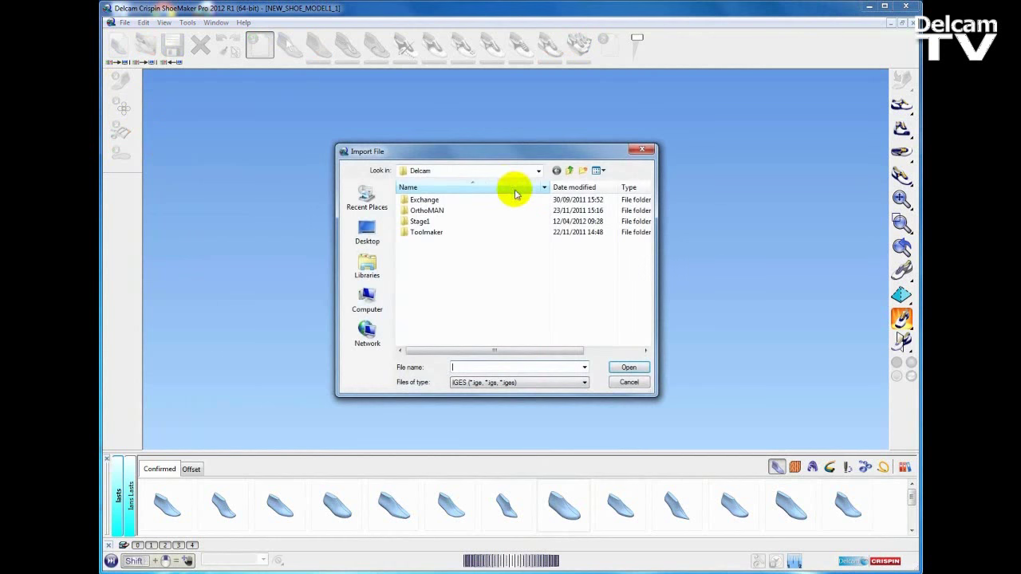
{"action": "double_click", "coordinate": [420, 222]}
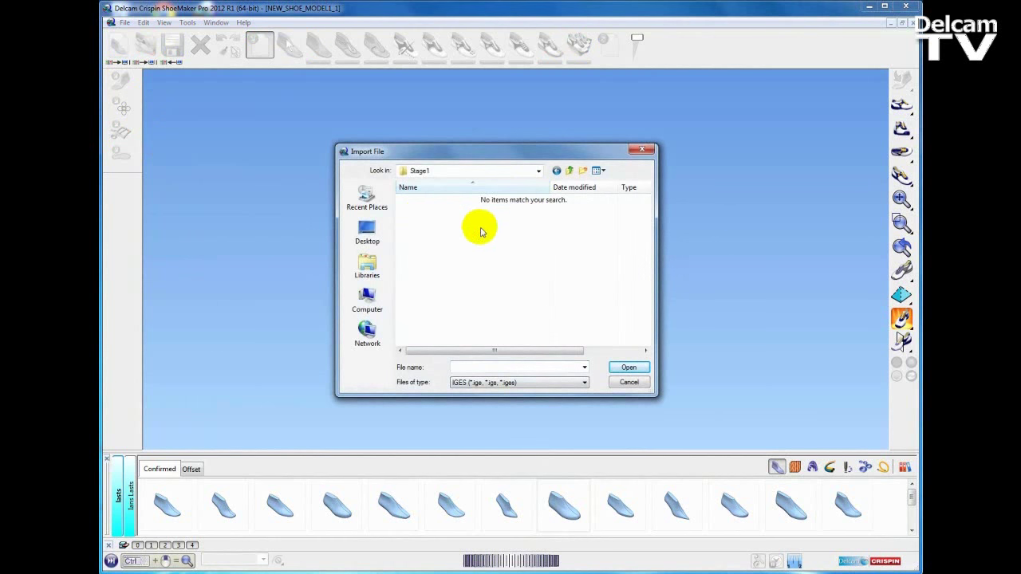
{"action": "left_click", "coordinate": [583, 384]}
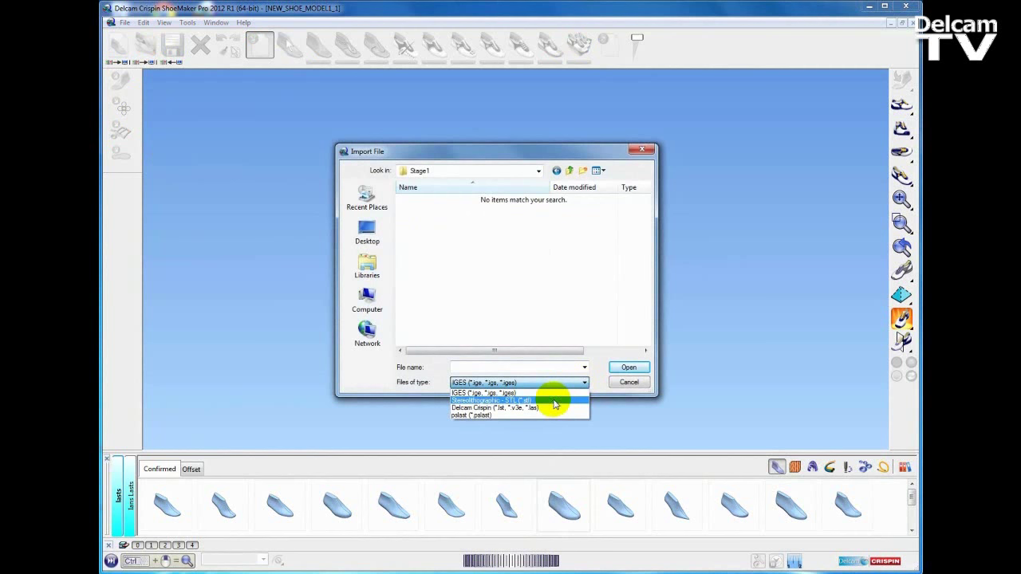
{"action": "left_click", "coordinate": [557, 402]}
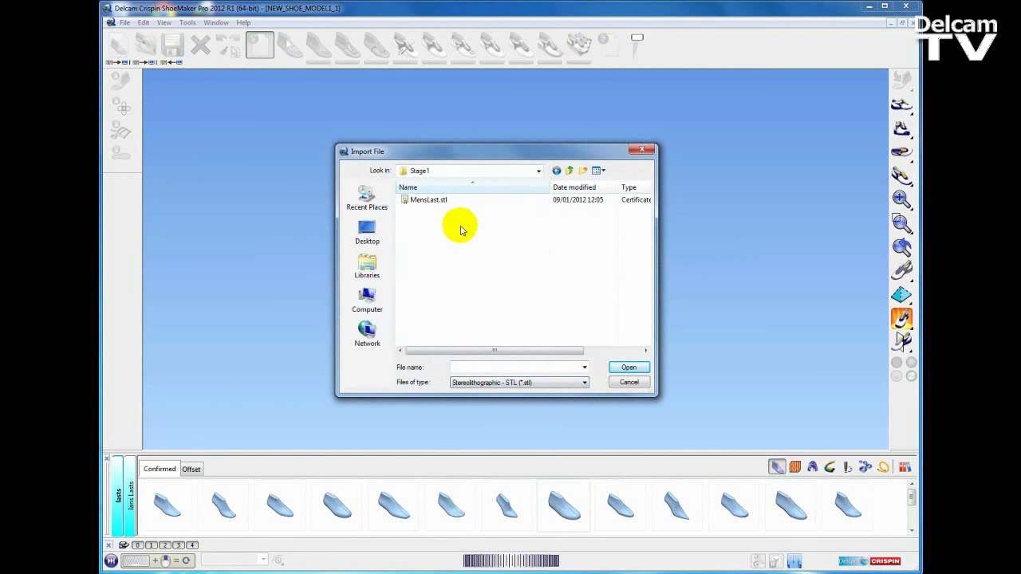
{"action": "left_click", "coordinate": [436, 202]}
{"action": "left_click", "coordinate": [628, 368]}
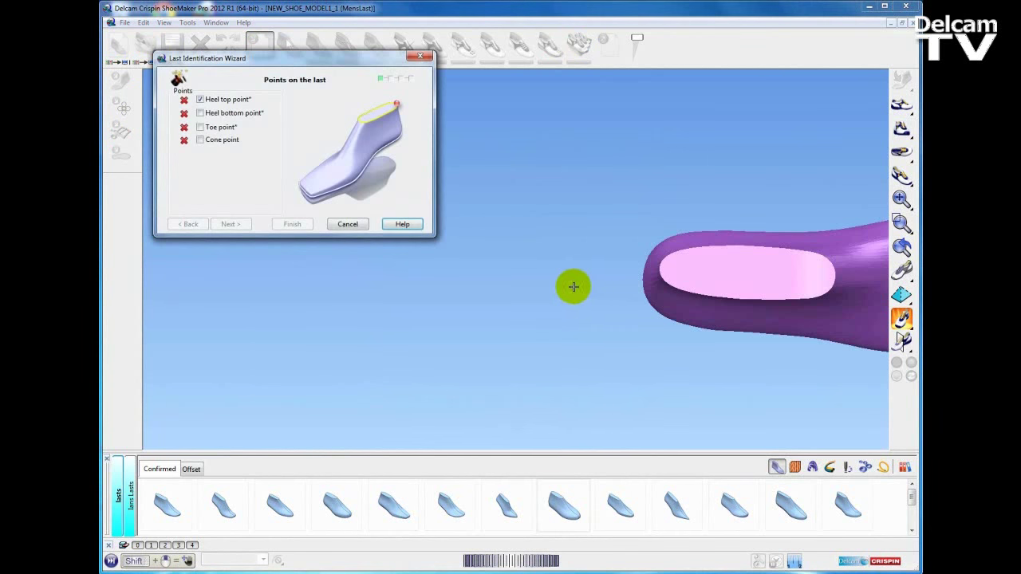
Examine the imported last's triangle mesh with interior edges shown over shading, and restore the open-edges-only display.
{"action": "middle_click_drag", "start_coordinate": [682, 291], "coordinate": [479, 292], "text": "shift"}
{"action": "middle_click_drag", "start_coordinate": [551, 321], "coordinate": [672, 264]}
{"action": "left_click", "coordinate": [901, 295]}
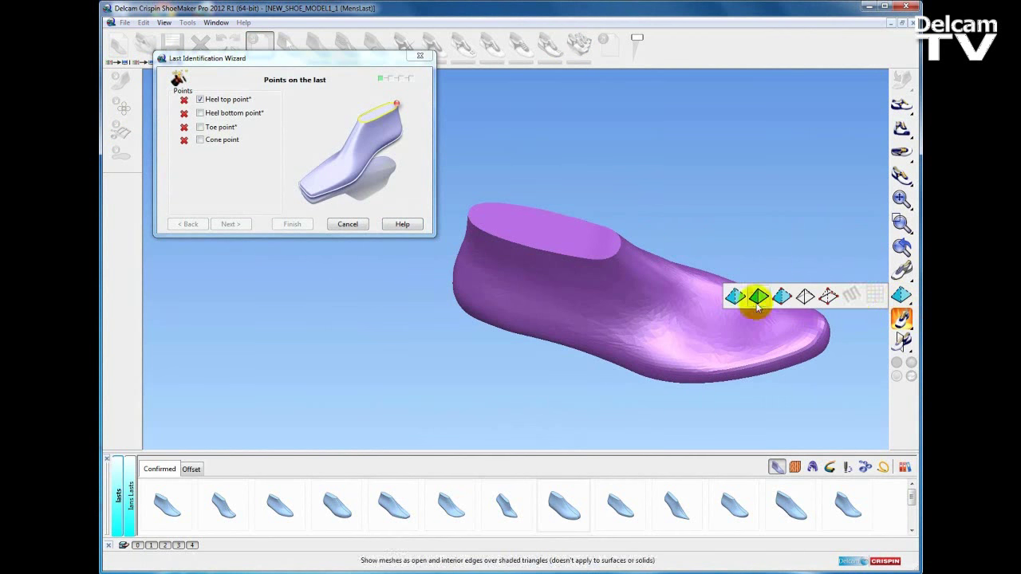
{"action": "left_click", "coordinate": [758, 296]}
{"action": "middle_click_drag", "start_coordinate": [725, 343], "coordinate": [713, 321], "text": "shift"}
{"action": "scroll", "coordinate": [712, 321], "scroll_direction": "down", "scroll_amount": 6}
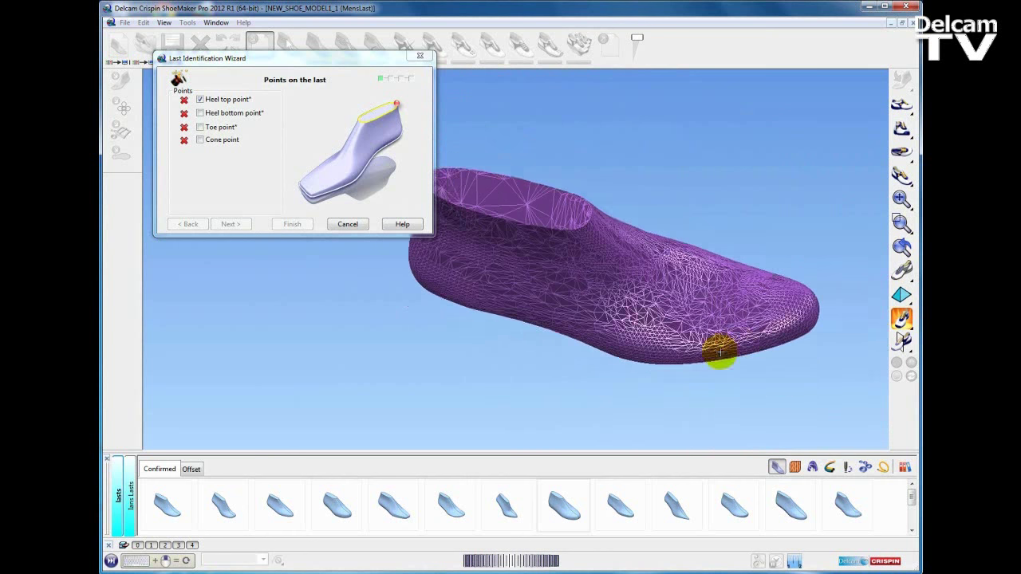
{"action": "left_click", "coordinate": [902, 294]}
{"action": "left_click", "coordinate": [737, 296]}
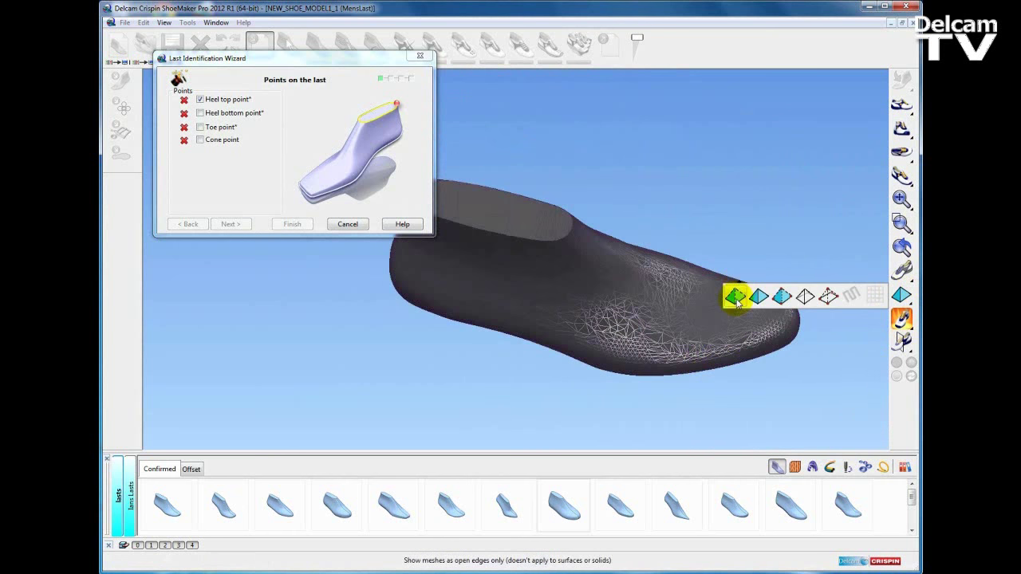
Mark the heel top point at the back centre of the last's top edge.
{"action": "mouse_move", "coordinate": [579, 217]}
{"action": "middle_mouse_down"}
{"action": "mouse_move", "coordinate": [542, 257]}
{"action": "mouse_move", "coordinate": [771, 312]}
{"action": "mouse_move", "coordinate": [656, 314]}
{"action": "mouse_move", "coordinate": [591, 343]}
{"action": "mouse_move", "coordinate": [623, 341]}
{"action": "middle_mouse_up"}
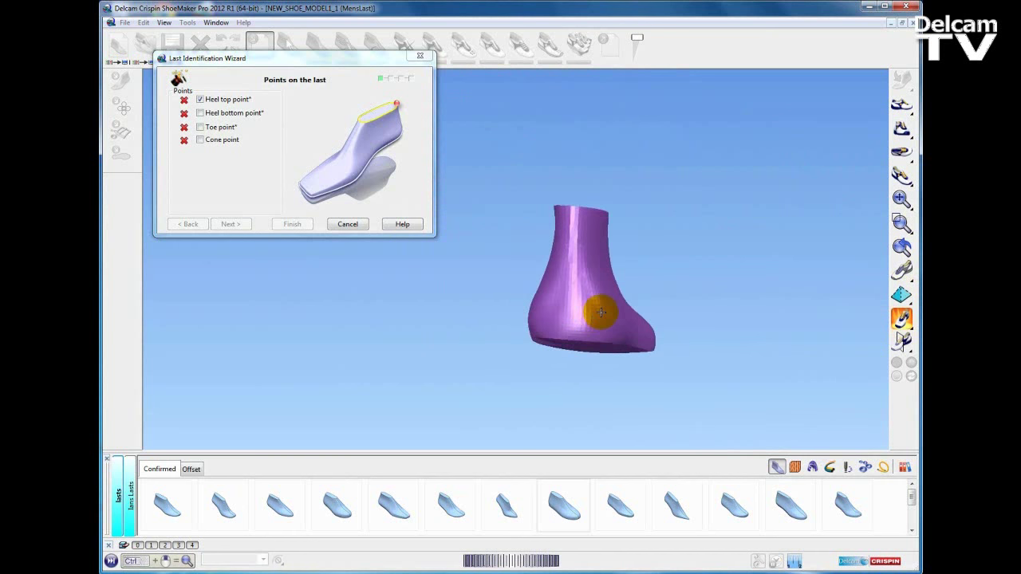
{"action": "middle_click_drag", "start_coordinate": [558, 348], "coordinate": [490, 301]}
{"action": "scroll", "coordinate": [585, 292], "scroll_direction": "up", "scroll_amount": 3}
{"action": "scroll", "coordinate": [507, 296], "scroll_direction": "up", "scroll_amount": 1}
{"action": "left_click_drag", "start_coordinate": [506, 297], "coordinate": [529, 263]}
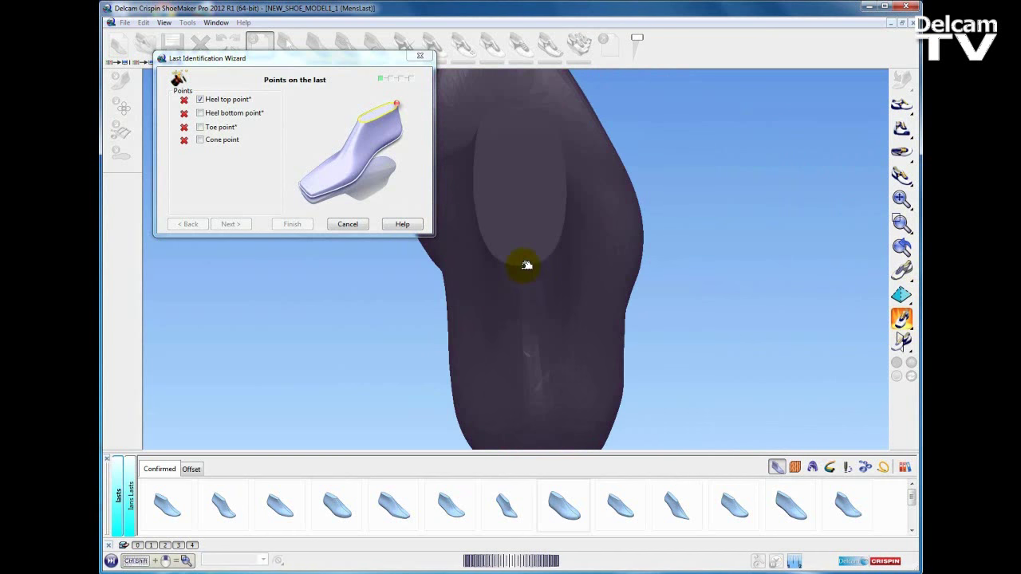
Mark the heel bottom point at the back centre of the last's bottom edge.
{"action": "scroll", "coordinate": [543, 306], "scroll_direction": "down", "scroll_amount": 3}
{"action": "middle_click_drag", "start_coordinate": [527, 324], "coordinate": [519, 230]}
{"action": "middle_click_drag", "start_coordinate": [563, 307], "coordinate": [623, 238], "text": "shift"}
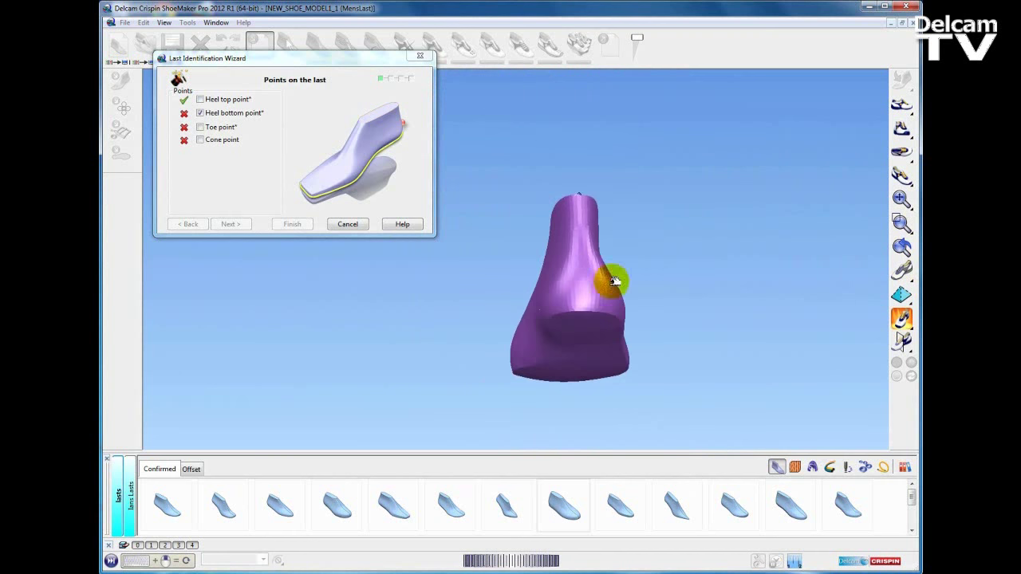
{"action": "middle_click_drag", "start_coordinate": [551, 284], "coordinate": [606, 336], "text": "ctrl+shift"}
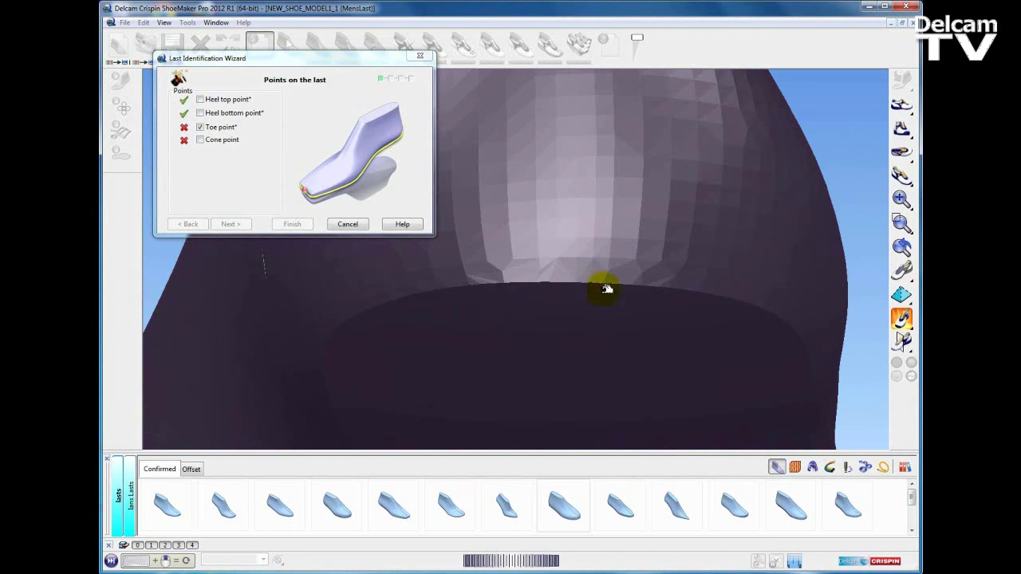
Mark the toe point at the front centre of the last's bottom edge.
{"action": "scroll", "coordinate": [620, 250], "scroll_direction": "down", "scroll_amount": 5}
{"action": "middle_click_drag", "start_coordinate": [582, 248], "coordinate": [734, 264]}
{"action": "left_click_drag", "start_coordinate": [735, 265], "coordinate": [617, 230]}
{"action": "scroll", "coordinate": [529, 217], "scroll_direction": "up", "scroll_amount": 6}
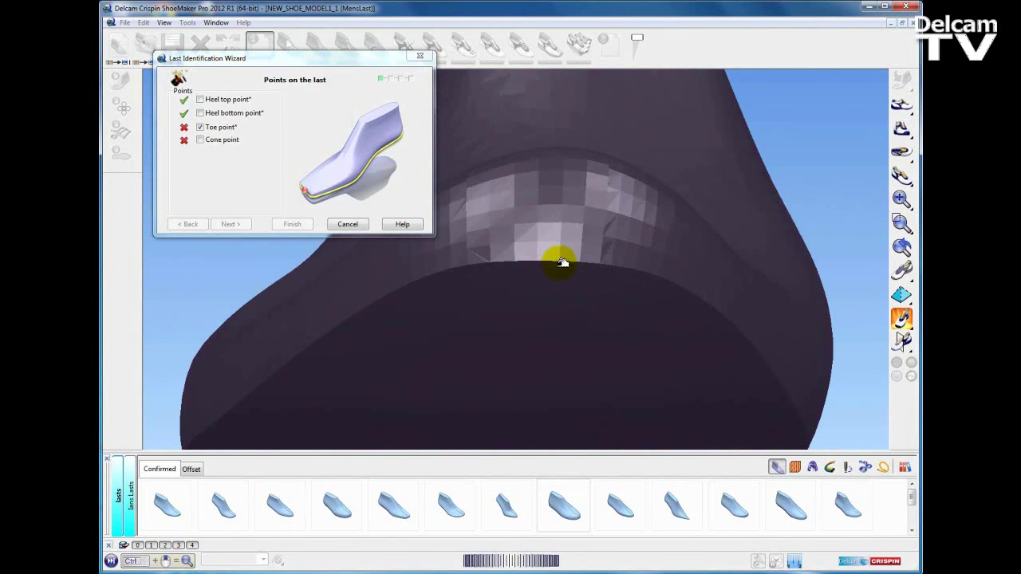
Mark the cone point at the front of the last's top edge and continue to the curve identification.
{"action": "scroll", "coordinate": [575, 197], "scroll_direction": "down", "scroll_amount": 5}
{"action": "middle_click_drag", "start_coordinate": [566, 340], "coordinate": [643, 429]}
{"action": "middle_click_drag", "start_coordinate": [598, 210], "coordinate": [634, 335]}
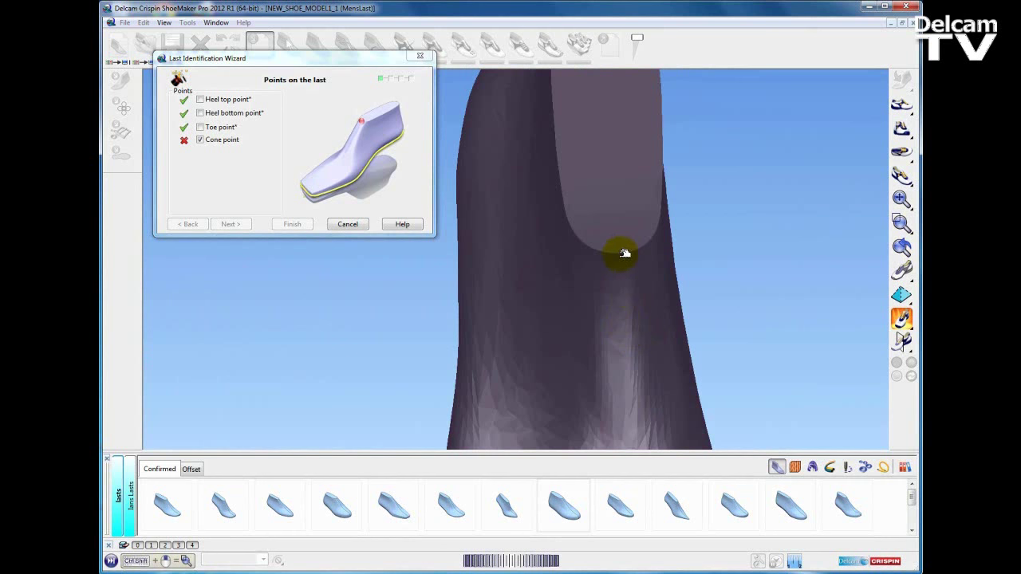
{"action": "scroll", "coordinate": [620, 260], "scroll_direction": "down", "scroll_amount": 5}
{"action": "middle_click_drag", "start_coordinate": [560, 331], "coordinate": [701, 314]}
{"action": "middle_click_drag", "start_coordinate": [529, 282], "coordinate": [552, 270]}
{"action": "left_click", "coordinate": [231, 225]}
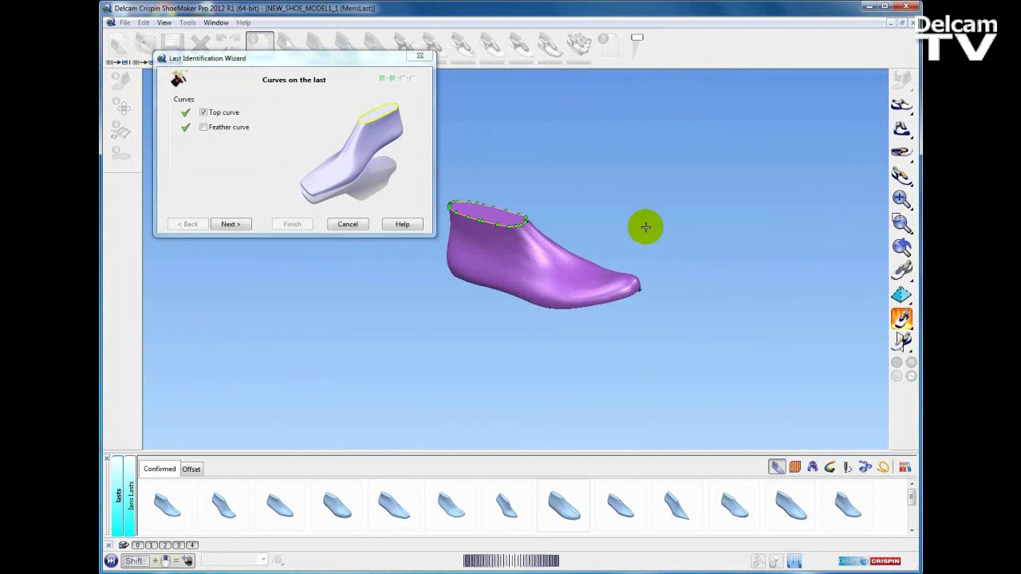
Check the top curve and the feather curve all around the last and accept both.
{"action": "middle_click_drag", "start_coordinate": [601, 216], "coordinate": [641, 232], "text": "shift"}
{"action": "scroll", "coordinate": [609, 245], "scroll_direction": "up", "scroll_amount": 5}
{"action": "middle_click_drag", "start_coordinate": [577, 260], "coordinate": [570, 296]}
{"action": "left_click", "coordinate": [211, 127]}
{"action": "middle_click_drag", "start_coordinate": [494, 307], "coordinate": [538, 110]}
{"action": "middle_click_drag", "start_coordinate": [647, 296], "coordinate": [677, 196]}
{"action": "middle_click_drag", "start_coordinate": [611, 284], "coordinate": [627, 296], "text": "shift"}
{"action": "middle_click_drag", "start_coordinate": [533, 204], "coordinate": [576, 312]}
{"action": "left_click_drag", "start_coordinate": [576, 312], "coordinate": [540, 239]}
{"action": "left_click", "coordinate": [228, 224]}
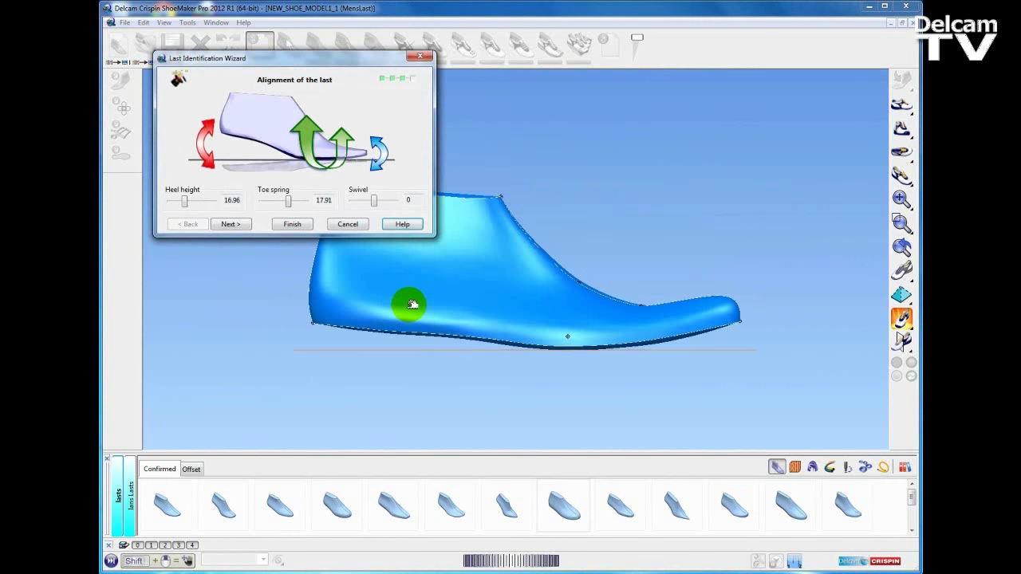
Check the last's alignment against the ground plane and accept its heel height, toe spring and swivel.
{"action": "middle_click_drag", "start_coordinate": [608, 254], "coordinate": [668, 278], "text": "shift"}
{"action": "middle_click_drag", "start_coordinate": [638, 232], "coordinate": [572, 340]}
{"action": "middle_click_drag", "start_coordinate": [530, 234], "coordinate": [629, 267]}
{"action": "middle_click_drag", "start_coordinate": [503, 254], "coordinate": [510, 237]}
{"action": "middle_click_drag", "start_coordinate": [704, 384], "coordinate": [699, 388]}
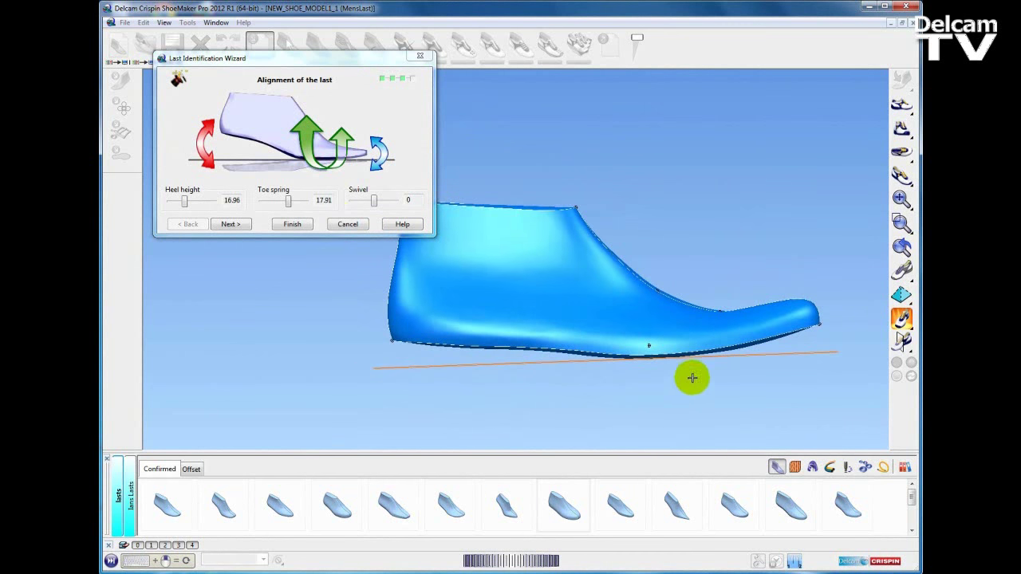
{"action": "left_click_drag", "start_coordinate": [187, 205], "coordinate": [188, 205]}
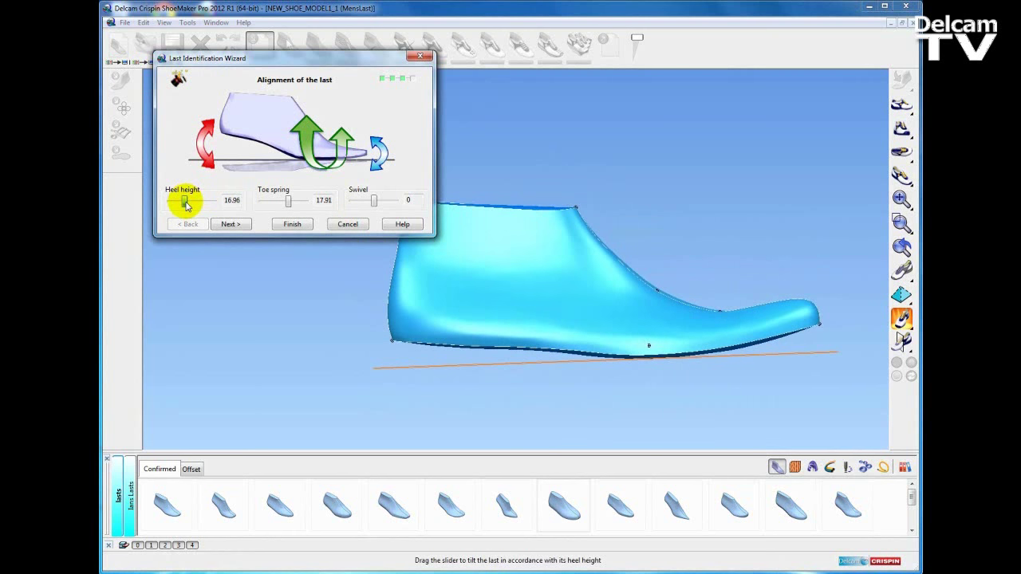
{"action": "mouse_move", "coordinate": [531, 303]}
{"action": "middle_mouse_down"}
{"action": "mouse_move", "coordinate": [631, 298]}
{"action": "mouse_move", "coordinate": [598, 268]}
{"action": "mouse_move", "coordinate": [526, 271]}
{"action": "mouse_move", "coordinate": [723, 306]}
{"action": "mouse_move", "coordinate": [535, 260]}
{"action": "mouse_move", "coordinate": [693, 244]}
{"action": "mouse_move", "coordinate": [488, 285]}
{"action": "mouse_move", "coordinate": [541, 298]}
{"action": "middle_mouse_up"}
{"action": "left_click", "coordinate": [226, 224]}
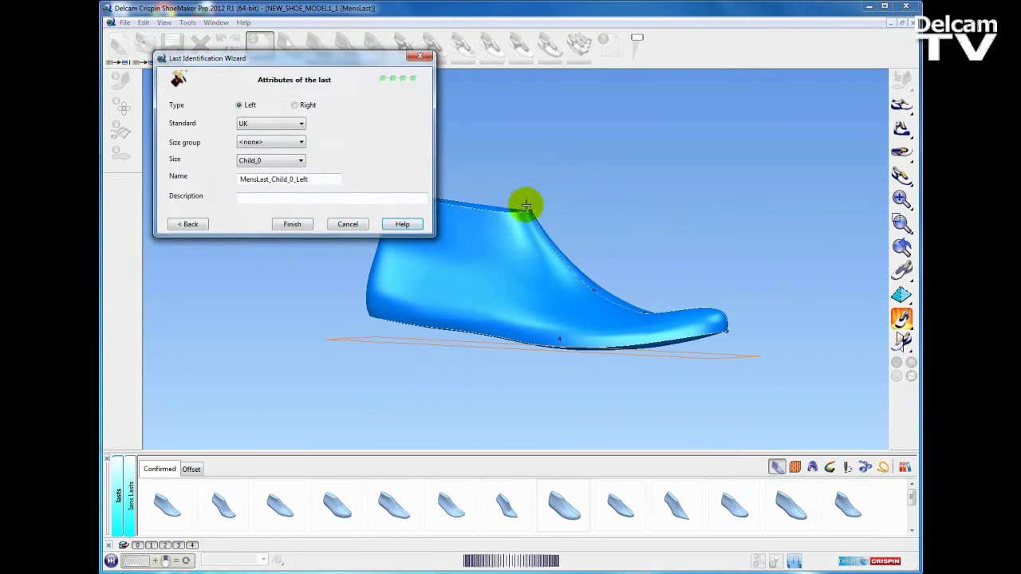
Define the last as right, UK standard, Men size group, size 8, with the description "Demo Last", and finish the identification.
{"action": "left_click", "coordinate": [299, 106]}
{"action": "middle_click_drag", "start_coordinate": [520, 294], "coordinate": [551, 319]}
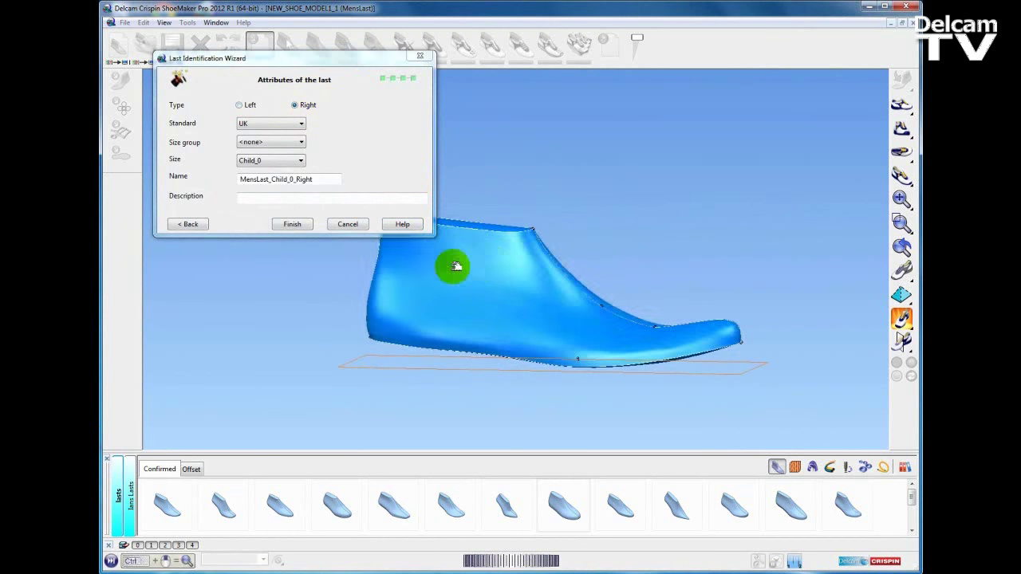
{"action": "left_click", "coordinate": [300, 122]}
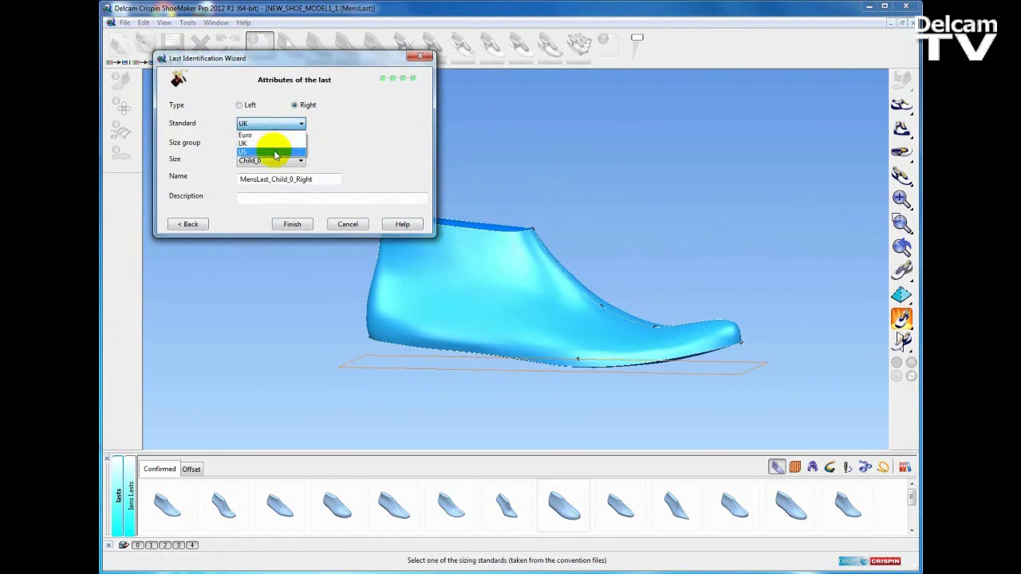
{"action": "left_click", "coordinate": [276, 143]}
{"action": "left_click", "coordinate": [292, 142]}
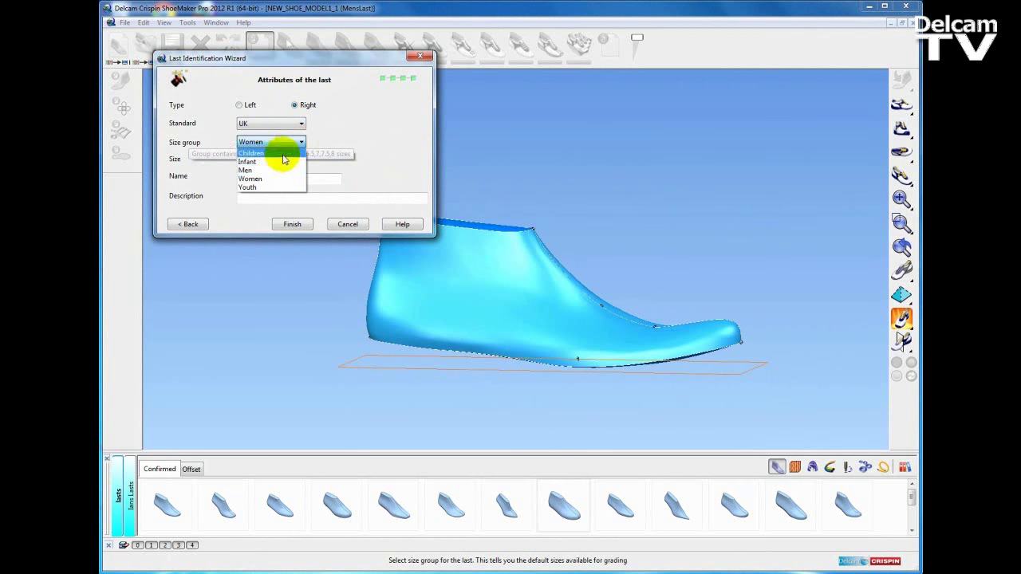
{"action": "left_click", "coordinate": [276, 170]}
{"action": "left_click", "coordinate": [297, 160]}
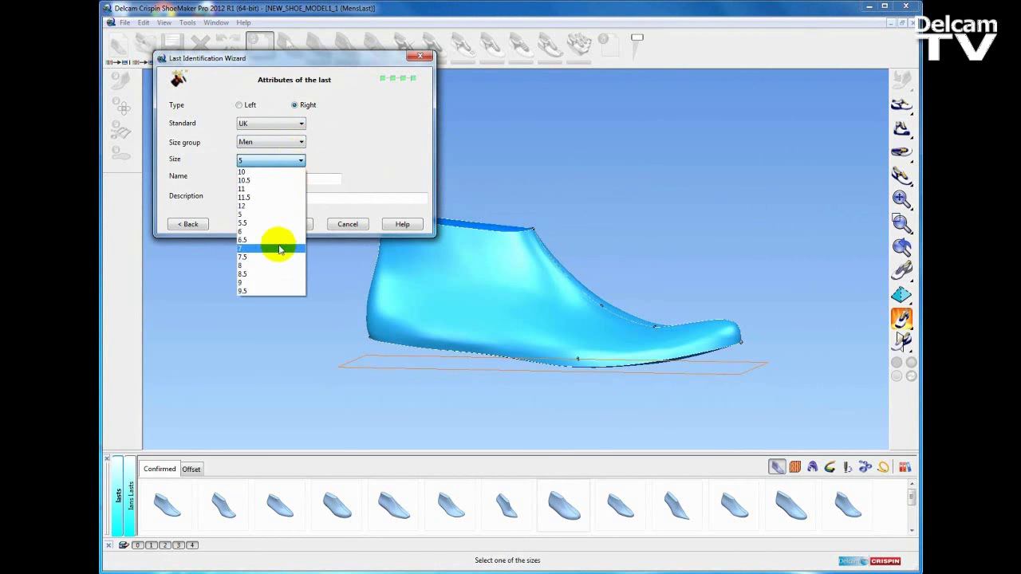
{"action": "left_click", "coordinate": [268, 268]}
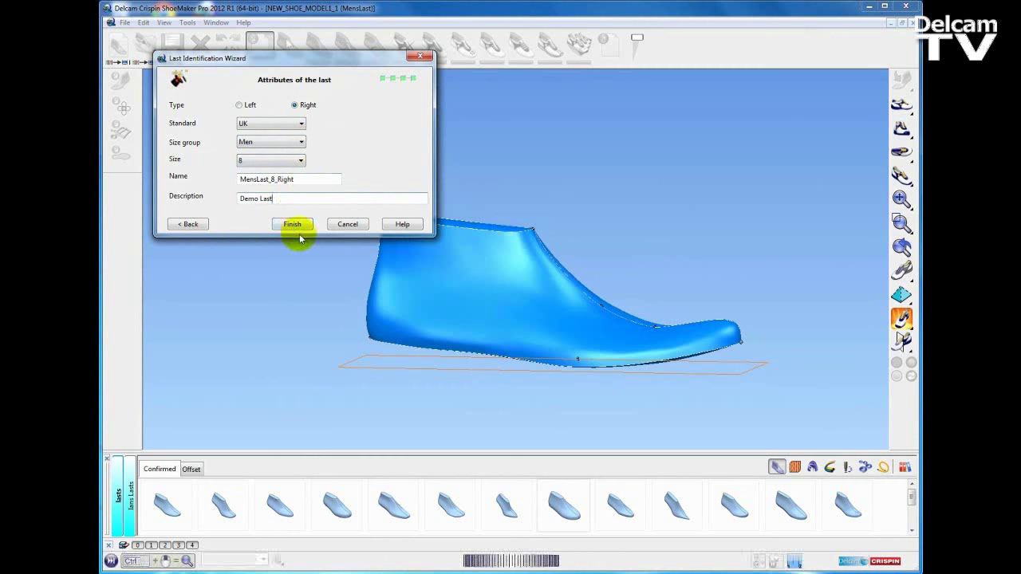
{"action": "left_click", "coordinate": [292, 225]}
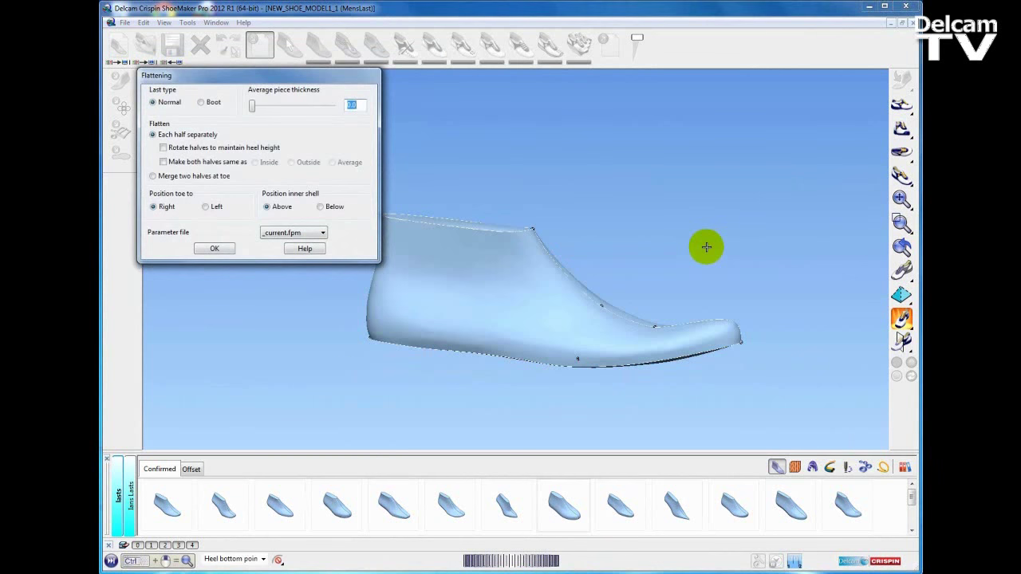
Flatten the normal-type last, each half separately, with 0.0 average piece thickness, toe to the right and inner shell above.
{"action": "middle_click_drag", "start_coordinate": [476, 223], "coordinate": [498, 225]}
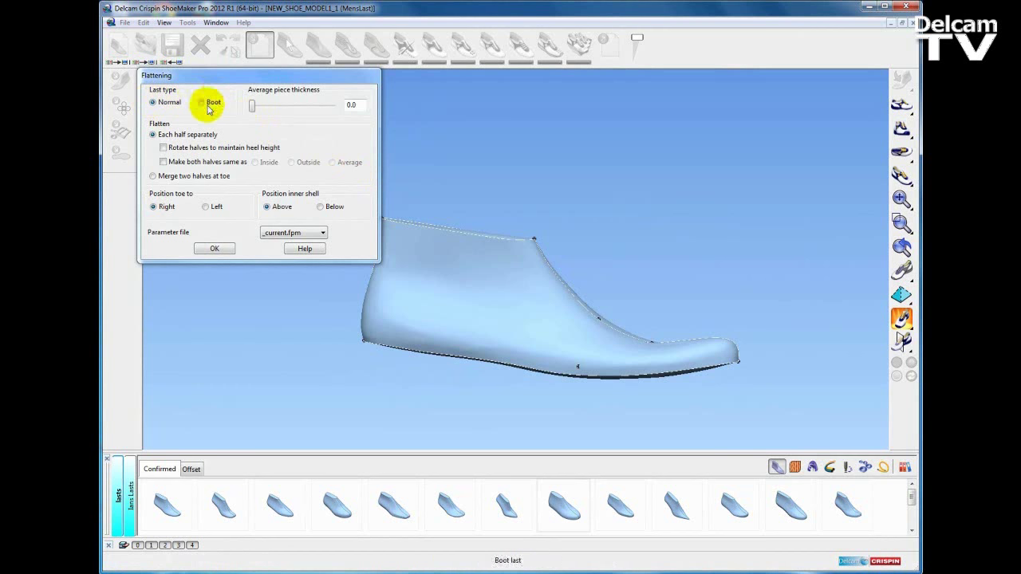
{"action": "left_click", "coordinate": [214, 248]}
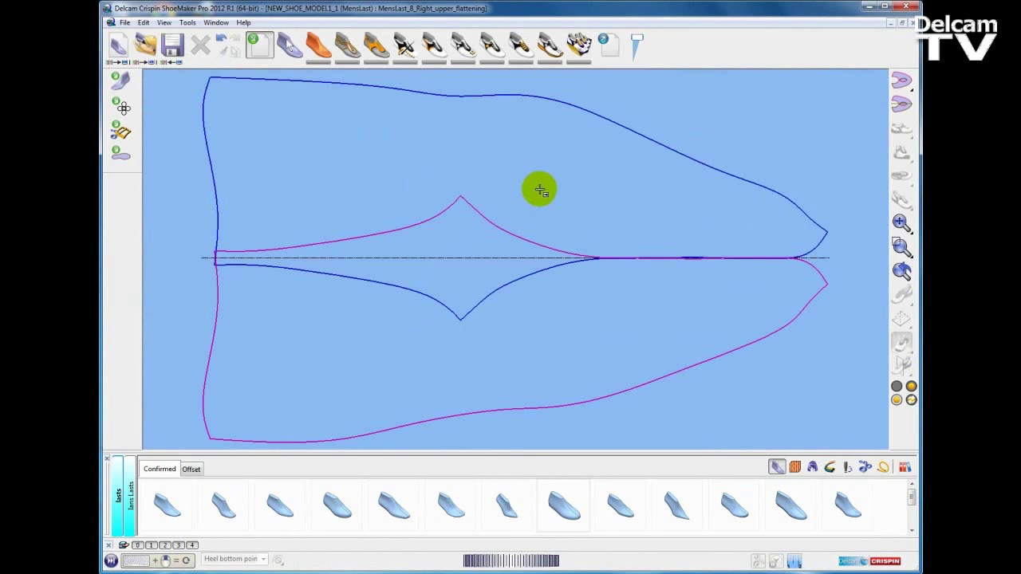
{"action": "scroll", "coordinate": [536, 182], "scroll_direction": "down", "scroll_amount": 2}
{"action": "middle_click_drag", "start_coordinate": [535, 184], "coordinate": [544, 184]}
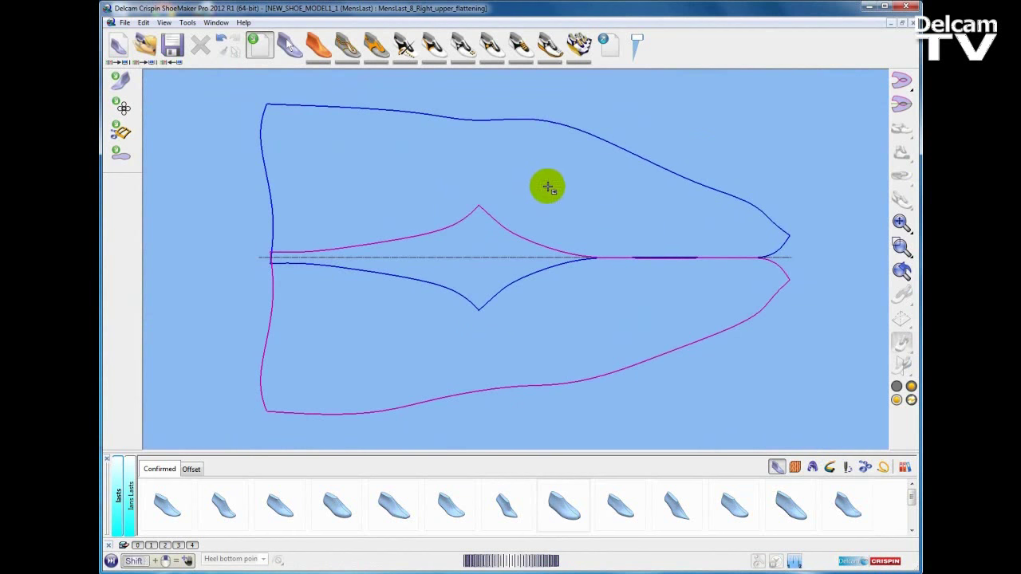
View the last's sole flattening and return to the 3D view of the last.
{"action": "left_click", "coordinate": [910, 88]}
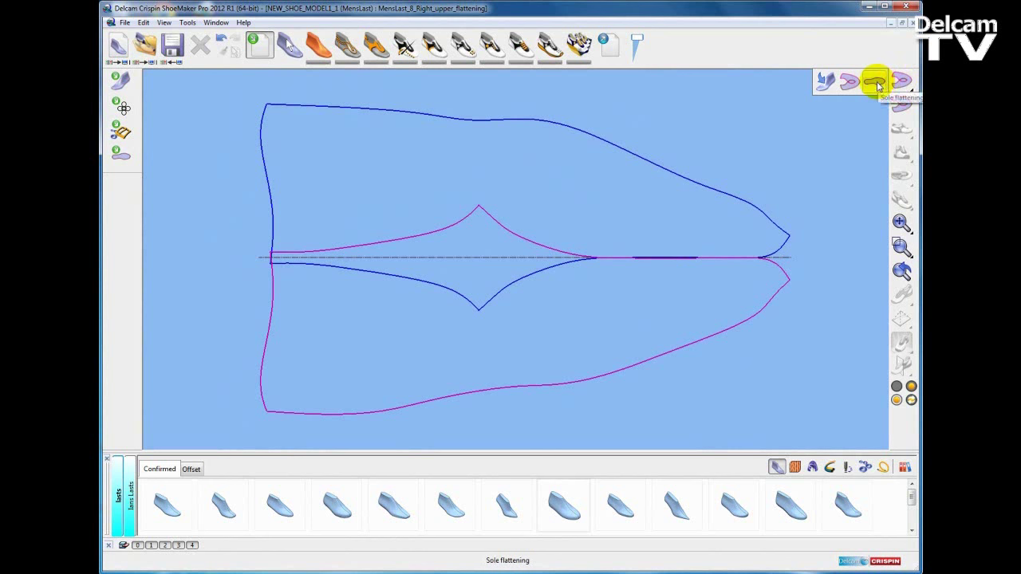
{"action": "left_click", "coordinate": [875, 82]}
{"action": "left_click", "coordinate": [901, 81]}
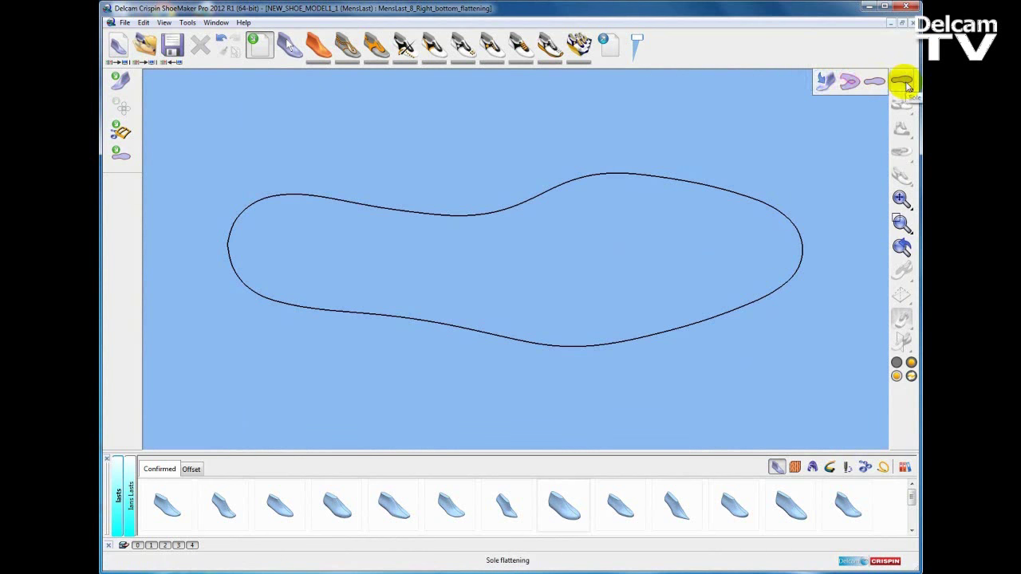
{"action": "left_click", "coordinate": [828, 86]}
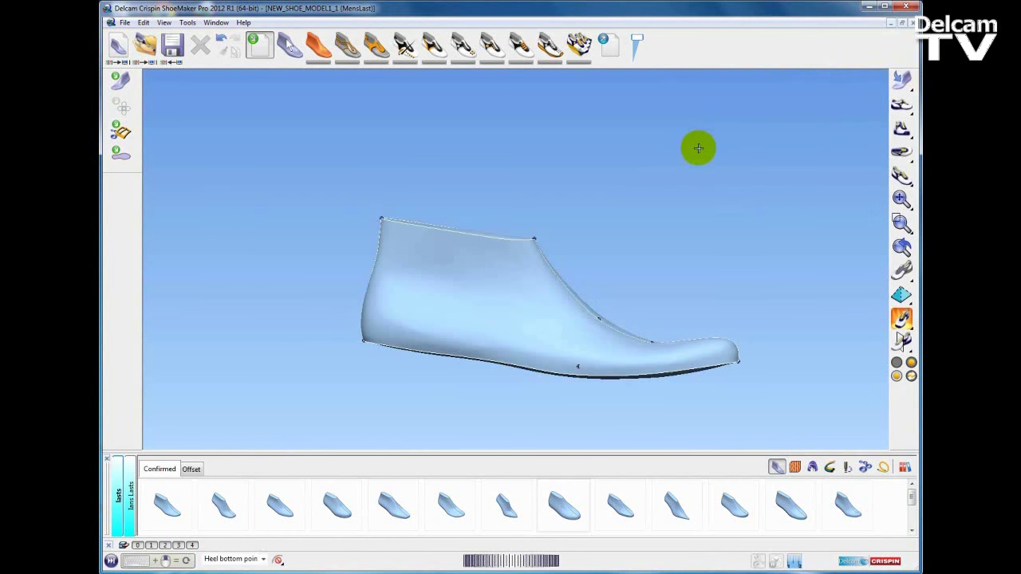
Look over the last in 3D and switch to its upper flattening.
{"action": "middle_click_drag", "start_coordinate": [661, 177], "coordinate": [496, 350]}
{"action": "scroll", "coordinate": [494, 292], "scroll_direction": "up", "scroll_amount": 2}
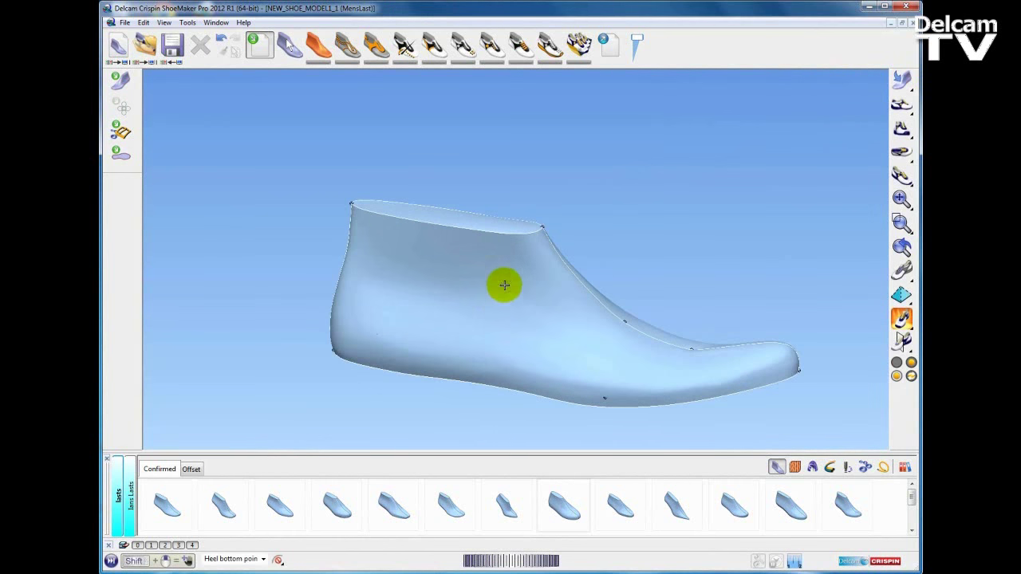
{"action": "middle_click_drag", "start_coordinate": [547, 308], "coordinate": [517, 258], "text": "shift"}
{"action": "scroll", "coordinate": [517, 257], "scroll_direction": "up", "scroll_amount": 1}
{"action": "left_click", "coordinate": [893, 78]}
{"action": "left_click", "coordinate": [845, 85]}
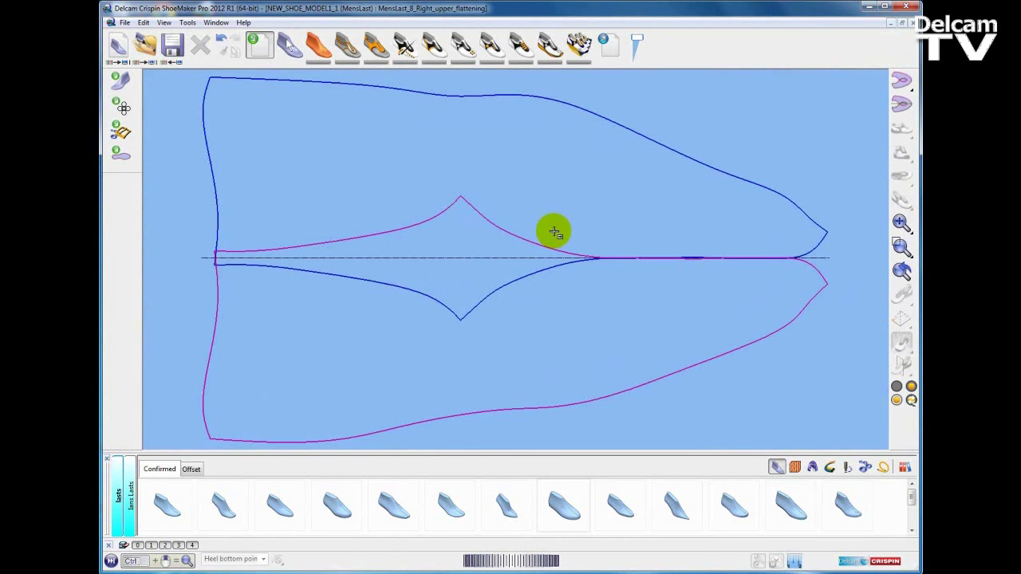
{"action": "scroll", "coordinate": [550, 232], "scroll_direction": "down", "scroll_amount": 1}
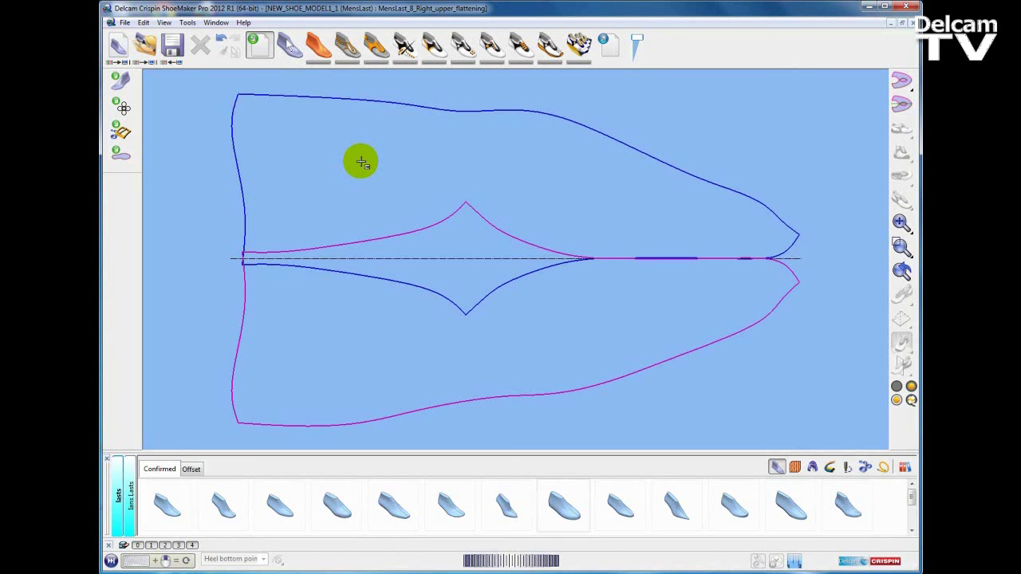
Import the flat profile file MensLastFlatProfiles.dgk onto the upper flattening.
{"action": "left_click", "coordinate": [124, 108]}
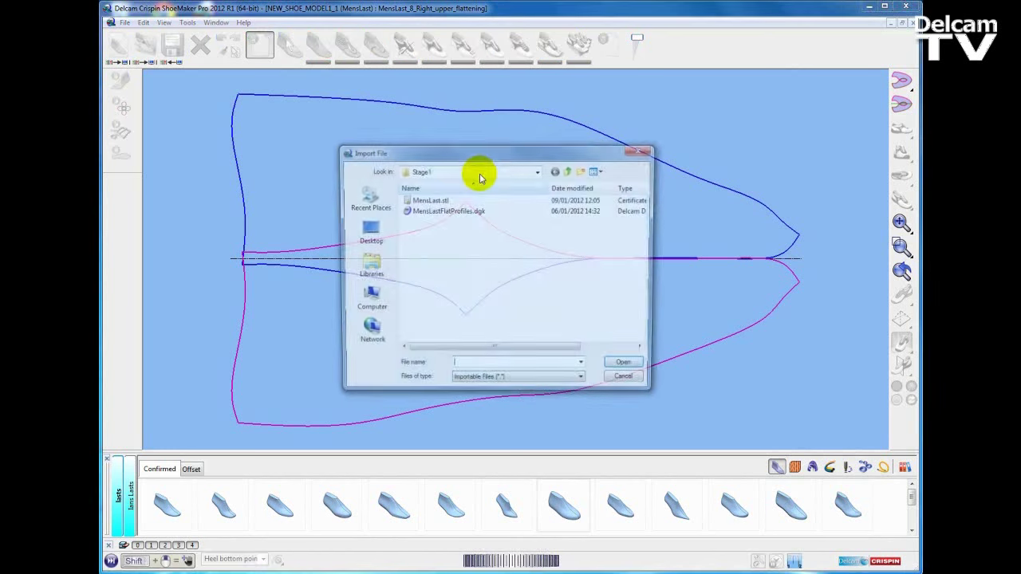
{"action": "left_click", "coordinate": [453, 212]}
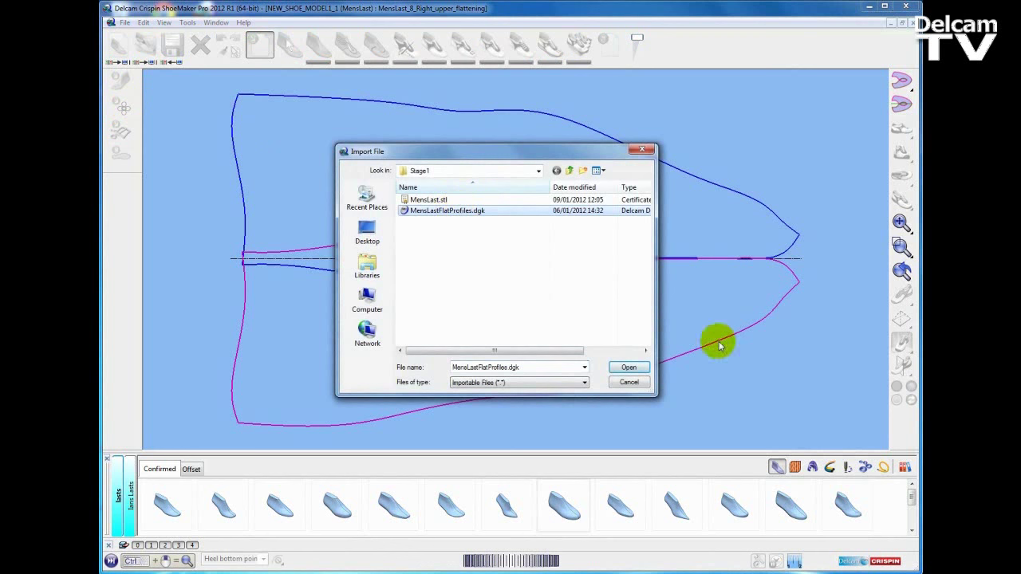
{"action": "left_click", "coordinate": [629, 368]}
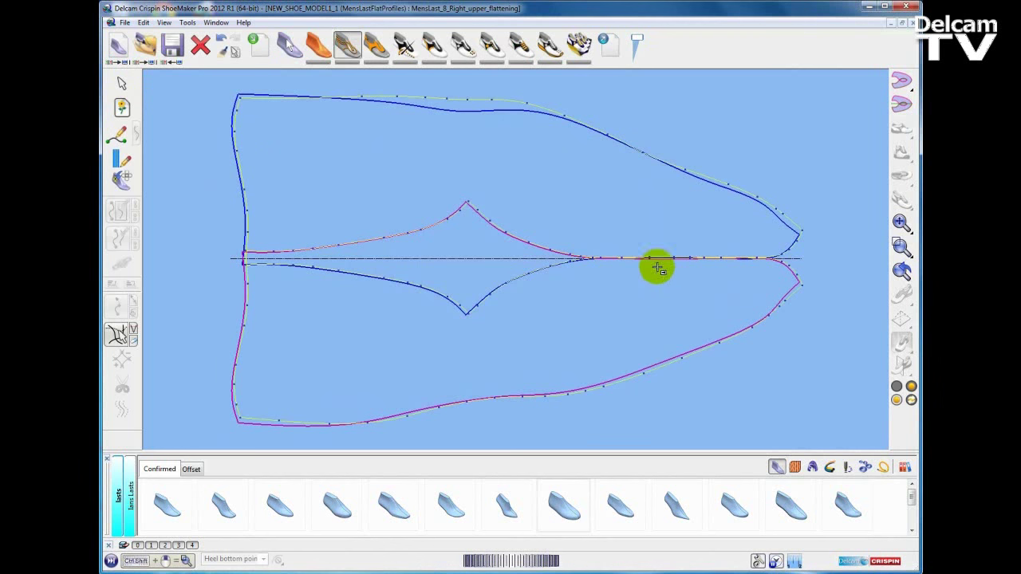
{"action": "left_click", "coordinate": [594, 205]}
{"action": "middle_click_drag", "start_coordinate": [565, 194], "coordinate": [584, 192]}
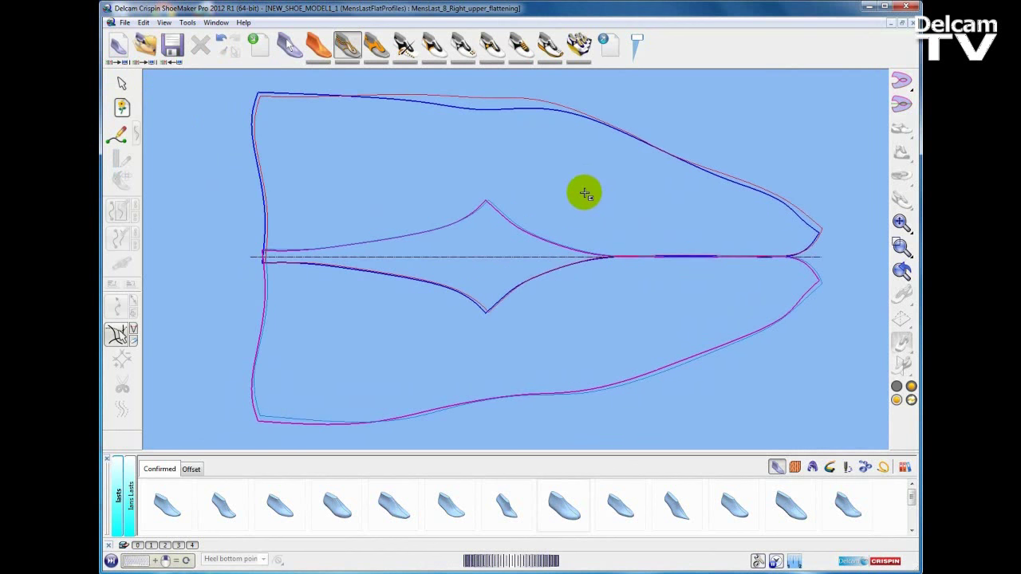
Replace the inner shell of the upper flattening with the imported inner profile through a user-defined flattening.
{"action": "left_click", "coordinate": [319, 44]}
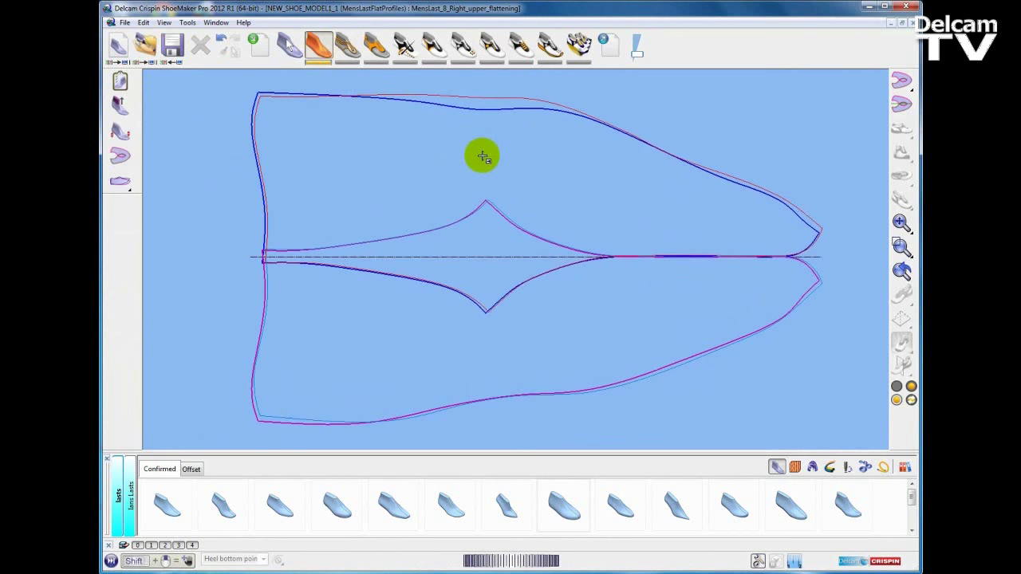
{"action": "mouse_move", "coordinate": [119, 184]}
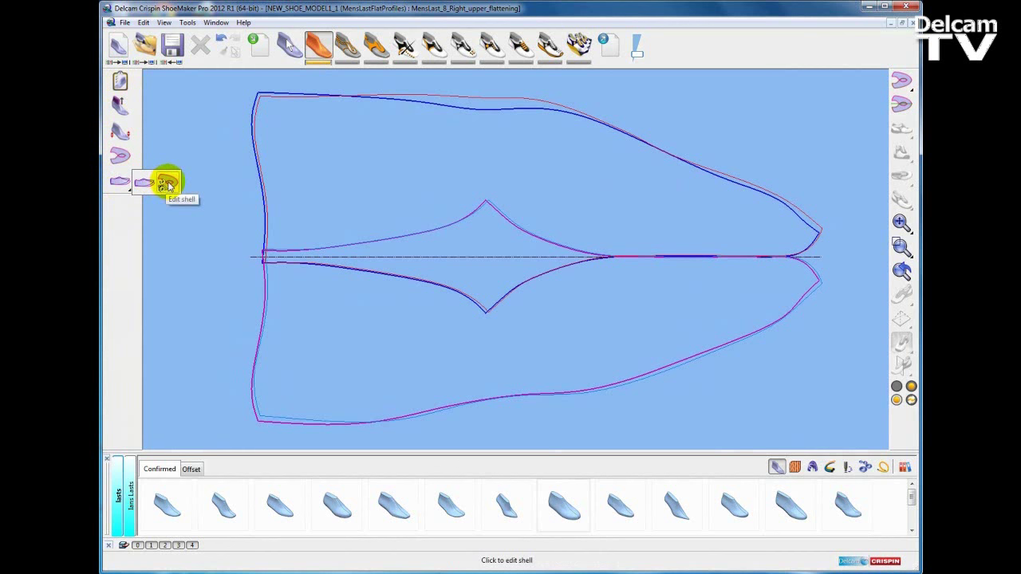
{"action": "left_click", "coordinate": [168, 186]}
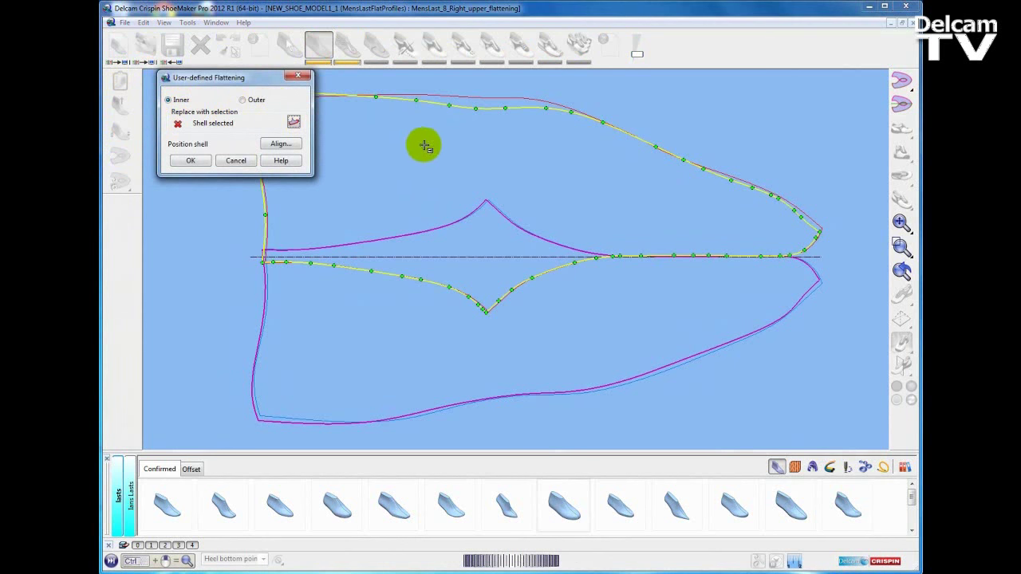
{"action": "middle_click_drag", "start_coordinate": [418, 137], "coordinate": [449, 159]}
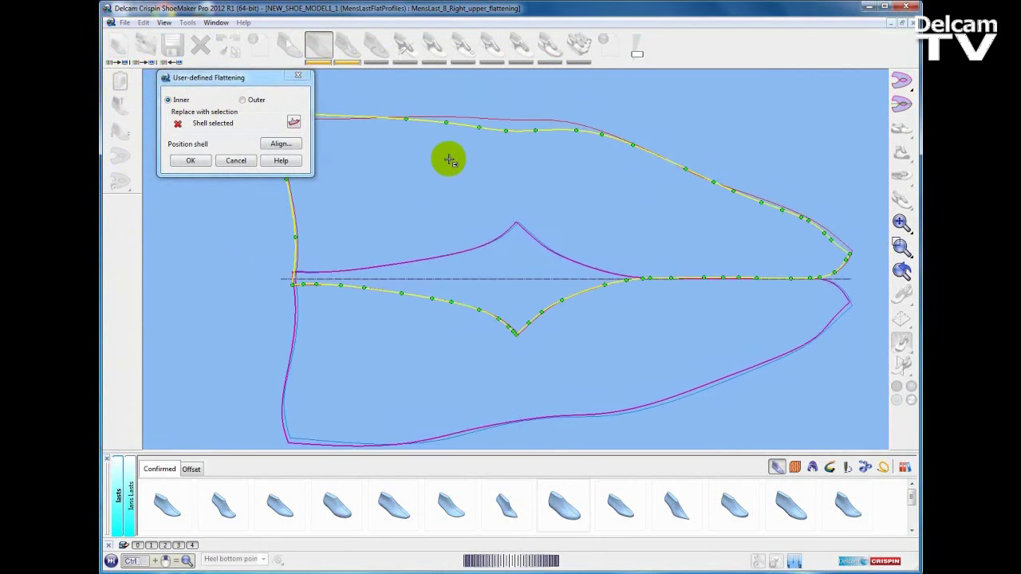
{"action": "left_click", "coordinate": [496, 118]}
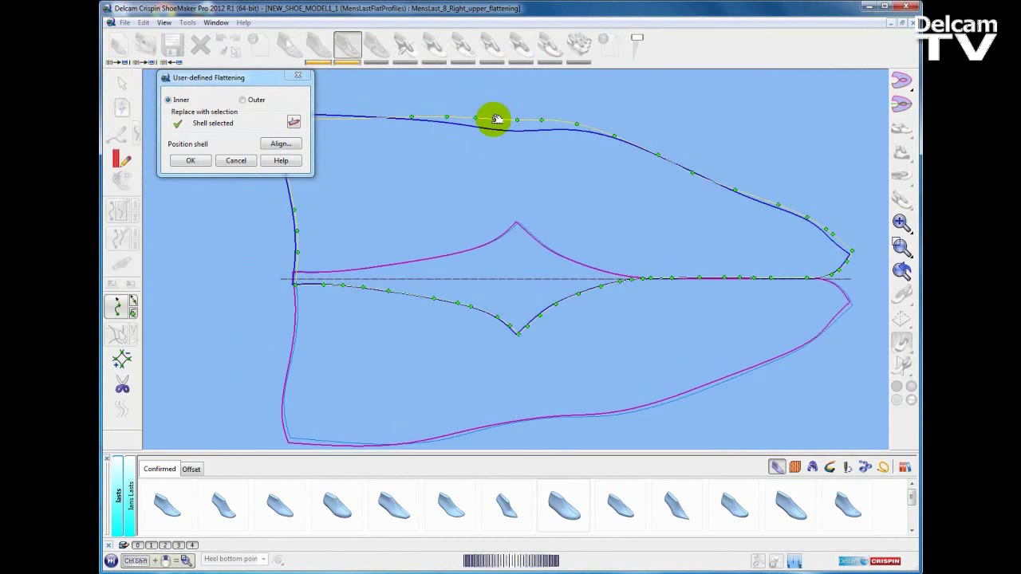
{"action": "left_click", "coordinate": [190, 160]}
{"action": "middle_click_drag", "start_coordinate": [418, 198], "coordinate": [398, 172]}
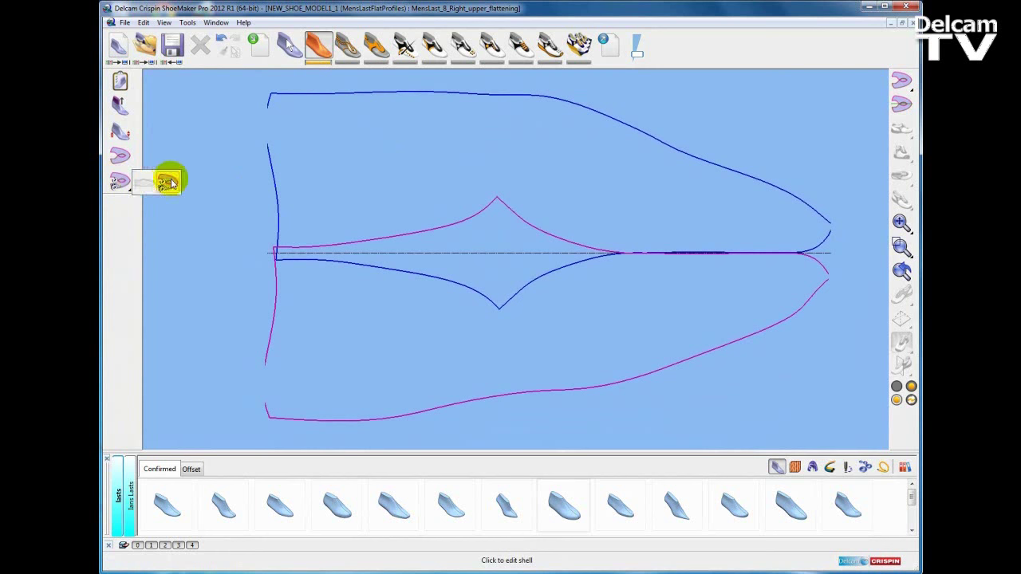
Replace the outer shell of the upper flattening with the imported outer profile.
{"action": "left_click", "coordinate": [119, 182]}
{"action": "left_click", "coordinate": [242, 99]}
{"action": "middle_click_drag", "start_coordinate": [457, 340], "coordinate": [476, 311]}
{"action": "left_click", "coordinate": [464, 383]}
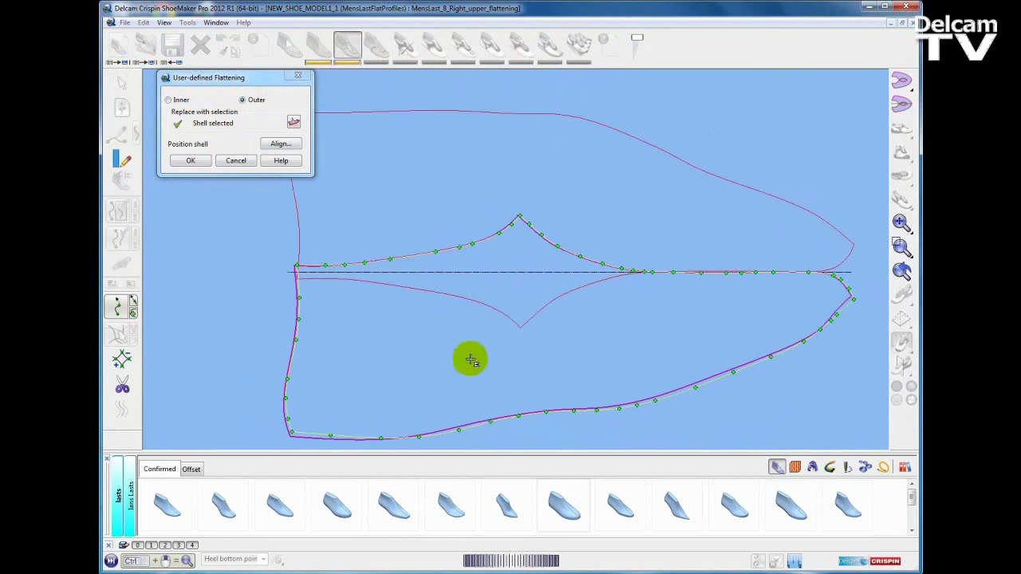
{"action": "left_click", "coordinate": [191, 161]}
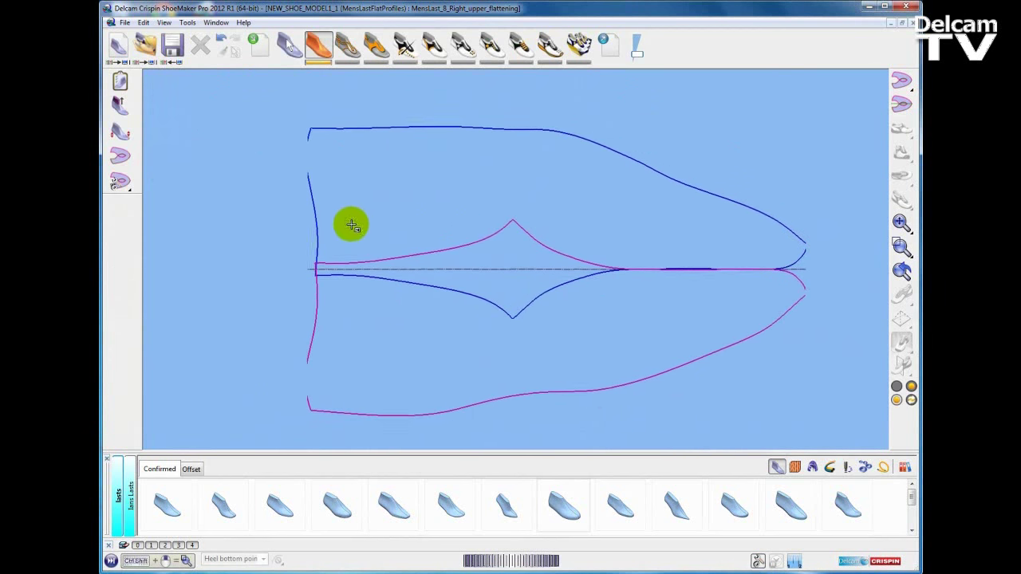
Draw a three-point topline style line on the 3D last, from the back heel curve to below the instep.
{"action": "left_click", "coordinate": [907, 83]}
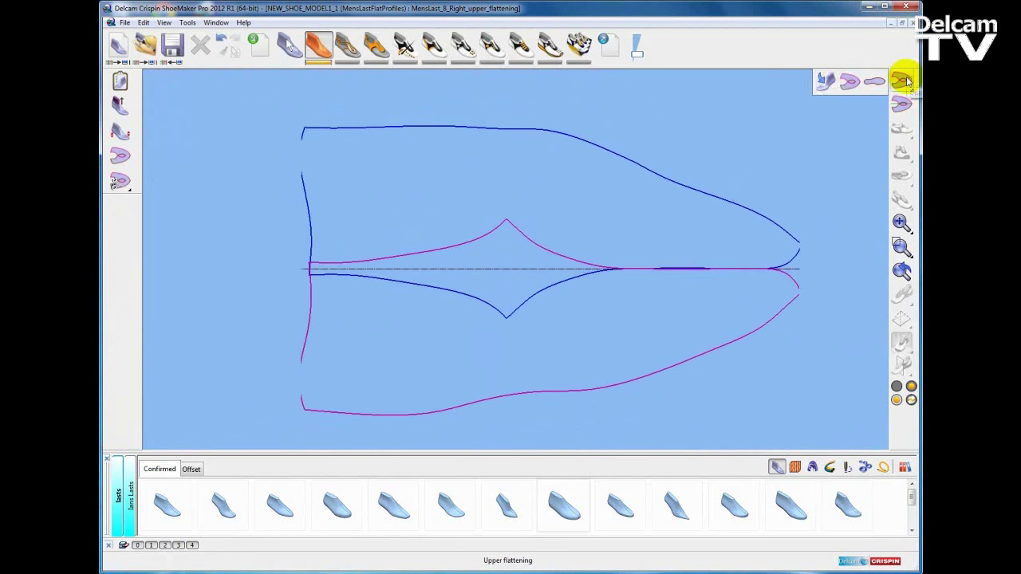
{"action": "left_click", "coordinate": [828, 84]}
{"action": "middle_click_drag", "start_coordinate": [659, 173], "coordinate": [545, 271]}
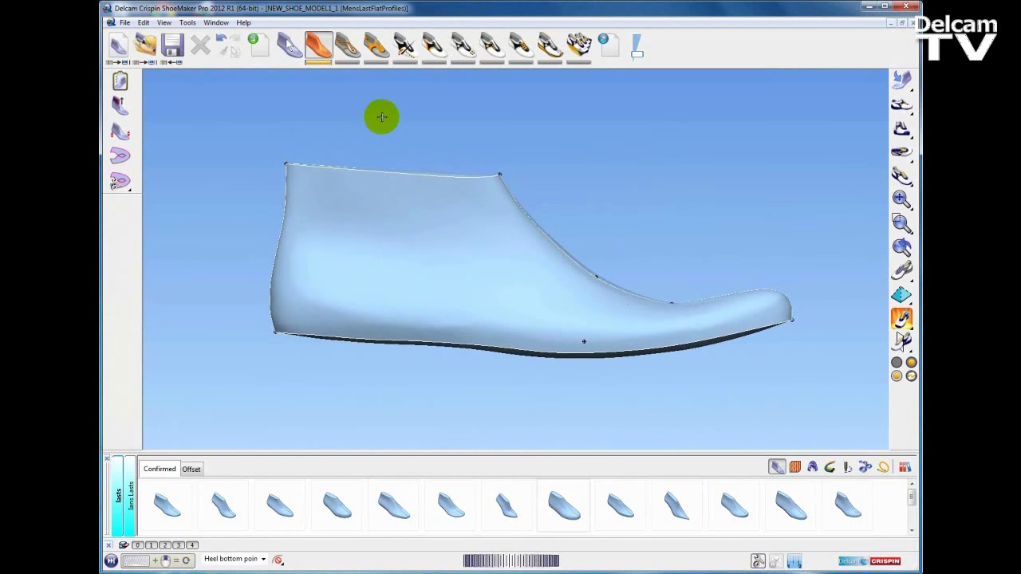
{"action": "left_click", "coordinate": [347, 48]}
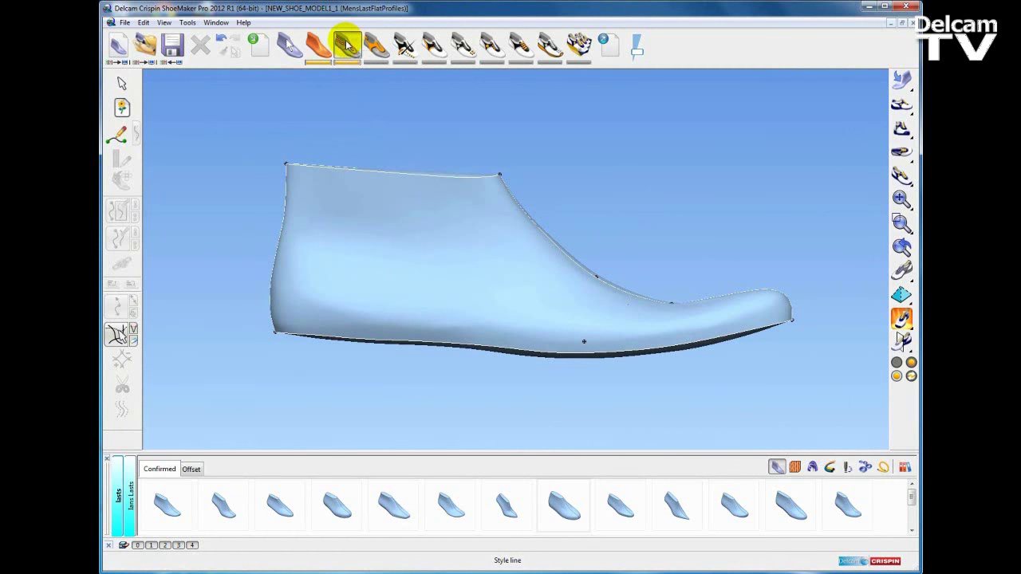
{"action": "mouse_move", "coordinate": [256, 254]}
{"action": "middle_mouse_down"}
{"action": "mouse_move", "coordinate": [447, 274]}
{"action": "mouse_move", "coordinate": [576, 380]}
{"action": "middle_mouse_up"}
{"action": "left_click", "coordinate": [116, 134]}
{"action": "left_click", "coordinate": [336, 251]}
{"action": "middle_click_drag", "start_coordinate": [453, 269], "coordinate": [372, 264]}
{"action": "left_click", "coordinate": [426, 262]}
{"action": "middle_click_drag", "start_coordinate": [546, 277], "coordinate": [513, 276]}
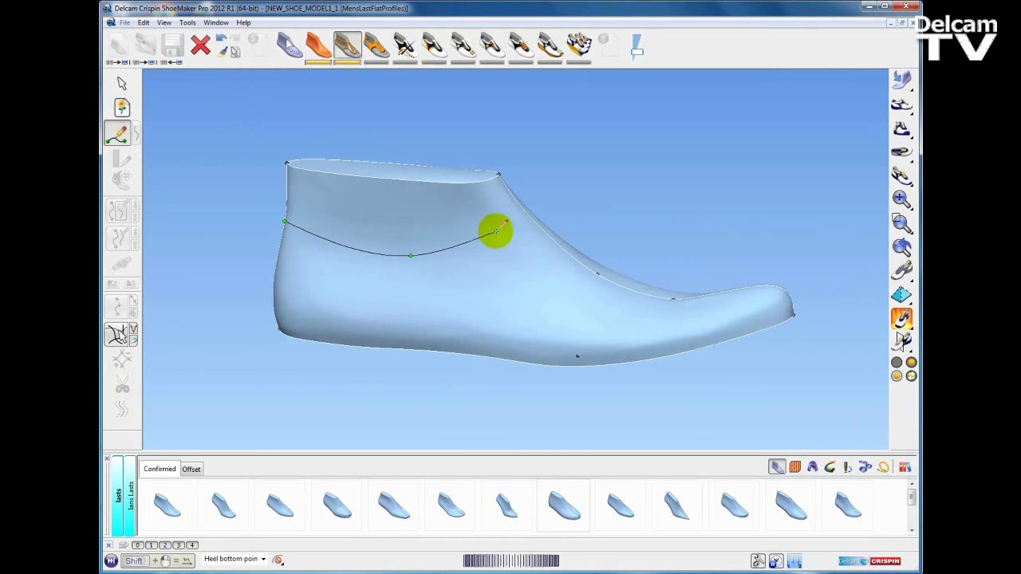
{"action": "left_click", "coordinate": [501, 233]}
{"action": "right_click", "coordinate": [502, 233]}
{"action": "middle_click_drag", "start_coordinate": [629, 314], "coordinate": [560, 312]}
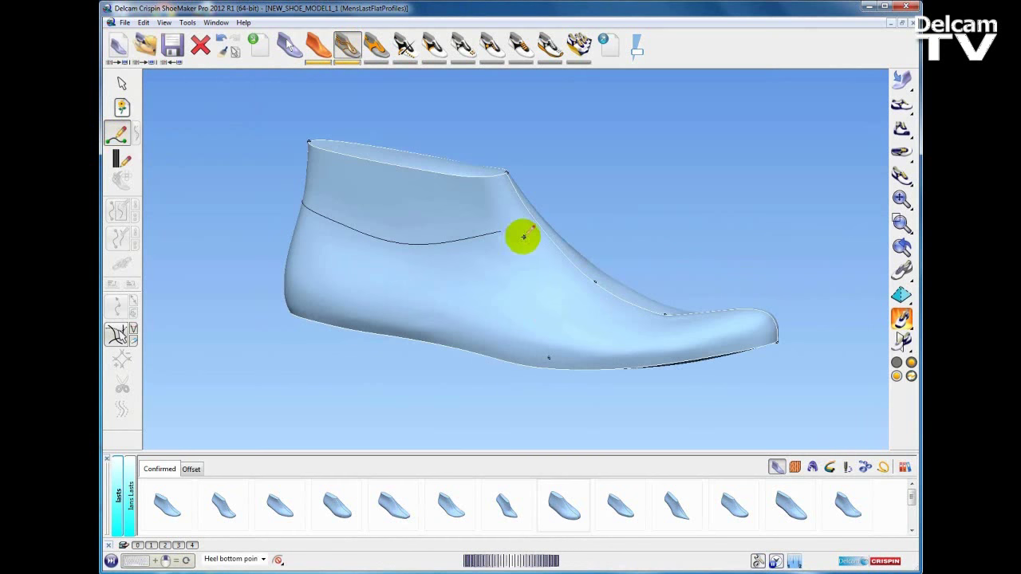
Draw a second style line from the topline's front end, curving down the side and up to the centre line near the vamp point.
{"action": "left_click", "coordinate": [498, 231]}
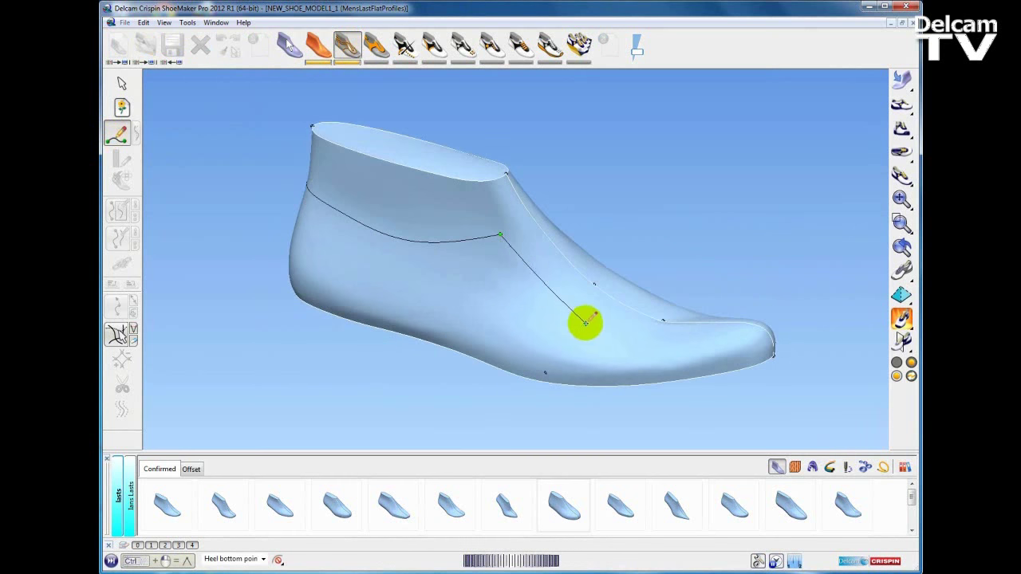
{"action": "left_click", "coordinate": [586, 324]}
{"action": "left_click", "coordinate": [603, 332]}
{"action": "left_click", "coordinate": [613, 336]}
{"action": "left_click", "coordinate": [634, 328]}
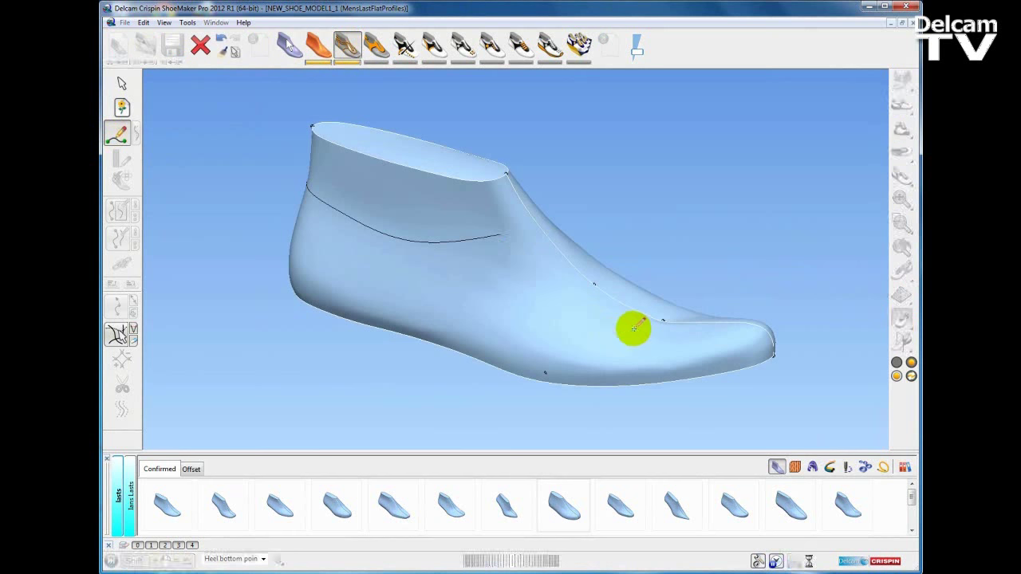
{"action": "double_click", "coordinate": [652, 317]}
Draw a heel counter style line from the back heel curve below the topline down to the sole edge.
{"action": "middle_click_drag", "start_coordinate": [471, 282], "coordinate": [417, 283]}
{"action": "left_click", "coordinate": [355, 274]}
{"action": "left_click", "coordinate": [419, 297]}
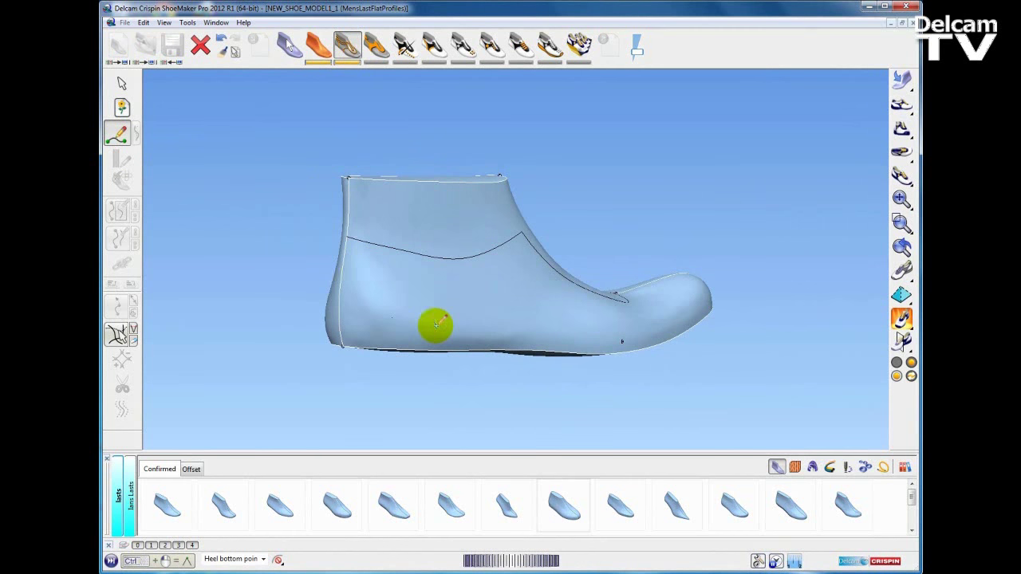
{"action": "double_click", "coordinate": [443, 350]}
{"action": "middle_click_drag", "start_coordinate": [482, 320], "coordinate": [397, 326]}
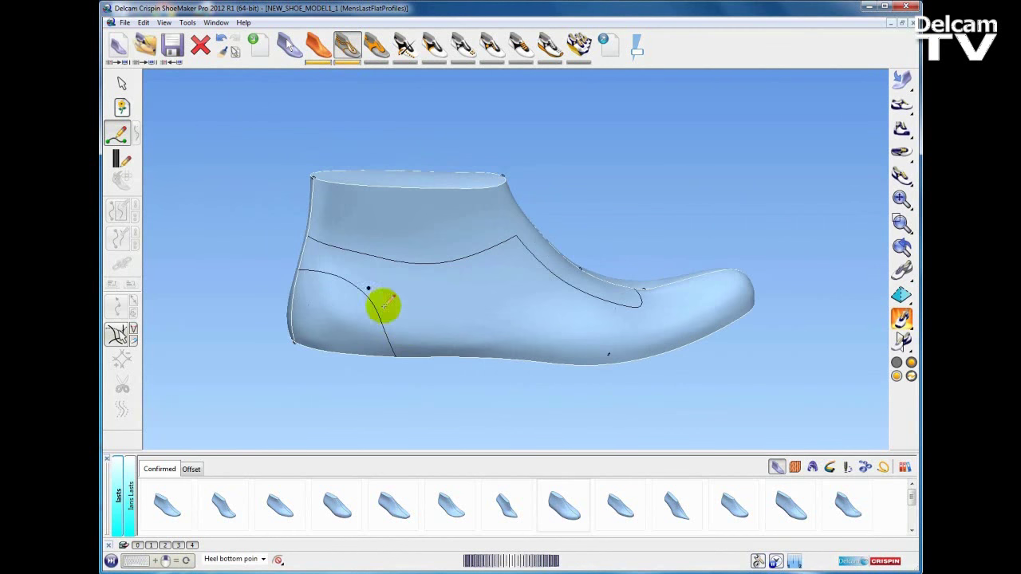
Reshape the heel counter style line by moving its intermediate points on the last's side.
{"action": "left_click", "coordinate": [122, 85]}
{"action": "middle_click_drag", "start_coordinate": [661, 288], "coordinate": [539, 289]}
{"action": "scroll", "coordinate": [511, 270], "scroll_direction": "up", "scroll_amount": 2}
{"action": "mouse_move", "coordinate": [372, 292]}
{"action": "left_mouse_down"}
{"action": "mouse_move", "coordinate": [409, 280]}
{"action": "mouse_move", "coordinate": [373, 294]}
{"action": "left_mouse_up"}
{"action": "left_click_drag", "start_coordinate": [389, 336], "coordinate": [399, 333]}
{"action": "scroll", "coordinate": [447, 300], "scroll_direction": "down", "scroll_amount": 2}
{"action": "middle_click_drag", "start_coordinate": [514, 251], "coordinate": [446, 291]}
Extend the topline style line from its front end with one more point towards the instep centre line.
{"action": "left_click", "coordinate": [483, 239]}
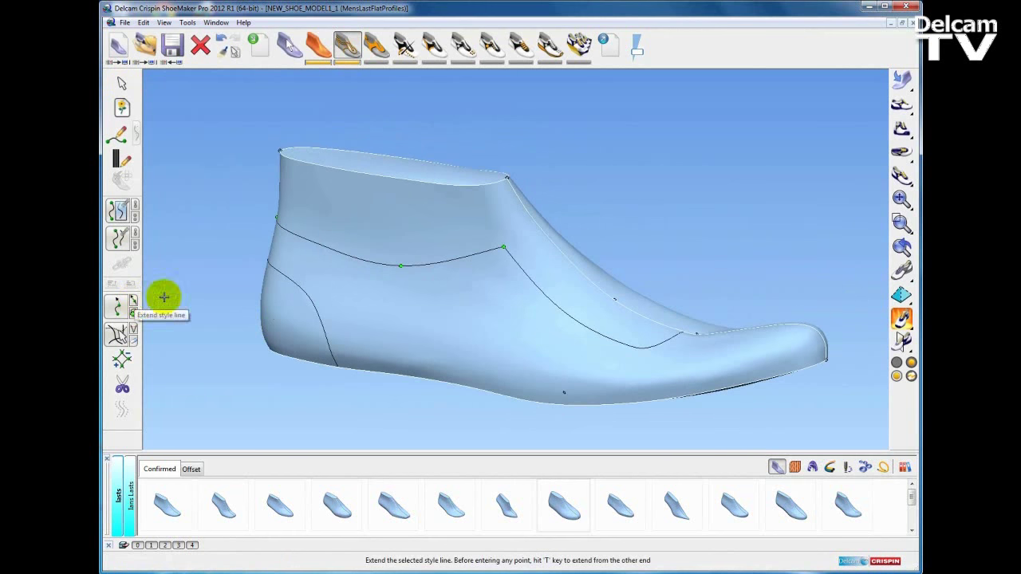
{"action": "left_click", "coordinate": [134, 302]}
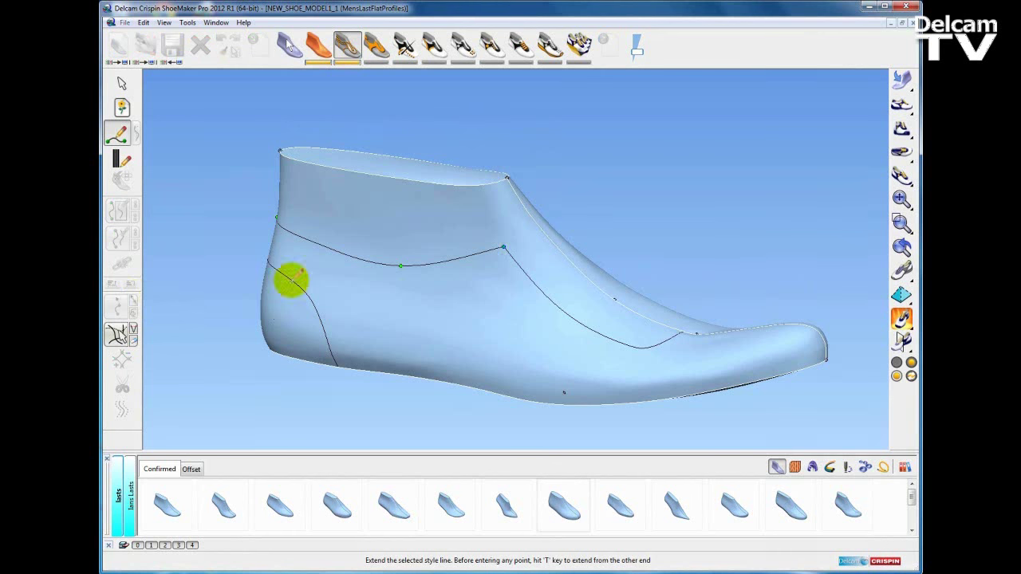
{"action": "middle_click_drag", "start_coordinate": [404, 263], "coordinate": [372, 283]}
{"action": "middle_click_drag", "start_coordinate": [483, 265], "coordinate": [496, 256]}
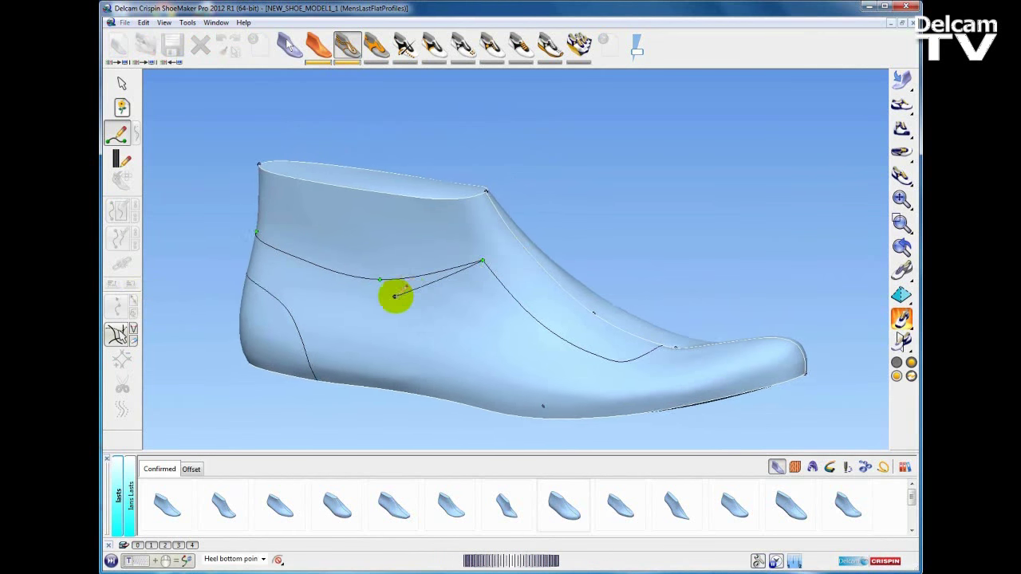
{"action": "middle_click_drag", "start_coordinate": [395, 296], "coordinate": [614, 288]}
{"action": "middle_click_drag", "start_coordinate": [426, 319], "coordinate": [544, 319]}
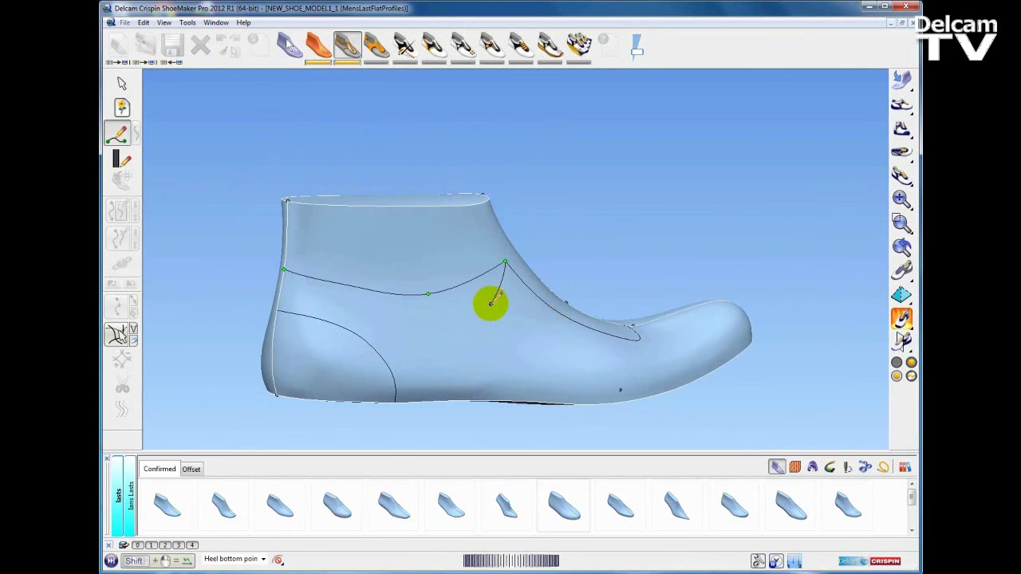
{"action": "middle_click_drag", "start_coordinate": [372, 298], "coordinate": [433, 299]}
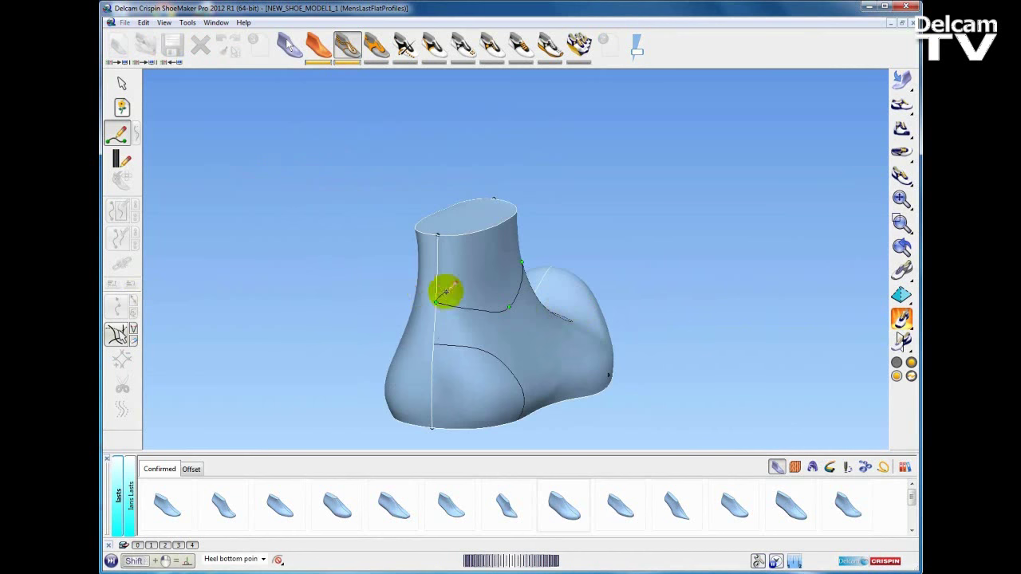
{"action": "middle_click_drag", "start_coordinate": [606, 321], "coordinate": [378, 317]}
{"action": "middle_click_drag", "start_coordinate": [563, 318], "coordinate": [479, 321]}
{"action": "middle_click_drag", "start_coordinate": [583, 285], "coordinate": [529, 300]}
{"action": "scroll", "coordinate": [493, 320], "scroll_direction": "up", "scroll_amount": 4}
{"action": "double_click", "coordinate": [537, 266]}
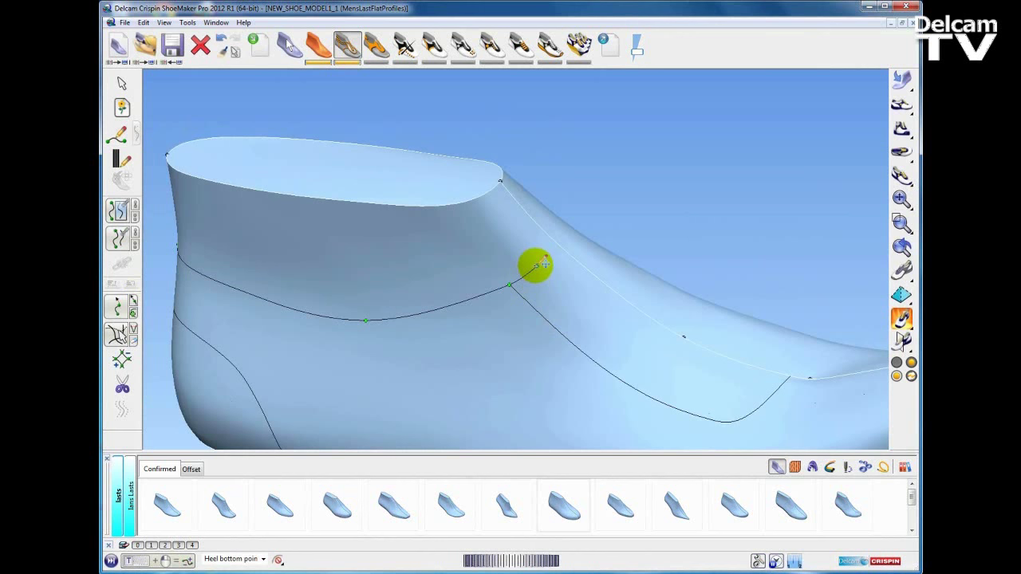
Undo the extension of the topline style line.
{"action": "scroll", "coordinate": [557, 324], "scroll_direction": "down", "scroll_amount": 2}
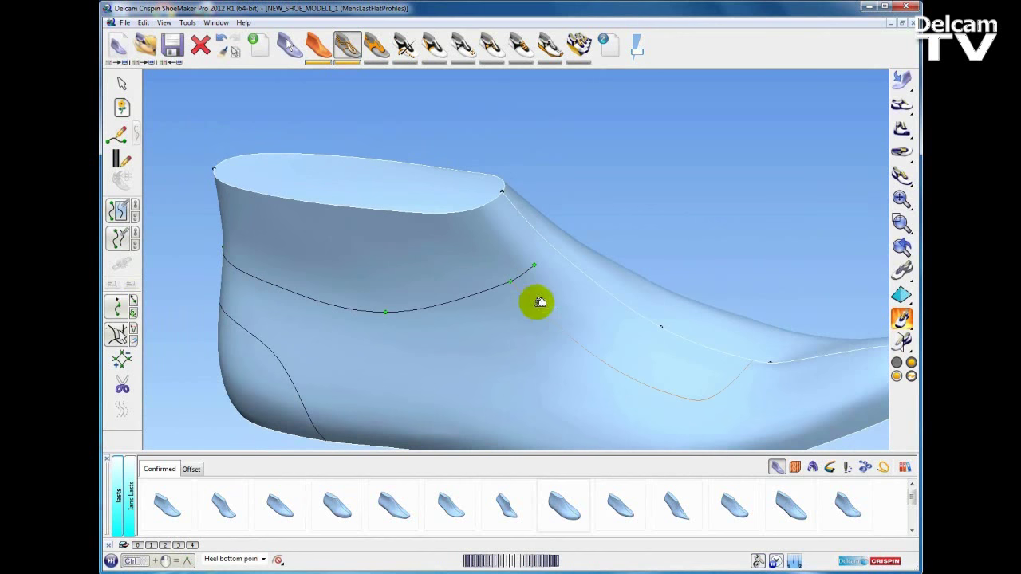
{"action": "scroll", "coordinate": [529, 303], "scroll_direction": "down", "scroll_amount": 1}
{"action": "middle_click_drag", "start_coordinate": [529, 303], "coordinate": [511, 267]}
{"action": "left_click", "coordinate": [221, 38]}
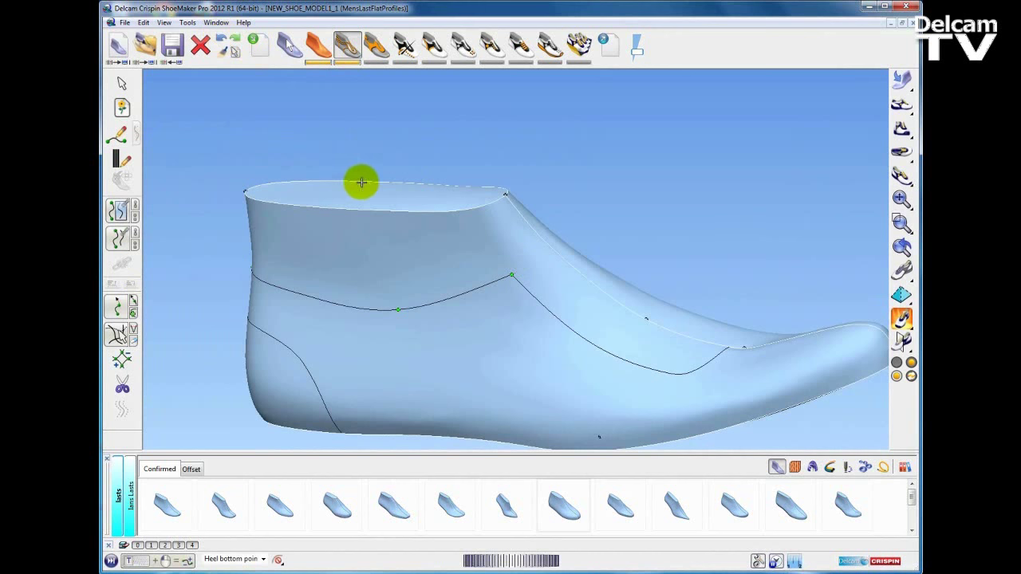
Mirror the topline and the heel counter style lines together onto the other side of the last.
{"action": "middle_click_drag", "start_coordinate": [362, 182], "coordinate": [361, 159], "text": "shift"}
{"action": "scroll", "coordinate": [334, 228], "scroll_direction": "down", "scroll_amount": 1}
{"action": "middle_click_drag", "start_coordinate": [334, 228], "coordinate": [320, 220]}
{"action": "left_click", "coordinate": [343, 322], "text": "shift"}
{"action": "middle_click_drag", "start_coordinate": [509, 273], "coordinate": [389, 283]}
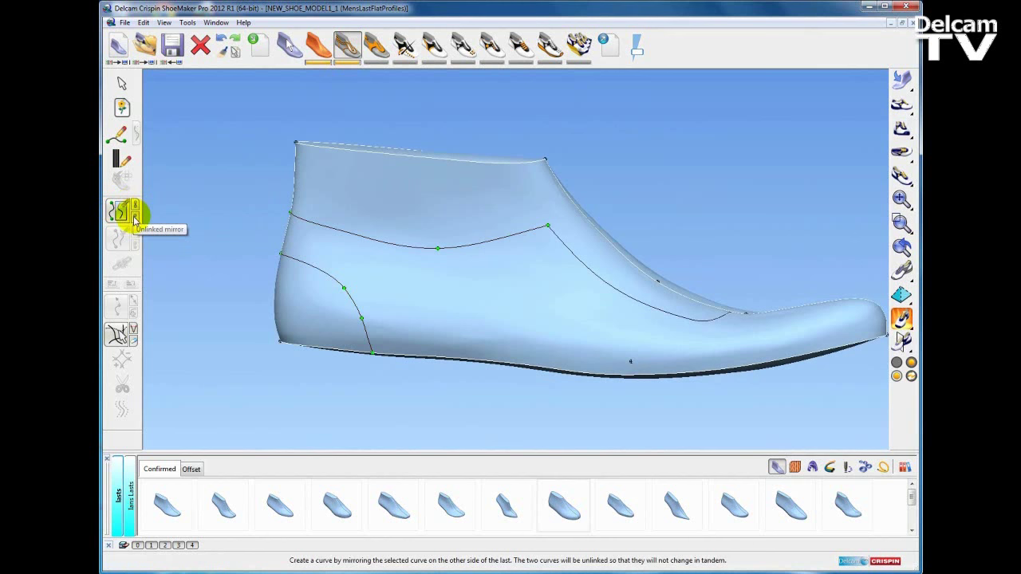
{"action": "middle_click_drag", "start_coordinate": [488, 249], "coordinate": [541, 233]}
{"action": "scroll", "coordinate": [554, 270], "scroll_direction": "up", "scroll_amount": 3}
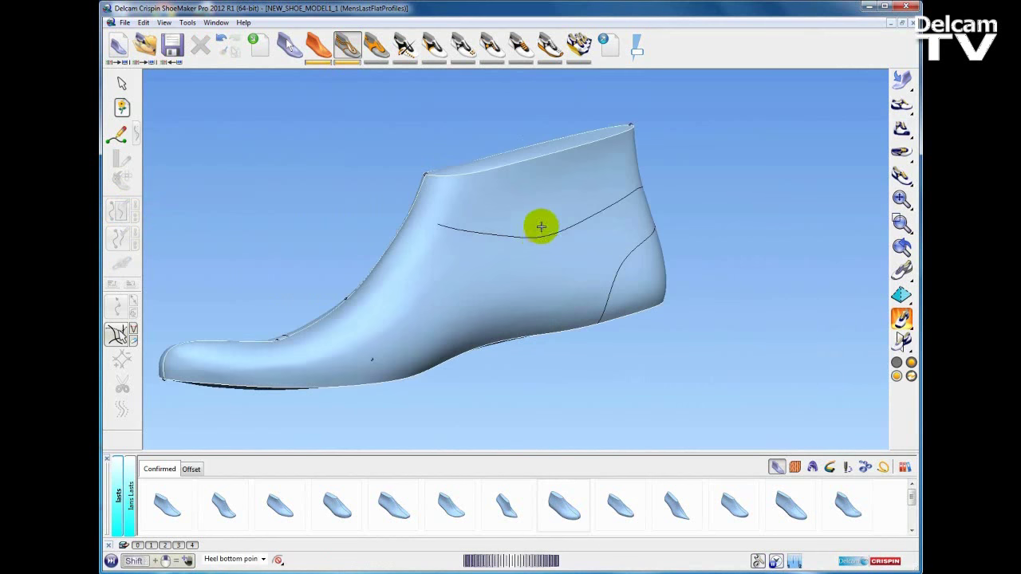
Try lowering a middle point of the mirrored topline style line, and undo the move after checking the opposite side.
{"action": "left_click", "coordinate": [541, 234]}
{"action": "middle_click_drag", "start_coordinate": [620, 276], "coordinate": [476, 266]}
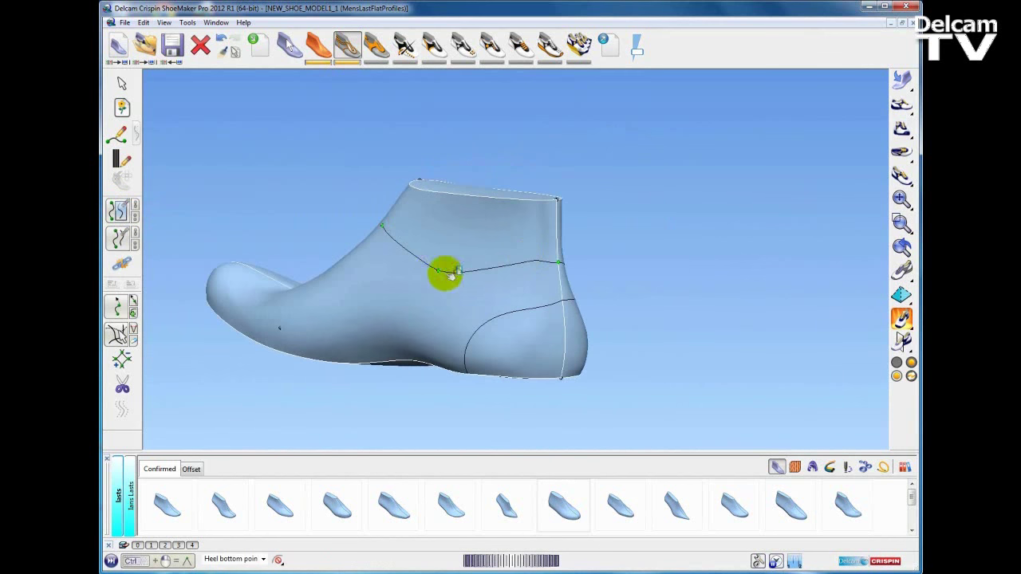
{"action": "left_click_drag", "start_coordinate": [438, 270], "coordinate": [429, 303]}
{"action": "middle_click_drag", "start_coordinate": [529, 258], "coordinate": [334, 253]}
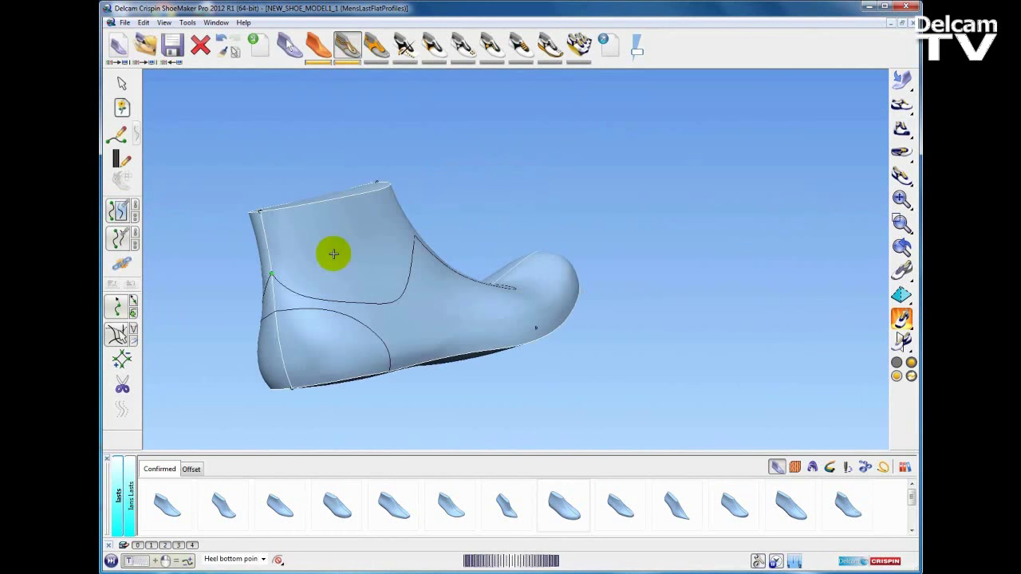
{"action": "left_click", "coordinate": [221, 38]}
Delete all the style lines from the last.
{"action": "middle_click_drag", "start_coordinate": [463, 218], "coordinate": [375, 234]}
{"action": "left_click", "coordinate": [379, 284]}
{"action": "left_click", "coordinate": [527, 266]}
{"action": "middle_click_drag", "start_coordinate": [522, 263], "coordinate": [557, 268], "text": "shift"}
{"action": "key", "text": "ctrl+a"}
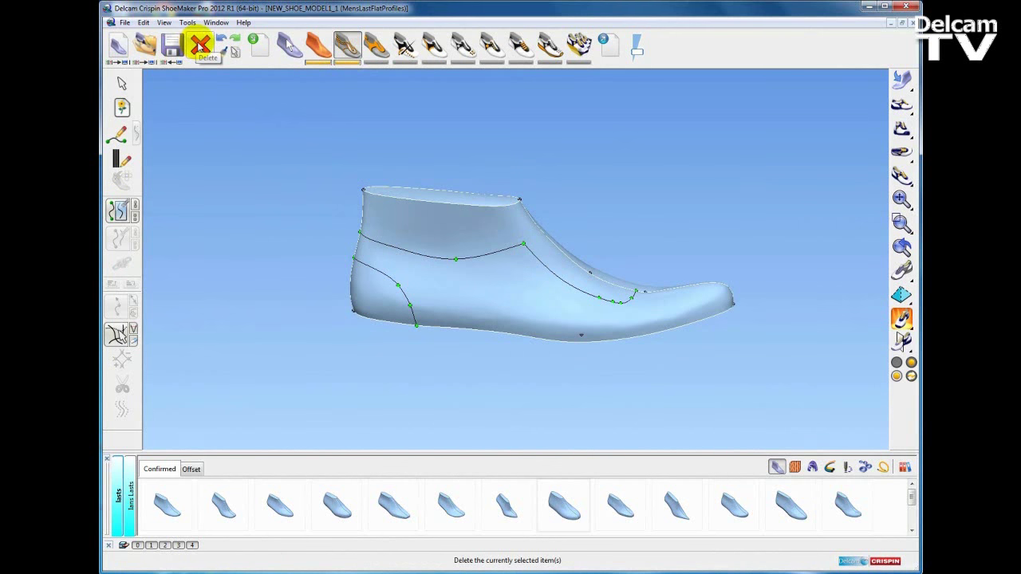
{"action": "left_click", "coordinate": [199, 46]}
Load the image file MensStencilSketch.jpg from My Documents as a stencil over the side view of the last.
{"action": "middle_click_drag", "start_coordinate": [481, 224], "coordinate": [523, 249]}
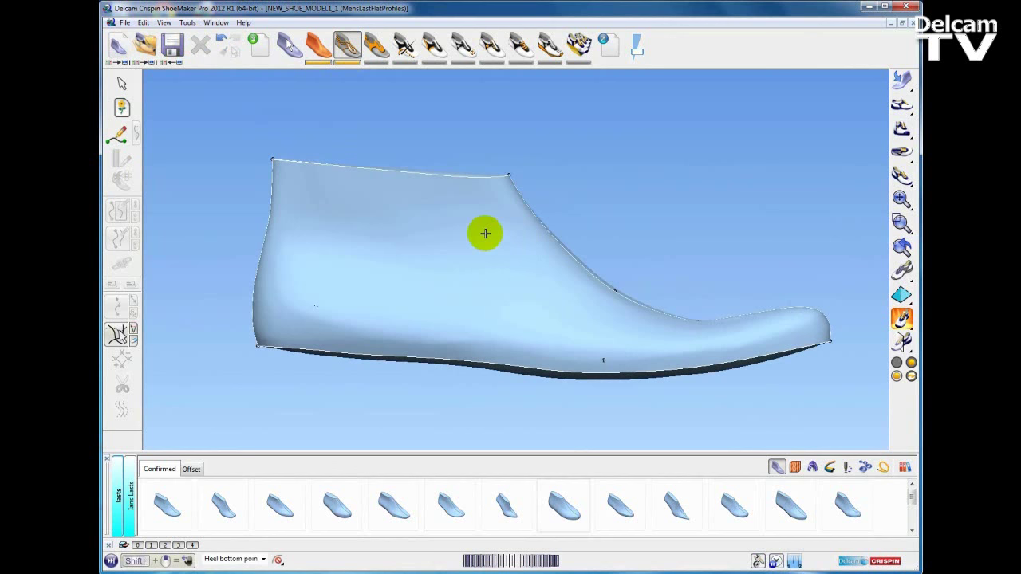
{"action": "left_click", "coordinate": [122, 106]}
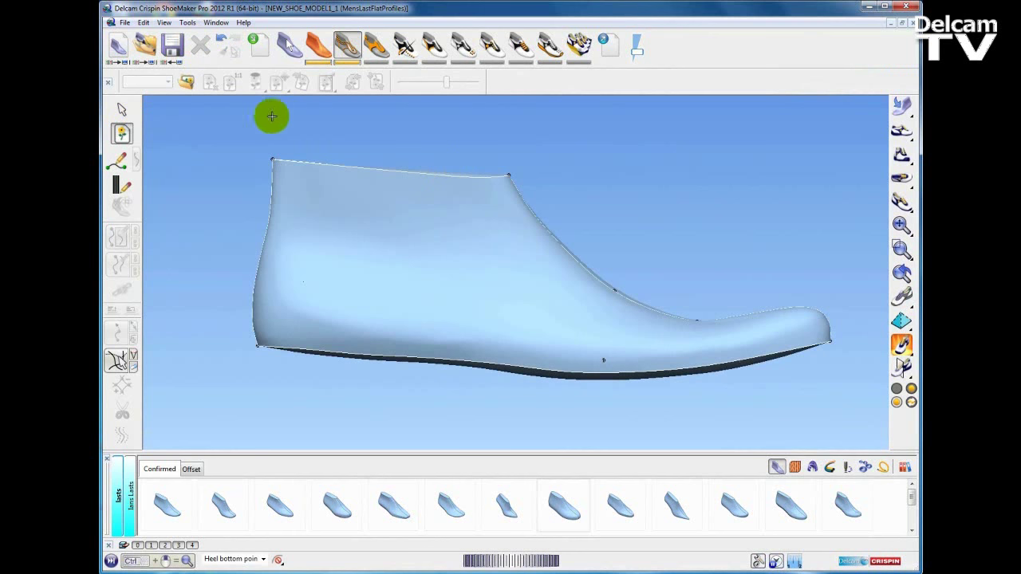
{"action": "left_click", "coordinate": [186, 82]}
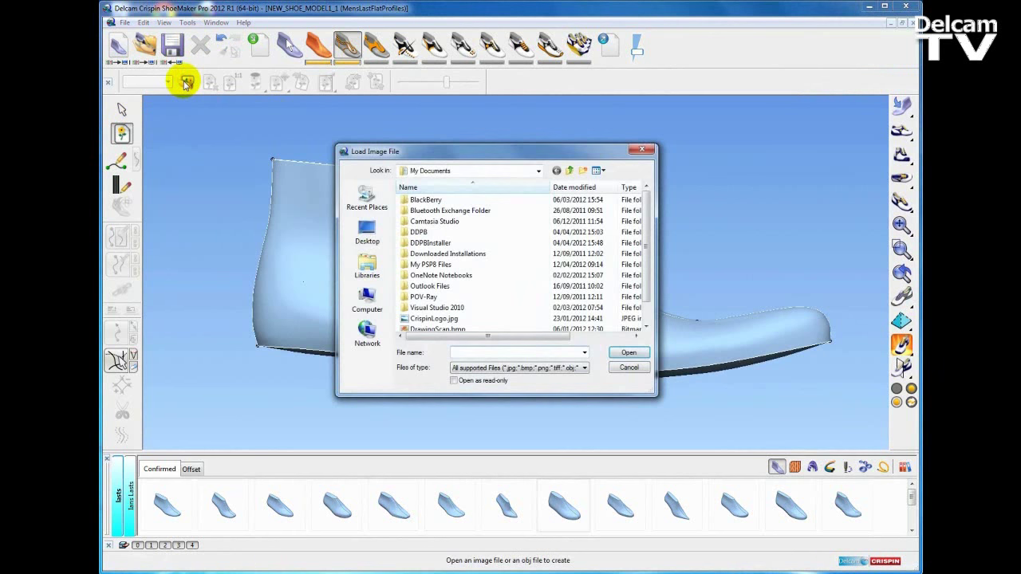
{"action": "left_click", "coordinate": [437, 328]}
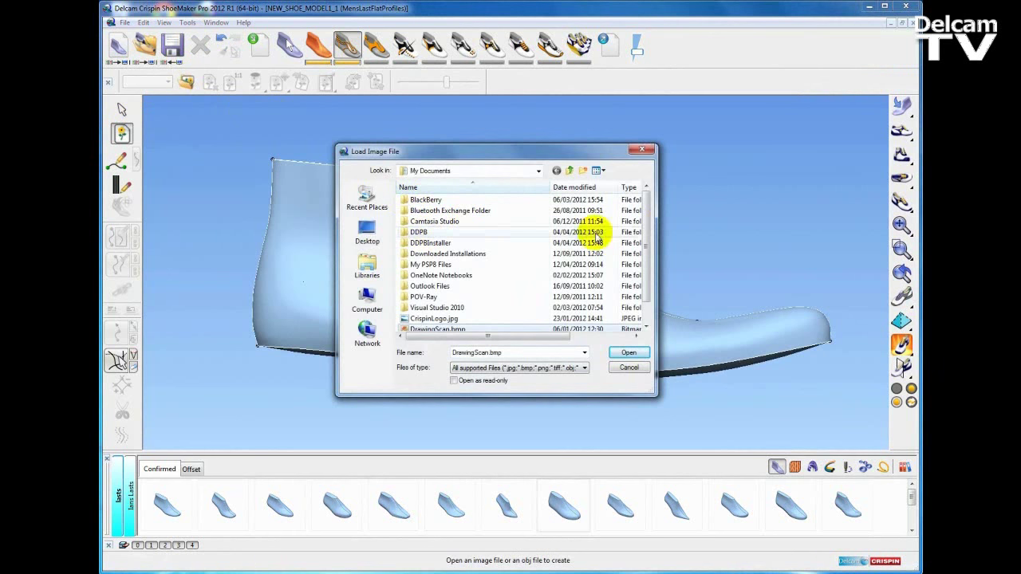
{"action": "scroll", "coordinate": [645, 238], "scroll_direction": "down", "scroll_amount": 1}
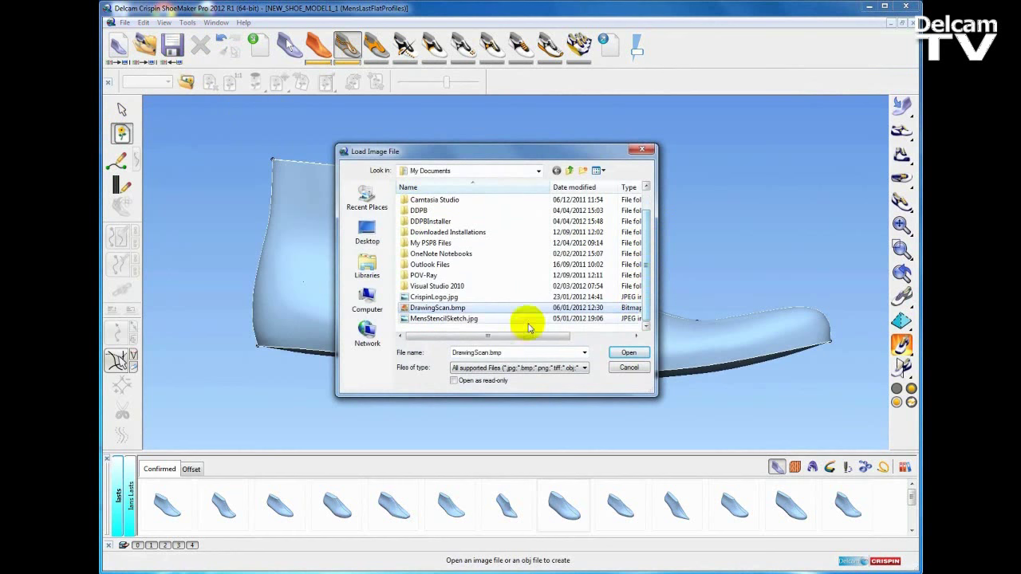
{"action": "left_click", "coordinate": [466, 320]}
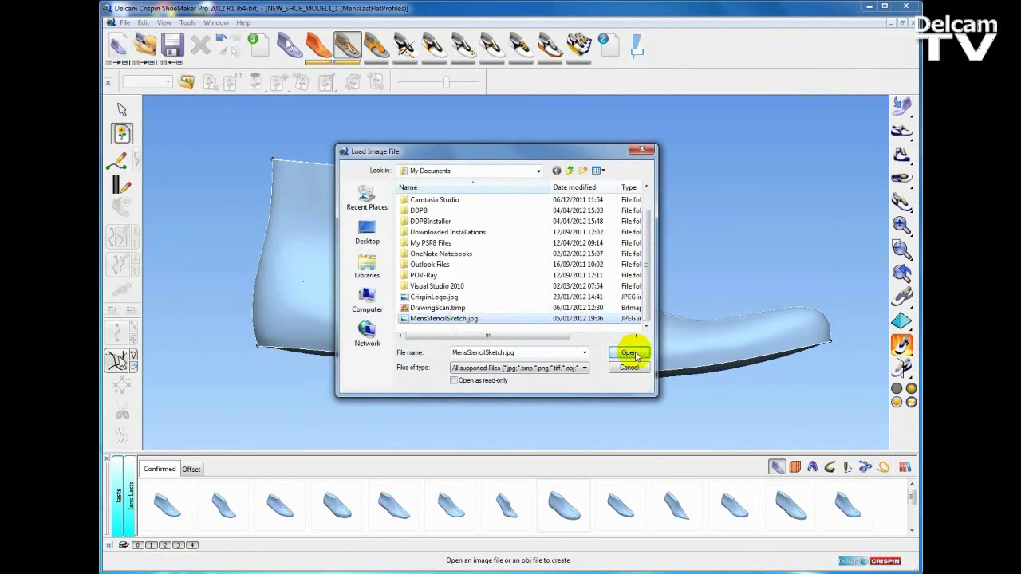
{"action": "left_click", "coordinate": [629, 353]}
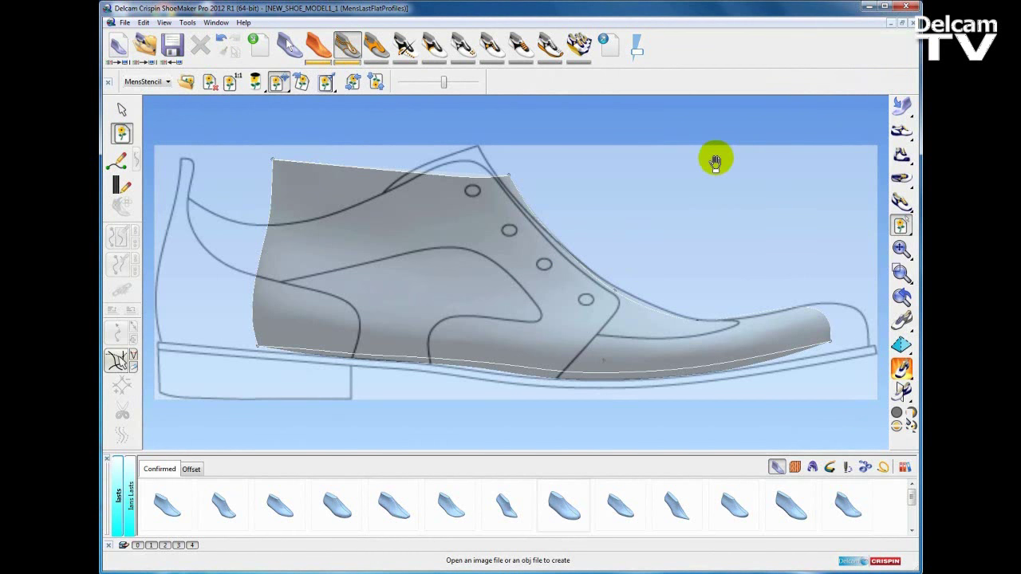
Resize and reposition the stencil sketch so its shoe outline matches the side profile of the last.
{"action": "mouse_move", "coordinate": [615, 192]}
{"action": "middle_mouse_down"}
{"action": "mouse_move", "coordinate": [600, 190]}
{"action": "mouse_move", "coordinate": [608, 198]}
{"action": "middle_mouse_up"}
{"action": "scroll", "coordinate": [616, 192], "scroll_direction": "down", "scroll_amount": 1}
{"action": "scroll", "coordinate": [609, 197], "scroll_direction": "up", "scroll_amount": 1}
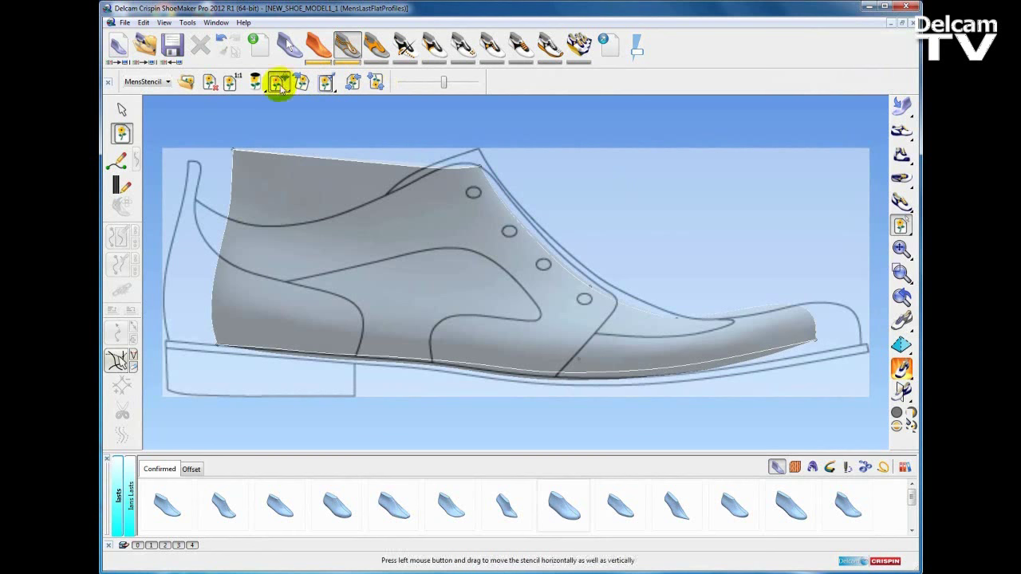
{"action": "left_click", "coordinate": [328, 84]}
{"action": "left_click_drag", "start_coordinate": [784, 187], "coordinate": [782, 207]}
{"action": "left_click", "coordinate": [279, 82]}
{"action": "left_click_drag", "start_coordinate": [550, 212], "coordinate": [554, 223]}
{"action": "left_click_drag", "start_coordinate": [556, 221], "coordinate": [554, 221]}
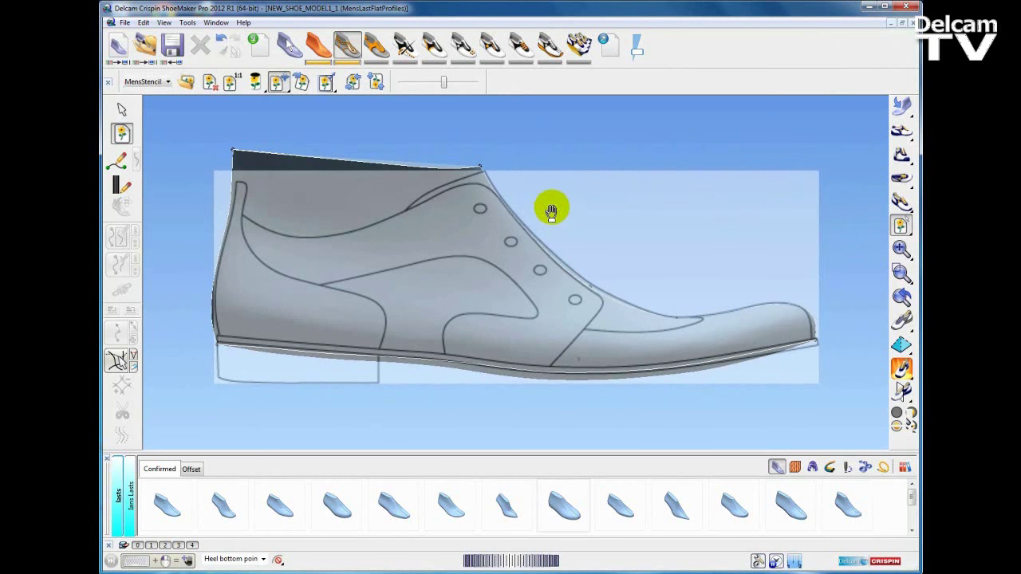
Finish editing the stencil, examine its fit along the last, and return to the stencil's side view.
{"action": "left_click", "coordinate": [121, 133]}
{"action": "left_click_drag", "start_coordinate": [428, 178], "coordinate": [458, 175]}
{"action": "mouse_move", "coordinate": [458, 175]}
{"action": "middle_mouse_down", "text": "ctrl"}
{"action": "mouse_move", "coordinate": [452, 189]}
{"action": "mouse_move", "coordinate": [459, 175]}
{"action": "middle_mouse_up", "text": "ctrl"}
{"action": "left_click_drag", "start_coordinate": [492, 185], "coordinate": [477, 182]}
{"action": "middle_click_drag", "start_coordinate": [478, 183], "coordinate": [488, 154], "text": "ctrl"}
{"action": "middle_click_drag", "start_coordinate": [808, 114], "coordinate": [722, 154]}
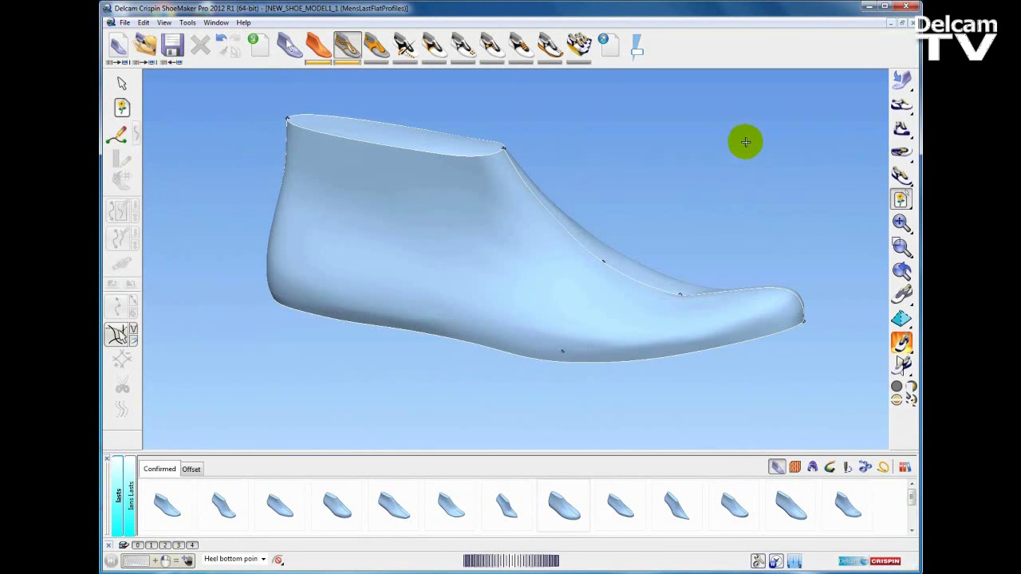
{"action": "left_click", "coordinate": [875, 202]}
Trace the stencil's heel counter as a style line from the upper back edge of the last down to its bottom edge.
{"action": "mouse_move", "coordinate": [315, 223]}
{"action": "middle_mouse_down"}
{"action": "mouse_move", "coordinate": [415, 233]}
{"action": "mouse_move", "coordinate": [405, 212]}
{"action": "middle_mouse_up"}
{"action": "scroll", "coordinate": [415, 233], "scroll_direction": "up", "scroll_amount": 4}
{"action": "left_click", "coordinate": [119, 135]}
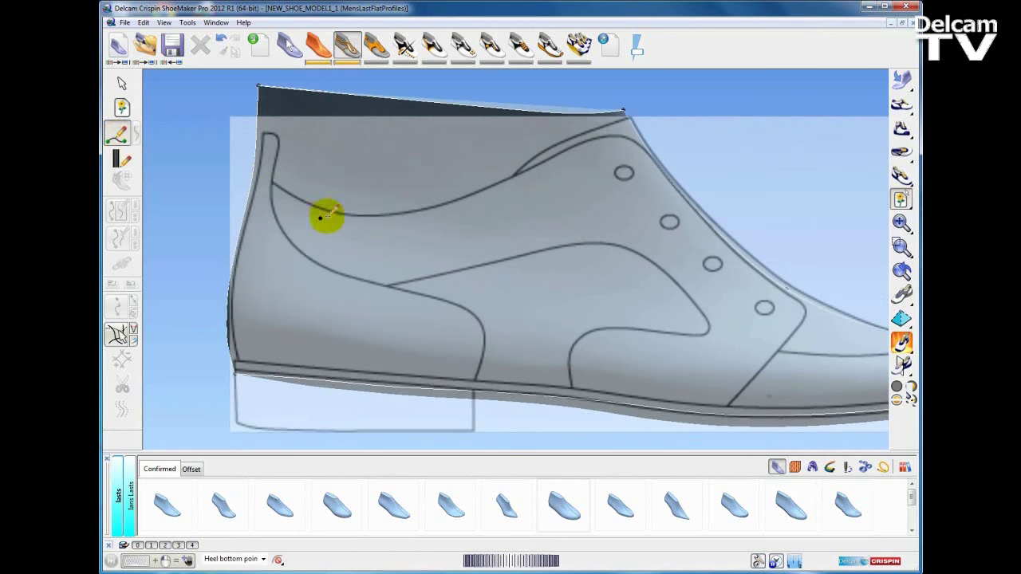
{"action": "middle_click_drag", "start_coordinate": [315, 219], "coordinate": [363, 233]}
{"action": "left_click", "coordinate": [319, 150]}
{"action": "left_click", "coordinate": [328, 160]}
{"action": "left_click", "coordinate": [321, 209]}
{"action": "middle_click_drag", "start_coordinate": [339, 257], "coordinate": [329, 221]}
{"action": "left_click", "coordinate": [346, 237], "text": "shift"}
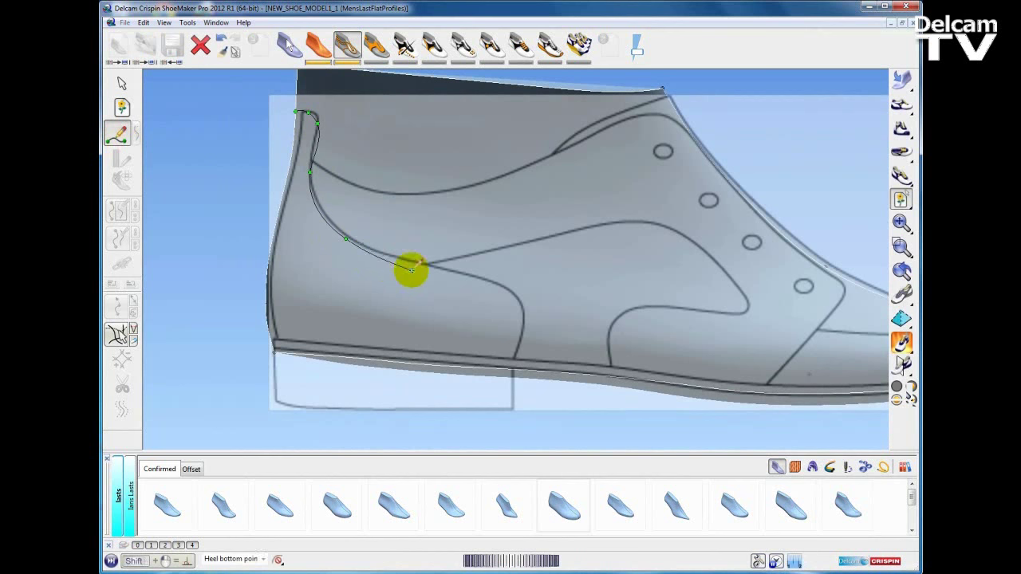
{"action": "left_click", "coordinate": [447, 269], "text": "shift"}
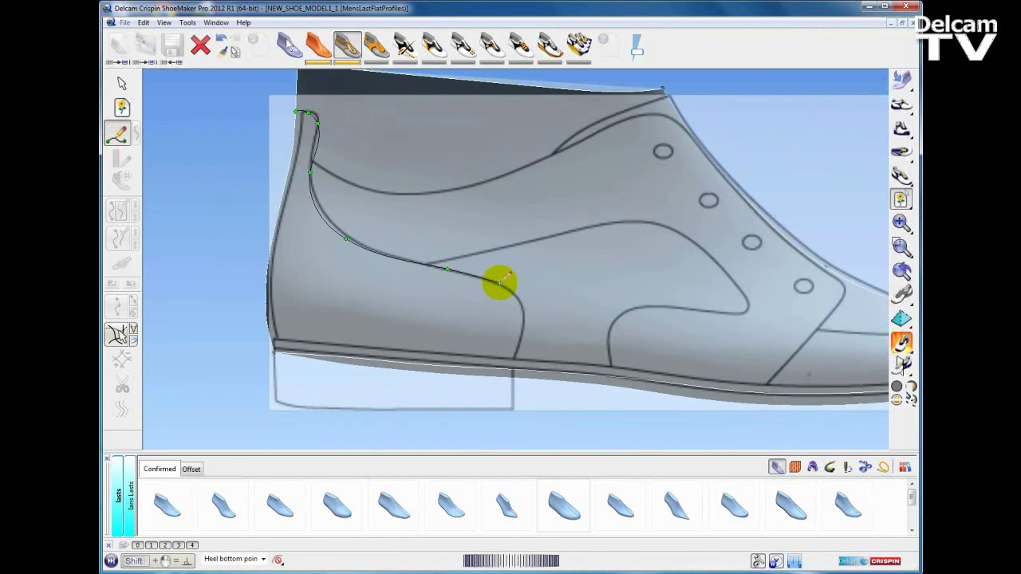
{"action": "left_click", "coordinate": [501, 282], "text": "shift"}
{"action": "left_click", "coordinate": [525, 308], "text": "shift"}
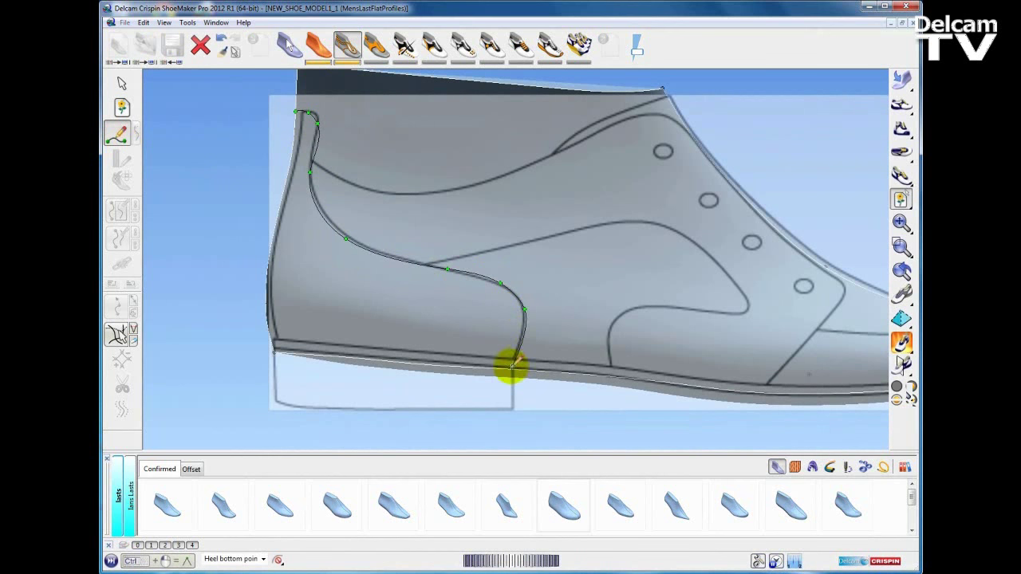
{"action": "left_click", "coordinate": [509, 368]}
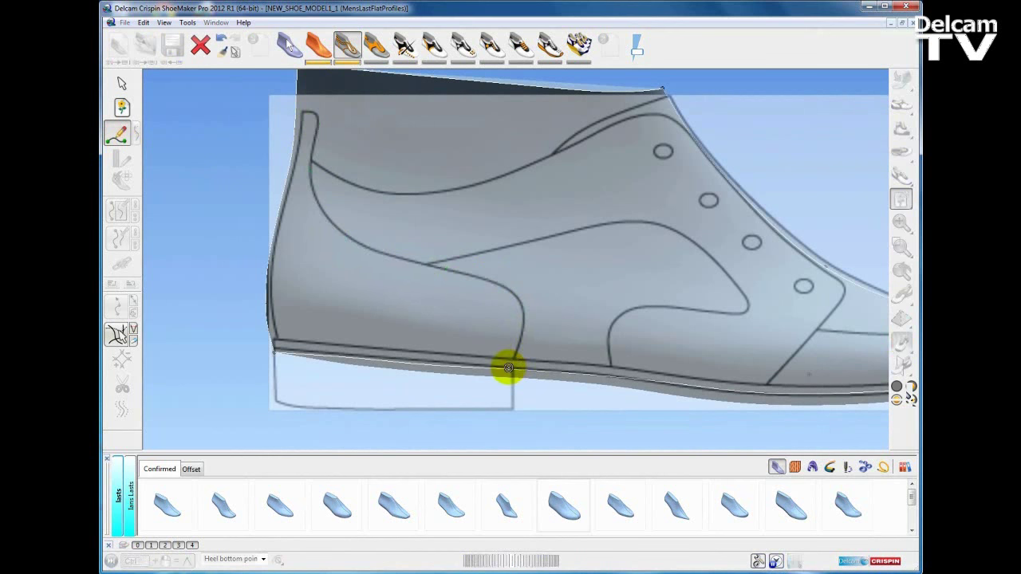
{"action": "left_click", "coordinate": [122, 83]}
Examine the traced heel counter line on the last from other angles and restore the stencil's side view.
{"action": "scroll", "coordinate": [491, 206], "scroll_direction": "down", "scroll_amount": 1}
{"action": "scroll", "coordinate": [490, 207], "scroll_direction": "down", "scroll_amount": 3}
{"action": "mouse_move", "coordinate": [564, 239]}
{"action": "middle_mouse_down"}
{"action": "mouse_move", "coordinate": [449, 269]}
{"action": "mouse_move", "coordinate": [434, 262]}
{"action": "middle_mouse_up"}
{"action": "mouse_move", "coordinate": [275, 238]}
{"action": "middle_mouse_down"}
{"action": "mouse_move", "coordinate": [199, 244]}
{"action": "mouse_move", "coordinate": [216, 246]}
{"action": "middle_mouse_up"}
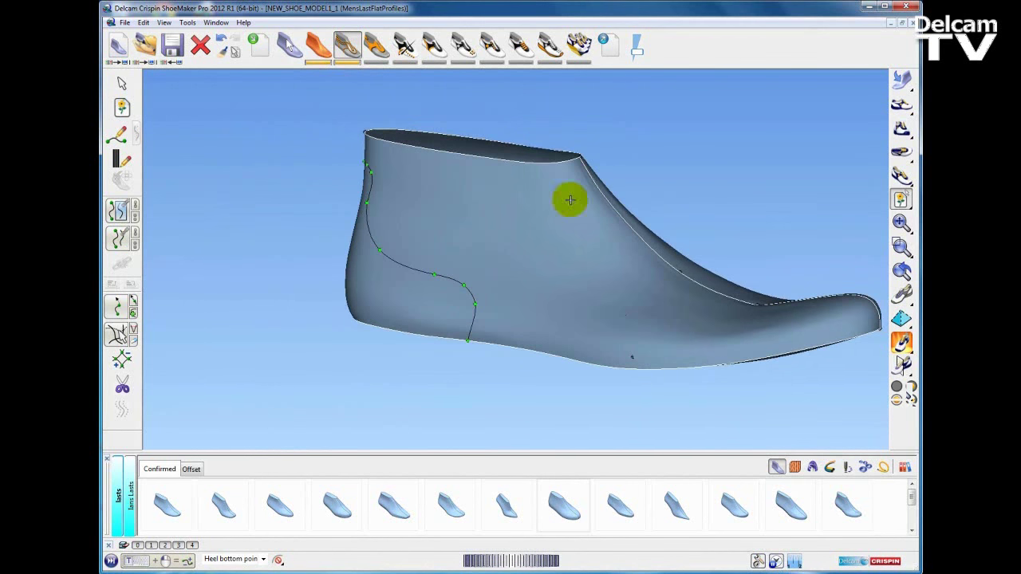
{"action": "middle_click_drag", "start_coordinate": [660, 181], "coordinate": [606, 195], "text": "shift"}
{"action": "mouse_move", "coordinate": [903, 201]}
{"action": "left_click", "coordinate": [871, 201]}
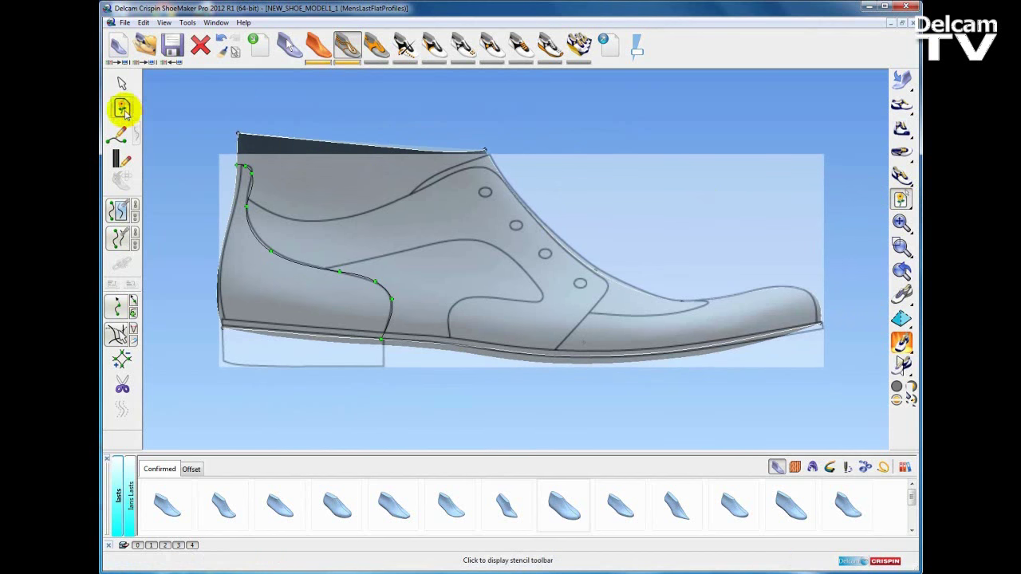
Wrap the stencil onto the surface of the last and make it more transparent.
{"action": "left_click", "coordinate": [123, 109]}
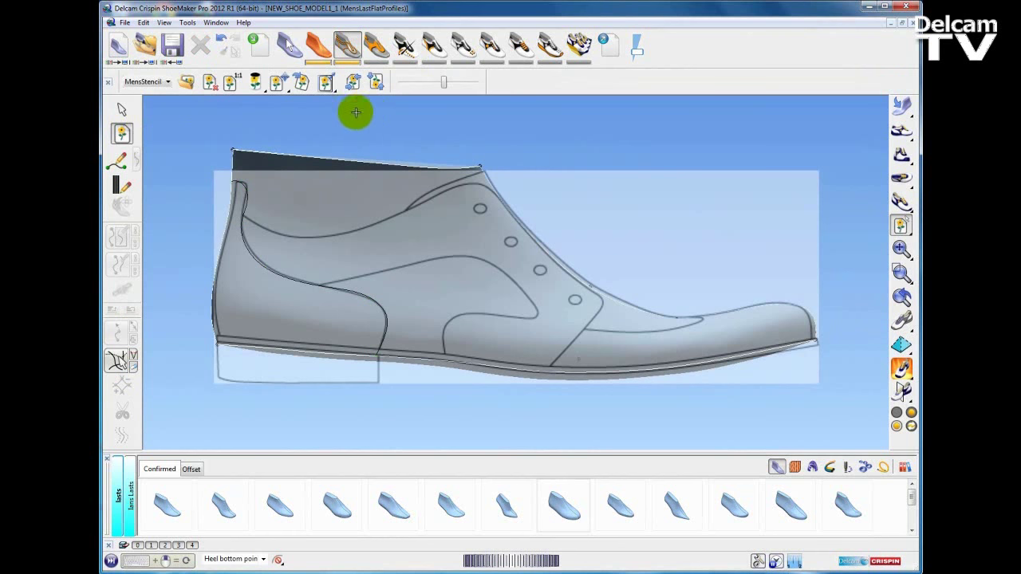
{"action": "left_click", "coordinate": [256, 129]}
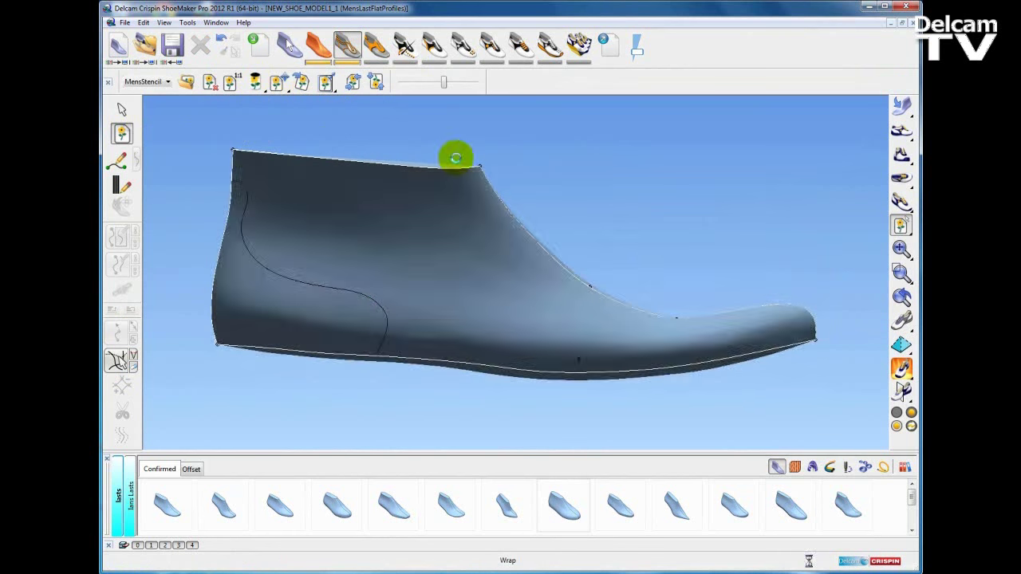
{"action": "scroll", "coordinate": [616, 169], "scroll_direction": "down", "scroll_amount": 3}
{"action": "middle_click_drag", "start_coordinate": [626, 182], "coordinate": [577, 245]}
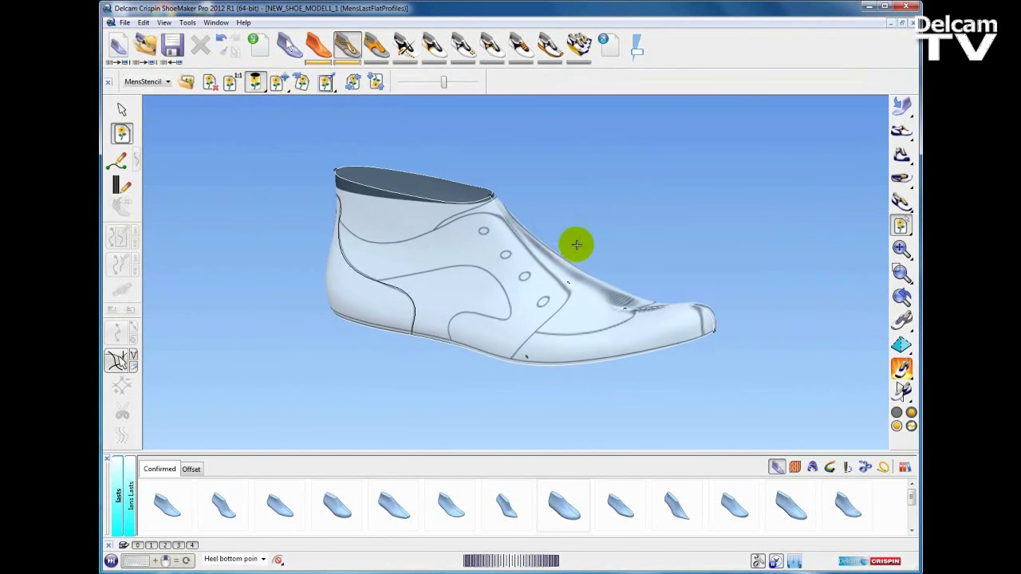
{"action": "scroll", "coordinate": [567, 224], "scroll_direction": "up", "scroll_amount": 3}
{"action": "middle_click_drag", "start_coordinate": [452, 270], "coordinate": [432, 121]}
{"action": "left_click_drag", "start_coordinate": [444, 83], "coordinate": [414, 91]}
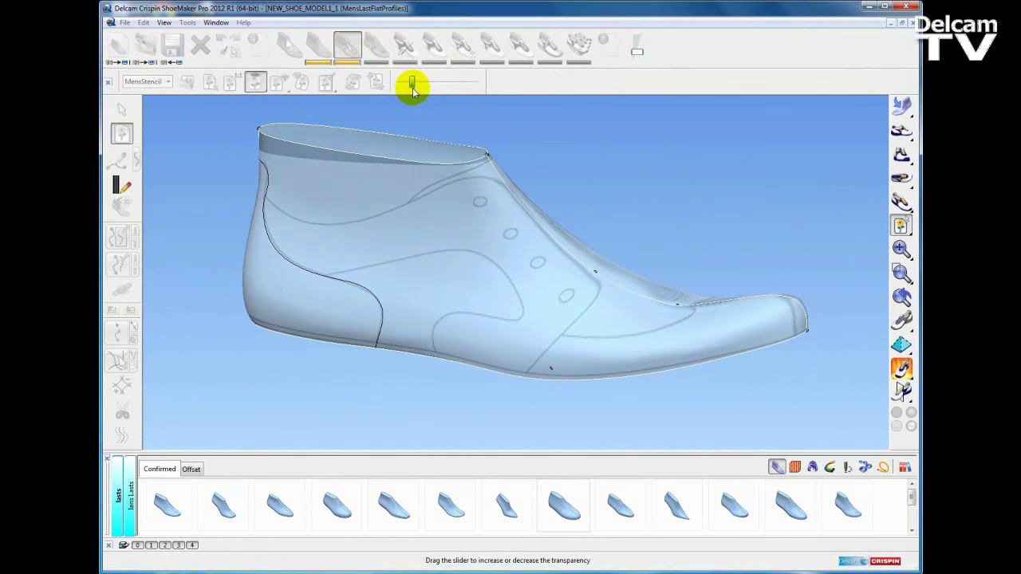
Trace the stencil's curved side panel as a style line from the heel counter line around to the bottom edge of the last.
{"action": "scroll", "coordinate": [449, 290], "scroll_direction": "up", "scroll_amount": 2}
{"action": "mouse_move", "coordinate": [524, 258]}
{"action": "middle_mouse_down"}
{"action": "mouse_move", "coordinate": [449, 289]}
{"action": "mouse_move", "coordinate": [510, 285]}
{"action": "middle_mouse_up"}
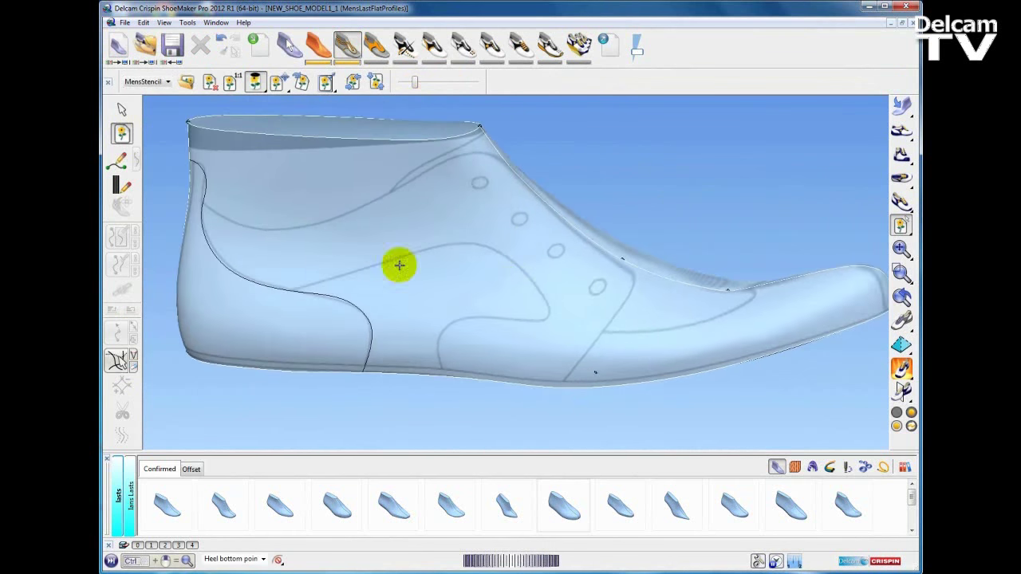
{"action": "left_click", "coordinate": [115, 163]}
{"action": "middle_click_drag", "start_coordinate": [378, 265], "coordinate": [378, 276]}
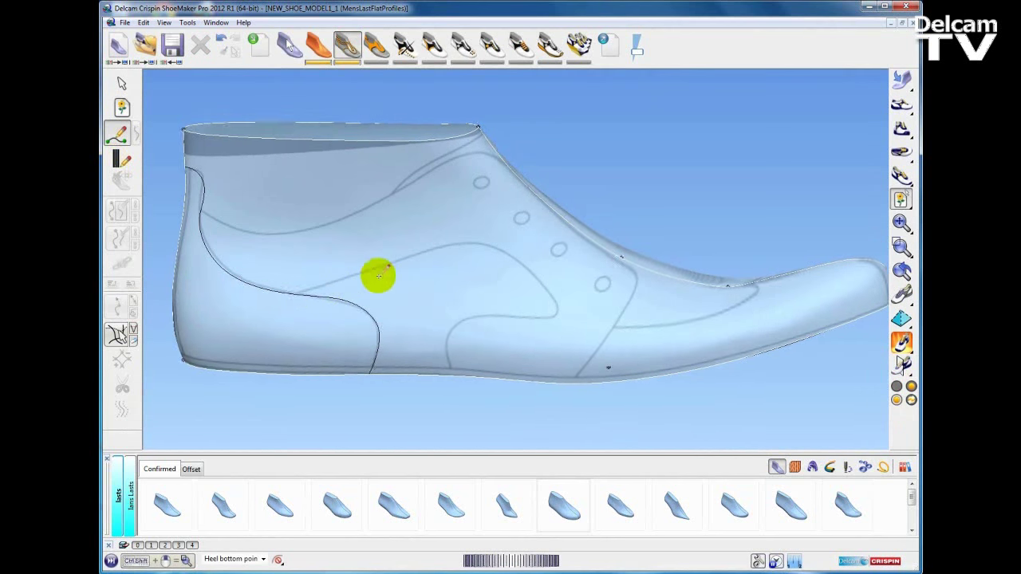
{"action": "left_click", "coordinate": [297, 294]}
{"action": "left_click", "coordinate": [380, 269]}
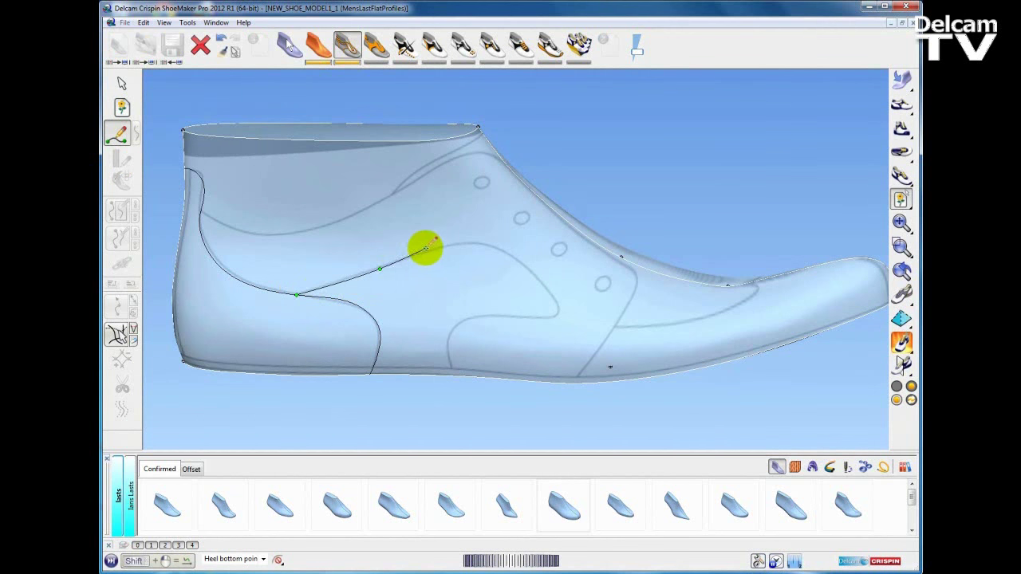
{"action": "left_click", "coordinate": [429, 251]}
{"action": "left_click", "coordinate": [465, 242]}
{"action": "left_click", "coordinate": [499, 250]}
{"action": "left_click", "coordinate": [534, 274]}
{"action": "left_click", "coordinate": [532, 273]}
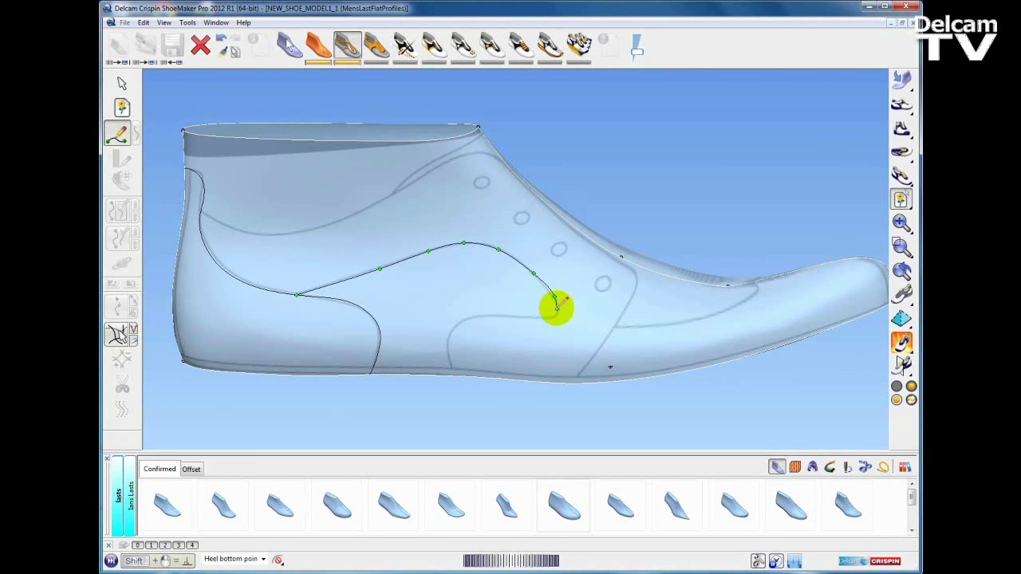
{"action": "left_click", "coordinate": [531, 316]}
{"action": "left_click", "coordinate": [497, 314]}
{"action": "left_click", "coordinate": [465, 319]}
{"action": "left_click", "coordinate": [454, 329]}
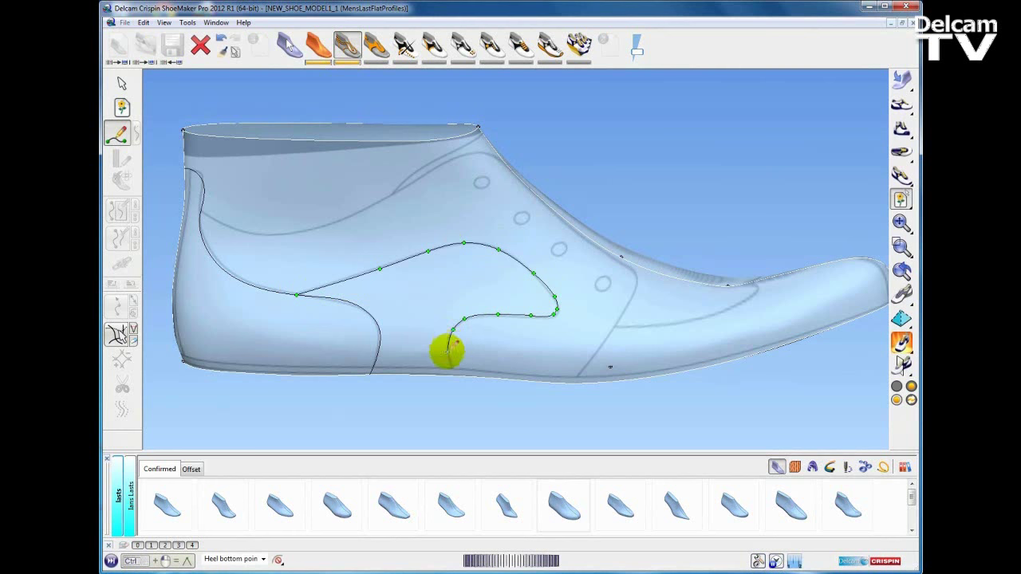
{"action": "left_click", "coordinate": [447, 351]}
{"action": "double_click", "coordinate": [455, 376]}
{"action": "scroll", "coordinate": [488, 337], "scroll_direction": "down", "scroll_amount": 2}
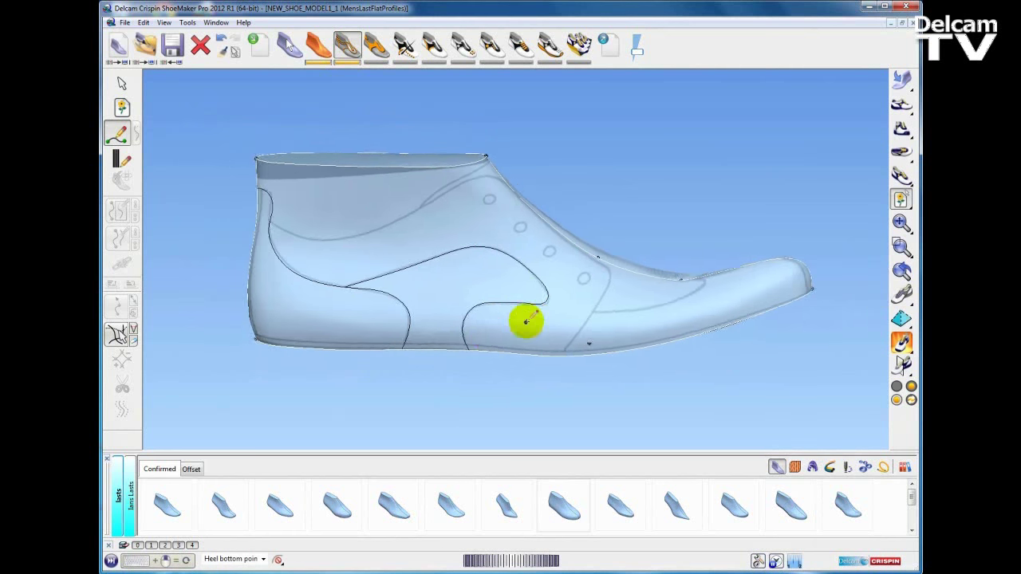
{"action": "middle_click_drag", "start_coordinate": [490, 335], "coordinate": [414, 268]}
{"action": "left_click", "coordinate": [124, 79]}
Hide and redisplay the wrapped stencil to compare it with the traced style lines on the last.
{"action": "middle_click_drag", "start_coordinate": [611, 215], "coordinate": [627, 226]}
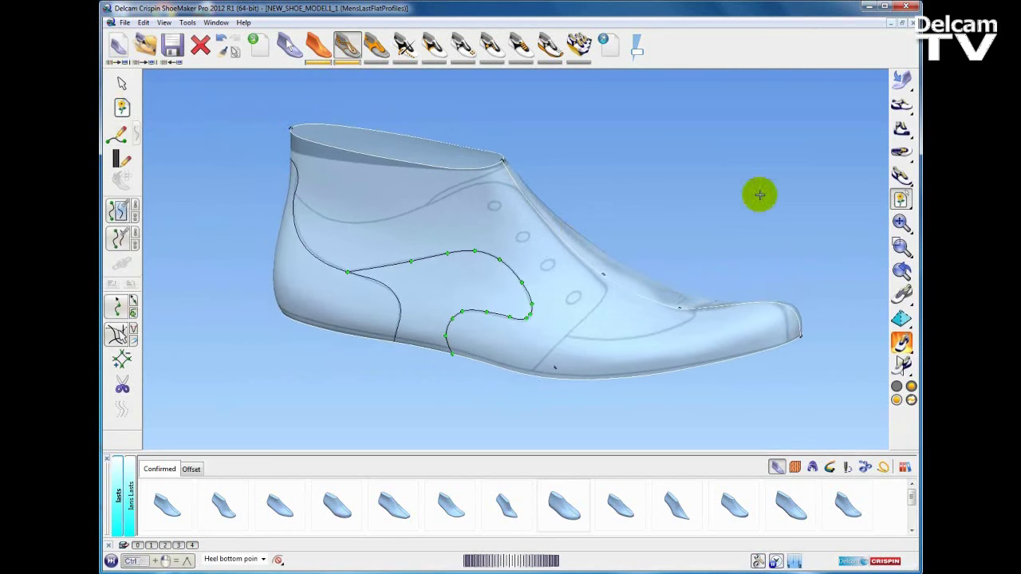
{"action": "left_click", "coordinate": [901, 201]}
{"action": "middle_click_drag", "start_coordinate": [807, 210], "coordinate": [798, 209]}
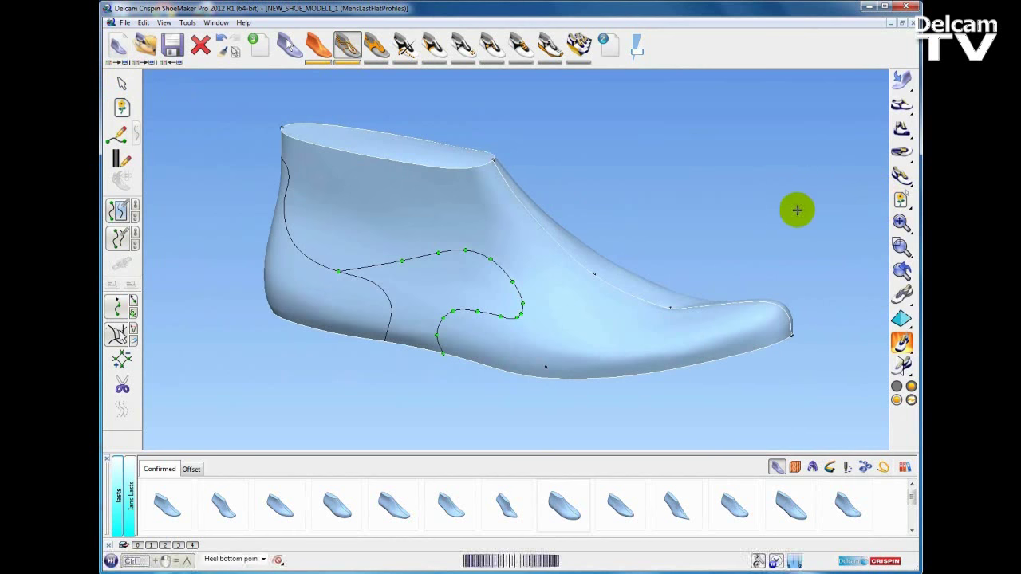
{"action": "left_click", "coordinate": [875, 203]}
{"action": "middle_click_drag", "start_coordinate": [703, 202], "coordinate": [691, 177]}
{"action": "scroll", "coordinate": [728, 190], "scroll_direction": "up", "scroll_amount": 2}
{"action": "scroll", "coordinate": [610, 231], "scroll_direction": "down", "scroll_amount": 2}
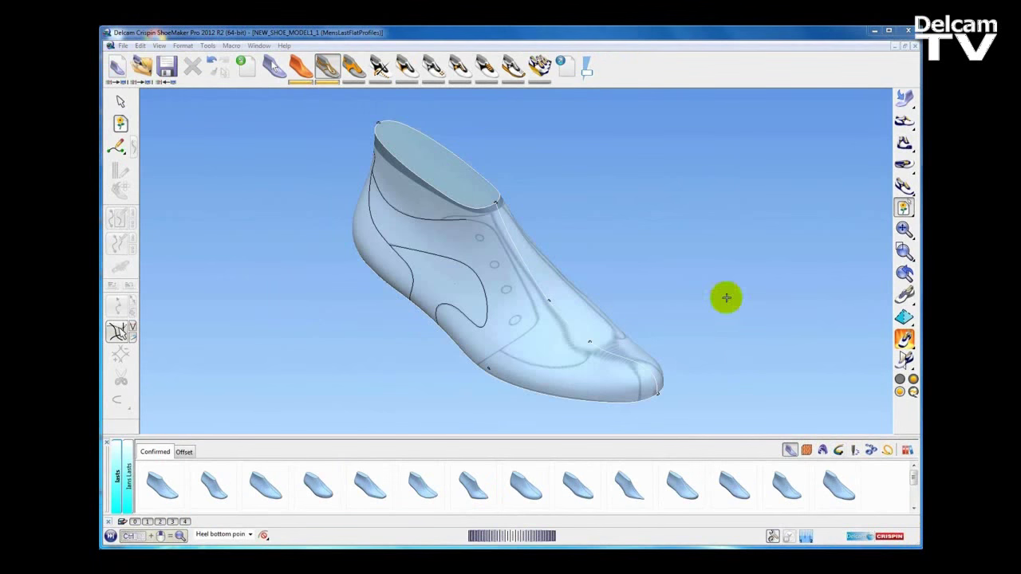
Switch to the open MensStage2 model.
{"action": "left_click", "coordinate": [258, 47]}
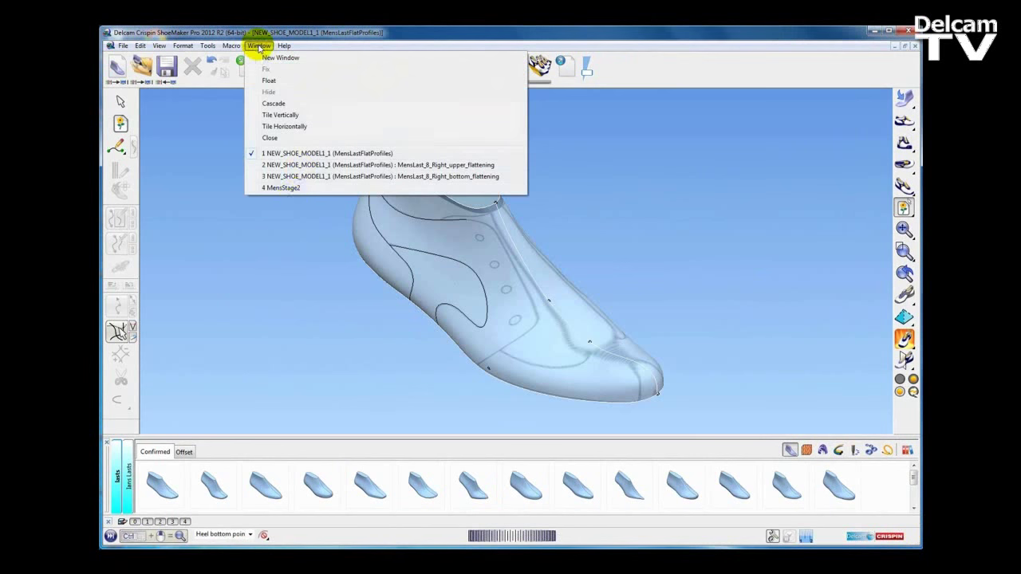
{"action": "left_click", "coordinate": [281, 188]}
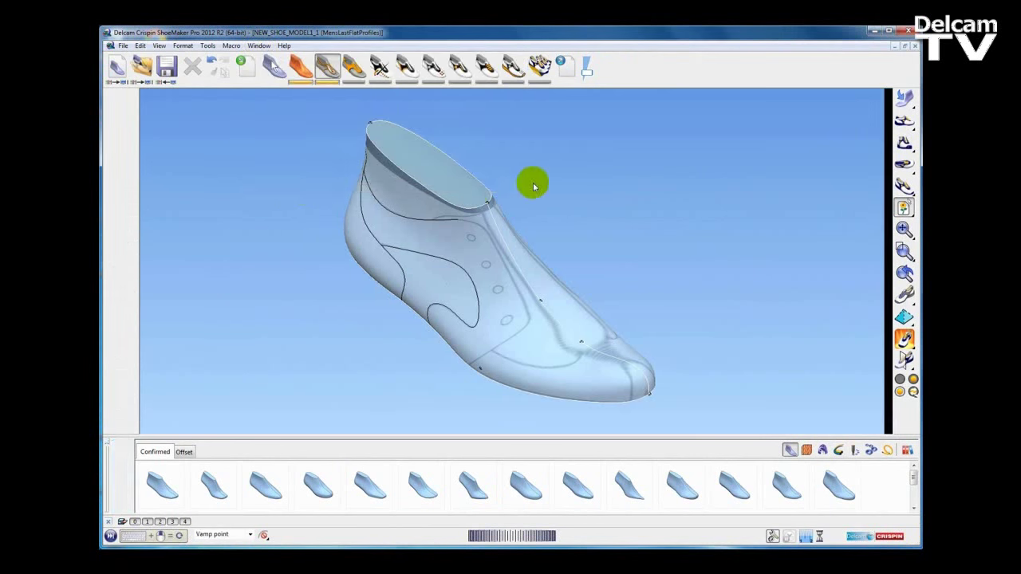
Create a shoe piece from the style lines that outline the curved side panel, following them from the heel around the facing, bottom edge and cut-out.
{"action": "middle_click_drag", "start_coordinate": [376, 307], "coordinate": [485, 302]}
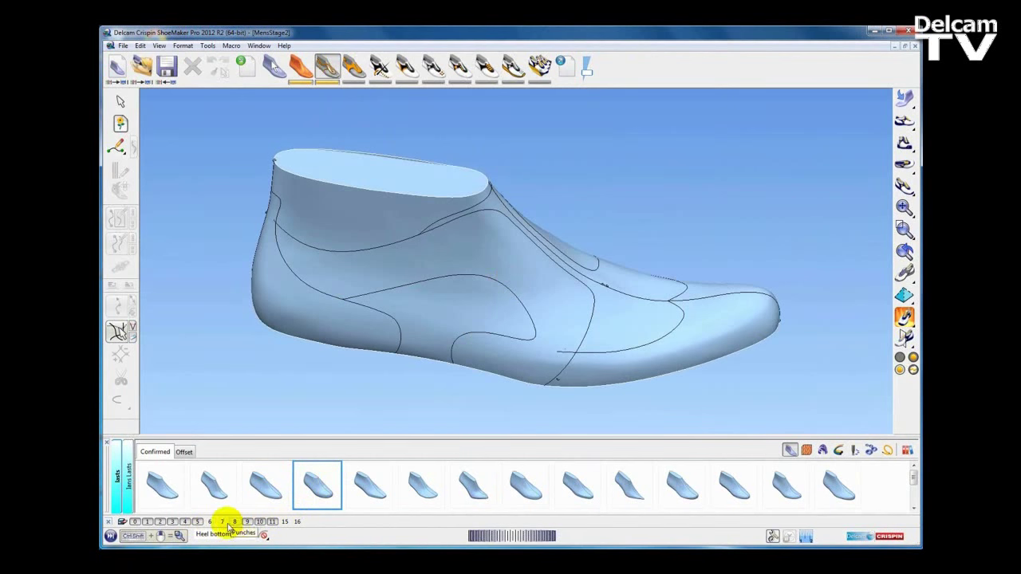
{"action": "middle_click_drag", "start_coordinate": [553, 296], "coordinate": [456, 255]}
{"action": "left_click", "coordinate": [355, 67]}
{"action": "left_click", "coordinate": [118, 122]}
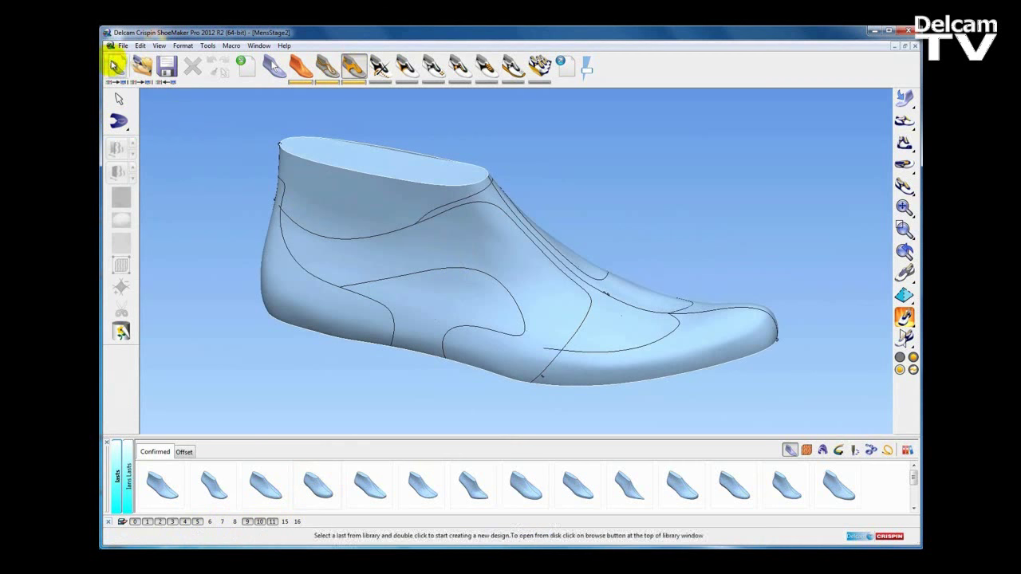
{"action": "mouse_move", "coordinate": [123, 127]}
{"action": "left_click", "coordinate": [185, 123]}
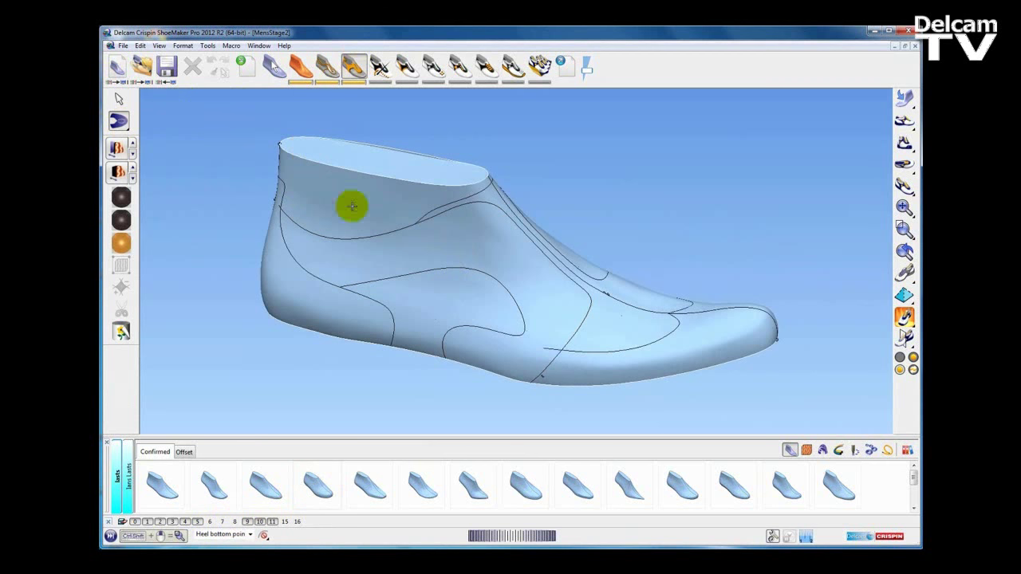
{"action": "mouse_move", "coordinate": [375, 242]}
{"action": "left_mouse_down"}
{"action": "mouse_move", "coordinate": [447, 225]}
{"action": "mouse_move", "coordinate": [561, 371]}
{"action": "mouse_move", "coordinate": [491, 378]}
{"action": "left_mouse_up"}
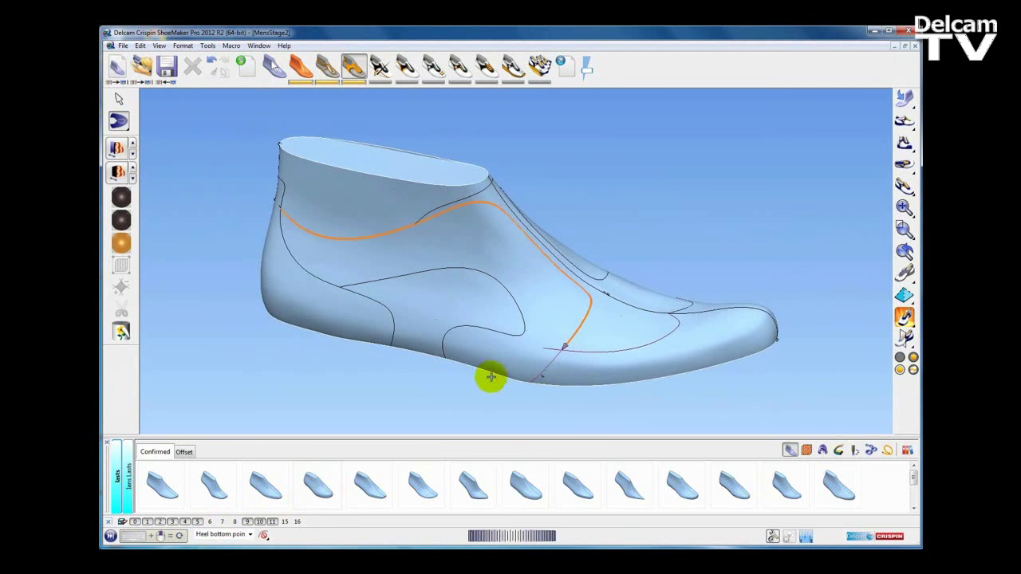
{"action": "mouse_move", "coordinate": [553, 364]}
{"action": "left_mouse_down"}
{"action": "mouse_move", "coordinate": [505, 376]}
{"action": "mouse_move", "coordinate": [492, 339]}
{"action": "left_mouse_up"}
{"action": "left_click", "coordinate": [489, 328]}
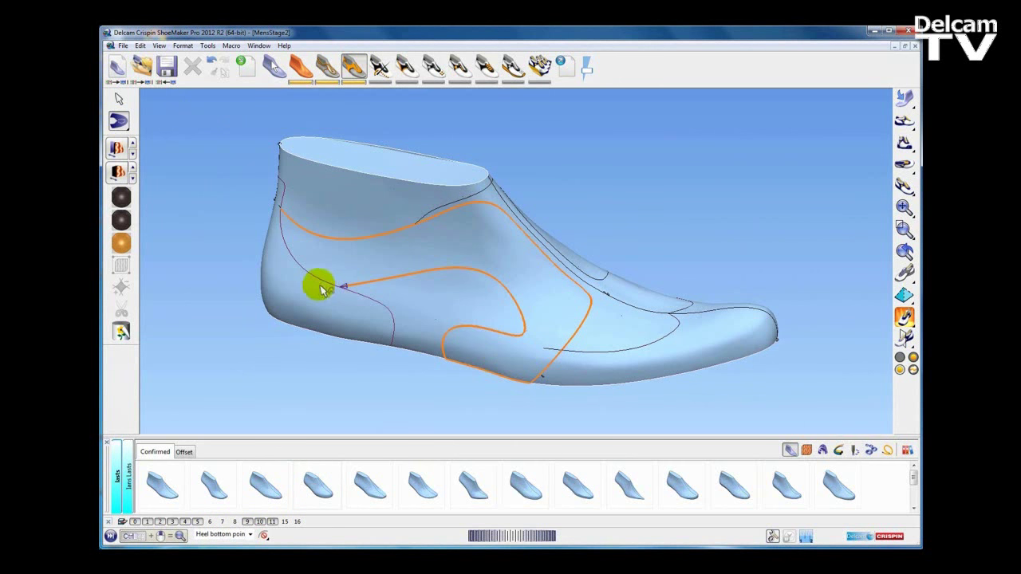
{"action": "left_click", "coordinate": [319, 279]}
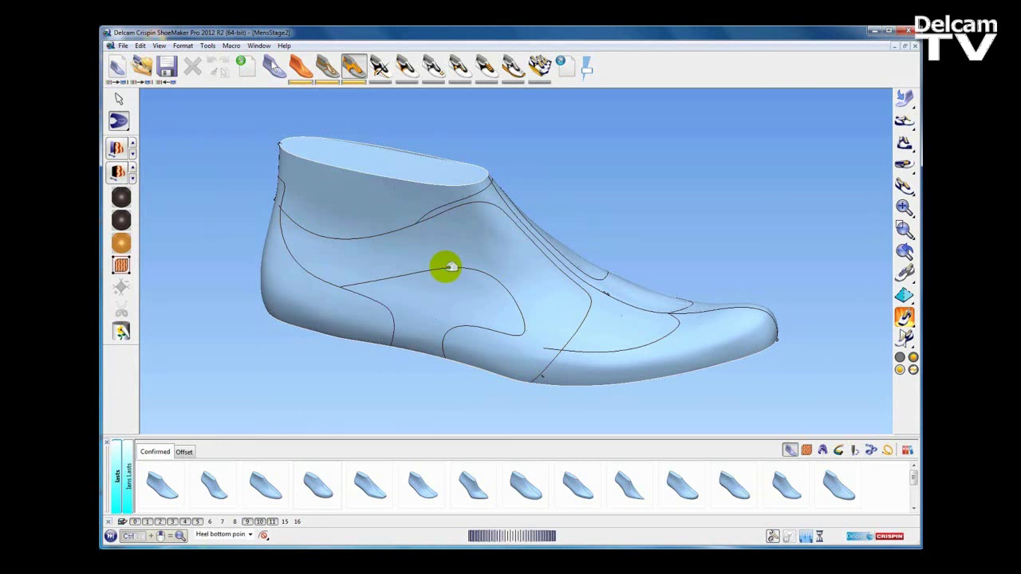
{"action": "scroll", "coordinate": [506, 299], "scroll_direction": "up", "scroll_amount": 2}
{"action": "middle_click_drag", "start_coordinate": [508, 299], "coordinate": [360, 309]}
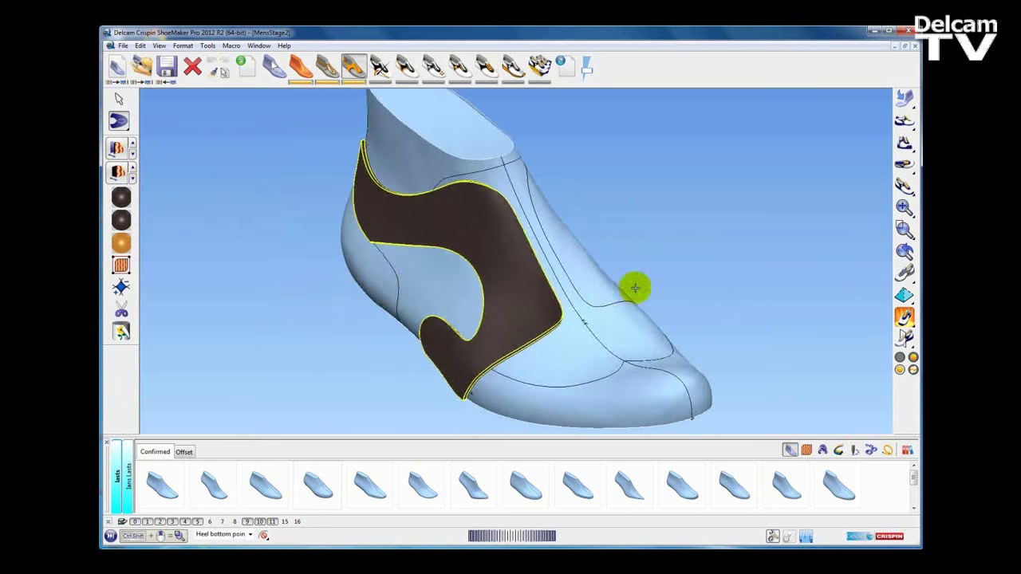
{"action": "middle_click_drag", "start_coordinate": [636, 288], "coordinate": [478, 302]}
{"action": "left_click", "coordinate": [123, 99]}
Hide the last to examine the inside and edges of the new side panel, and show the last again.
{"action": "middle_click_drag", "start_coordinate": [662, 319], "coordinate": [487, 301]}
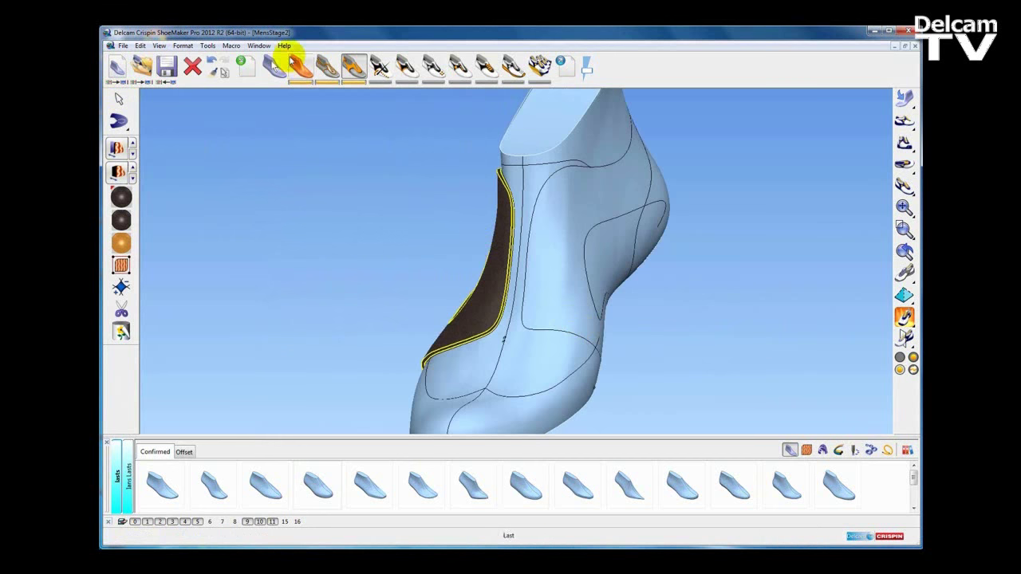
{"action": "left_click", "coordinate": [301, 82]}
{"action": "middle_click_drag", "start_coordinate": [736, 343], "coordinate": [615, 344]}
{"action": "middle_click_drag", "start_coordinate": [449, 151], "coordinate": [640, 265], "text": "ctrl+shift"}
{"action": "scroll", "coordinate": [488, 205], "scroll_direction": "up", "scroll_amount": 1}
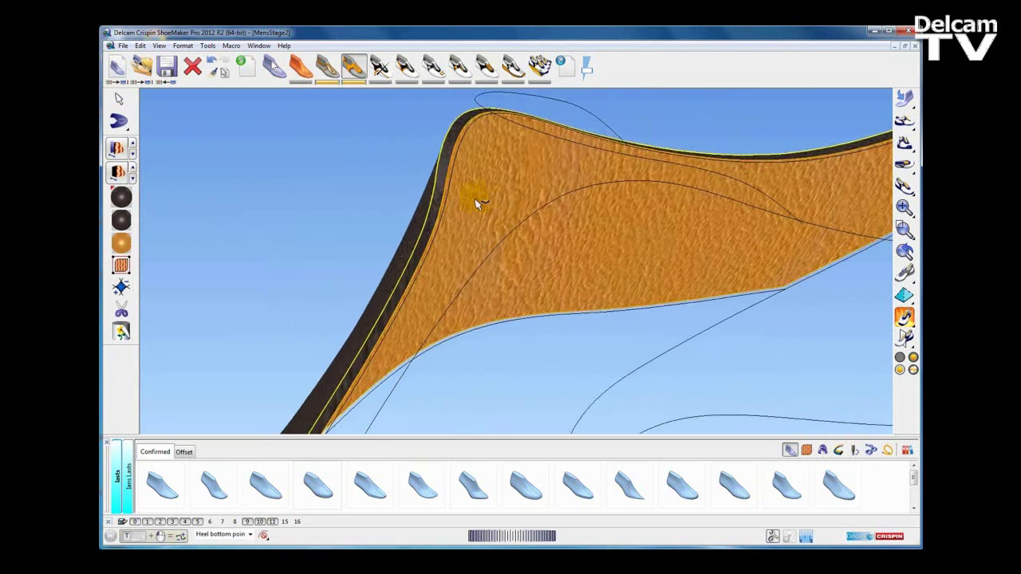
{"action": "middle_click_drag", "start_coordinate": [479, 201], "coordinate": [533, 241], "text": "shift"}
{"action": "scroll", "coordinate": [438, 203], "scroll_direction": "down", "scroll_amount": 5}
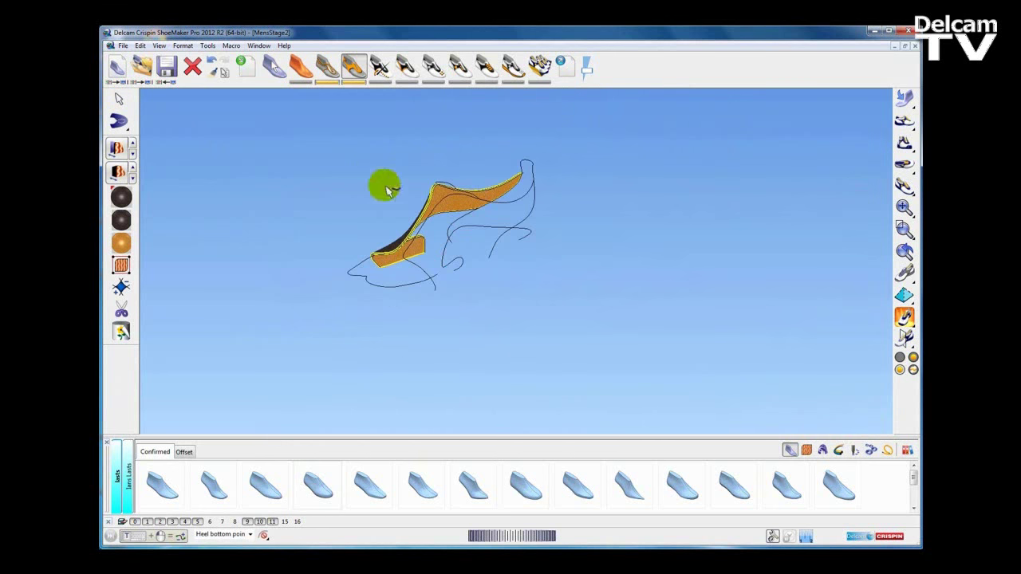
{"action": "middle_click_drag", "start_coordinate": [397, 195], "coordinate": [373, 177], "text": "shift"}
{"action": "left_click", "coordinate": [310, 251]}
{"action": "middle_click_drag", "start_coordinate": [301, 255], "coordinate": [554, 269]}
{"action": "middle_click_drag", "start_coordinate": [453, 209], "coordinate": [503, 213], "text": "shift"}
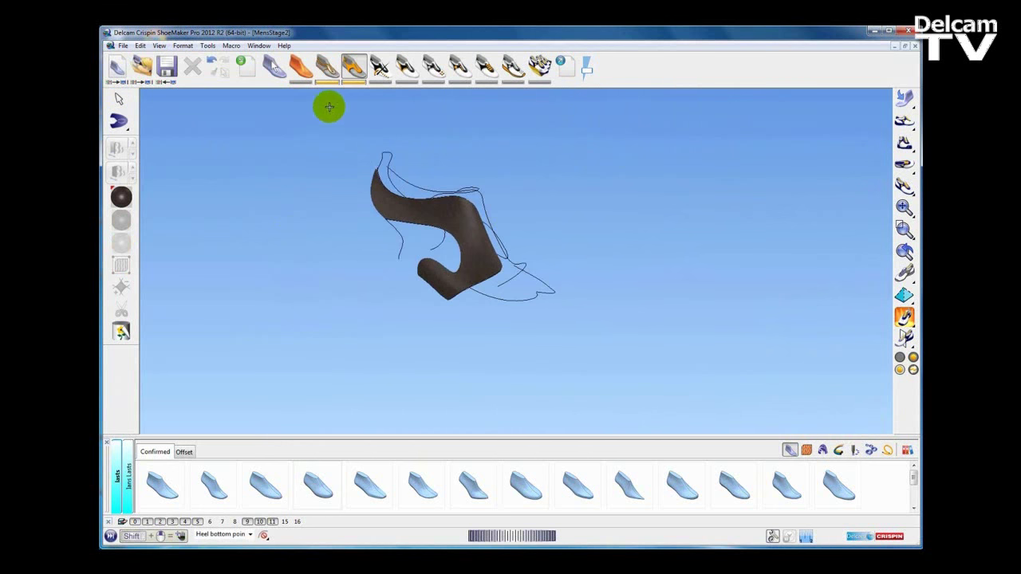
{"action": "left_click", "coordinate": [301, 83]}
Review the side panel's name, offset and thickness in its piece properties.
{"action": "middle_click_drag", "start_coordinate": [490, 318], "coordinate": [490, 213]}
{"action": "scroll", "coordinate": [490, 212], "scroll_direction": "up", "scroll_amount": 3}
{"action": "double_click", "coordinate": [486, 224]}
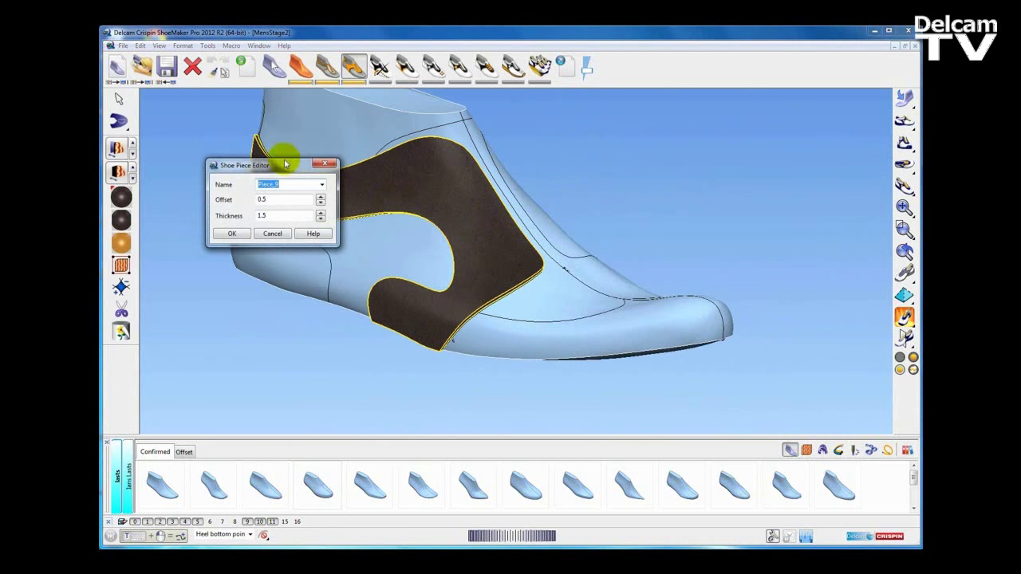
{"action": "left_click_drag", "start_coordinate": [285, 162], "coordinate": [273, 156]}
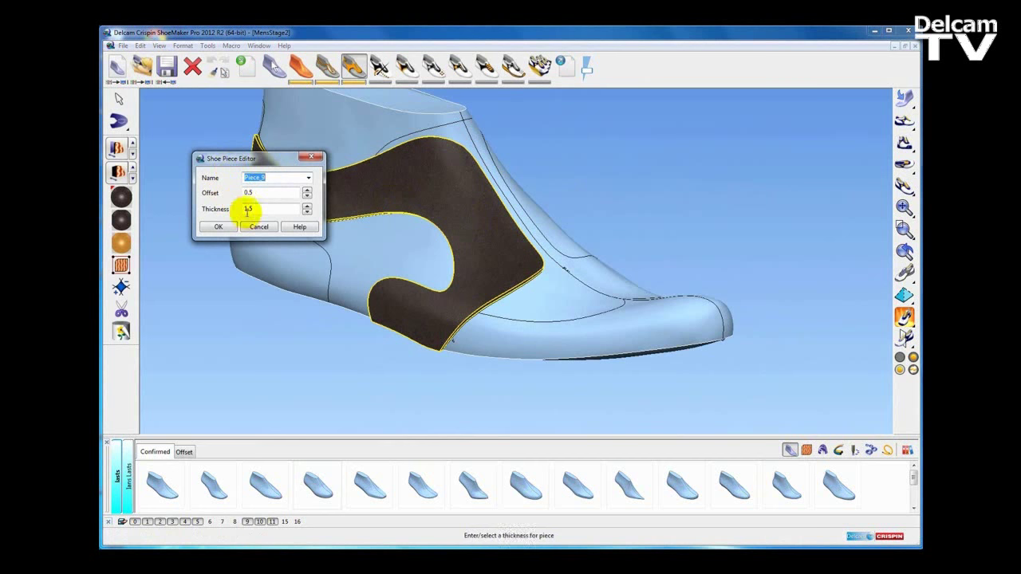
{"action": "left_click", "coordinate": [226, 229]}
{"action": "middle_click_drag", "start_coordinate": [379, 263], "coordinate": [412, 276], "text": "shift"}
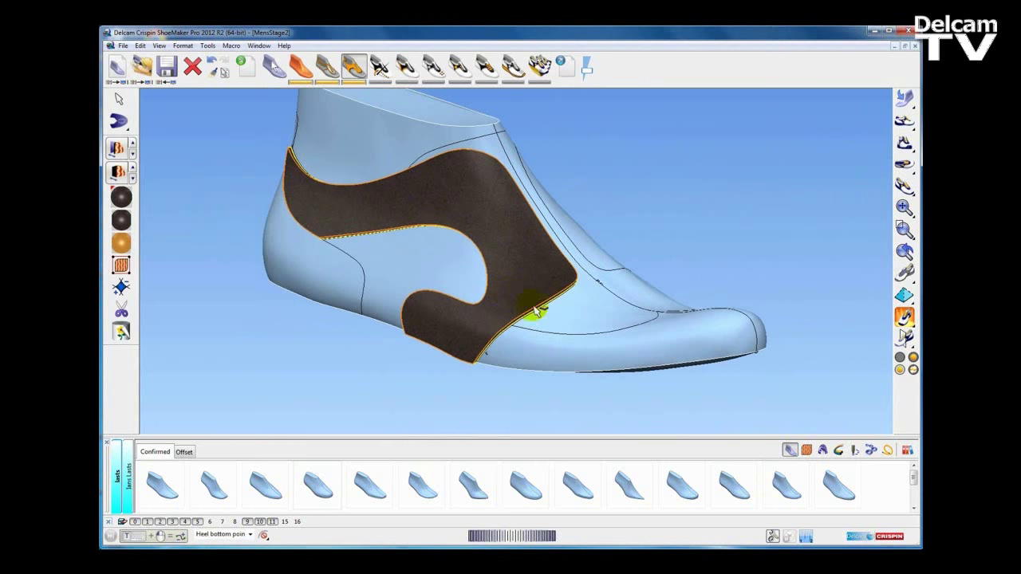
Try a tan and a cream Leather3 material on the side panel and undo both changes.
{"action": "left_click", "coordinate": [808, 451]}
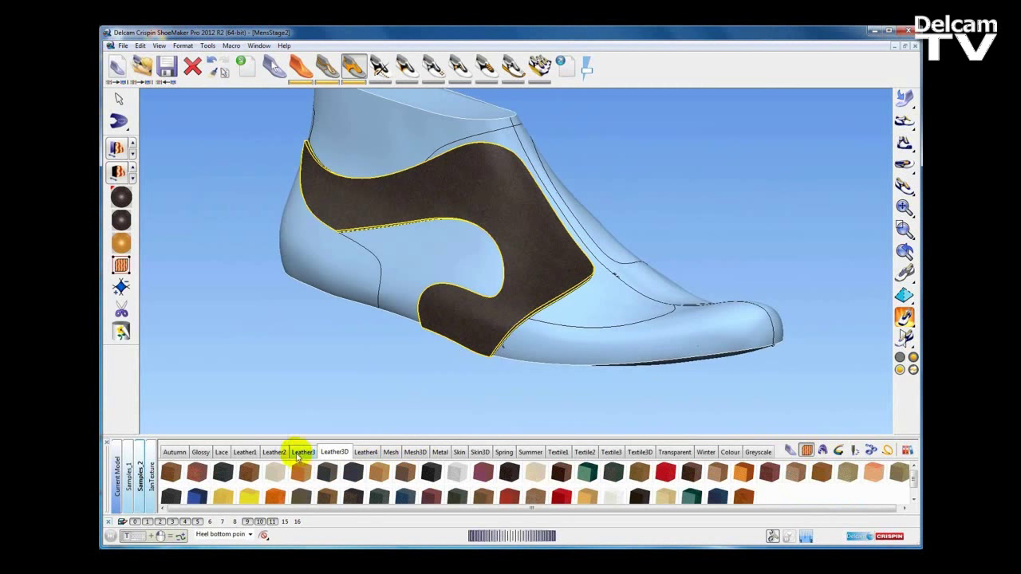
{"action": "left_click", "coordinate": [305, 454]}
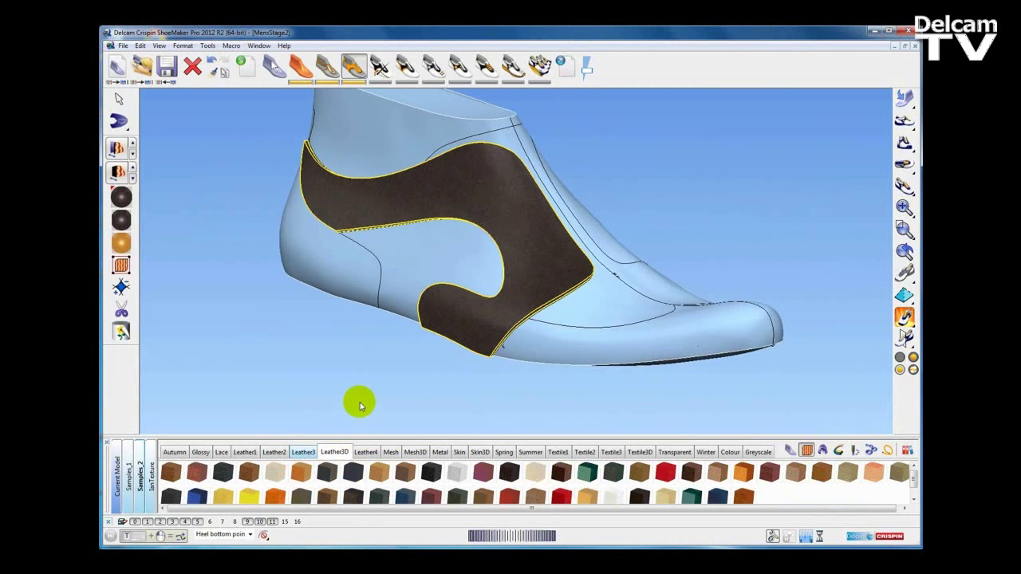
{"action": "left_click", "coordinate": [357, 471]}
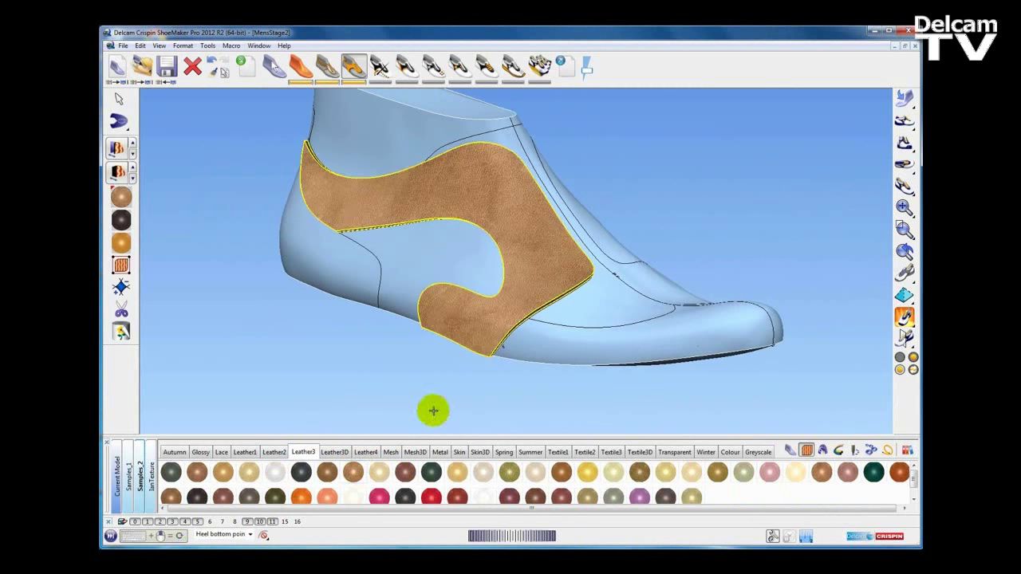
{"action": "left_click", "coordinate": [487, 470]}
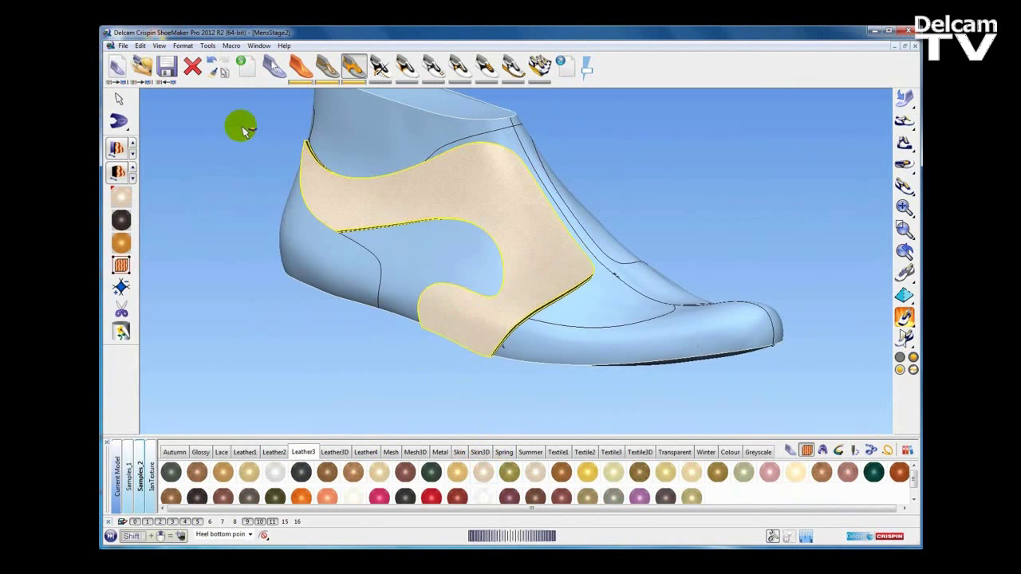
{"action": "left_click", "coordinate": [210, 62]}
{"action": "left_click", "coordinate": [211, 62]}
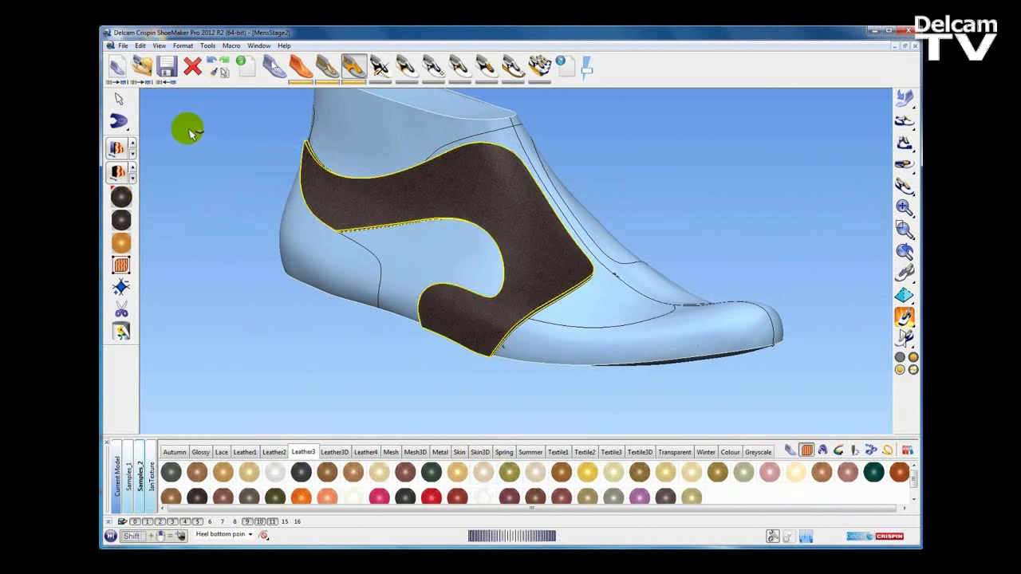
Create a second shoe piece by filling the region enclosed by the side panel's cut-out, the heel counter line and the bottom edge.
{"action": "left_click", "coordinate": [218, 137]}
{"action": "middle_click_drag", "start_coordinate": [219, 125], "coordinate": [213, 141]}
{"action": "scroll", "coordinate": [215, 142], "scroll_direction": "down", "scroll_amount": 1}
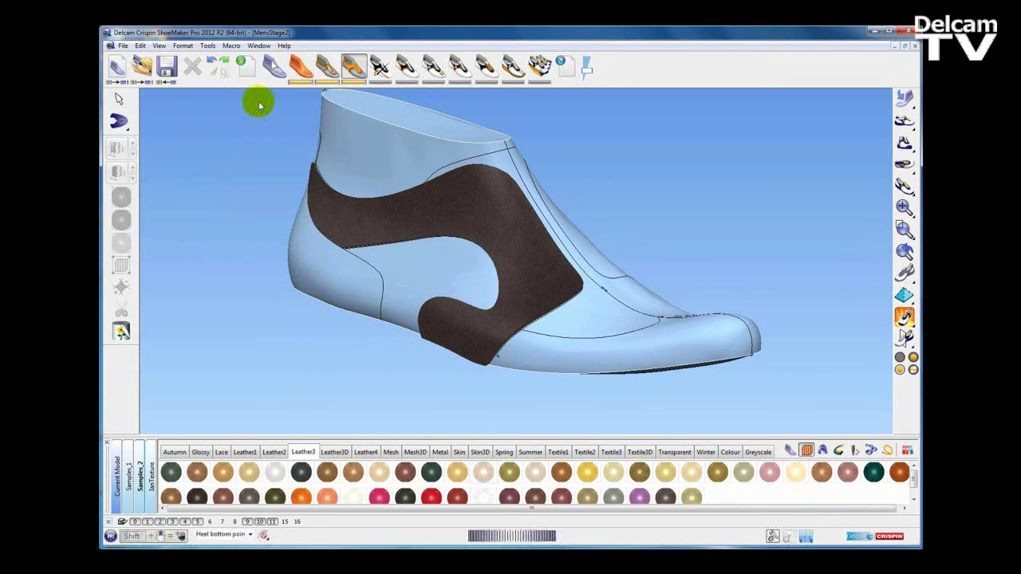
{"action": "left_click", "coordinate": [118, 122]}
{"action": "left_click", "coordinate": [118, 127]}
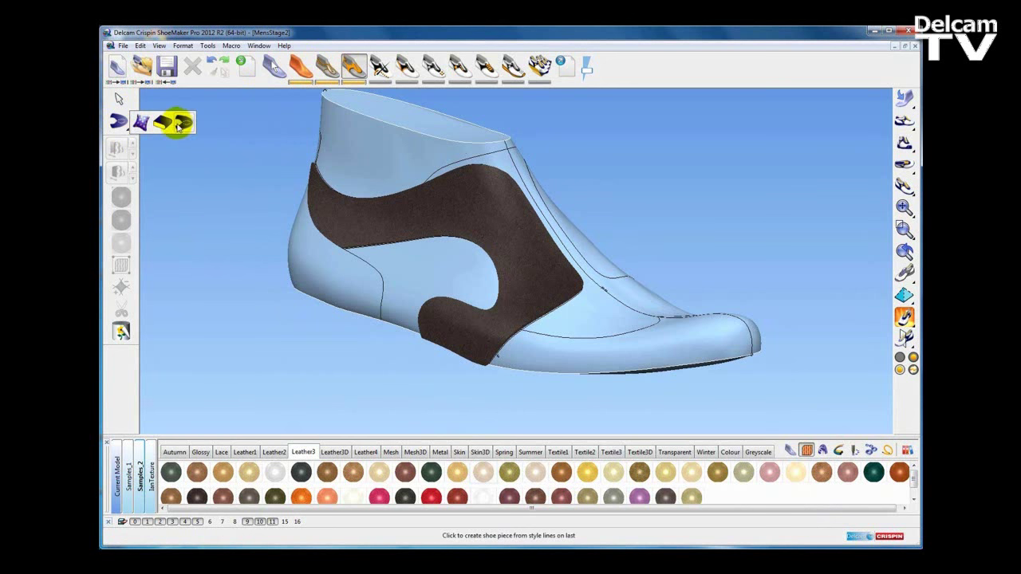
{"action": "left_click", "coordinate": [183, 123]}
{"action": "middle_click_drag", "start_coordinate": [284, 238], "coordinate": [483, 281]}
{"action": "scroll", "coordinate": [445, 303], "scroll_direction": "up", "scroll_amount": 2}
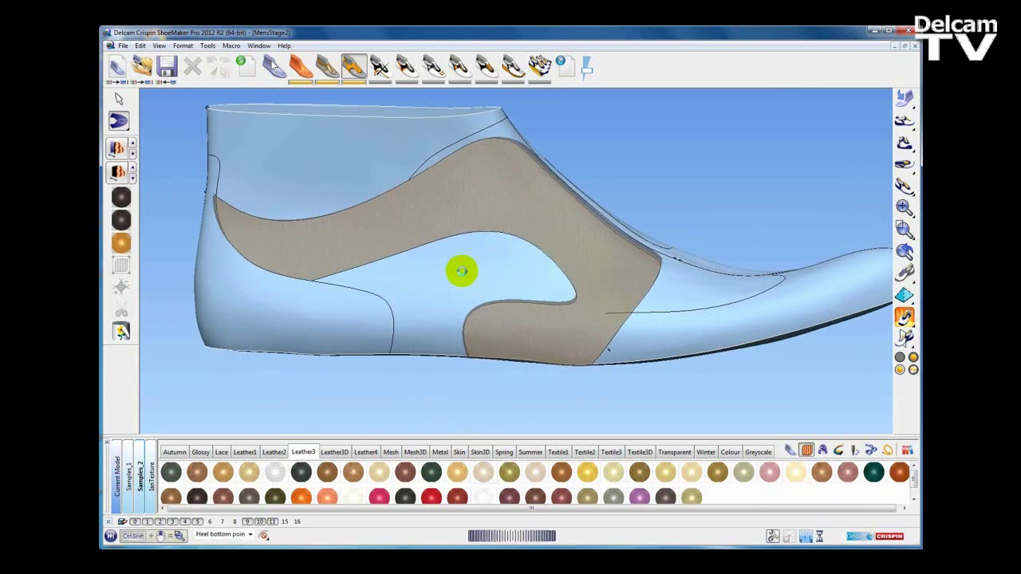
{"action": "left_click", "coordinate": [465, 275]}
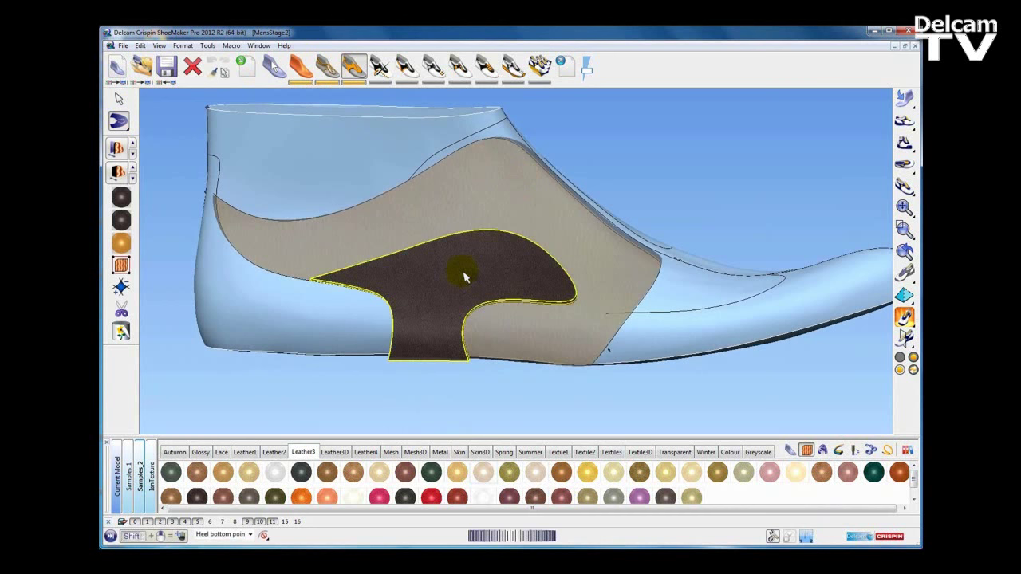
{"action": "left_click", "coordinate": [120, 99]}
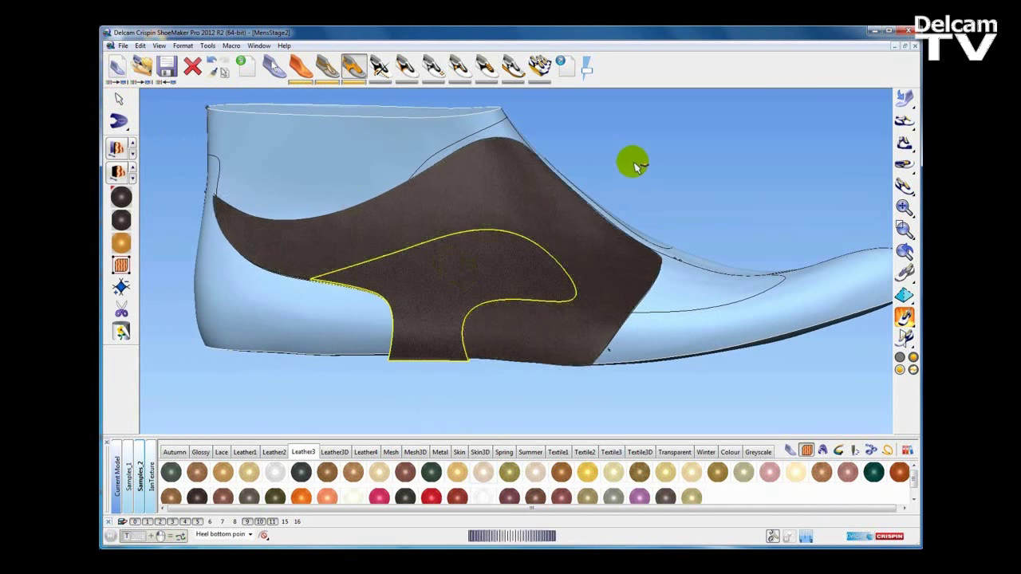
Turn on the display of level 6 in the model.
{"action": "scroll", "coordinate": [643, 176], "scroll_direction": "down", "scroll_amount": 3}
{"action": "middle_click_drag", "start_coordinate": [683, 184], "coordinate": [630, 230]}
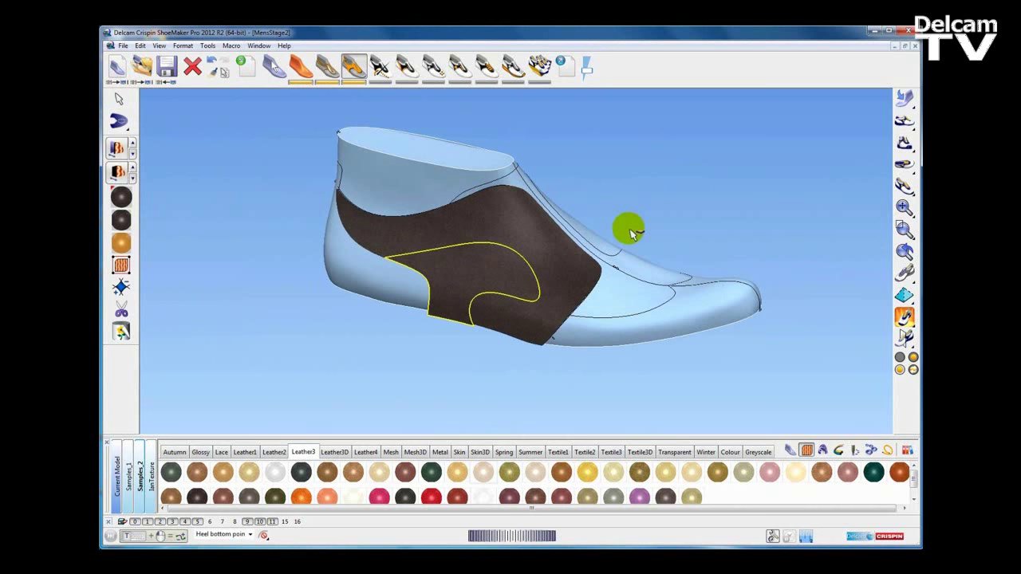
{"action": "left_click", "coordinate": [211, 524]}
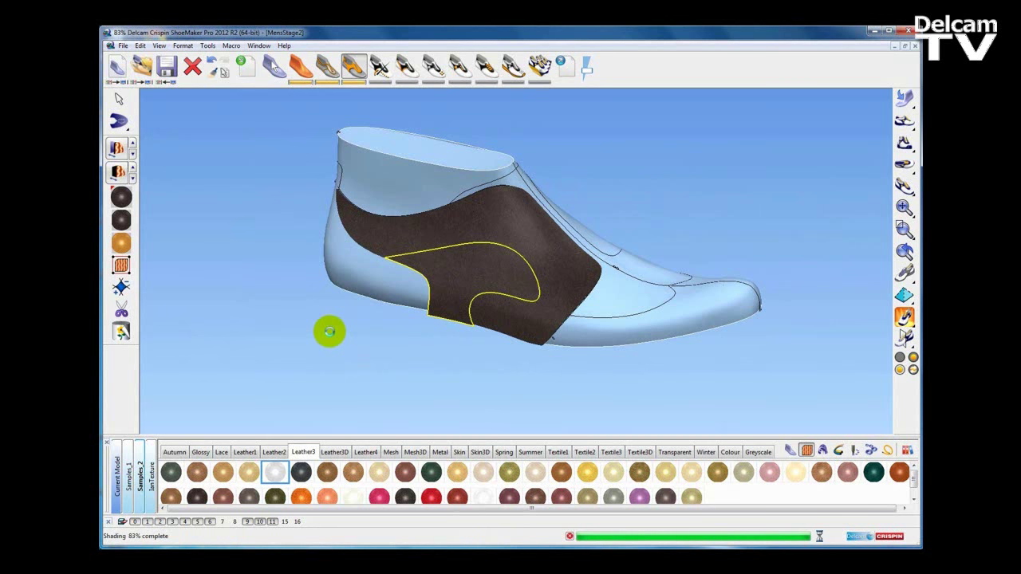
{"action": "middle_click_drag", "start_coordinate": [451, 337], "coordinate": [307, 272]}
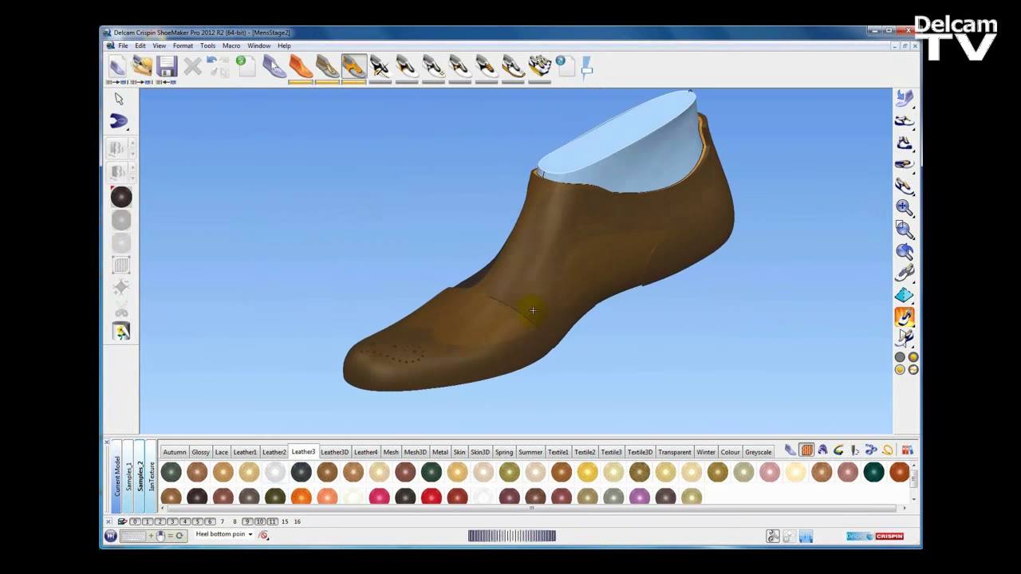
Copy the attributes of the brown side panel on the opposite side, including inner material, edge material, offset and thickness.
{"action": "left_click", "coordinate": [525, 266]}
{"action": "middle_click_drag", "start_coordinate": [418, 303], "coordinate": [437, 292]}
{"action": "scroll", "coordinate": [455, 294], "scroll_direction": "up", "scroll_amount": 2}
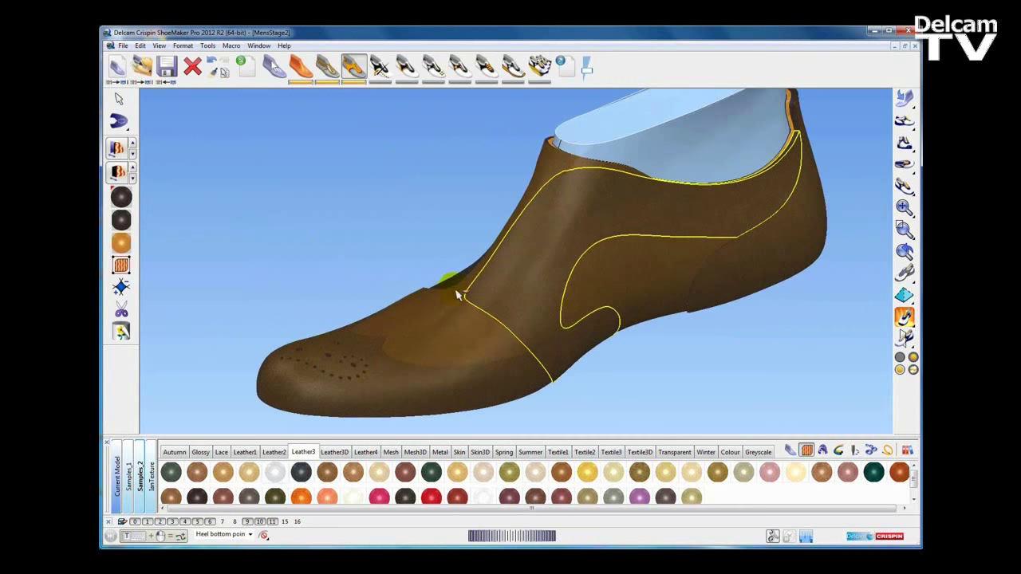
{"action": "left_click", "coordinate": [214, 76]}
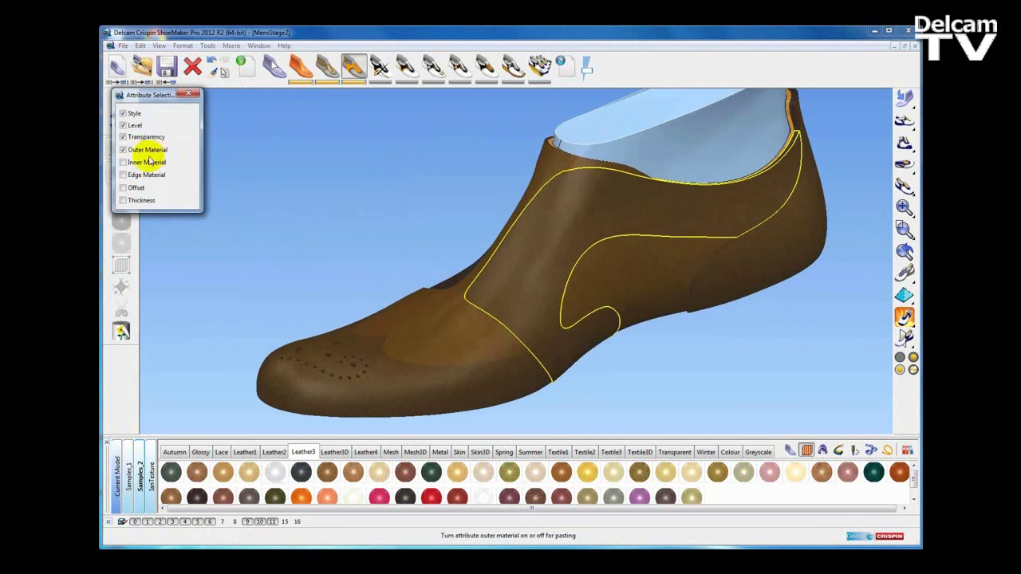
{"action": "left_click", "coordinate": [136, 178]}
{"action": "left_click", "coordinate": [136, 190]}
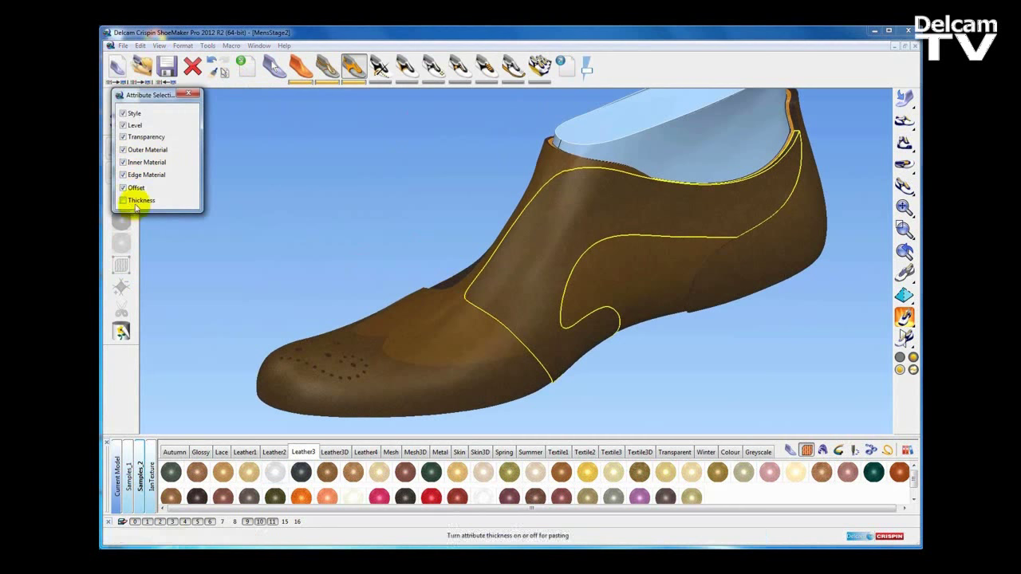
{"action": "left_click", "coordinate": [137, 203]}
Paste the copied attributes onto the dark curved side panel and close the attribute selection.
{"action": "middle_click_drag", "start_coordinate": [296, 215], "coordinate": [288, 216], "text": "shift"}
{"action": "middle_click_drag", "start_coordinate": [247, 305], "coordinate": [523, 240]}
{"action": "left_click", "coordinate": [524, 233]}
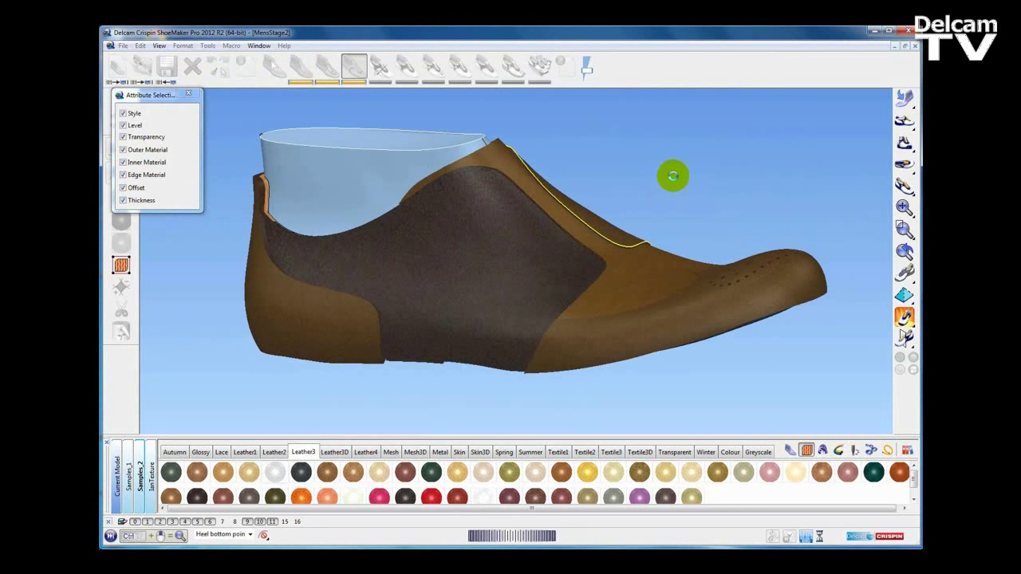
{"action": "middle_click_drag", "start_coordinate": [663, 164], "coordinate": [453, 291]}
{"action": "left_click", "coordinate": [597, 254]}
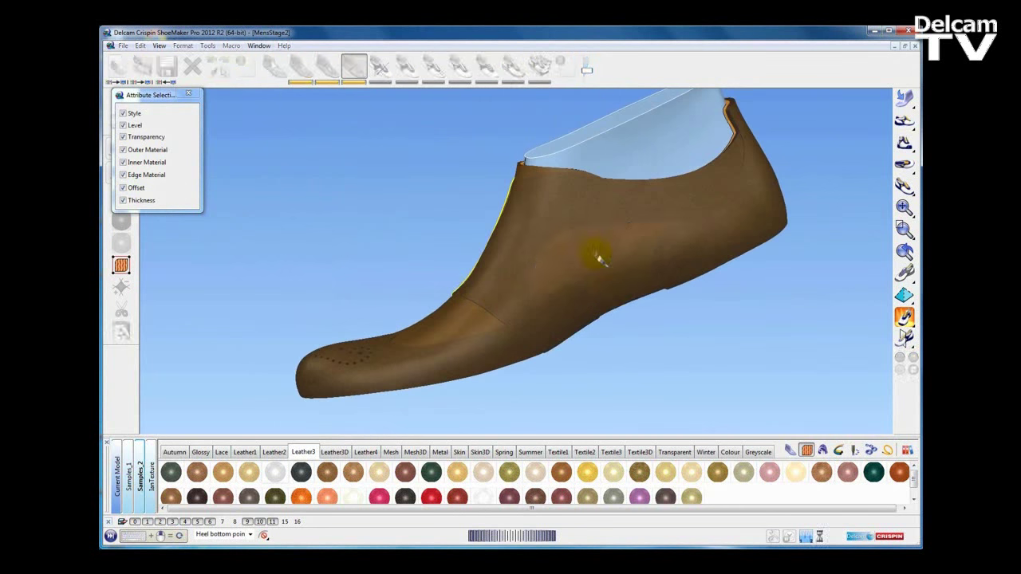
{"action": "middle_click_drag", "start_coordinate": [343, 292], "coordinate": [576, 309]}
{"action": "left_click", "coordinate": [499, 298]}
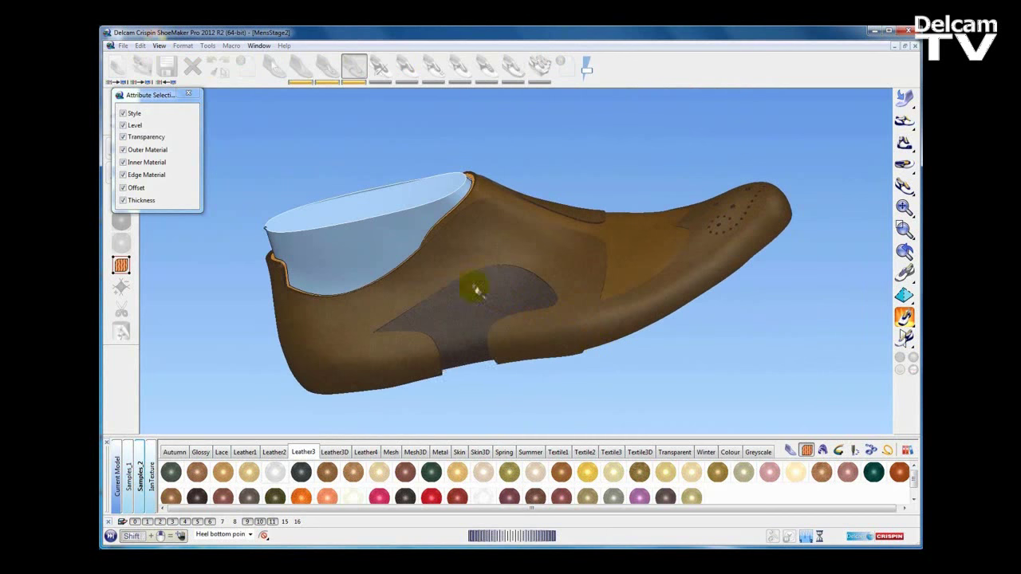
{"action": "left_click", "coordinate": [188, 94]}
{"action": "middle_click_drag", "start_coordinate": [613, 319], "coordinate": [381, 328]}
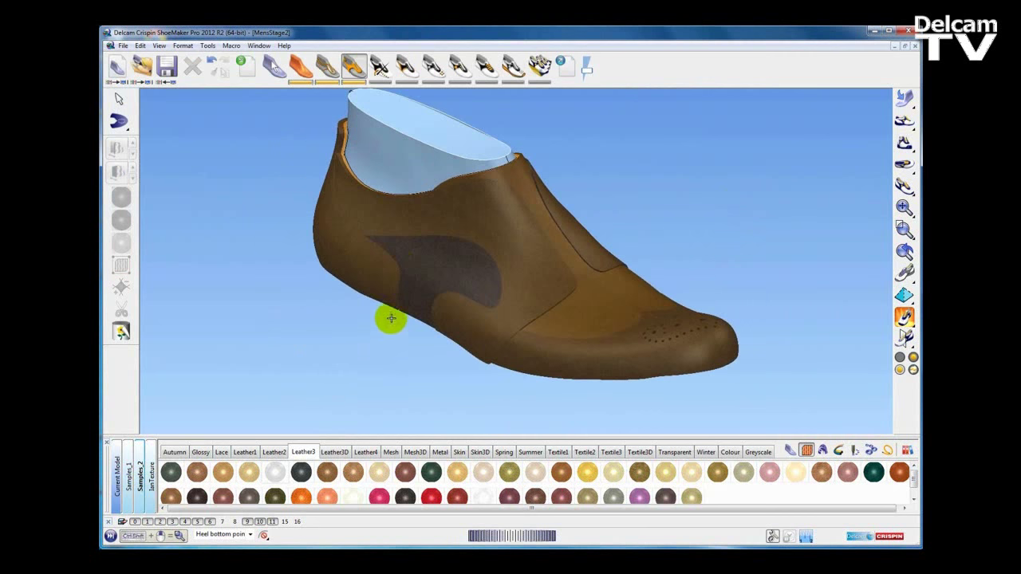
Draw a freehand default_stitch line on the brown side panel along the upper edge of the dark insert.
{"action": "left_click", "coordinate": [386, 72]}
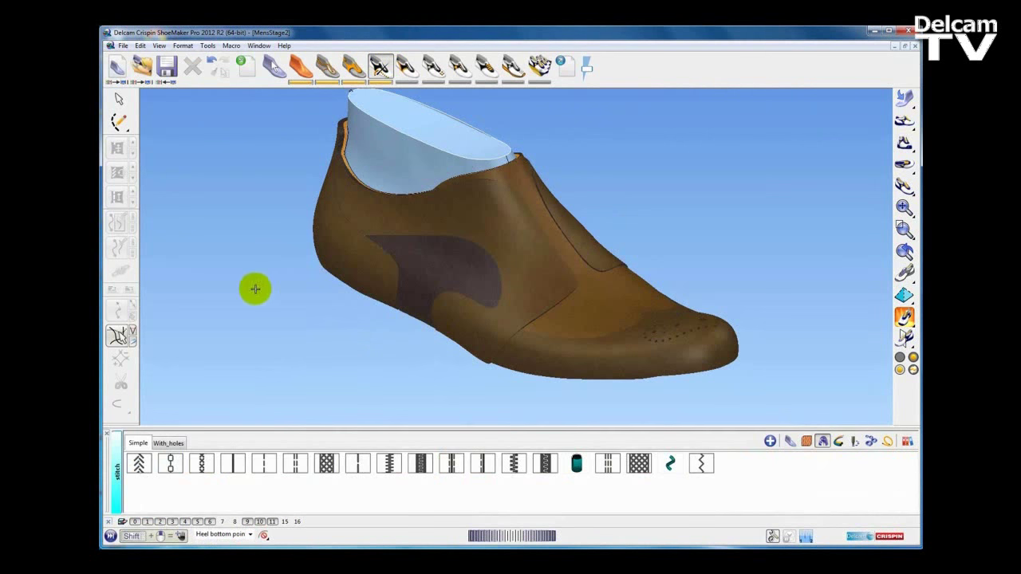
{"action": "middle_click_drag", "start_coordinate": [265, 288], "coordinate": [264, 296]}
{"action": "left_click", "coordinate": [119, 121]}
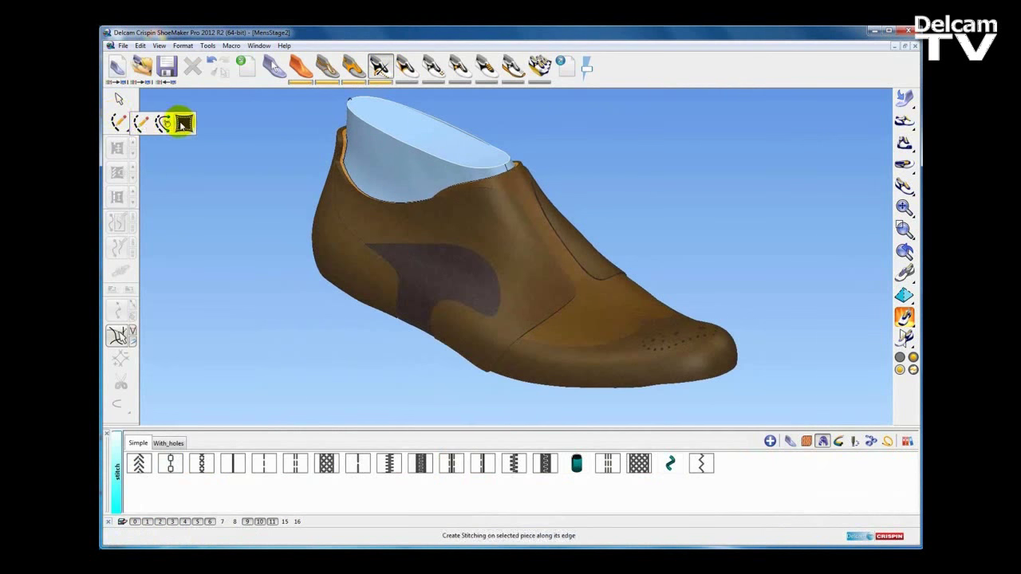
{"action": "left_click", "coordinate": [141, 125]}
{"action": "mouse_move", "coordinate": [333, 325]}
{"action": "middle_mouse_down"}
{"action": "mouse_move", "coordinate": [482, 313]}
{"action": "mouse_move", "coordinate": [470, 291]}
{"action": "middle_mouse_up"}
{"action": "middle_click_drag", "start_coordinate": [358, 295], "coordinate": [445, 253]}
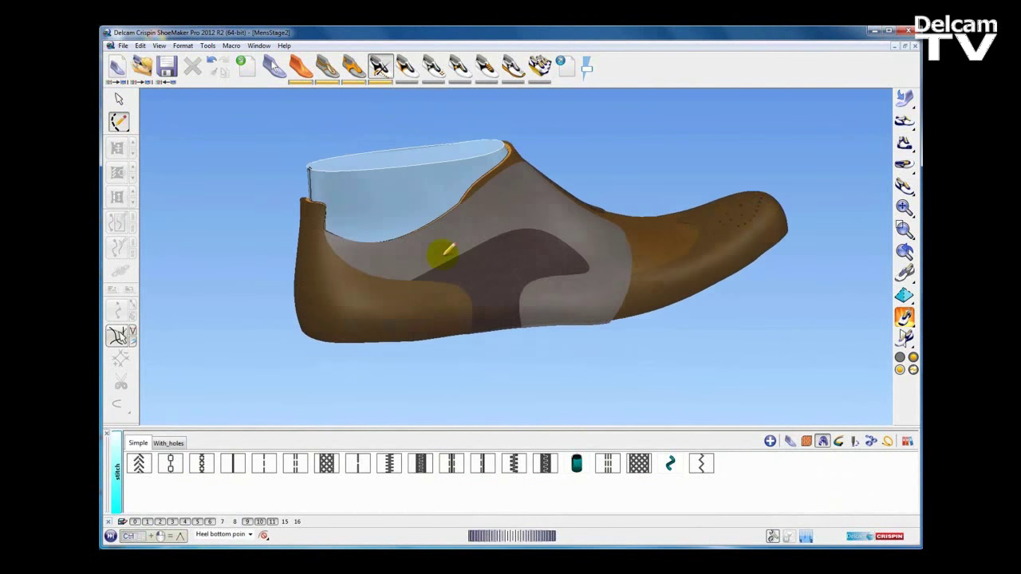
{"action": "left_click", "coordinate": [296, 463]}
{"action": "mouse_move", "coordinate": [329, 363]}
{"action": "middle_mouse_down", "text": "ctrl"}
{"action": "mouse_move", "coordinate": [329, 340]}
{"action": "mouse_move", "coordinate": [361, 345]}
{"action": "middle_mouse_up", "text": "ctrl"}
{"action": "left_click", "coordinate": [355, 331]}
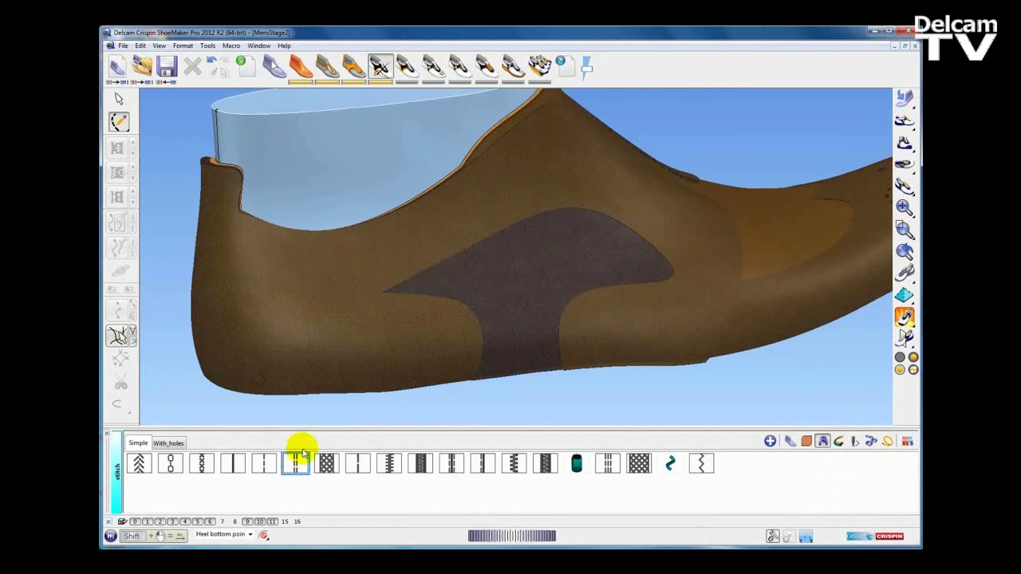
{"action": "left_click", "coordinate": [267, 464]}
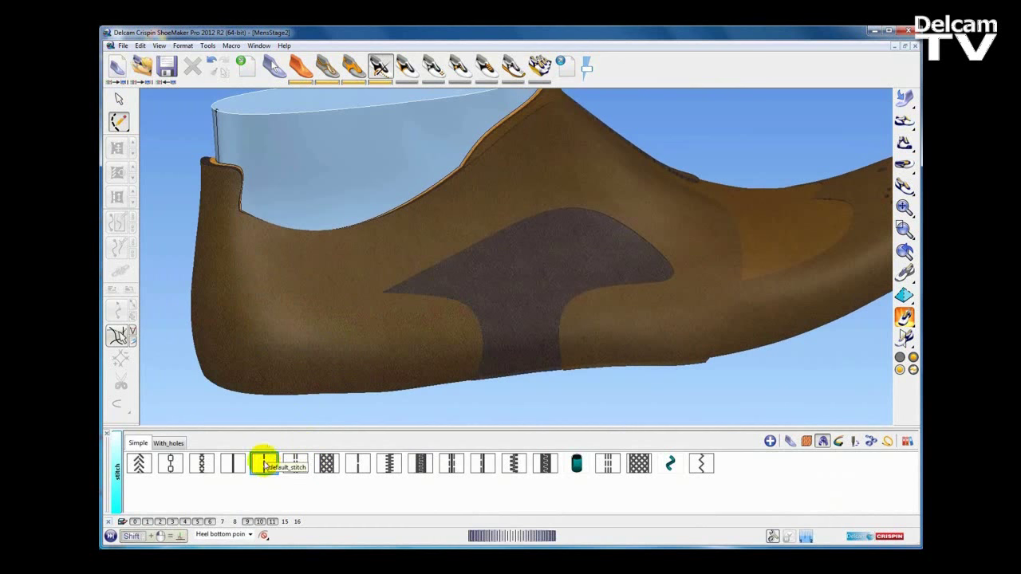
{"action": "mouse_move", "coordinate": [419, 210]}
{"action": "middle_mouse_down", "text": "shift"}
{"action": "mouse_move", "coordinate": [412, 225]}
{"action": "mouse_move", "coordinate": [415, 209]}
{"action": "middle_mouse_up", "text": "shift"}
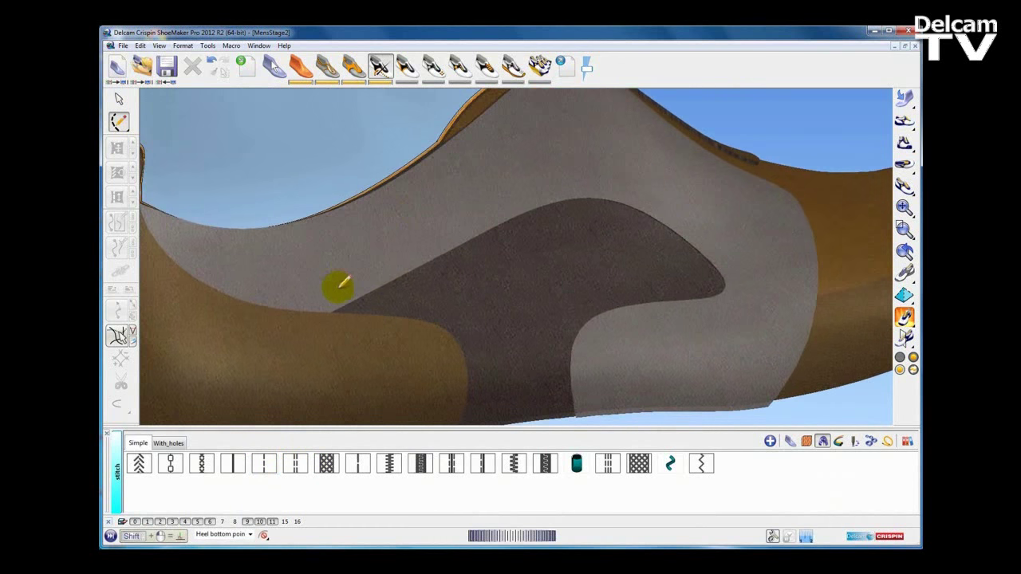
{"action": "left_click", "coordinate": [328, 290]}
{"action": "left_click", "coordinate": [438, 236]}
{"action": "left_click", "coordinate": [501, 203]}
{"action": "left_click", "coordinate": [635, 192]}
{"action": "left_click", "coordinate": [119, 99]}
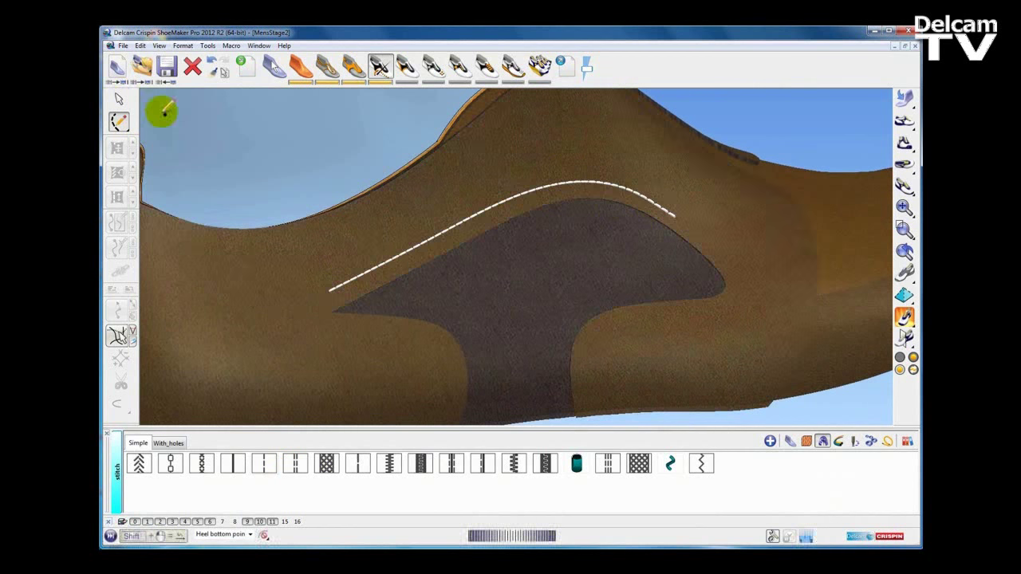
Reshape the drawn stitch line by moving its control points, including its front end point, around the dark insert's curve.
{"action": "mouse_move", "coordinate": [669, 262]}
{"action": "middle_mouse_down"}
{"action": "mouse_move", "coordinate": [552, 305]}
{"action": "mouse_move", "coordinate": [506, 164]}
{"action": "mouse_move", "coordinate": [497, 207]}
{"action": "mouse_move", "coordinate": [460, 223]}
{"action": "middle_mouse_up"}
{"action": "scroll", "coordinate": [475, 213], "scroll_direction": "up", "scroll_amount": 3}
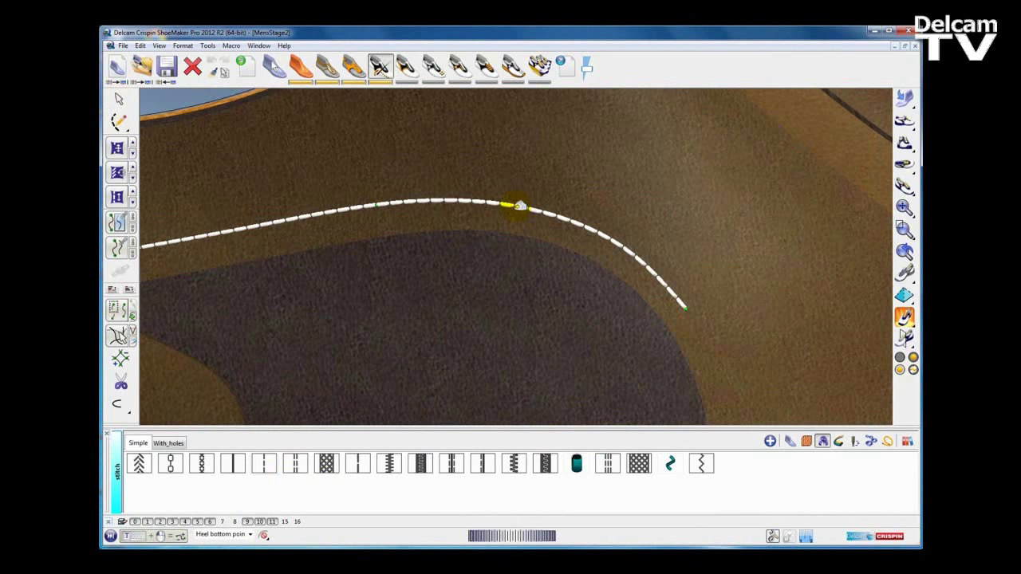
{"action": "mouse_move", "coordinate": [380, 196]}
{"action": "left_mouse_down"}
{"action": "mouse_move", "coordinate": [385, 149]}
{"action": "mouse_move", "coordinate": [386, 200]}
{"action": "left_mouse_up"}
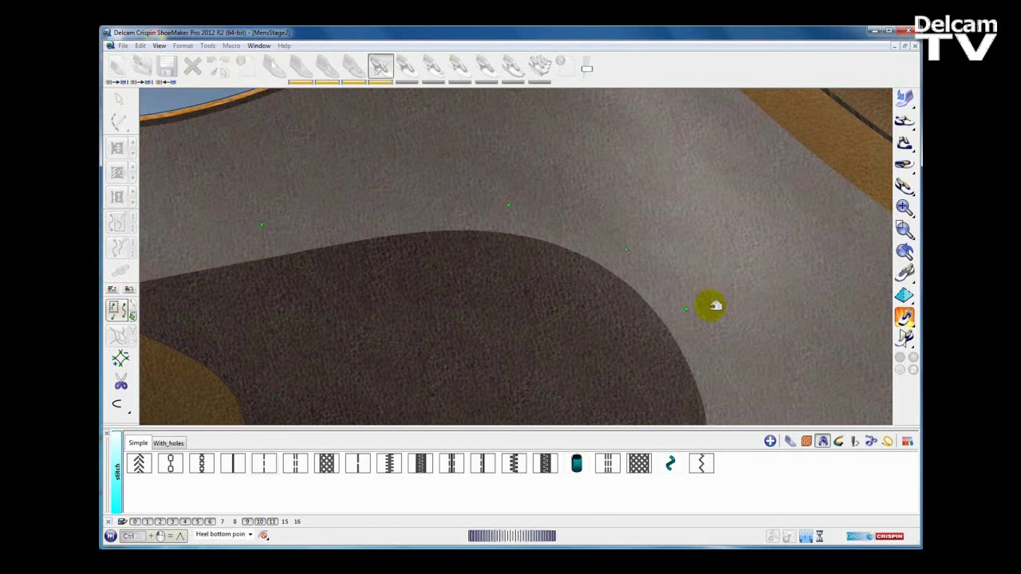
{"action": "mouse_move", "coordinate": [687, 308]}
{"action": "left_mouse_down"}
{"action": "mouse_move", "coordinate": [689, 231]}
{"action": "mouse_move", "coordinate": [696, 292]}
{"action": "left_mouse_up"}
Delete the hand-drawn stitch line above the dark insert.
{"action": "scroll", "coordinate": [681, 239], "scroll_direction": "down", "scroll_amount": 5}
{"action": "middle_click_drag", "start_coordinate": [682, 242], "coordinate": [703, 240]}
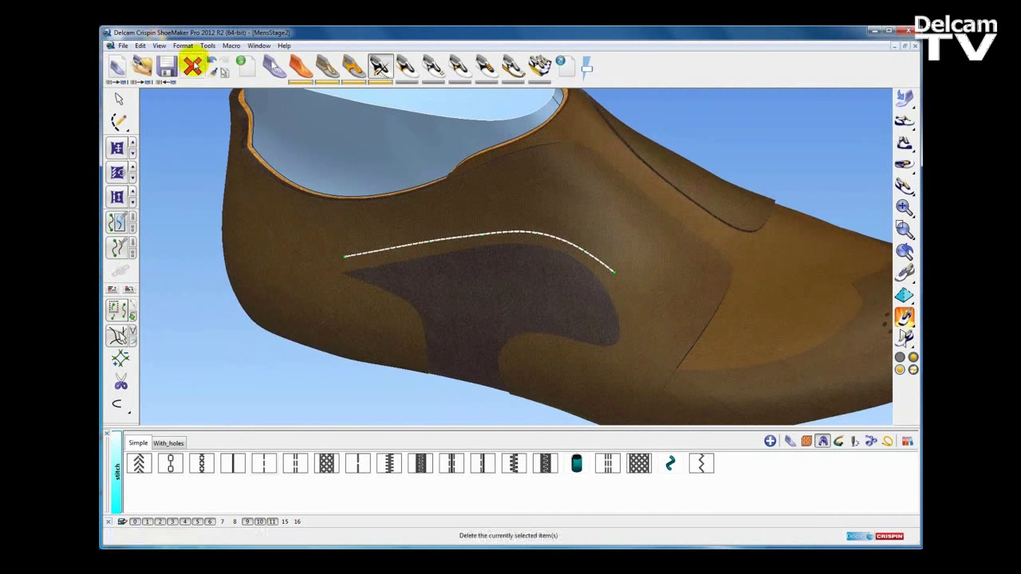
{"action": "left_click", "coordinate": [194, 67]}
Create an unlinked offset of the heel counter style line at a distance of -5.0.
{"action": "middle_click_drag", "start_coordinate": [279, 264], "coordinate": [421, 246]}
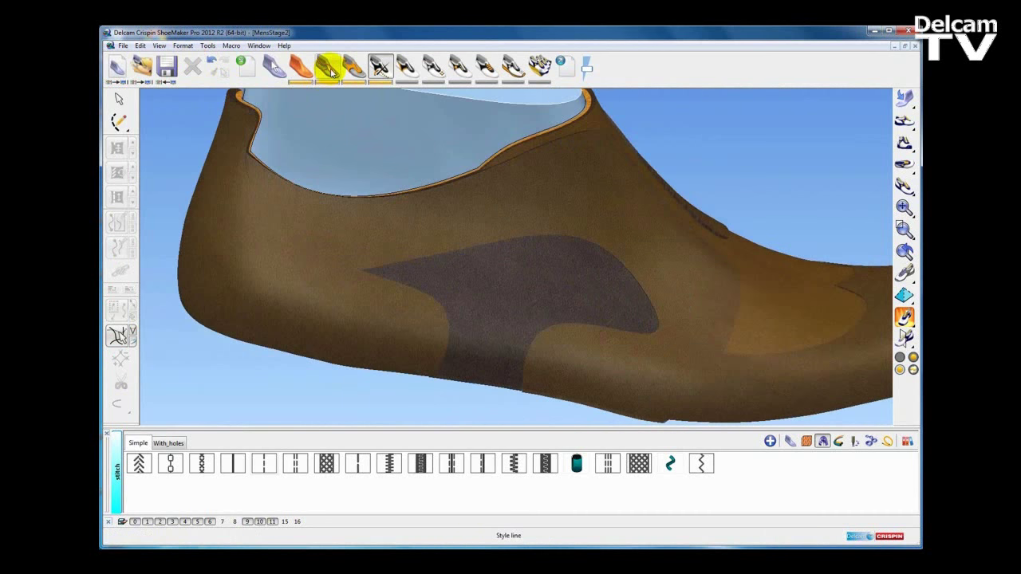
{"action": "left_click", "coordinate": [330, 71]}
{"action": "middle_click_drag", "start_coordinate": [356, 264], "coordinate": [372, 290]}
{"action": "left_click", "coordinate": [367, 298]}
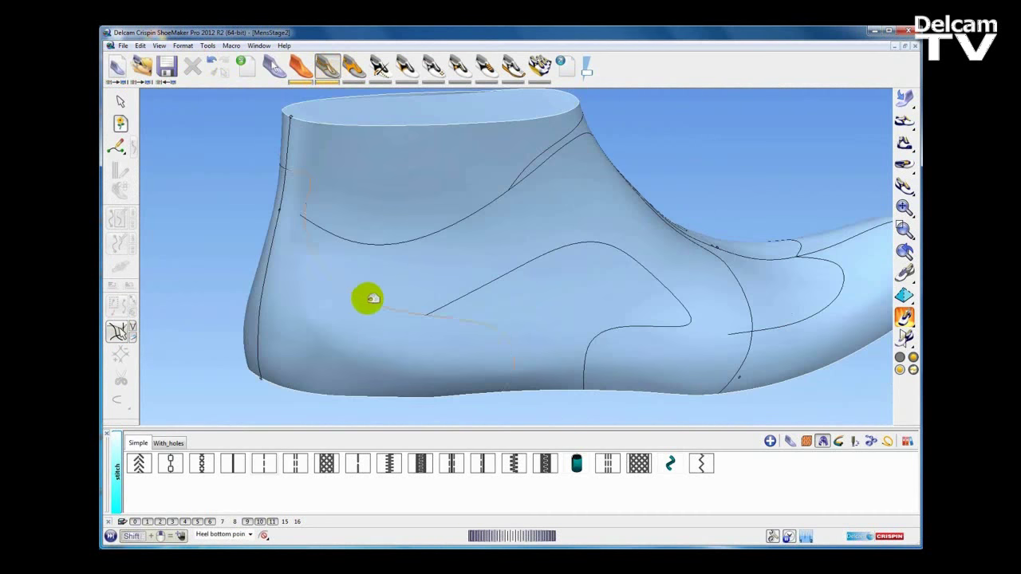
{"action": "scroll", "coordinate": [355, 292], "scroll_direction": "down", "scroll_amount": 2}
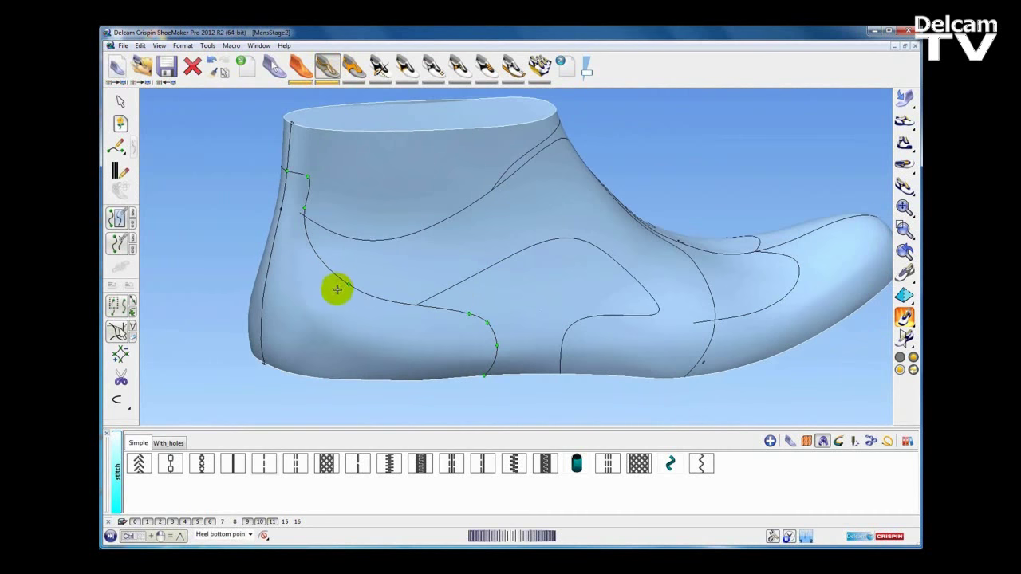
{"action": "left_click", "coordinate": [132, 225]}
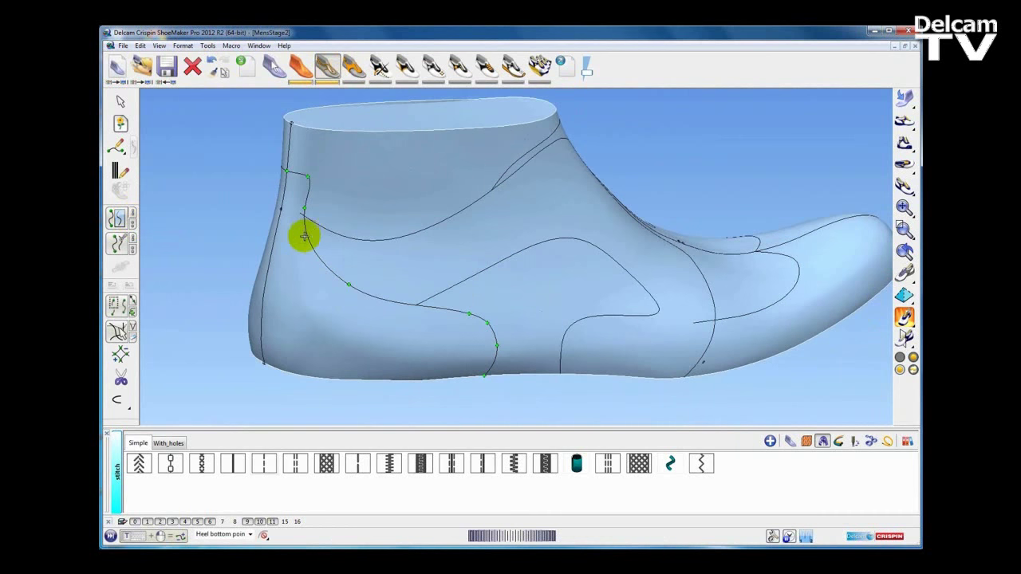
{"action": "scroll", "coordinate": [304, 236], "scroll_direction": "down", "scroll_amount": 2}
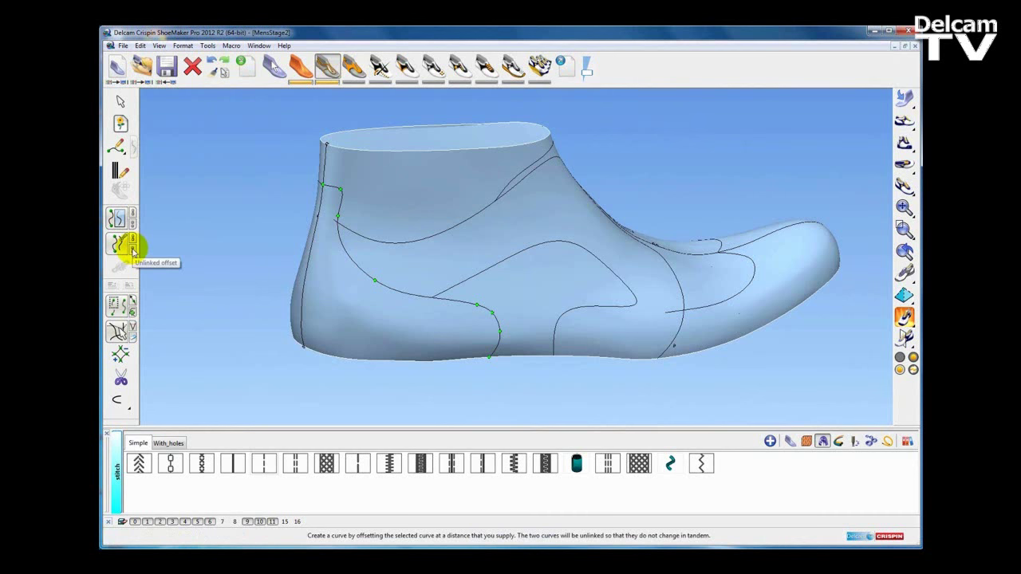
{"action": "left_click", "coordinate": [134, 251]}
{"action": "middle_click_drag", "start_coordinate": [299, 269], "coordinate": [307, 271]}
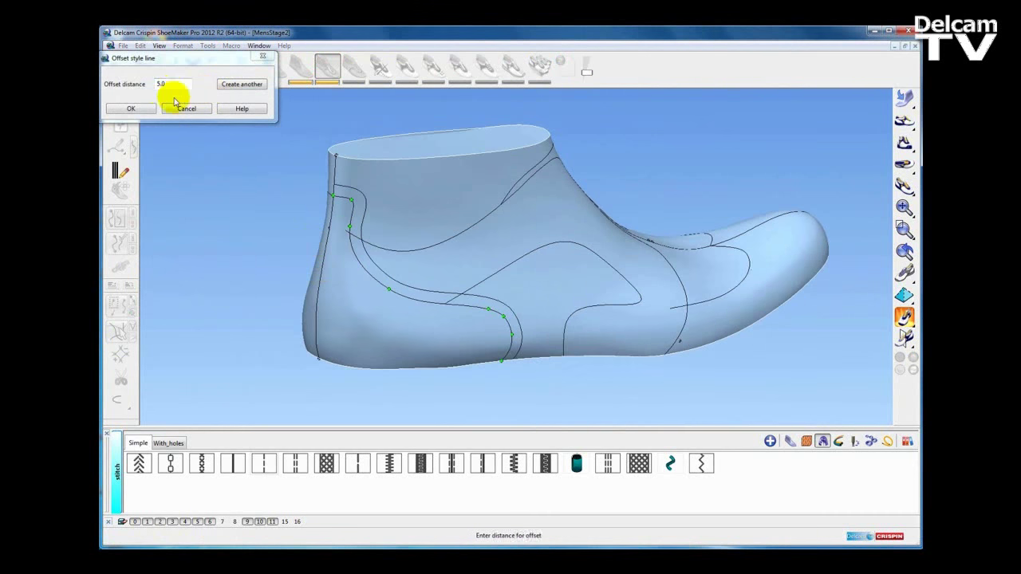
{"action": "left_click", "coordinate": [158, 84]}
{"action": "type", "text": "-"}
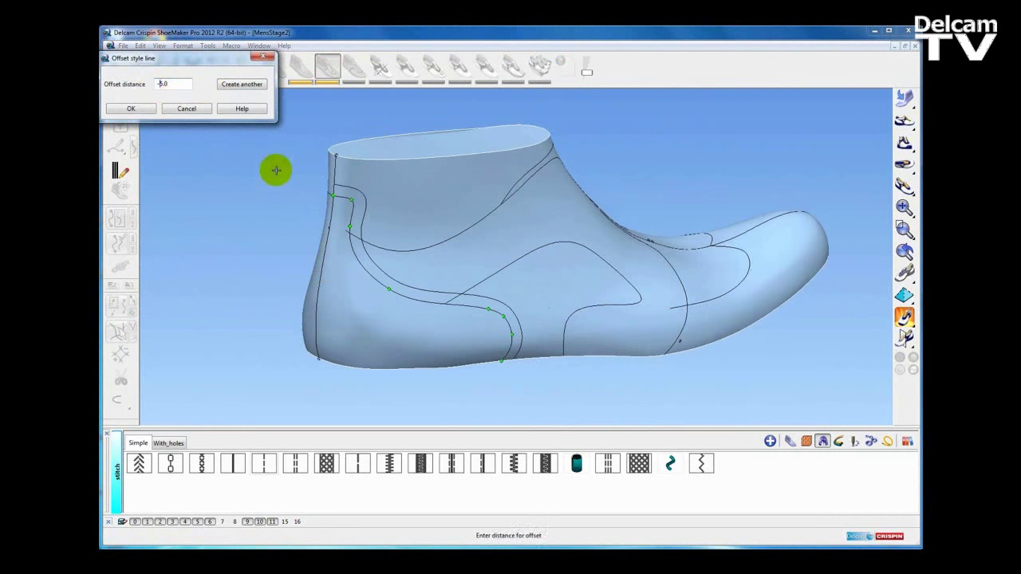
{"action": "middle_click_drag", "start_coordinate": [281, 178], "coordinate": [284, 184]}
{"action": "left_click", "coordinate": [134, 109]}
Offset the heel counter style line on the opposite side of the last, unlinked, by -5.0 and clear the selection.
{"action": "middle_click_drag", "start_coordinate": [297, 245], "coordinate": [530, 288]}
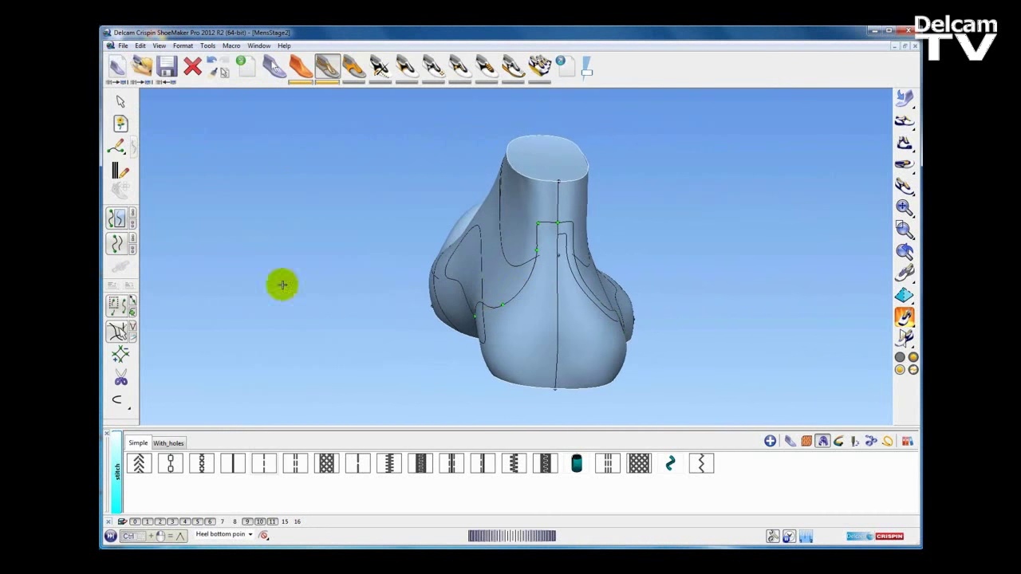
{"action": "left_click", "coordinate": [132, 250]}
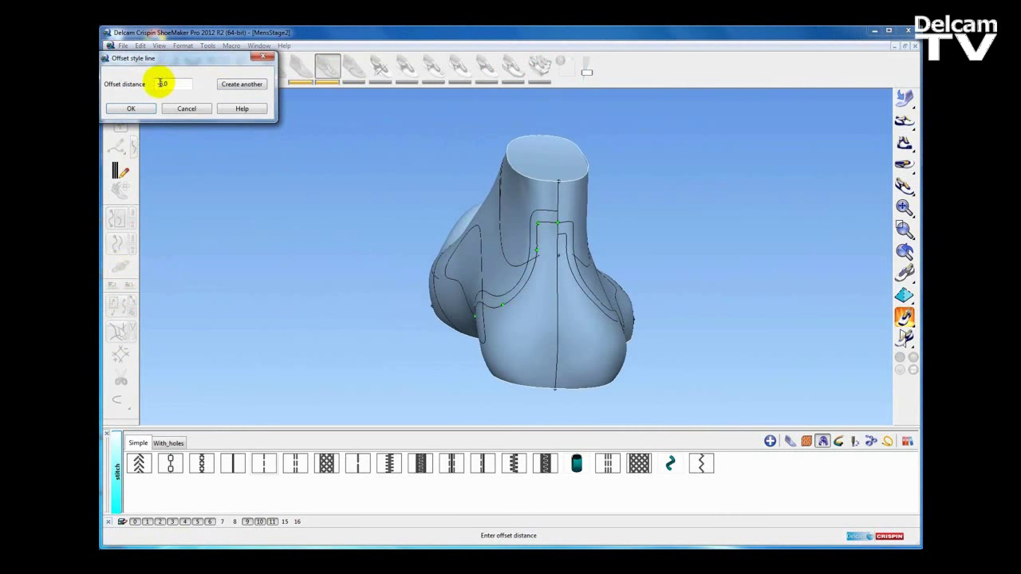
{"action": "key", "text": "BackSpace"}
{"action": "left_click", "coordinate": [130, 114]}
{"action": "left_click", "coordinate": [381, 187]}
{"action": "middle_click_drag", "start_coordinate": [504, 244], "coordinate": [350, 258]}
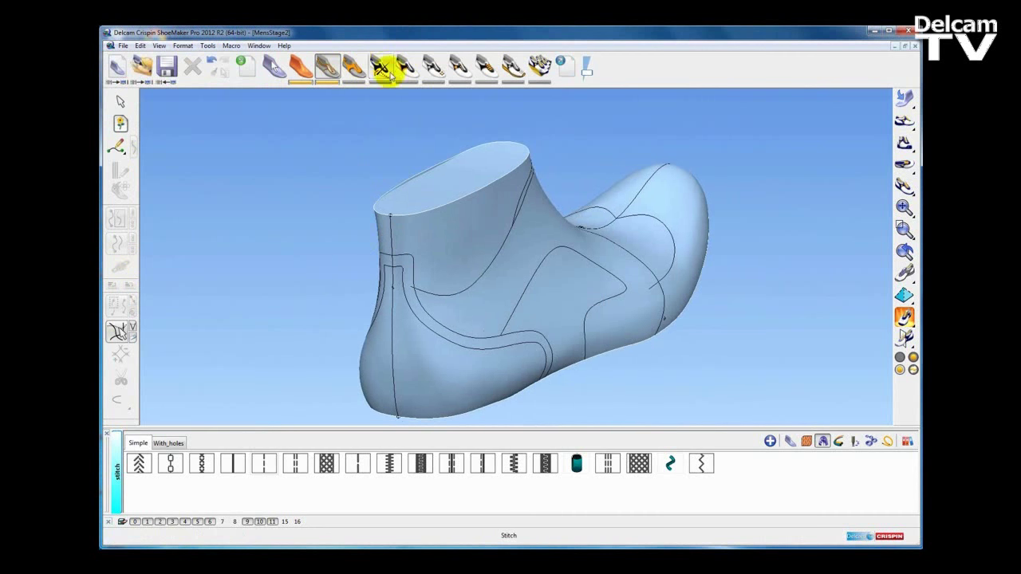
Create stitches from the offset heel counter style line on the first side of the shoe.
{"action": "left_click", "coordinate": [378, 70]}
{"action": "middle_click_drag", "start_coordinate": [607, 319], "coordinate": [530, 298]}
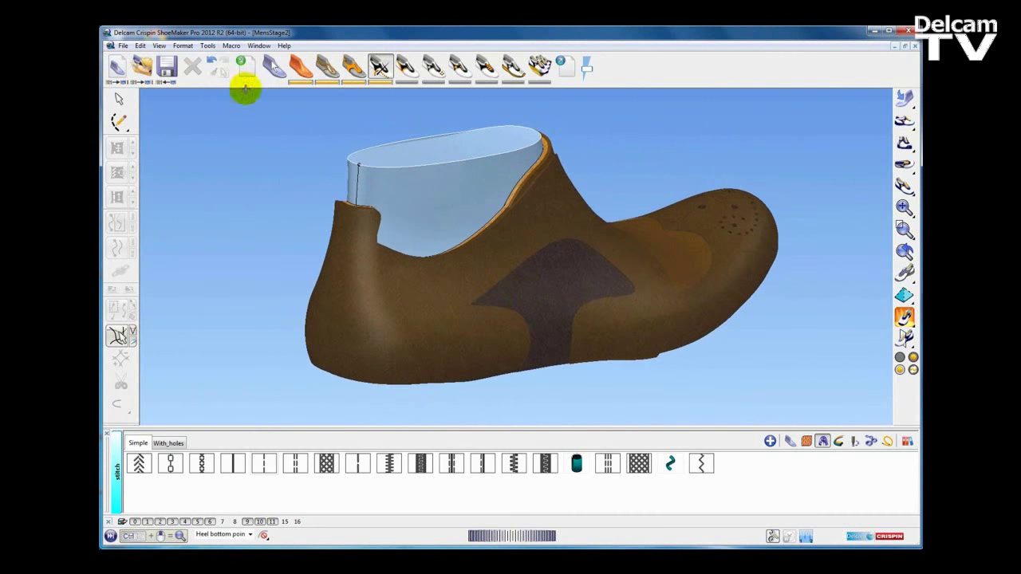
{"action": "left_click", "coordinate": [125, 125]}
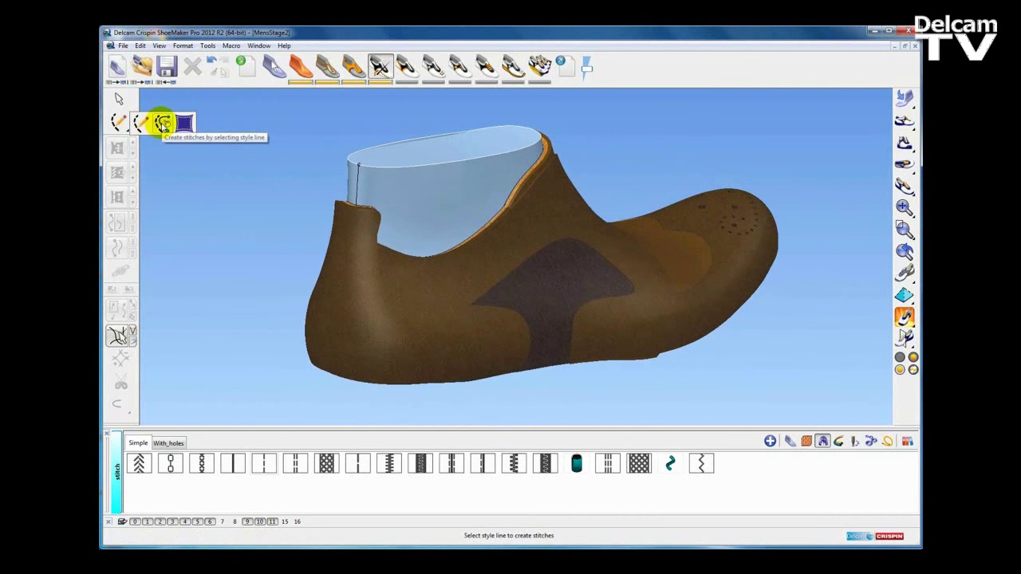
{"action": "left_click", "coordinate": [162, 127]}
{"action": "middle_click_drag", "start_coordinate": [445, 317], "coordinate": [466, 317]}
{"action": "scroll", "coordinate": [477, 313], "scroll_direction": "up", "scroll_amount": 3}
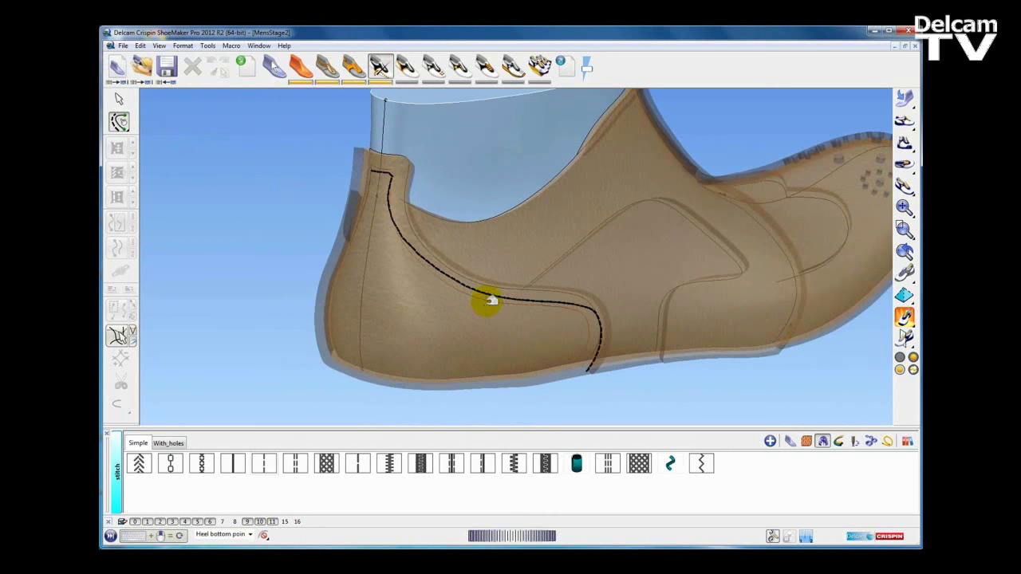
Create stitches from the matching offset heel counter line on the opposite side and finish the style-line stitching.
{"action": "scroll", "coordinate": [477, 296], "scroll_direction": "down", "scroll_amount": 2}
{"action": "middle_click_drag", "start_coordinate": [439, 285], "coordinate": [476, 283]}
{"action": "scroll", "coordinate": [434, 266], "scroll_direction": "up", "scroll_amount": 3}
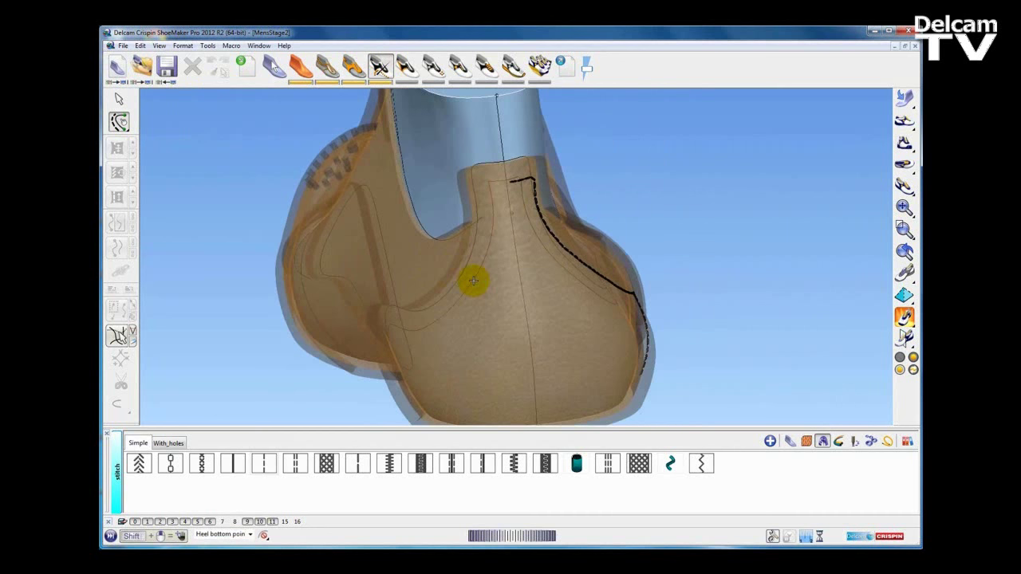
{"action": "scroll", "coordinate": [595, 287], "scroll_direction": "down", "scroll_amount": 3}
{"action": "middle_click_drag", "start_coordinate": [595, 287], "coordinate": [448, 290]}
{"action": "middle_click_drag", "start_coordinate": [448, 289], "coordinate": [469, 238], "text": "shift"}
{"action": "middle_click_drag", "start_coordinate": [269, 173], "coordinate": [396, 257], "text": "ctrl+shift"}
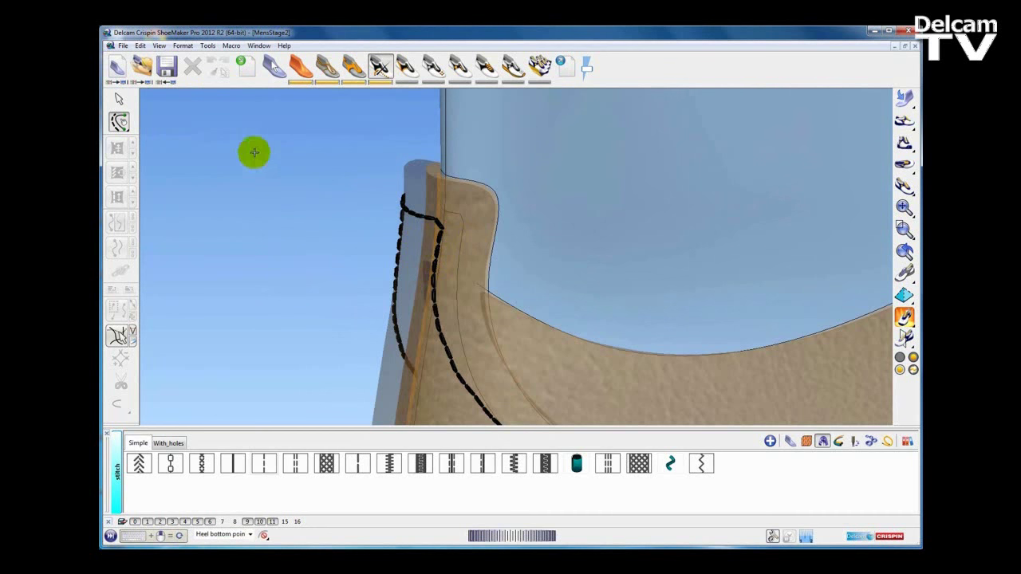
{"action": "left_click", "coordinate": [119, 100]}
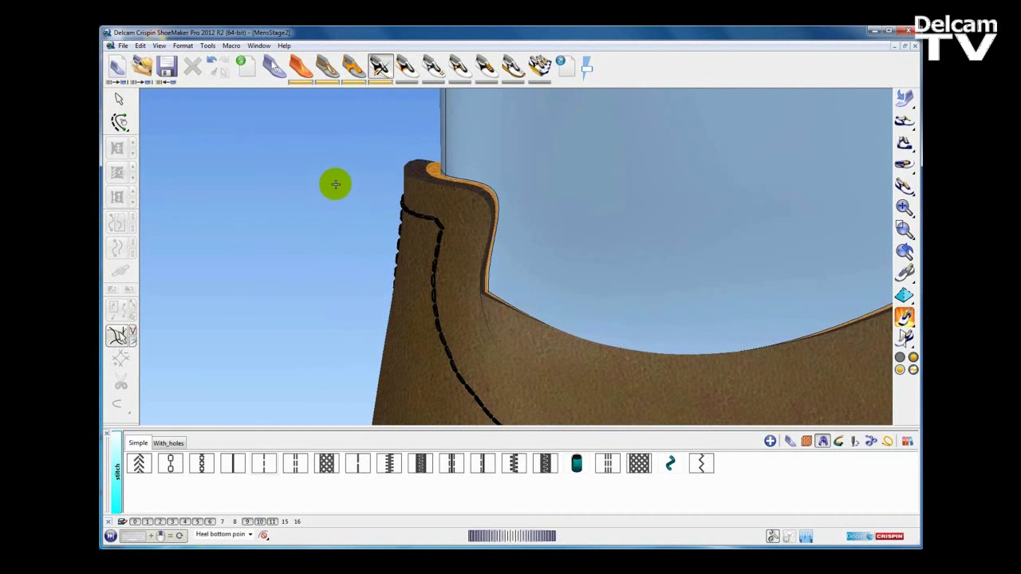
Create edge stitching on the brown side panel along its top, heel, front and cut-out edges, leaving out the bottom edge.
{"action": "scroll", "coordinate": [338, 193], "scroll_direction": "down", "scroll_amount": 5}
{"action": "middle_click_drag", "start_coordinate": [638, 251], "coordinate": [553, 346]}
{"action": "left_click", "coordinate": [121, 122]}
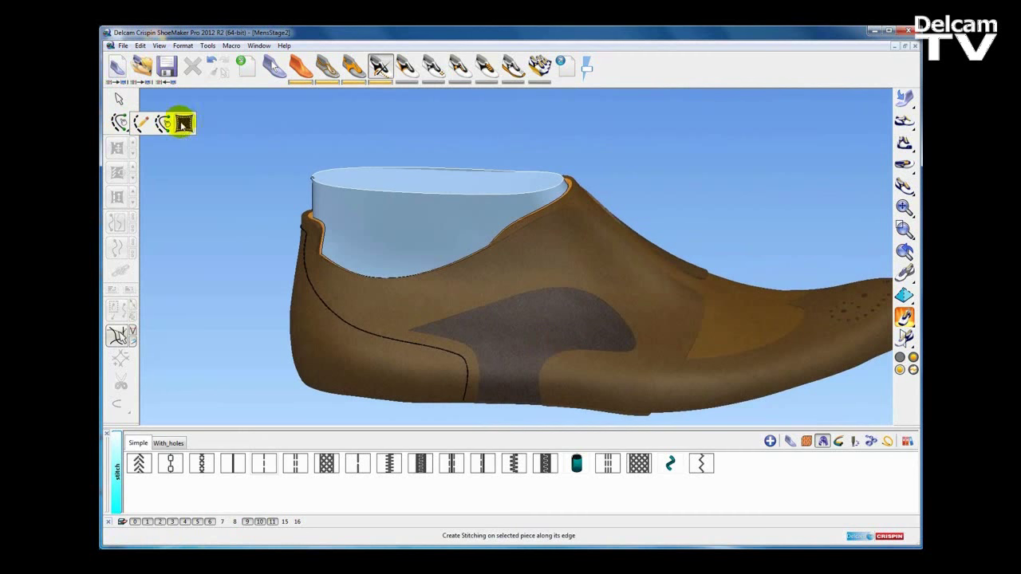
{"action": "left_click", "coordinate": [185, 126]}
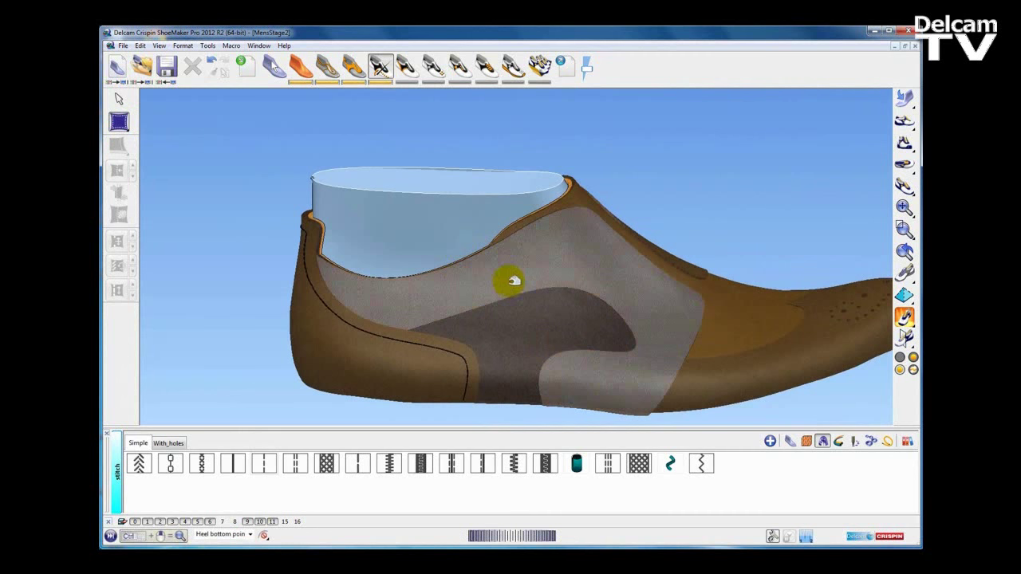
{"action": "middle_click_drag", "start_coordinate": [513, 282], "coordinate": [507, 252], "text": "shift"}
{"action": "left_click", "coordinate": [520, 231]}
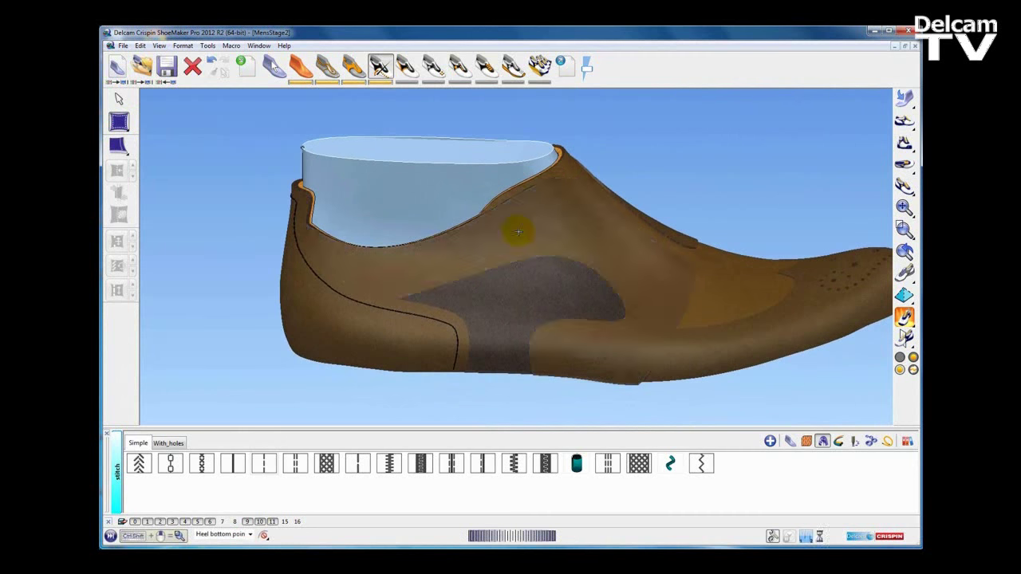
{"action": "left_click", "coordinate": [481, 217]}
{"action": "left_click", "coordinate": [361, 288], "text": "shift"}
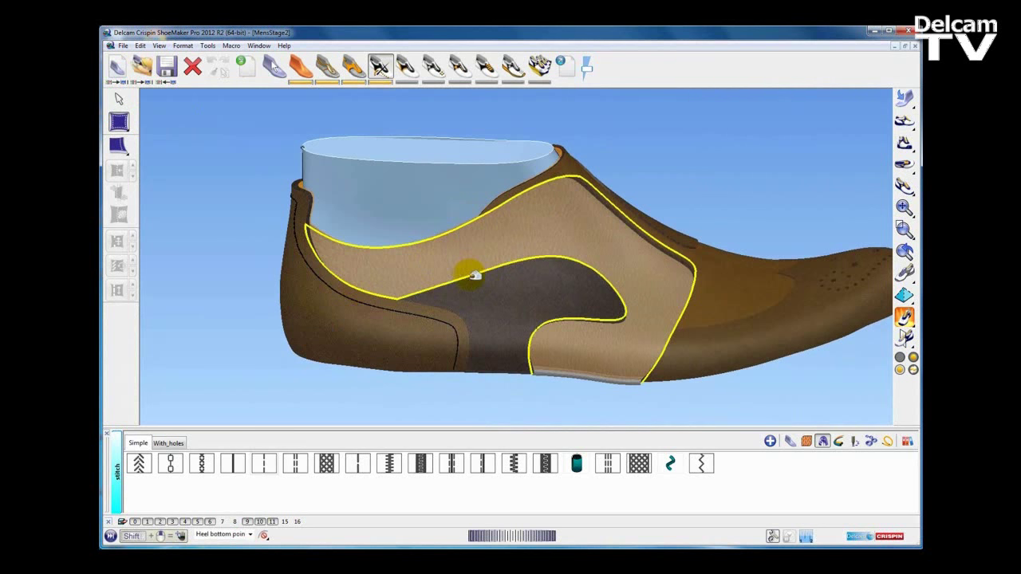
{"action": "left_click", "coordinate": [120, 147]}
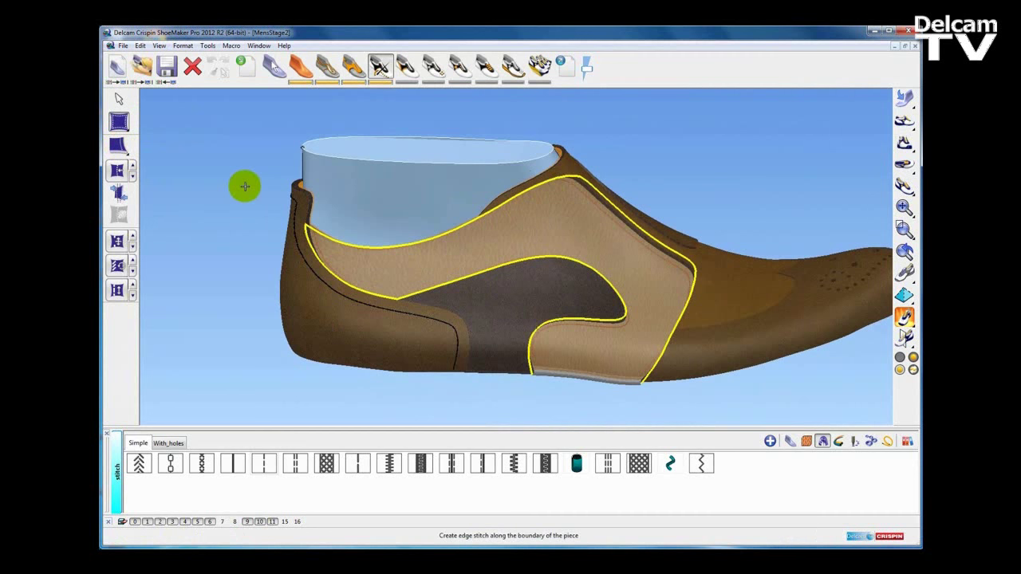
{"action": "middle_click_drag", "start_coordinate": [295, 217], "coordinate": [354, 310], "text": "ctrl+shift"}
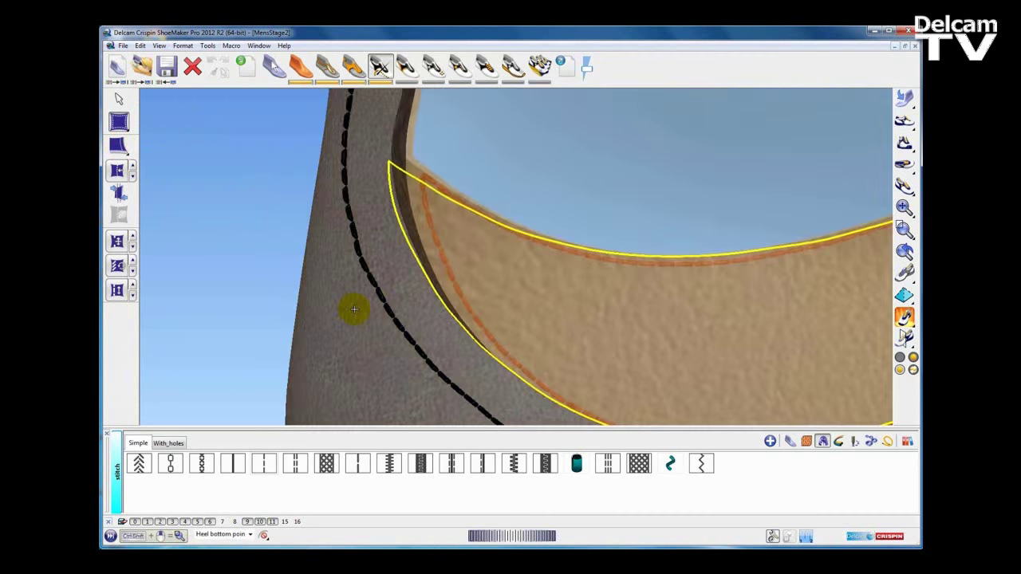
{"action": "left_click", "coordinate": [227, 233]}
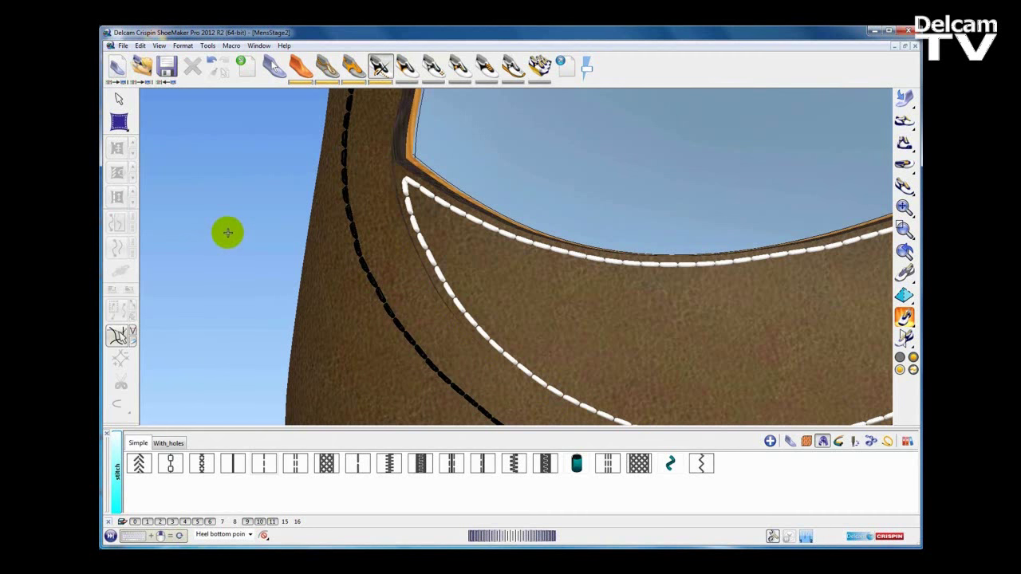
Turn on the display of level 7, Stitching, in the model.
{"action": "middle_click_drag", "start_coordinate": [301, 172], "coordinate": [534, 242], "text": "ctrl"}
{"action": "middle_click_drag", "start_coordinate": [534, 242], "coordinate": [665, 198], "text": "shift"}
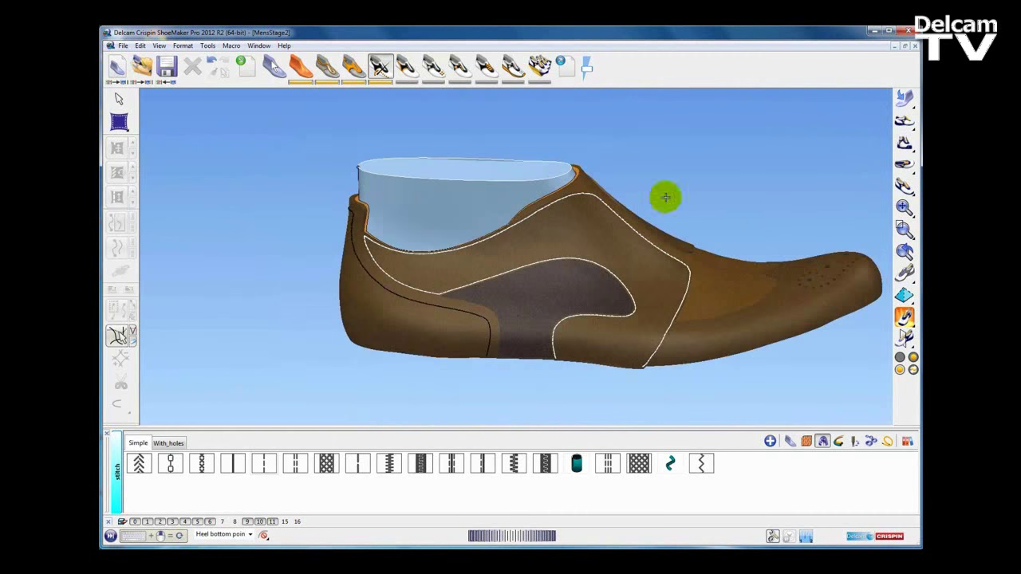
{"action": "middle_click_drag", "start_coordinate": [712, 233], "coordinate": [516, 248]}
{"action": "scroll", "coordinate": [539, 255], "scroll_direction": "up", "scroll_amount": 2}
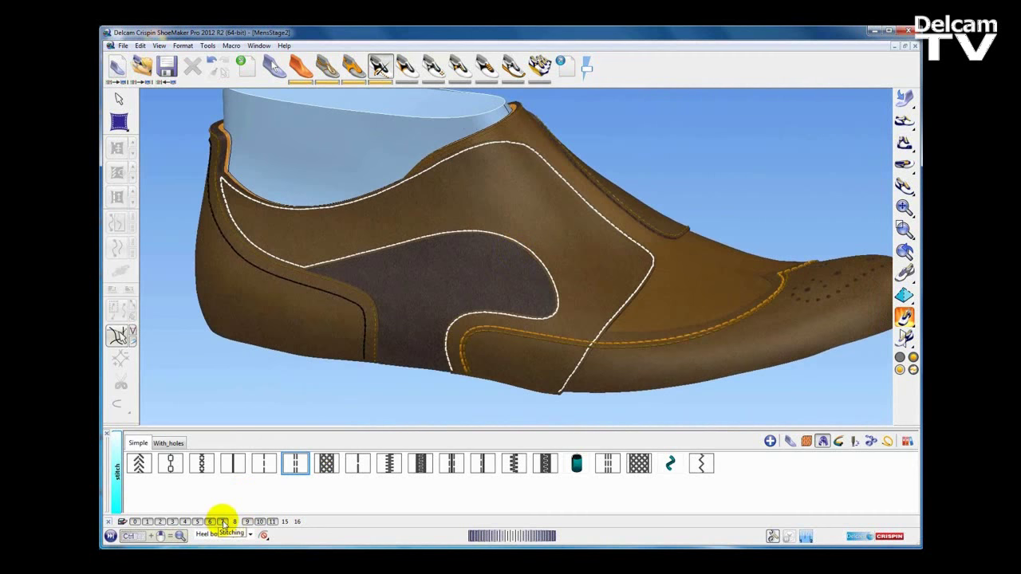
Copy the style, level, transparency and material of the orange toe-cap stitching to the heel counter stitching on both sides.
{"action": "scroll", "coordinate": [437, 375], "scroll_direction": "up", "scroll_amount": 5}
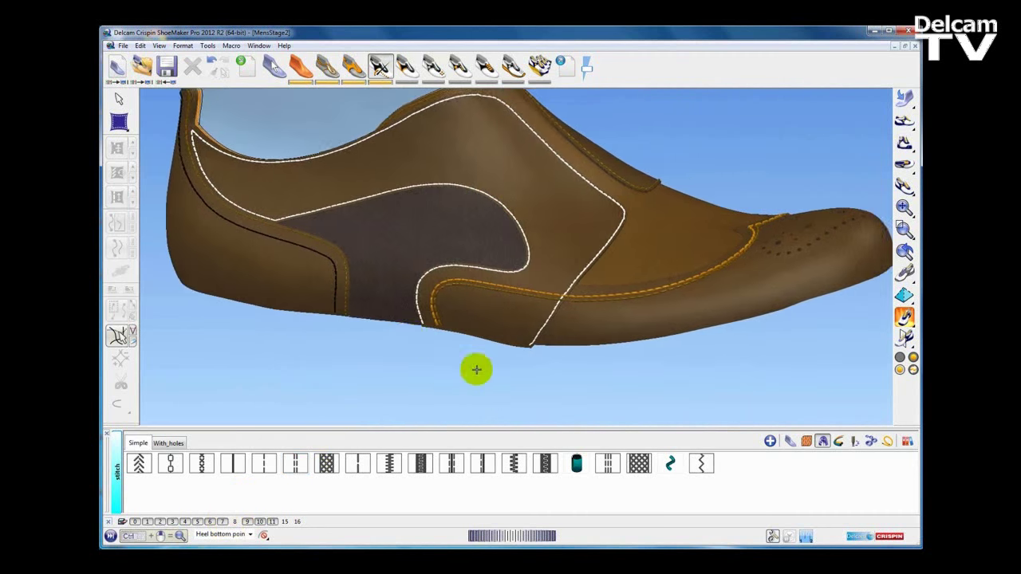
{"action": "left_click", "coordinate": [441, 327]}
{"action": "scroll", "coordinate": [435, 339], "scroll_direction": "down", "scroll_amount": 4}
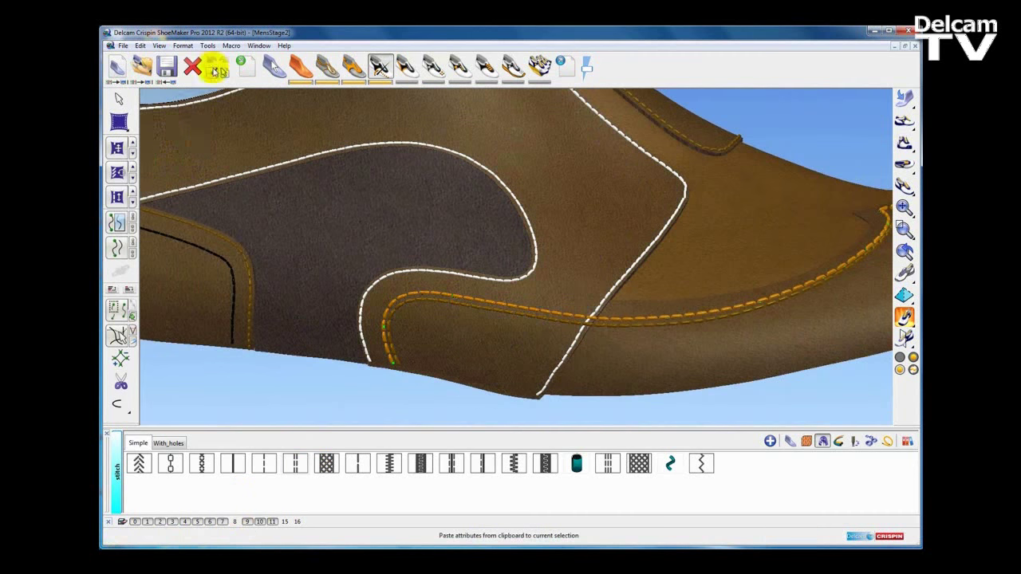
{"action": "left_click", "coordinate": [214, 73]}
{"action": "middle_click_drag", "start_coordinate": [272, 288], "coordinate": [478, 273], "text": "shift"}
{"action": "left_click", "coordinate": [430, 249]}
{"action": "scroll", "coordinate": [413, 273], "scroll_direction": "down", "scroll_amount": 3}
{"action": "middle_click_drag", "start_coordinate": [308, 279], "coordinate": [681, 232]}
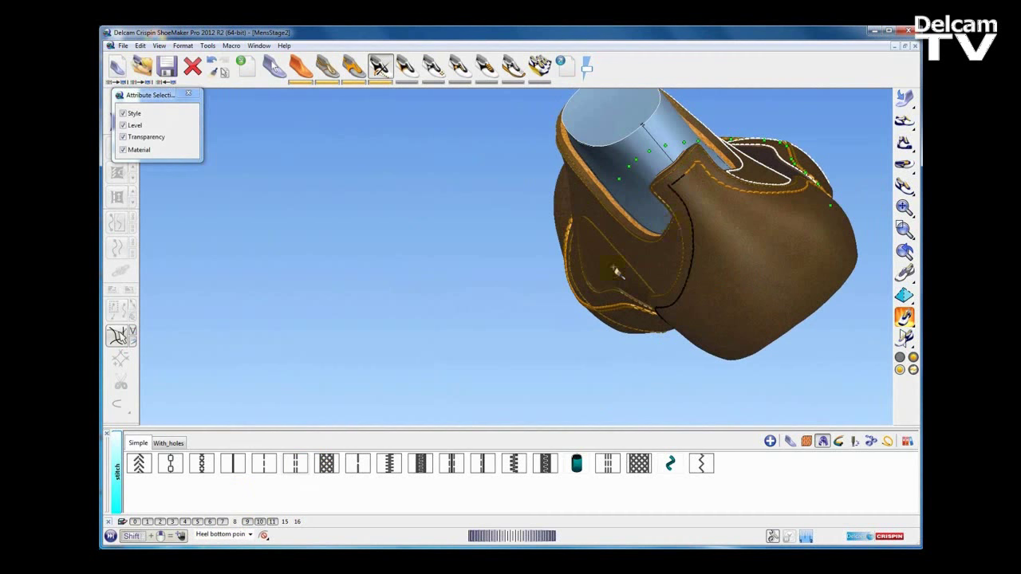
{"action": "middle_click_drag", "start_coordinate": [615, 271], "coordinate": [582, 321]}
{"action": "scroll", "coordinate": [585, 322], "scroll_direction": "up", "scroll_amount": 3}
{"action": "left_click", "coordinate": [647, 303]}
{"action": "scroll", "coordinate": [657, 294], "scroll_direction": "down", "scroll_amount": 5}
{"action": "middle_click_drag", "start_coordinate": [657, 294], "coordinate": [403, 281]}
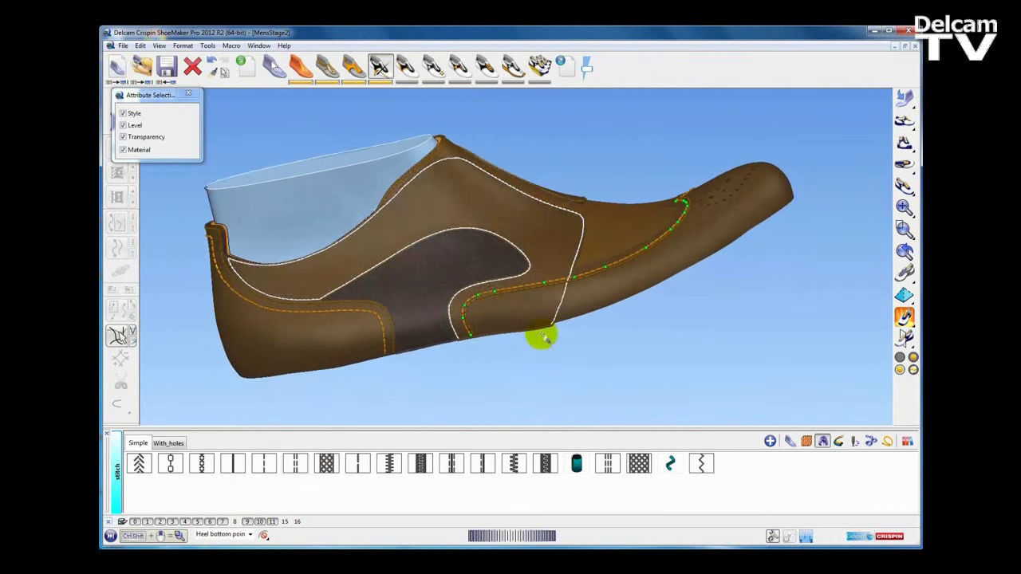
Apply the same copied attributes to all the white edge stitches around the brown side panel and finish the attribute transfer.
{"action": "scroll", "coordinate": [545, 343], "scroll_direction": "up", "scroll_amount": 4}
{"action": "left_click", "coordinate": [537, 303]}
{"action": "middle_click_drag", "start_coordinate": [621, 281], "coordinate": [569, 289], "text": "shift"}
{"action": "left_click", "coordinate": [570, 282]}
{"action": "middle_click_drag", "start_coordinate": [271, 296], "coordinate": [615, 282]}
{"action": "scroll", "coordinate": [590, 288], "scroll_direction": "up", "scroll_amount": 3}
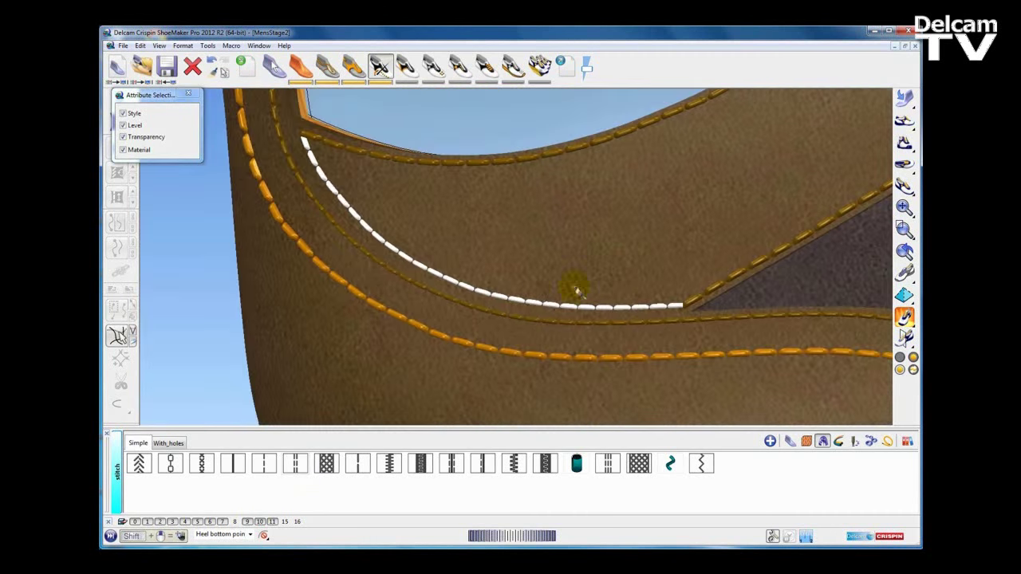
{"action": "left_click", "coordinate": [538, 304]}
{"action": "scroll", "coordinate": [631, 239], "scroll_direction": "down", "scroll_amount": 3}
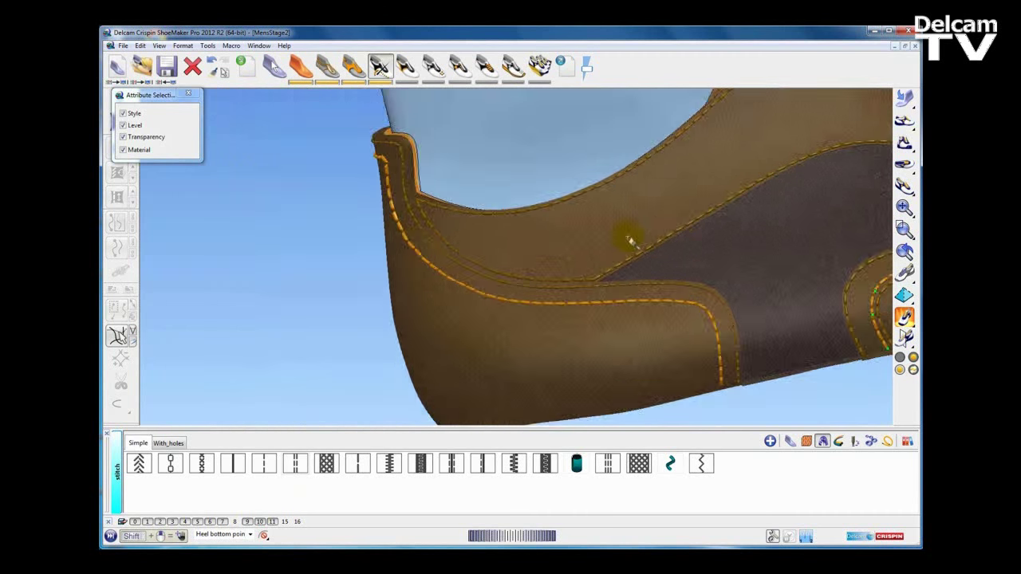
{"action": "middle_click_drag", "start_coordinate": [632, 239], "coordinate": [494, 259]}
{"action": "scroll", "coordinate": [496, 260], "scroll_direction": "down", "scroll_amount": 3}
{"action": "middle_click_drag", "start_coordinate": [683, 316], "coordinate": [675, 334]}
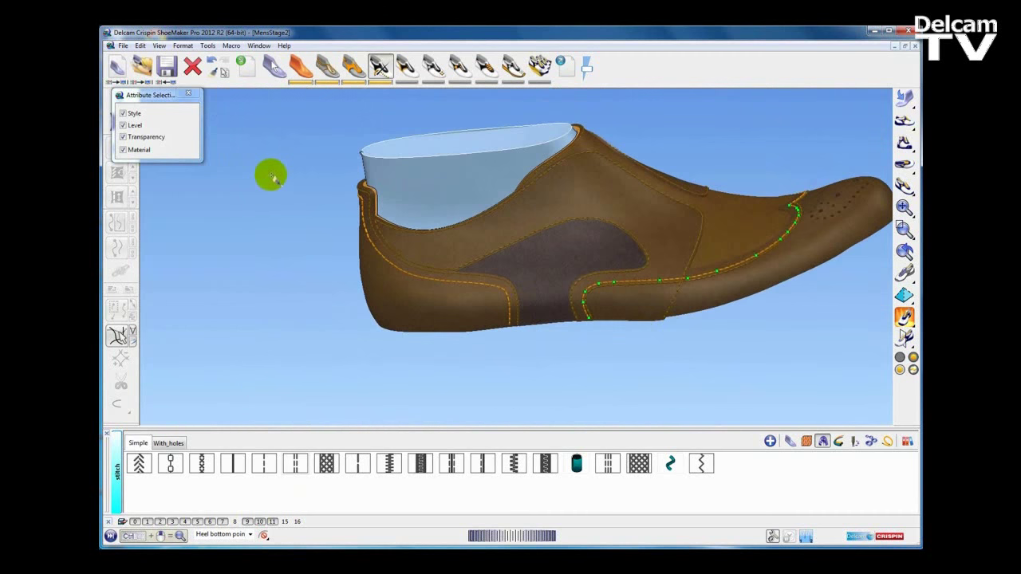
{"action": "left_click", "coordinate": [189, 94]}
Switch to pipe creation and choose the circular profile from the Rounds group of the pipe symbol library.
{"action": "middle_click_drag", "start_coordinate": [417, 242], "coordinate": [468, 324]}
{"action": "middle_click_drag", "start_coordinate": [569, 253], "coordinate": [431, 312], "text": "shift"}
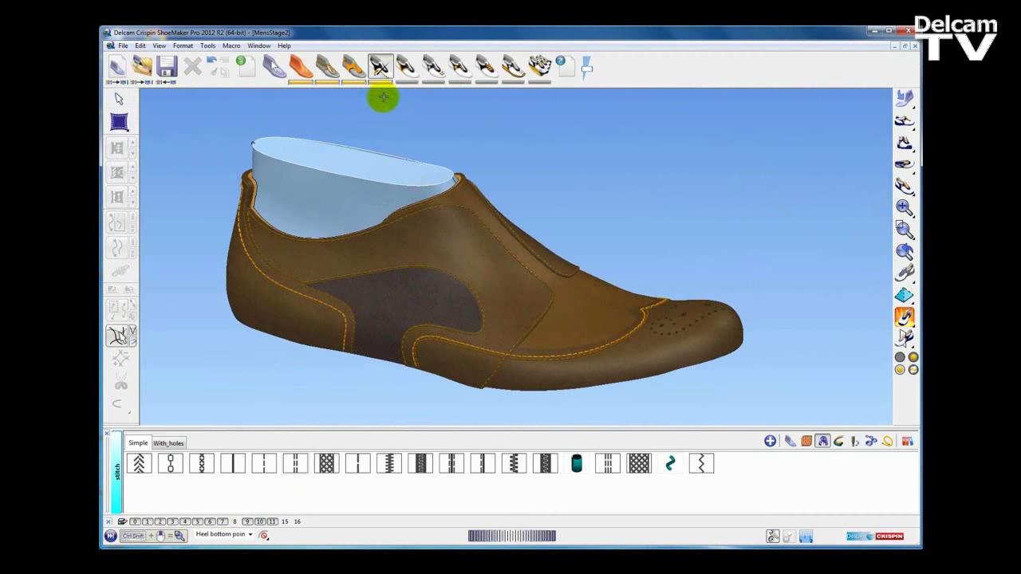
{"action": "left_click", "coordinate": [407, 67]}
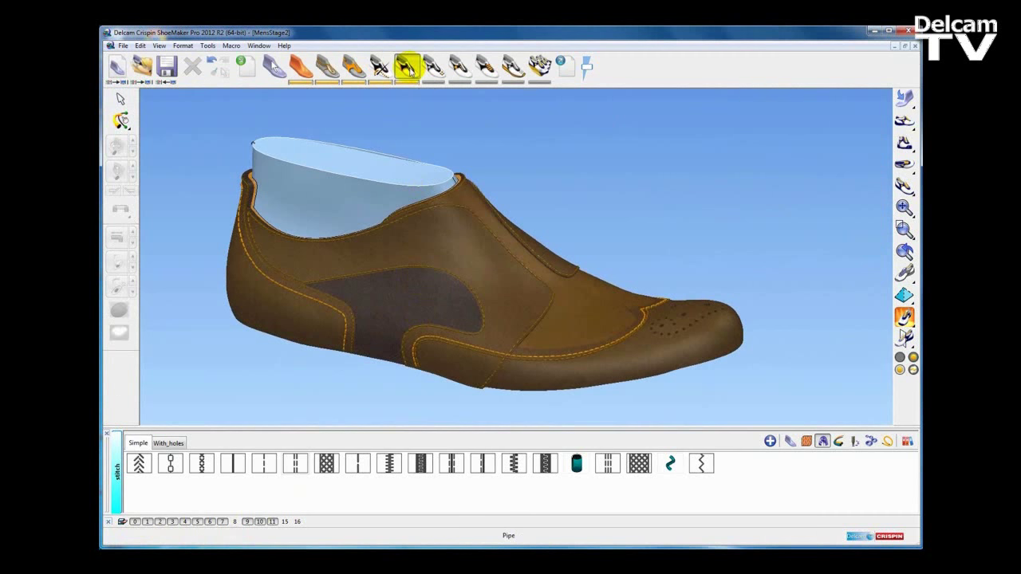
{"action": "middle_click_drag", "start_coordinate": [523, 193], "coordinate": [582, 198], "text": "shift"}
{"action": "middle_click_drag", "start_coordinate": [618, 244], "coordinate": [568, 268]}
{"action": "left_click", "coordinate": [840, 444]}
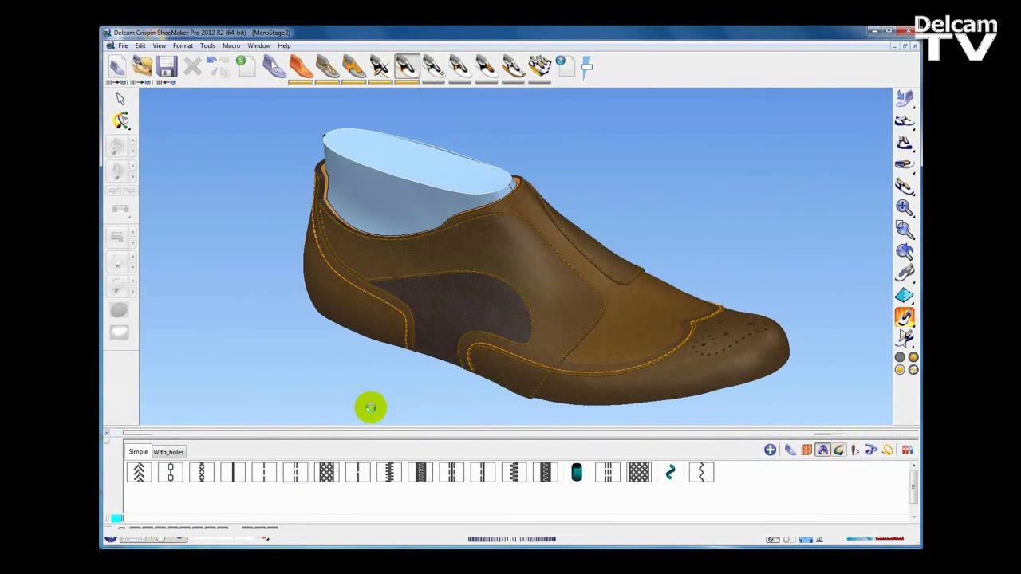
{"action": "left_click", "coordinate": [192, 451]}
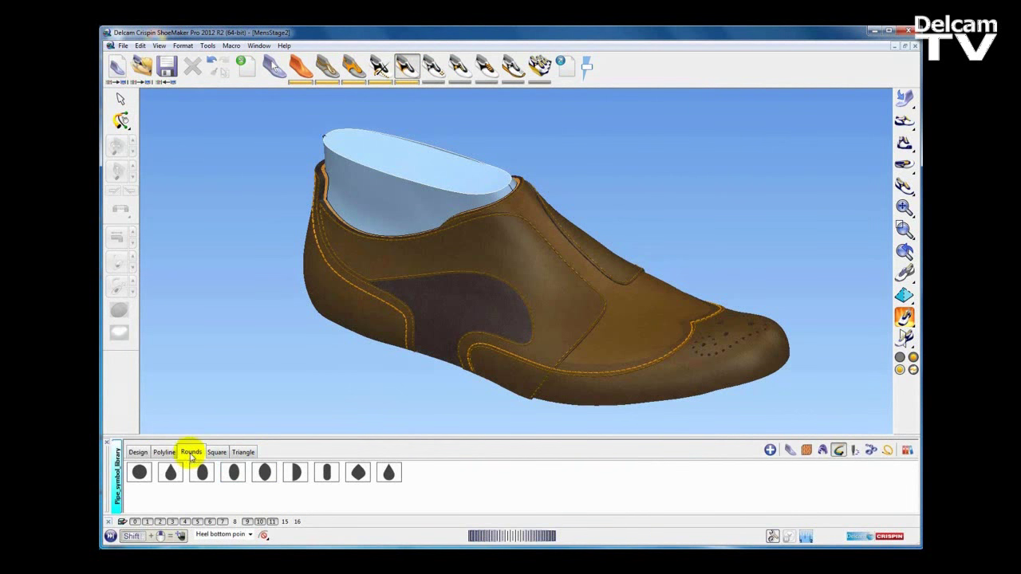
{"action": "left_click", "coordinate": [216, 452]}
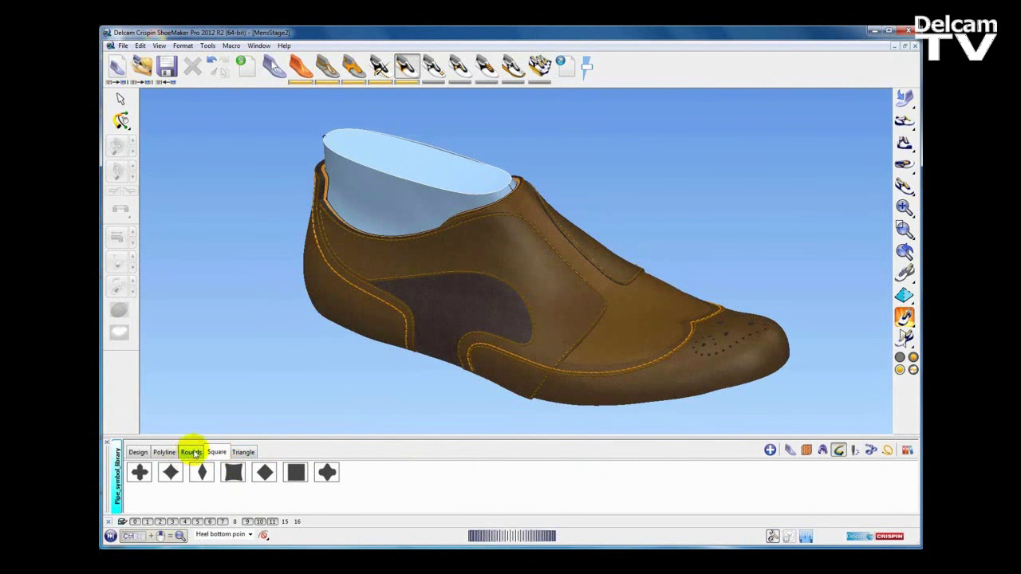
{"action": "left_click", "coordinate": [192, 453]}
{"action": "left_click", "coordinate": [139, 473]}
{"action": "middle_click_drag", "start_coordinate": [388, 327], "coordinate": [454, 341]}
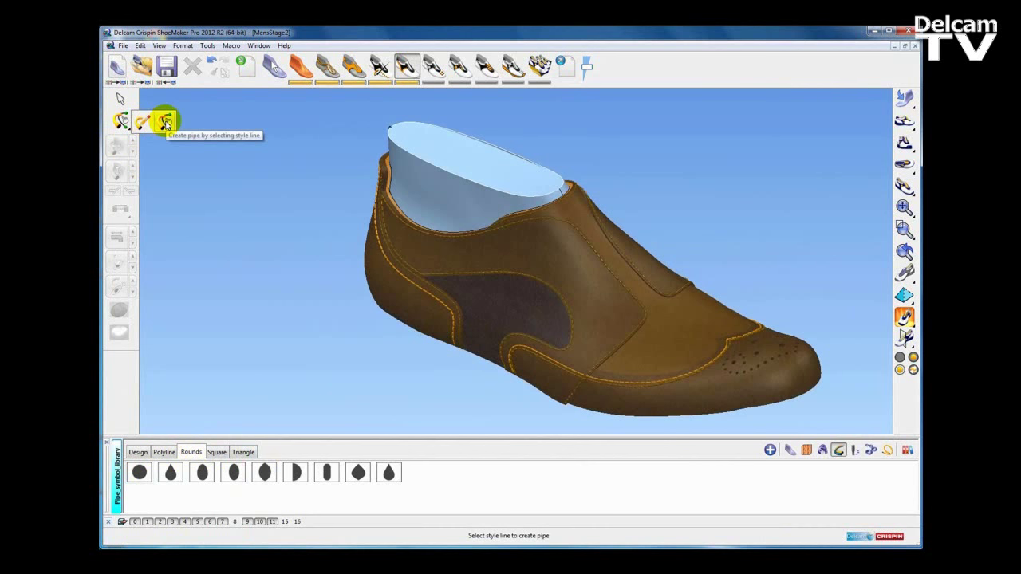
Create pipes by selecting the heel counter style lines on both sides of the shoe.
{"action": "left_click", "coordinate": [165, 123]}
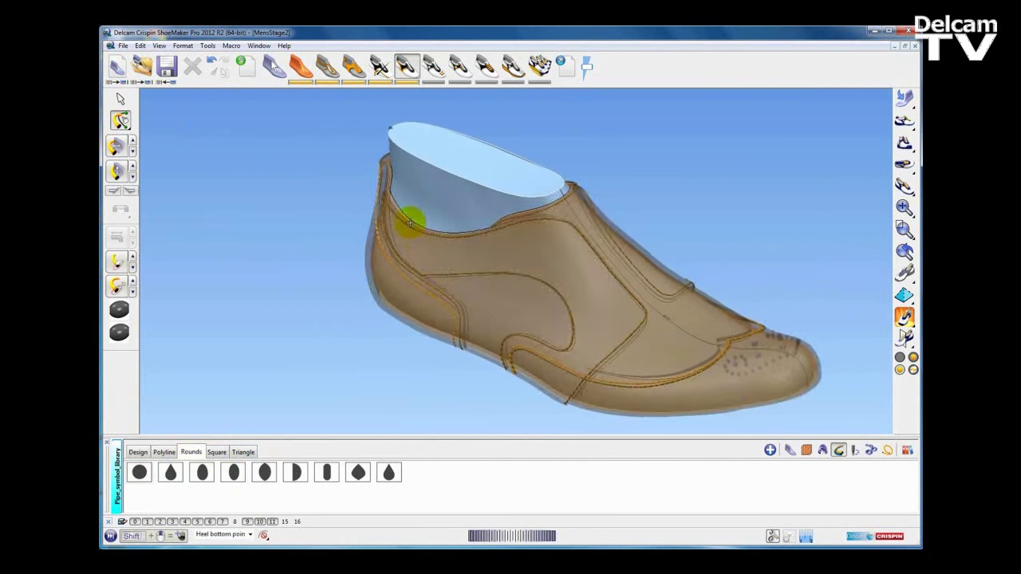
{"action": "middle_click_drag", "start_coordinate": [410, 221], "coordinate": [507, 273], "text": "shift"}
{"action": "middle_click_drag", "start_coordinate": [508, 272], "coordinate": [507, 249], "text": "ctrl"}
{"action": "left_click", "coordinate": [465, 210]}
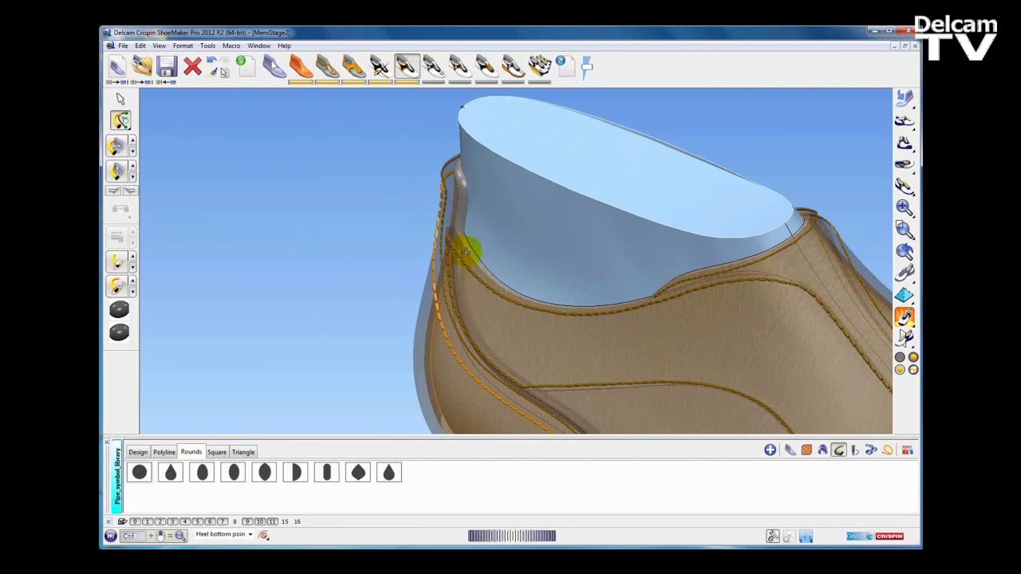
{"action": "scroll", "coordinate": [461, 249], "scroll_direction": "down", "scroll_amount": 3}
{"action": "middle_click_drag", "start_coordinate": [720, 326], "coordinate": [600, 305]}
{"action": "middle_click_drag", "start_coordinate": [600, 305], "coordinate": [506, 341], "text": "shift"}
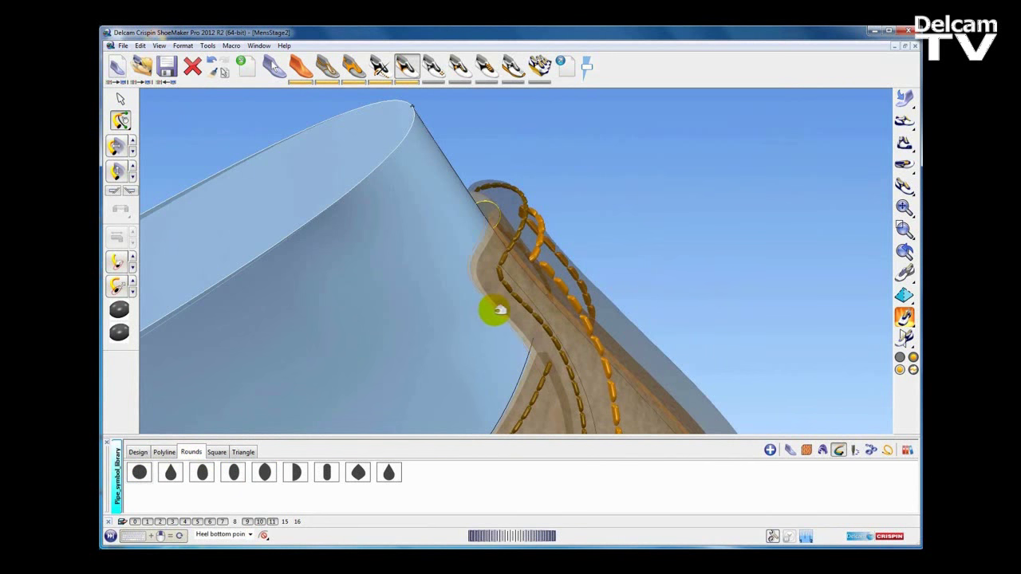
{"action": "left_click", "coordinate": [496, 310]}
{"action": "left_click", "coordinate": [122, 99]}
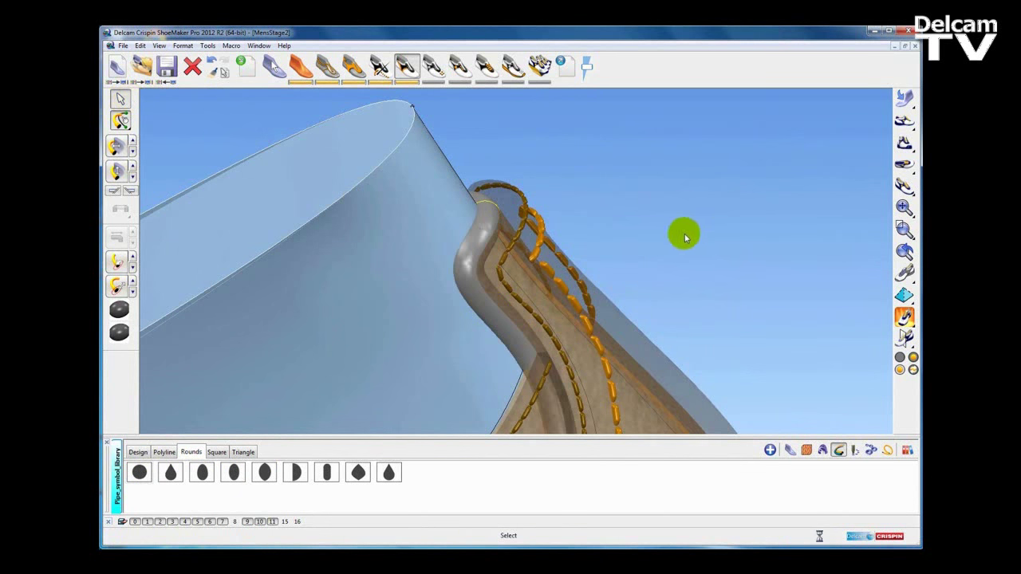
{"action": "middle_click_drag", "start_coordinate": [650, 232], "coordinate": [650, 247], "text": "ctrl"}
Adjust the distance of the heel pipes from the last by increasing it and then reducing it.
{"action": "left_click", "coordinate": [487, 269]}
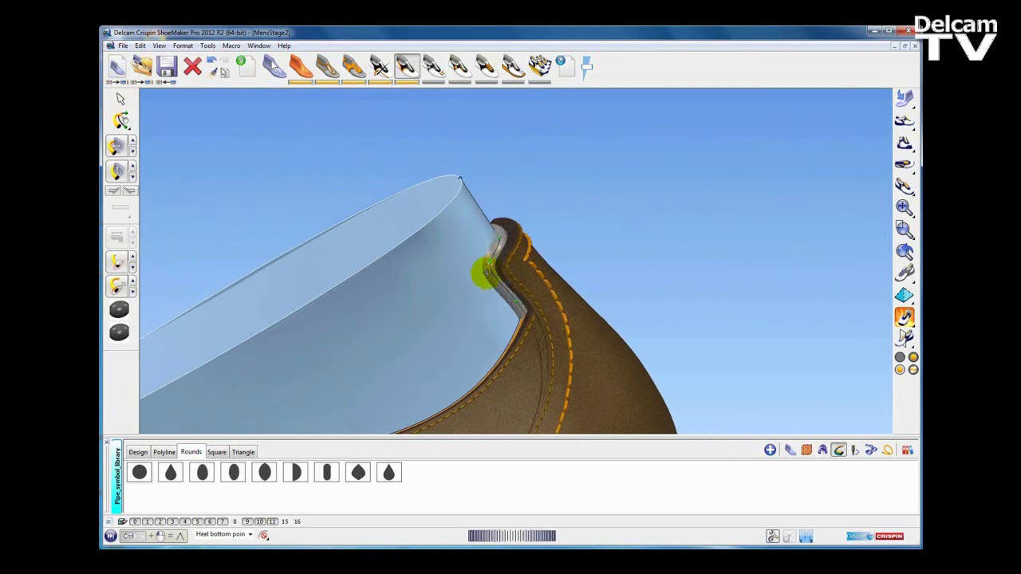
{"action": "scroll", "coordinate": [487, 272], "scroll_direction": "down", "scroll_amount": 5}
{"action": "middle_click_drag", "start_coordinate": [608, 365], "coordinate": [623, 226]}
{"action": "middle_click_drag", "start_coordinate": [449, 290], "coordinate": [573, 335]}
{"action": "scroll", "coordinate": [542, 331], "scroll_direction": "up", "scroll_amount": 3}
{"action": "middle_click_drag", "start_coordinate": [415, 276], "coordinate": [525, 335]}
{"action": "scroll", "coordinate": [501, 300], "scroll_direction": "up", "scroll_amount": 4}
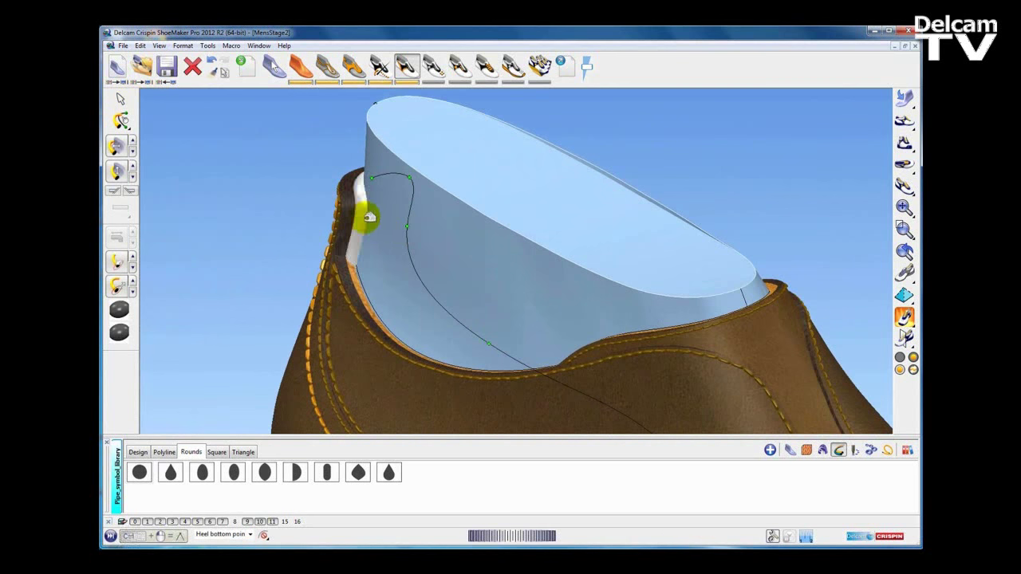
{"action": "scroll", "coordinate": [442, 255], "scroll_direction": "down", "scroll_amount": 2}
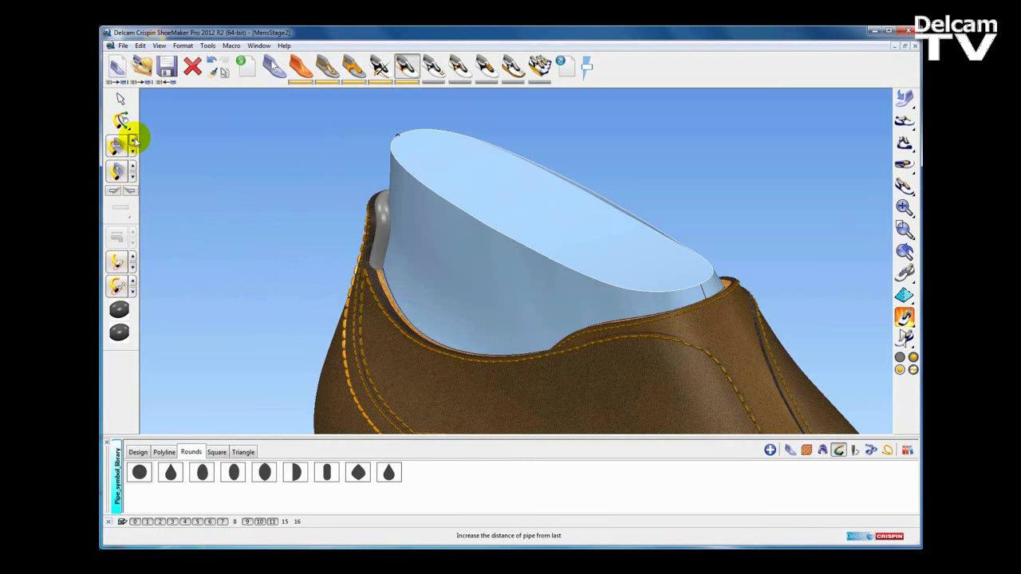
{"action": "left_click", "coordinate": [134, 140]}
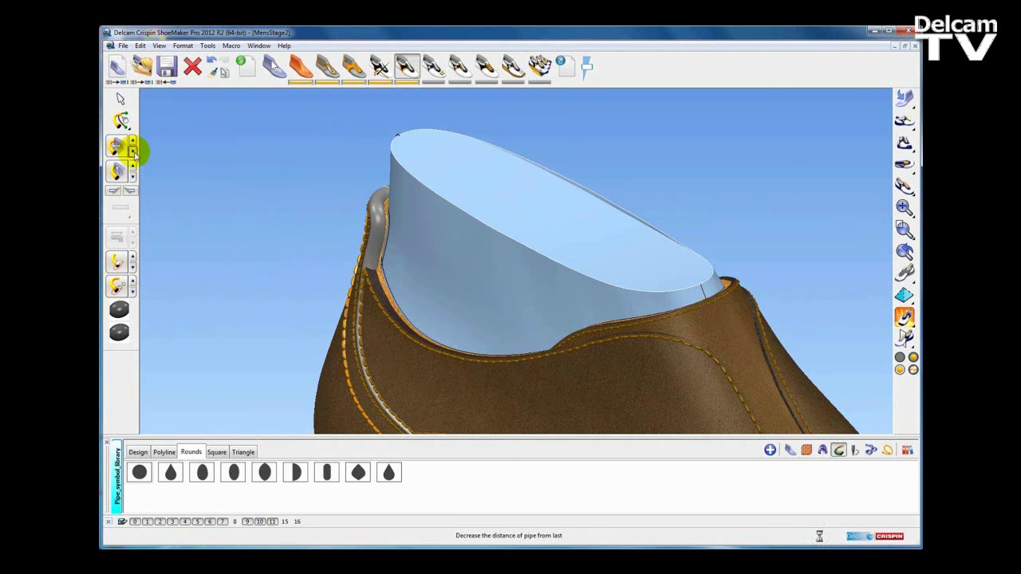
{"action": "left_click", "coordinate": [134, 152]}
{"action": "middle_click_drag", "start_coordinate": [284, 212], "coordinate": [270, 214]}
{"action": "scroll", "coordinate": [268, 218], "scroll_direction": "down", "scroll_amount": 2}
{"action": "scroll", "coordinate": [268, 218], "scroll_direction": "up", "scroll_amount": 1}
{"action": "left_click", "coordinate": [121, 100]}
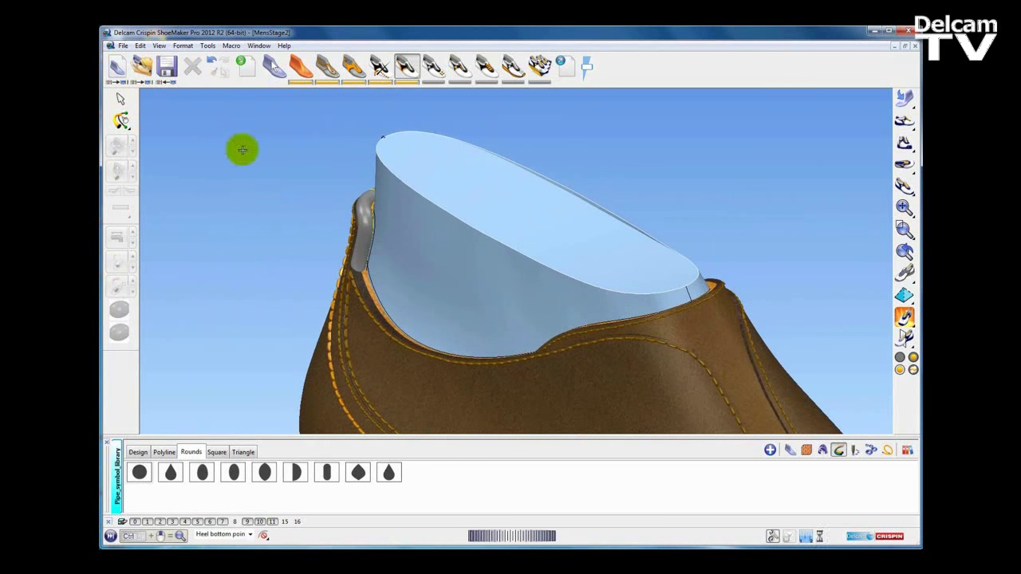
Hide the last so the inside of the shoe and the heel pipes are exposed.
{"action": "middle_click_drag", "start_coordinate": [306, 200], "coordinate": [286, 197]}
{"action": "left_click", "coordinate": [307, 87]}
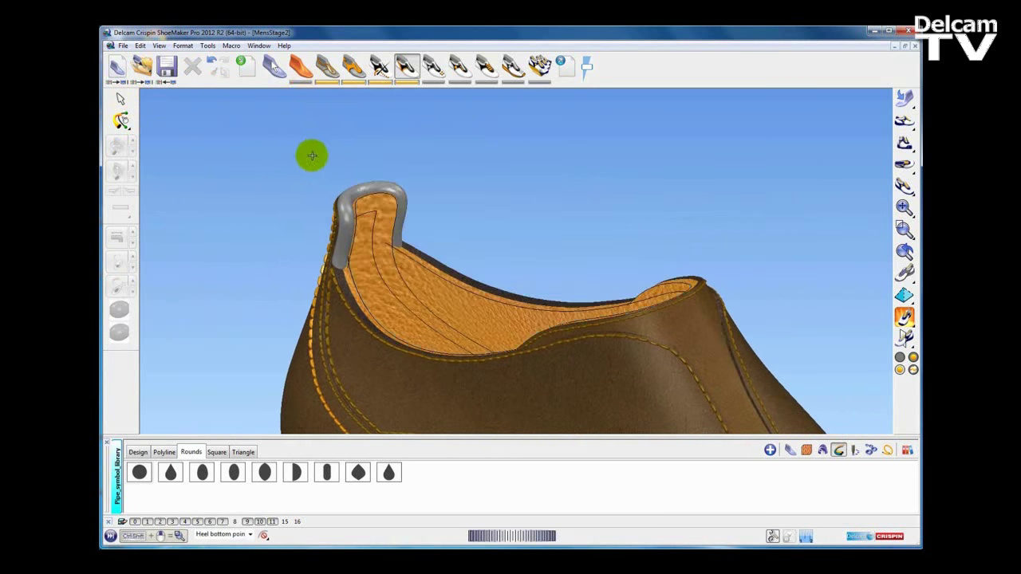
{"action": "scroll", "coordinate": [312, 159], "scroll_direction": "down", "scroll_amount": 2}
{"action": "middle_click_drag", "start_coordinate": [576, 312], "coordinate": [621, 288]}
Apply a yellow material from the Autumn group to the pipes along the heel counter.
{"action": "left_click", "coordinate": [399, 263]}
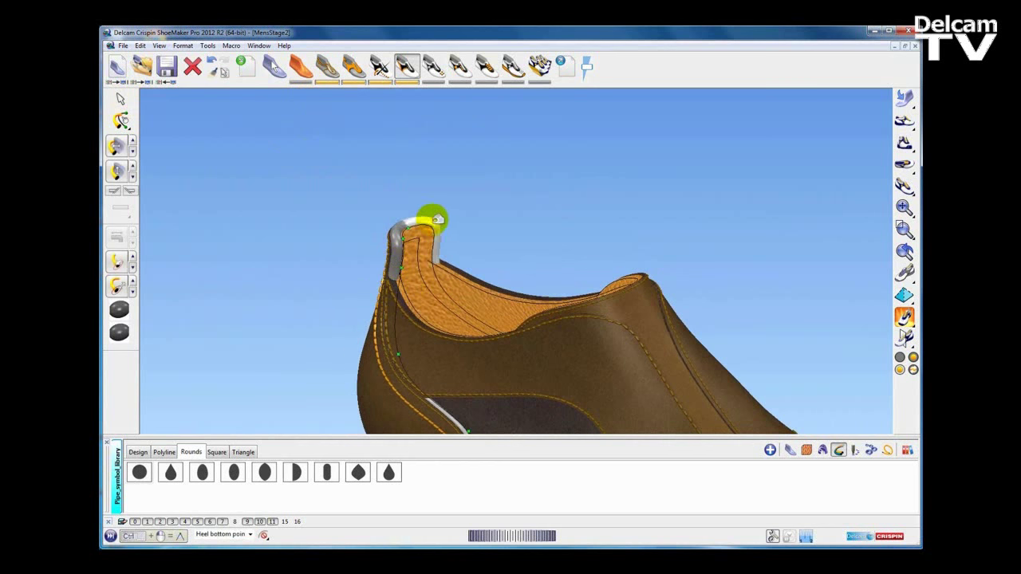
{"action": "middle_click_drag", "start_coordinate": [665, 407], "coordinate": [628, 348], "text": "shift"}
{"action": "left_click", "coordinate": [807, 450]}
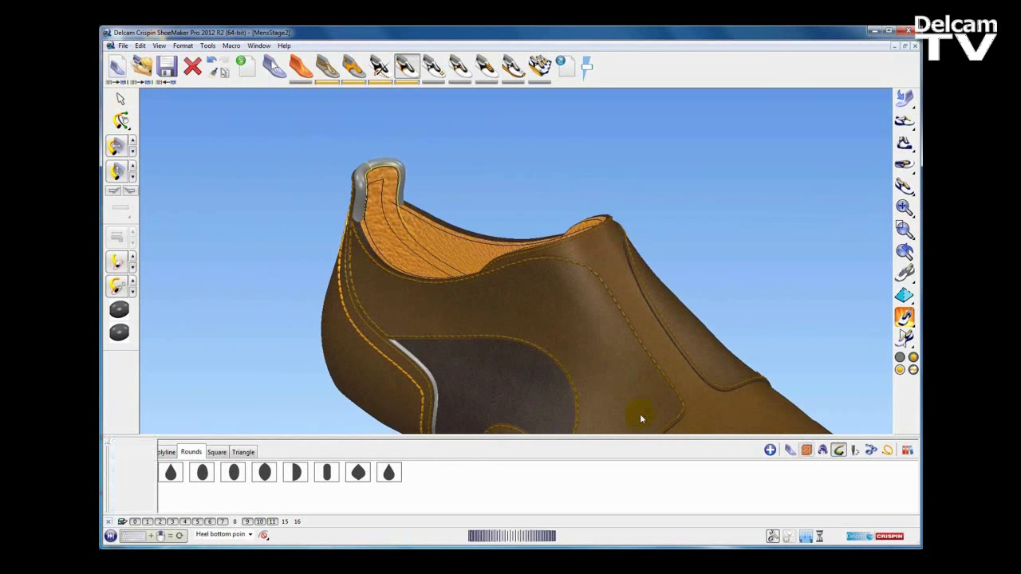
{"action": "left_click", "coordinate": [177, 453]}
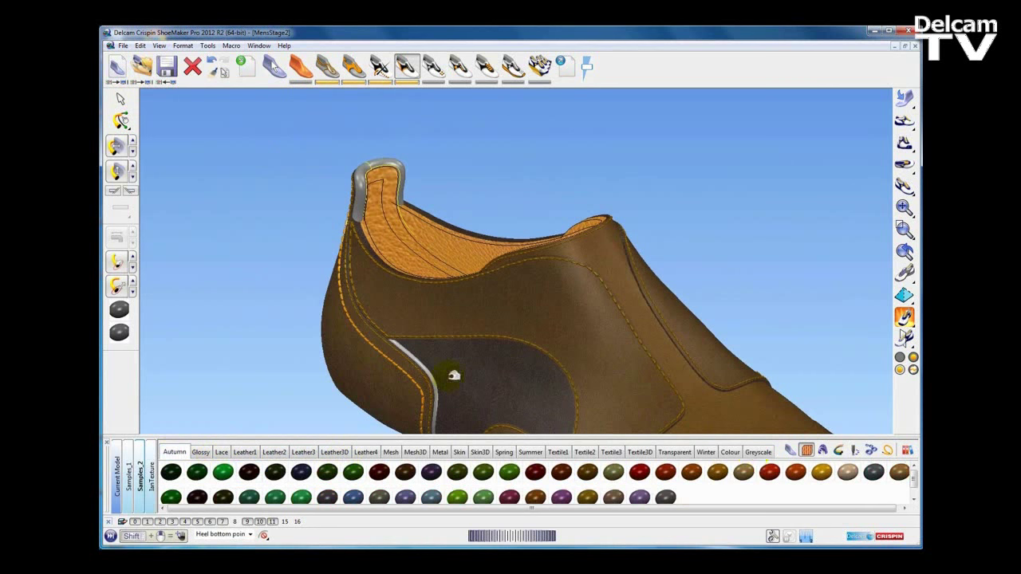
{"action": "left_click", "coordinate": [823, 473]}
{"action": "left_click", "coordinate": [610, 138]}
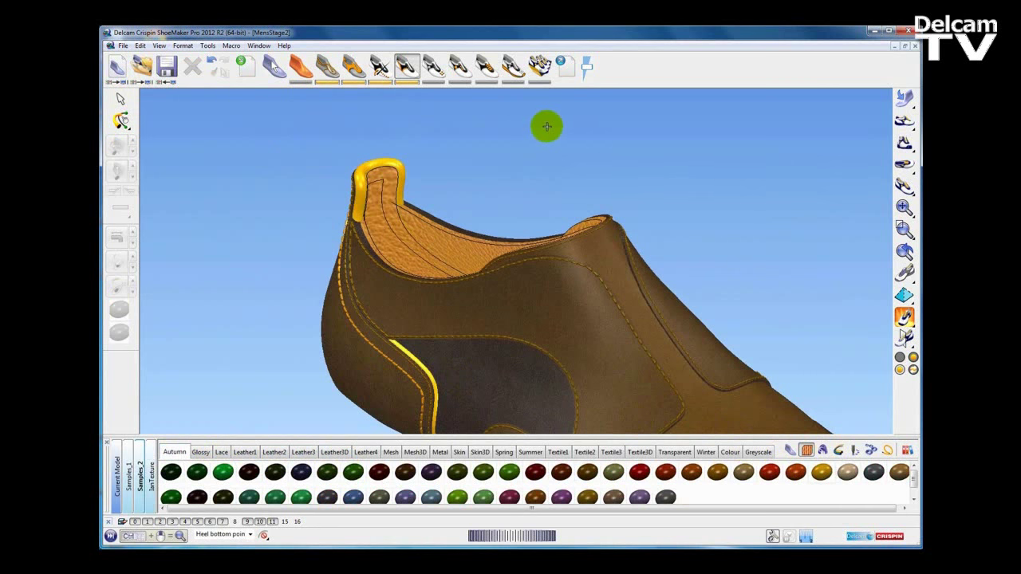
Display the last inside the shoe again.
{"action": "scroll", "coordinate": [576, 175], "scroll_direction": "down", "scroll_amount": 2}
{"action": "middle_click_drag", "start_coordinate": [701, 246], "coordinate": [566, 182]}
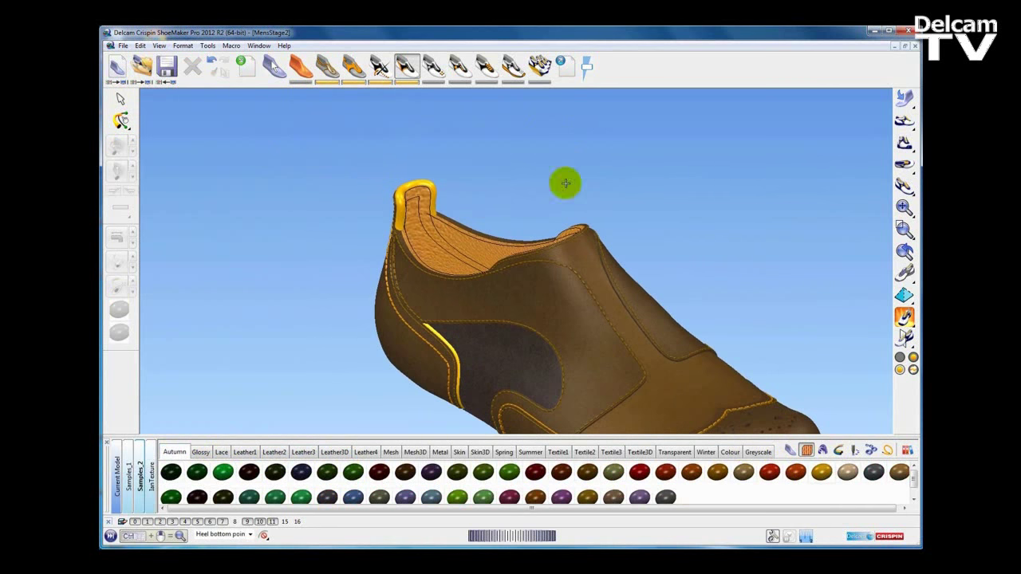
{"action": "left_click", "coordinate": [301, 84]}
{"action": "scroll", "coordinate": [576, 234], "scroll_direction": "down", "scroll_amount": 3}
{"action": "middle_click_drag", "start_coordinate": [660, 219], "coordinate": [642, 205]}
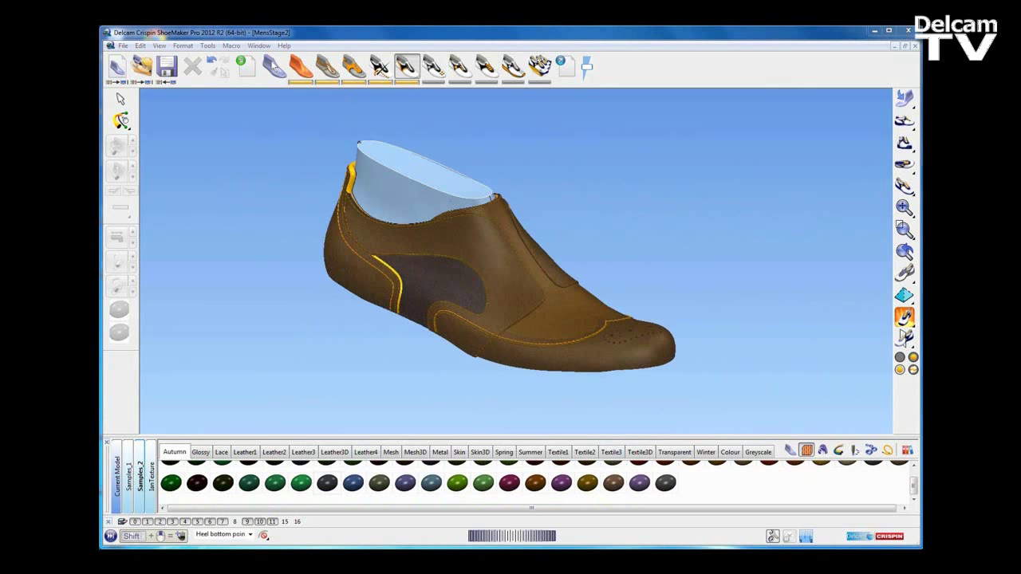
Start punch editing and display the Rounds group of the punch symbol library.
{"action": "left_click", "coordinate": [432, 66]}
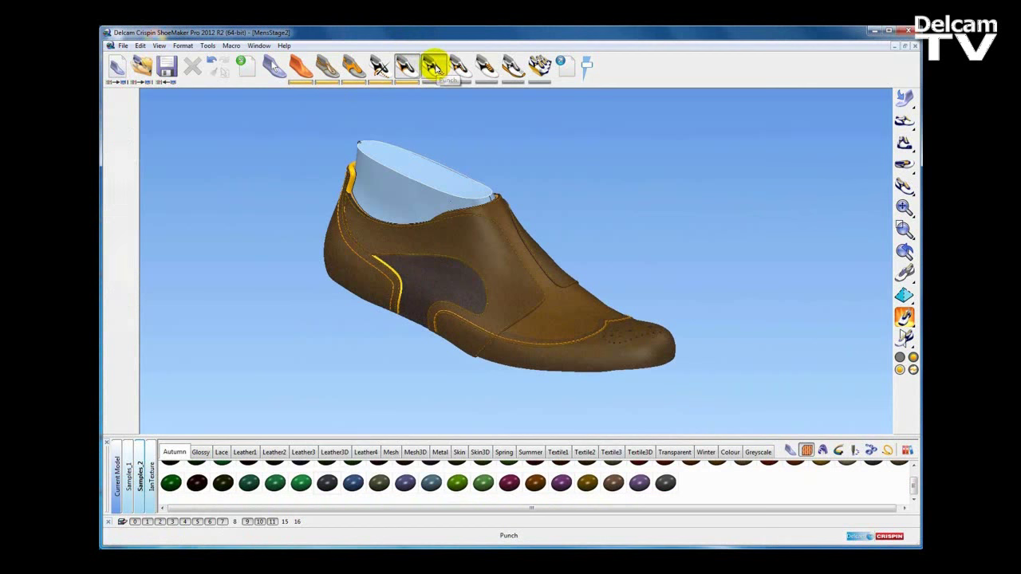
{"action": "left_click", "coordinate": [823, 452]}
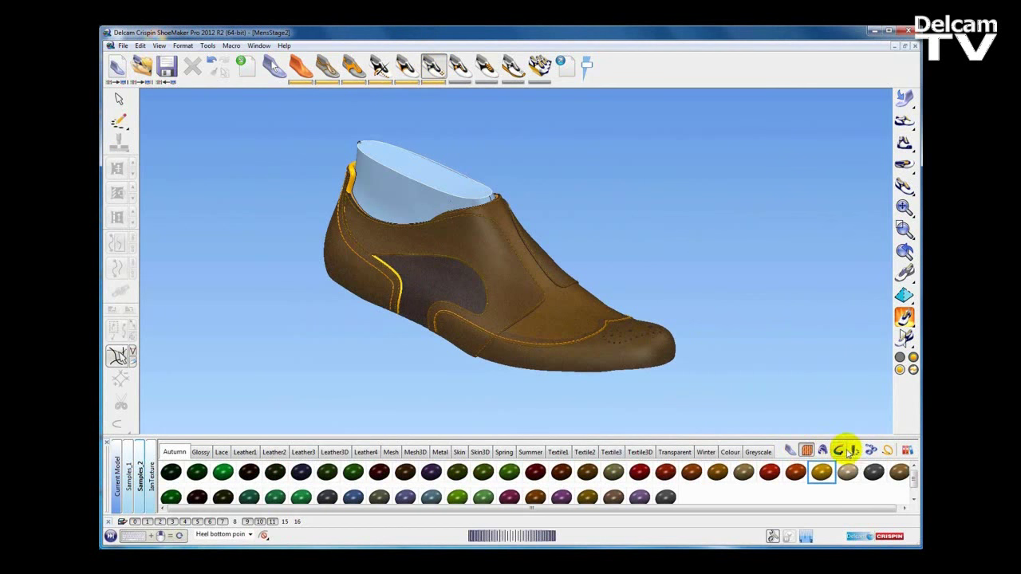
{"action": "left_click", "coordinate": [854, 451]}
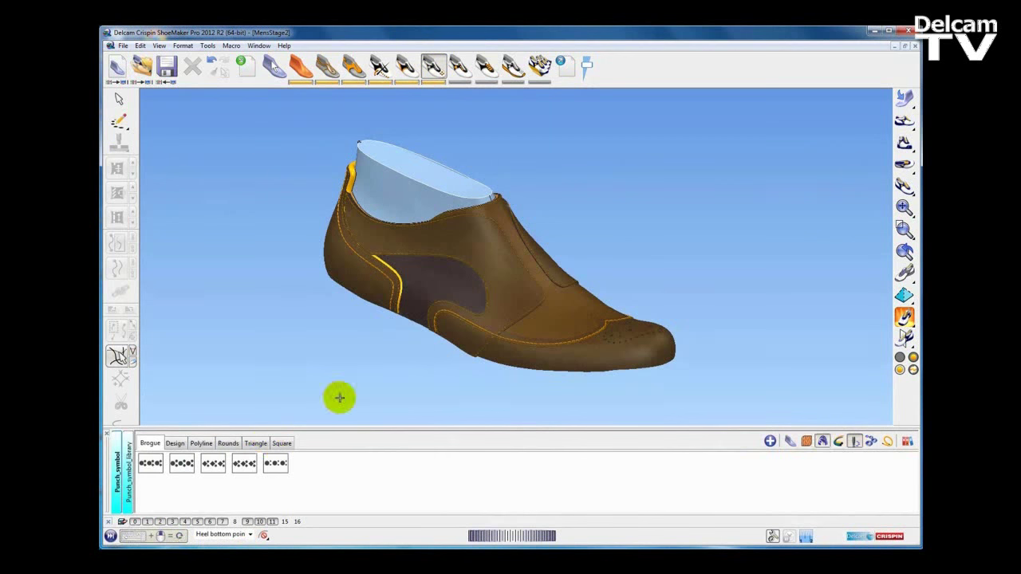
{"action": "left_click", "coordinate": [175, 444]}
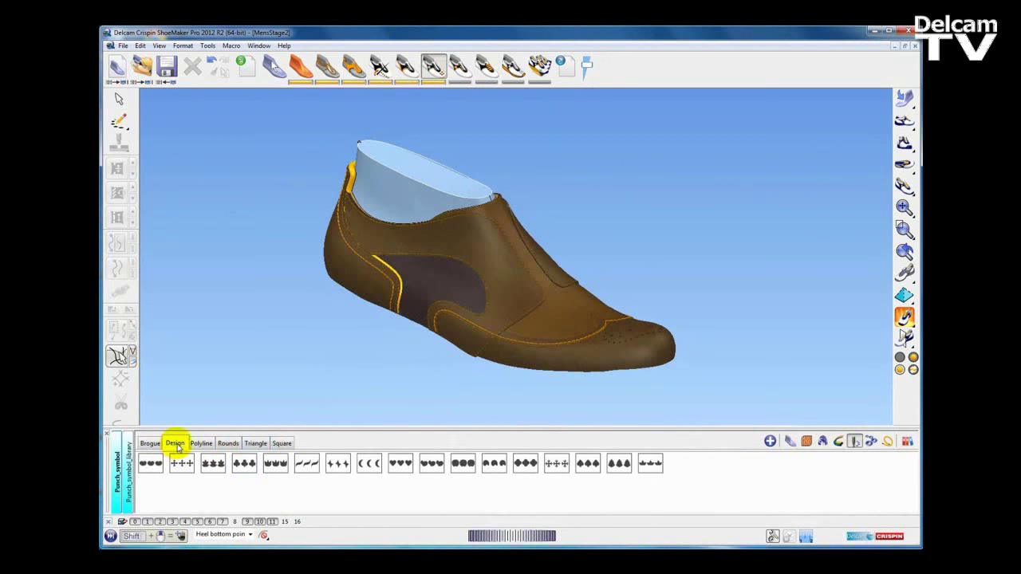
{"action": "left_click", "coordinate": [227, 445]}
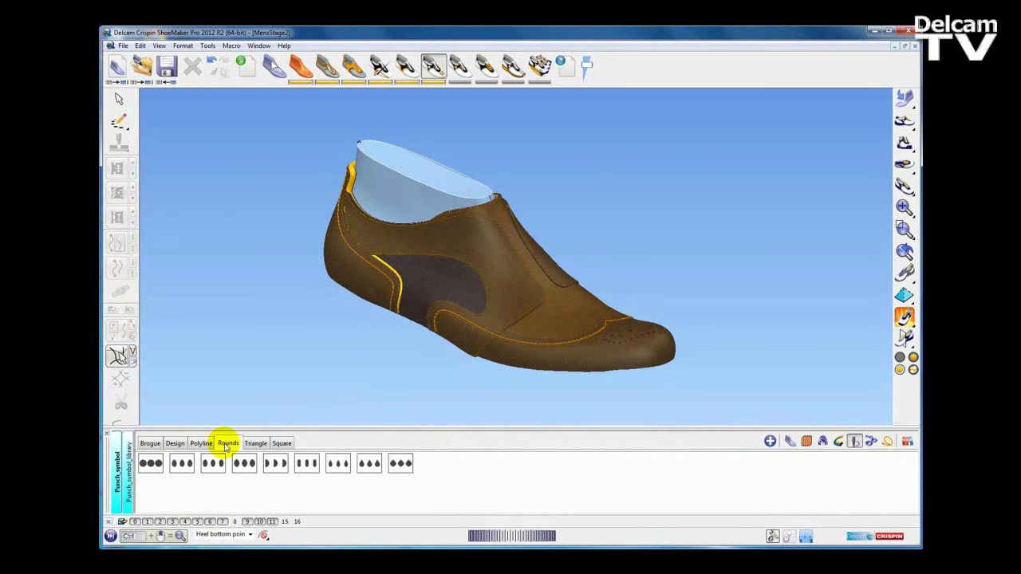
Delete the dark material piece lying beneath the punched holes of the toe cap.
{"action": "middle_click_drag", "start_coordinate": [611, 350], "coordinate": [414, 107]}
{"action": "middle_click_drag", "start_coordinate": [528, 253], "coordinate": [520, 305]}
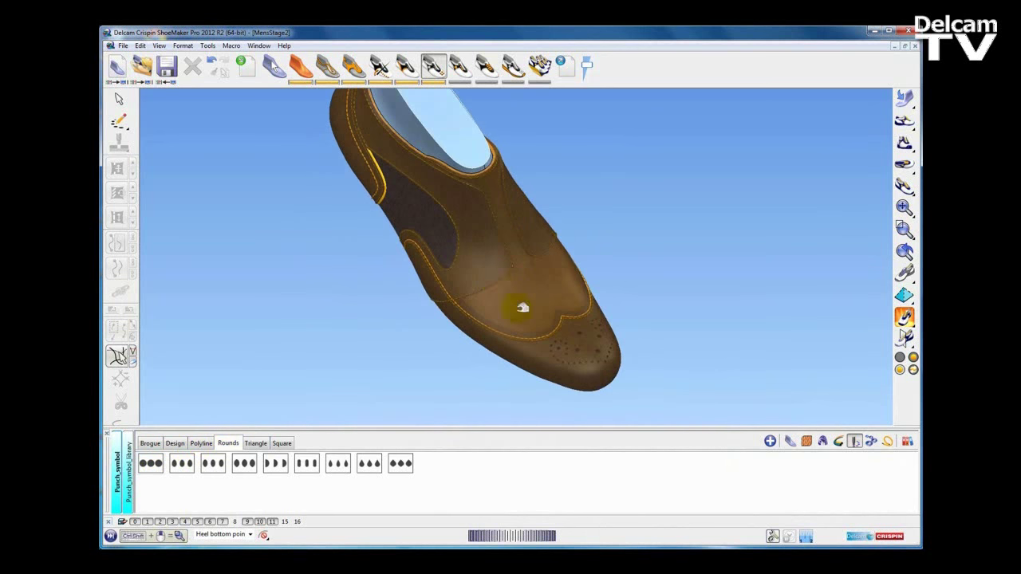
{"action": "scroll", "coordinate": [595, 365], "scroll_direction": "up", "scroll_amount": 5}
{"action": "middle_click_drag", "start_coordinate": [615, 370], "coordinate": [568, 279]}
{"action": "scroll", "coordinate": [566, 349], "scroll_direction": "up", "scroll_amount": 2}
{"action": "scroll", "coordinate": [568, 279], "scroll_direction": "up", "scroll_amount": 4}
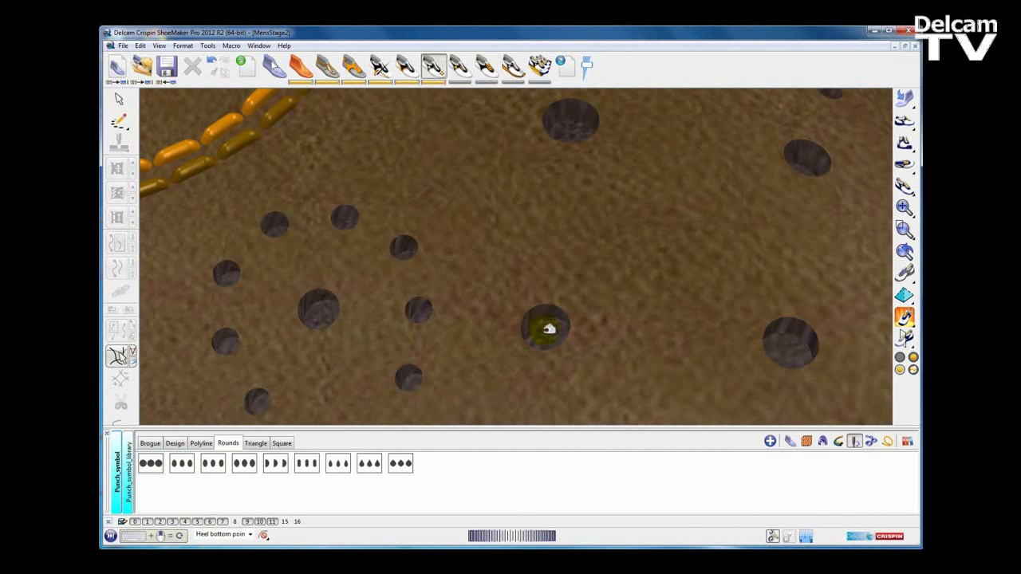
{"action": "left_click", "coordinate": [547, 329]}
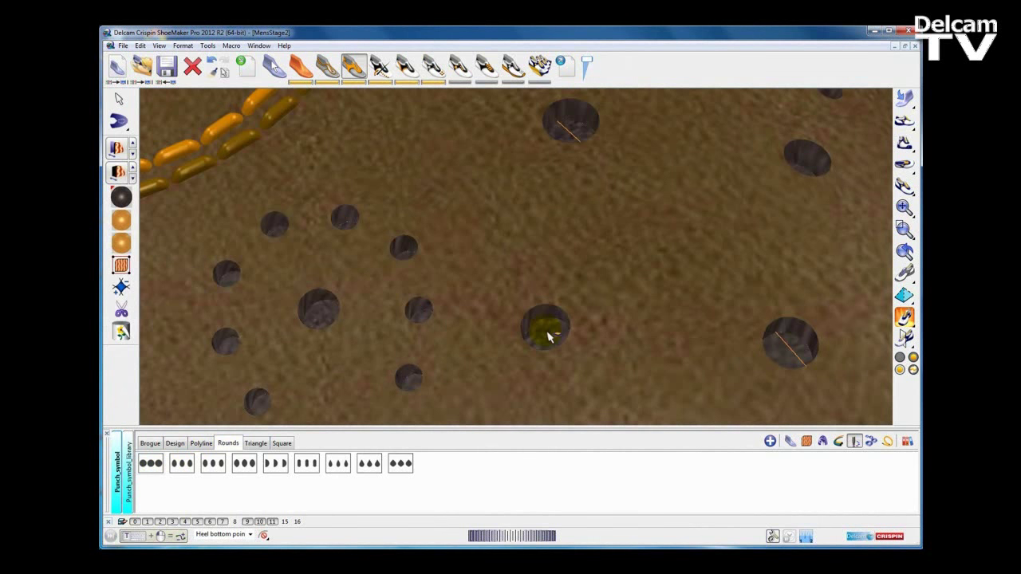
{"action": "key", "text": "Delete"}
Examine the punched holes in the toe cap from different angles and distances.
{"action": "middle_click_drag", "start_coordinate": [591, 200], "coordinate": [574, 264]}
{"action": "scroll", "coordinate": [574, 264], "scroll_direction": "down", "scroll_amount": 6}
{"action": "middle_click_drag", "start_coordinate": [600, 229], "coordinate": [549, 277]}
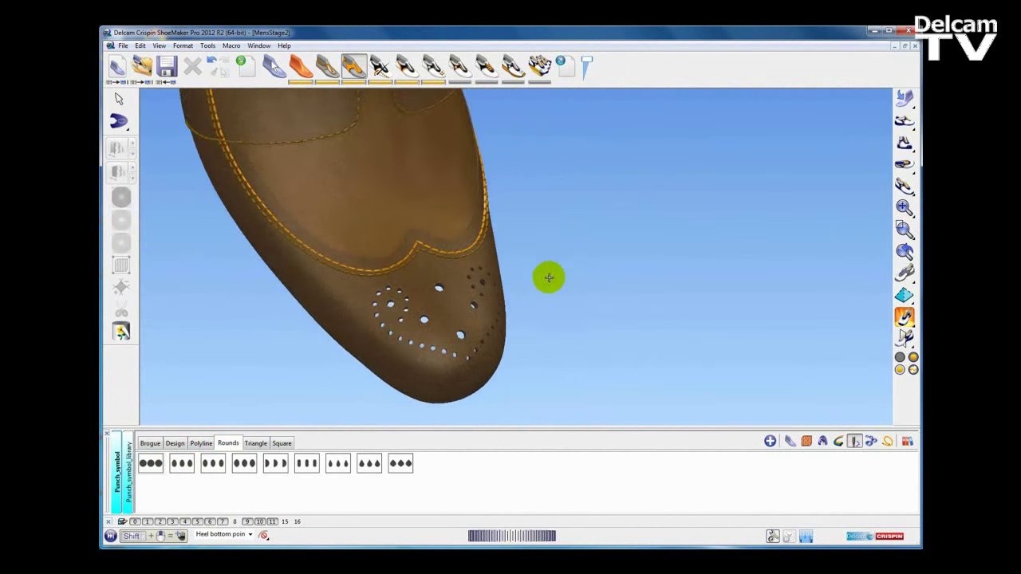
{"action": "scroll", "coordinate": [548, 277], "scroll_direction": "down", "scroll_amount": 4}
{"action": "middle_click_drag", "start_coordinate": [611, 214], "coordinate": [440, 207]}
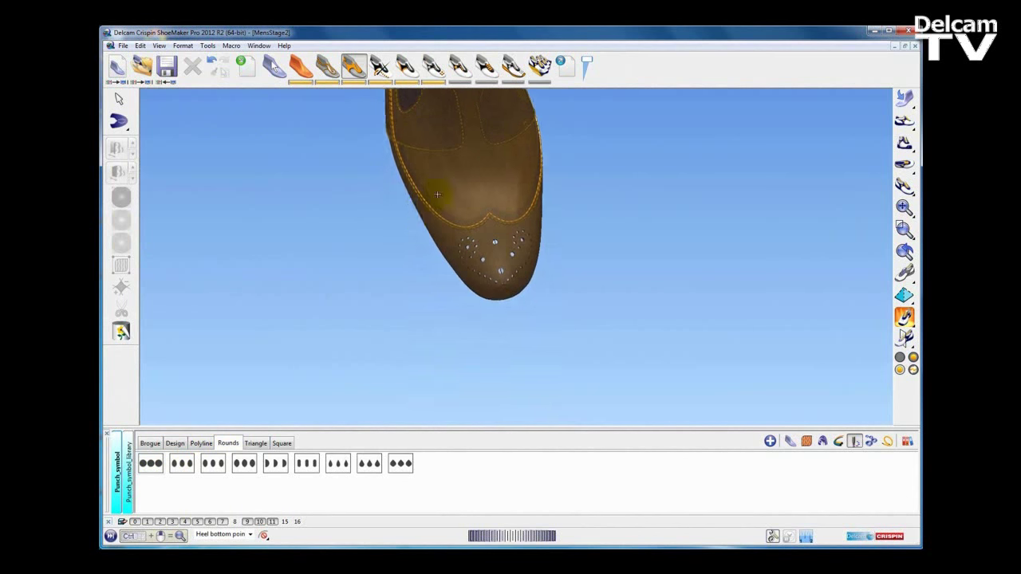
{"action": "scroll", "coordinate": [584, 288], "scroll_direction": "up", "scroll_amount": 5}
{"action": "middle_click_drag", "start_coordinate": [584, 289], "coordinate": [591, 258]}
{"action": "scroll", "coordinate": [597, 256], "scroll_direction": "up", "scroll_amount": 3}
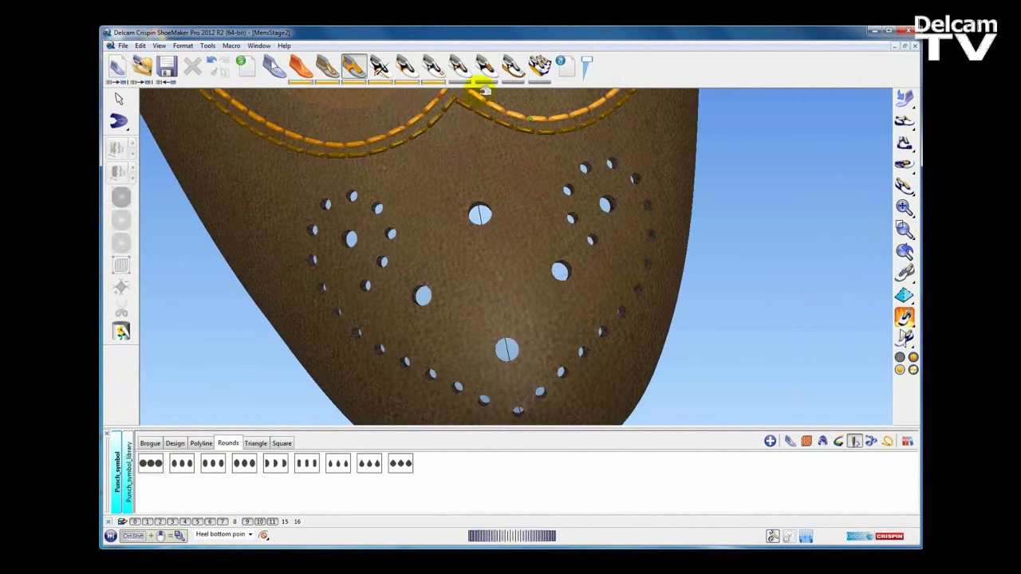
Draw a zigzag punch curve through four points on the toe cap, between the large holes and up towards the stitching.
{"action": "left_click", "coordinate": [436, 71]}
{"action": "mouse_move", "coordinate": [123, 125]}
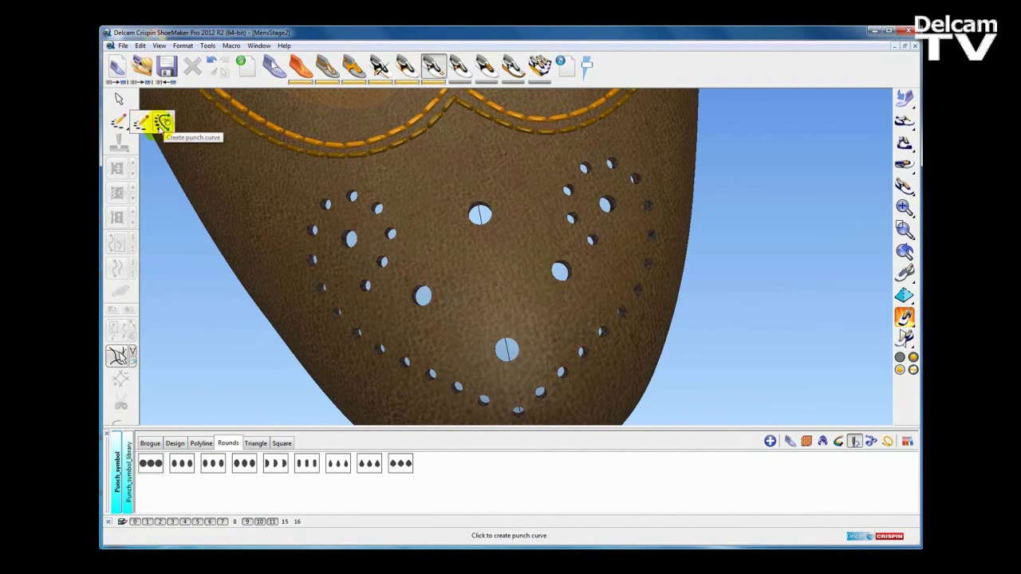
{"action": "left_click", "coordinate": [141, 125]}
{"action": "middle_click_drag", "start_coordinate": [254, 427], "coordinate": [255, 399], "text": "shift"}
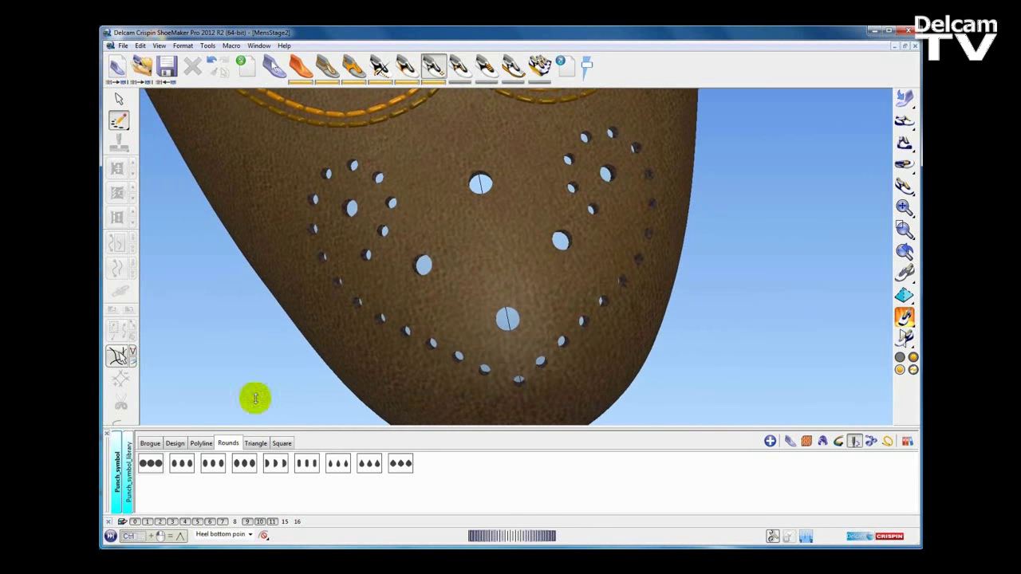
{"action": "middle_click_drag", "start_coordinate": [510, 333], "coordinate": [481, 319]}
{"action": "left_click", "coordinate": [403, 326]}
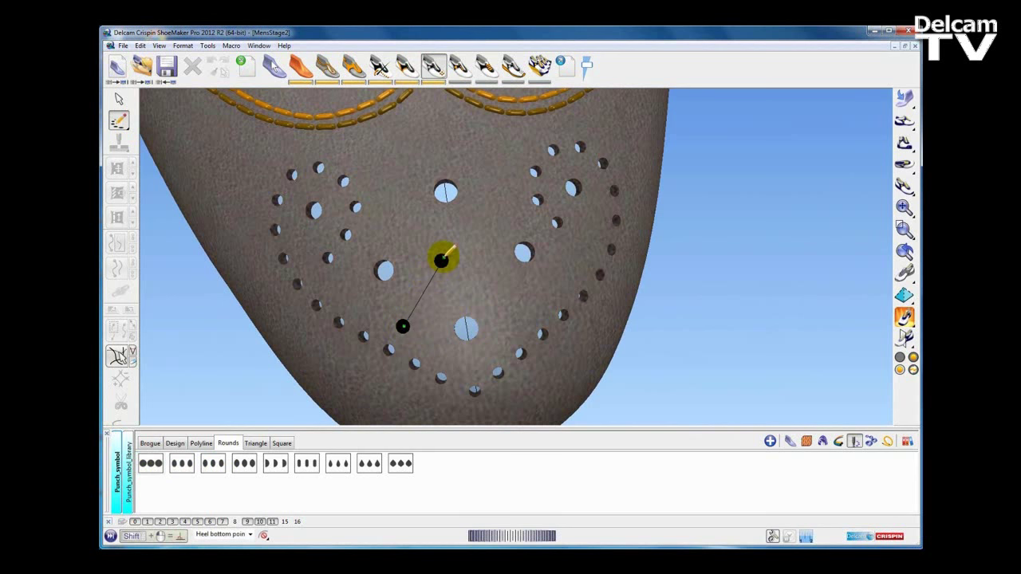
{"action": "left_click", "coordinate": [434, 256]}
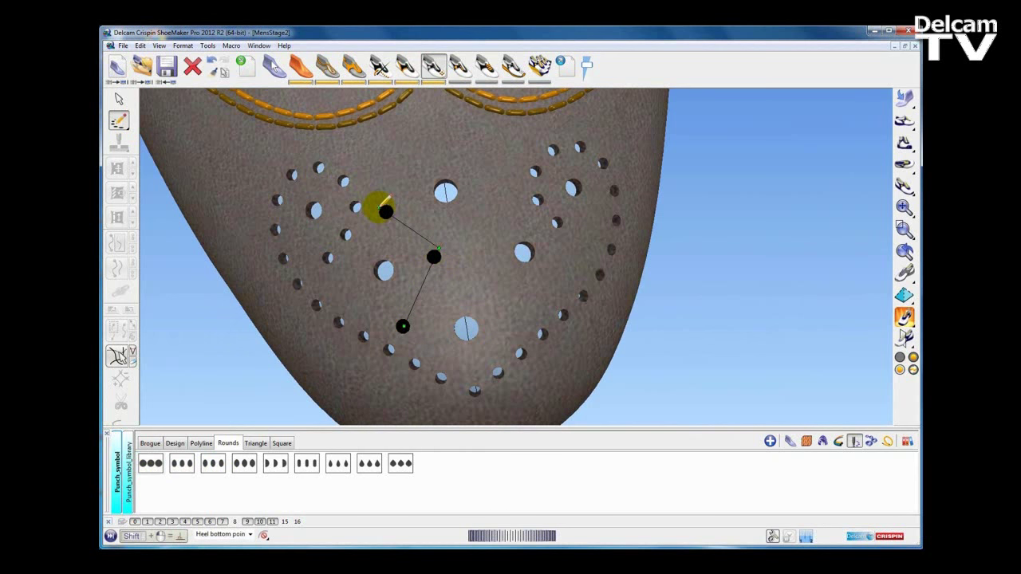
{"action": "left_click", "coordinate": [379, 208]}
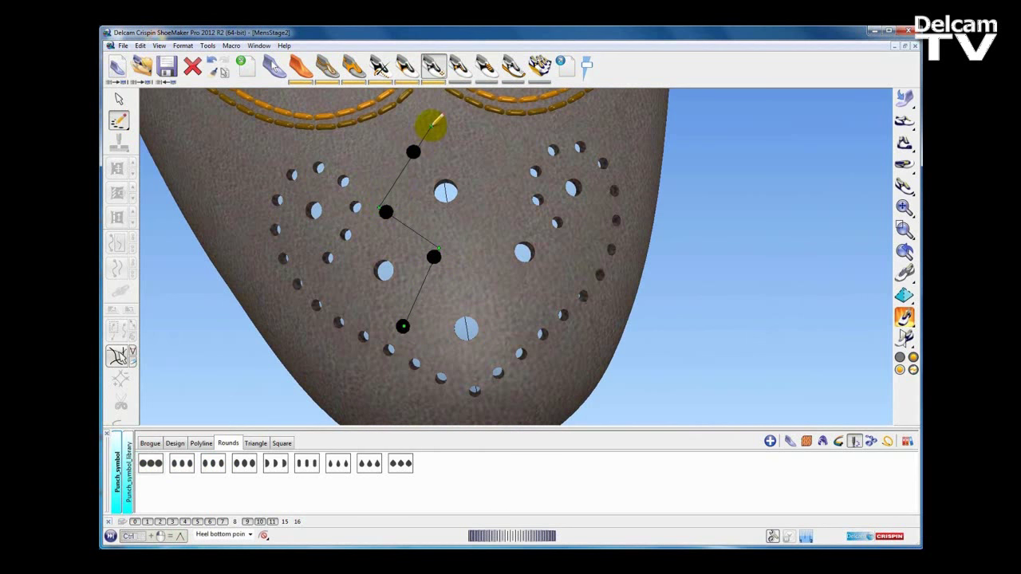
{"action": "double_click", "coordinate": [432, 125]}
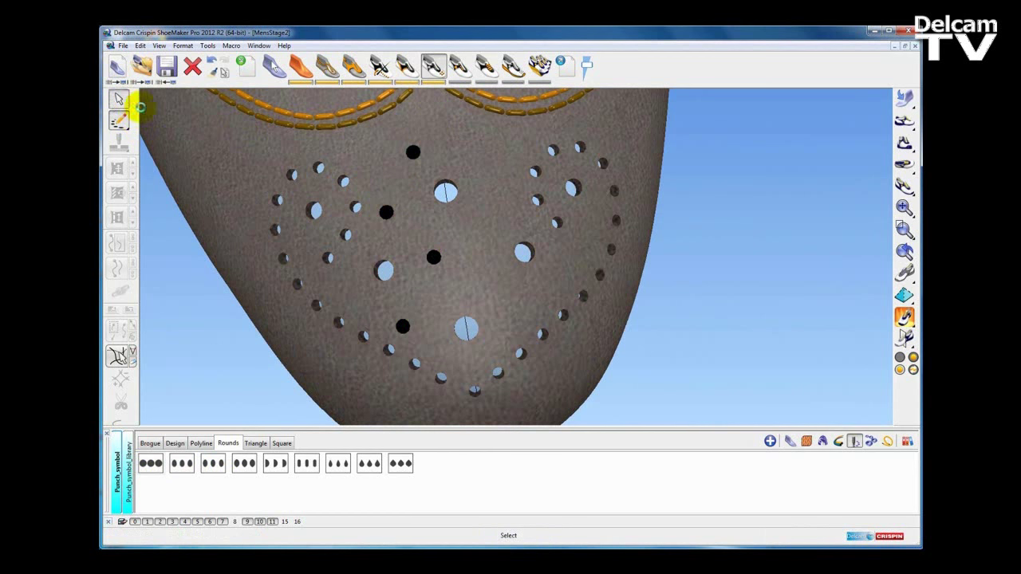
{"action": "left_click", "coordinate": [120, 99]}
{"action": "left_click", "coordinate": [589, 316]}
Display the Punches level and paste the style, level, transparency and material of the existing curved hole row onto the zigzag curve.
{"action": "middle_click_drag", "start_coordinate": [460, 287], "coordinate": [498, 296], "text": "shift"}
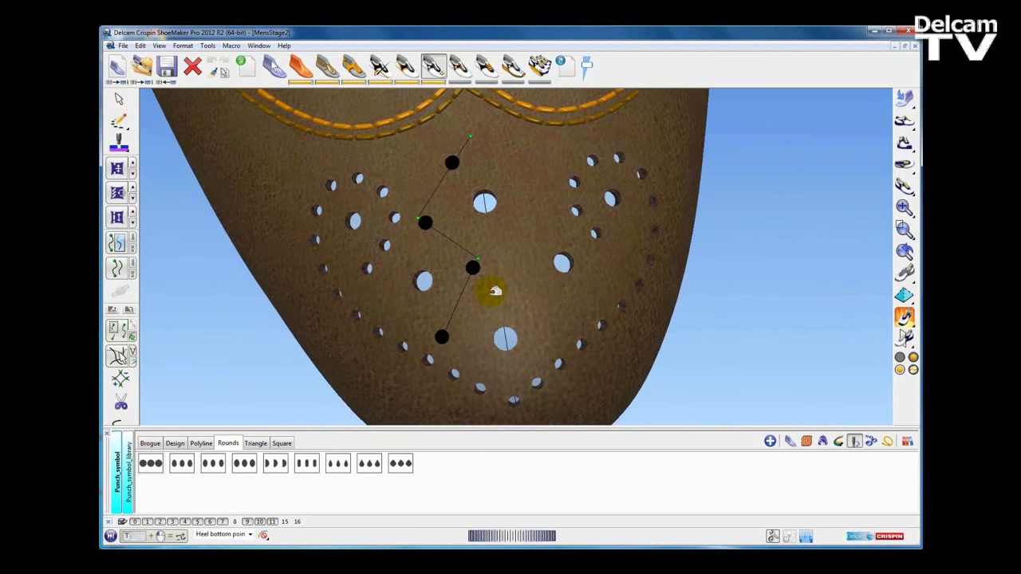
{"action": "left_click", "coordinate": [308, 463]}
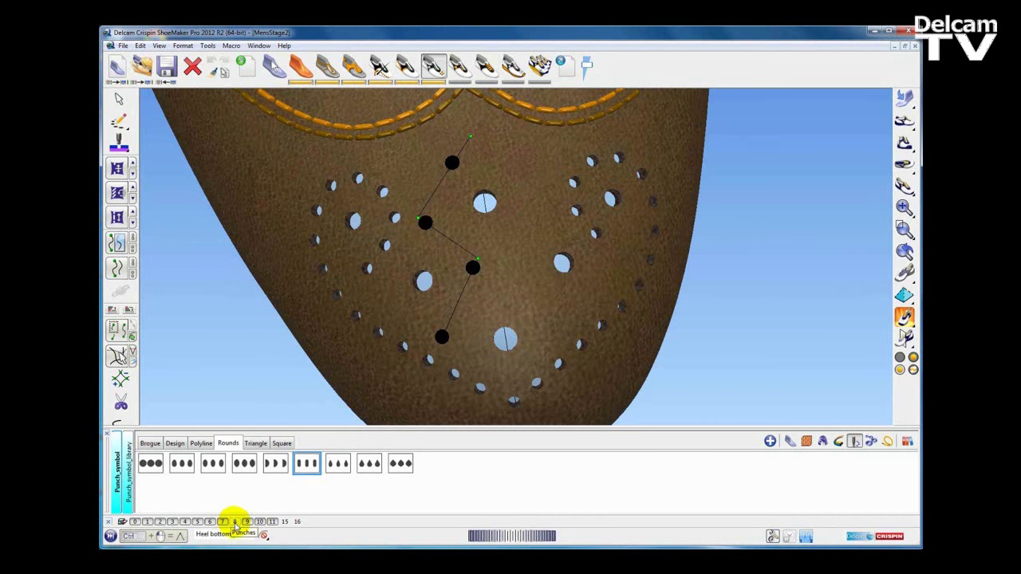
{"action": "left_click", "coordinate": [234, 521]}
{"action": "left_click", "coordinate": [387, 246]}
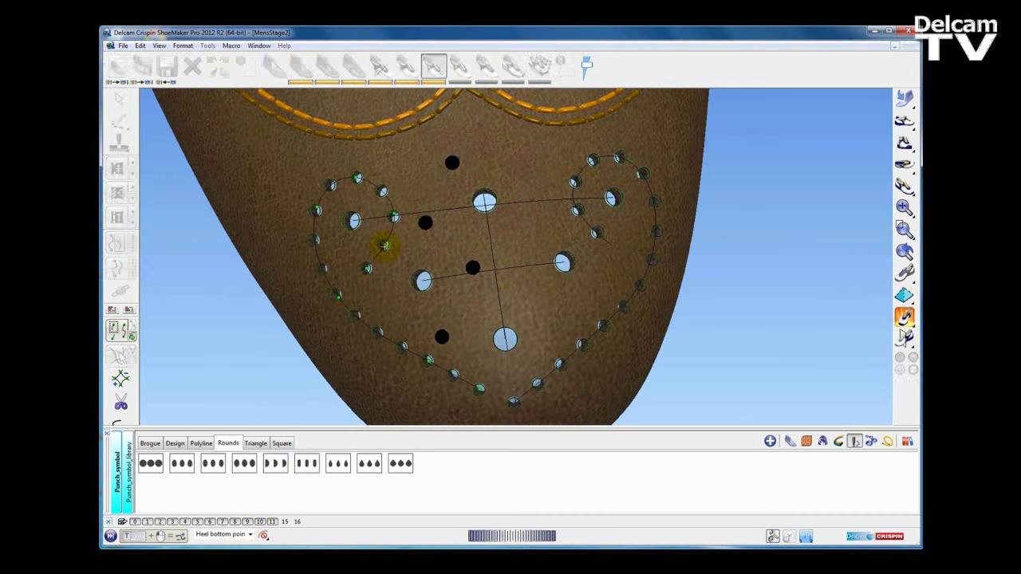
{"action": "left_click", "coordinate": [348, 179]}
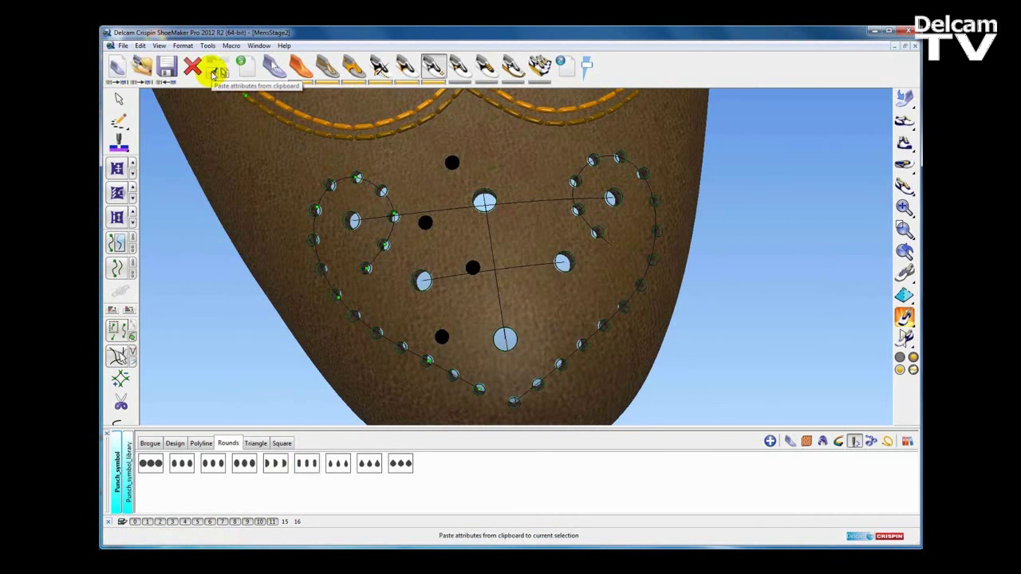
{"action": "left_click", "coordinate": [213, 74]}
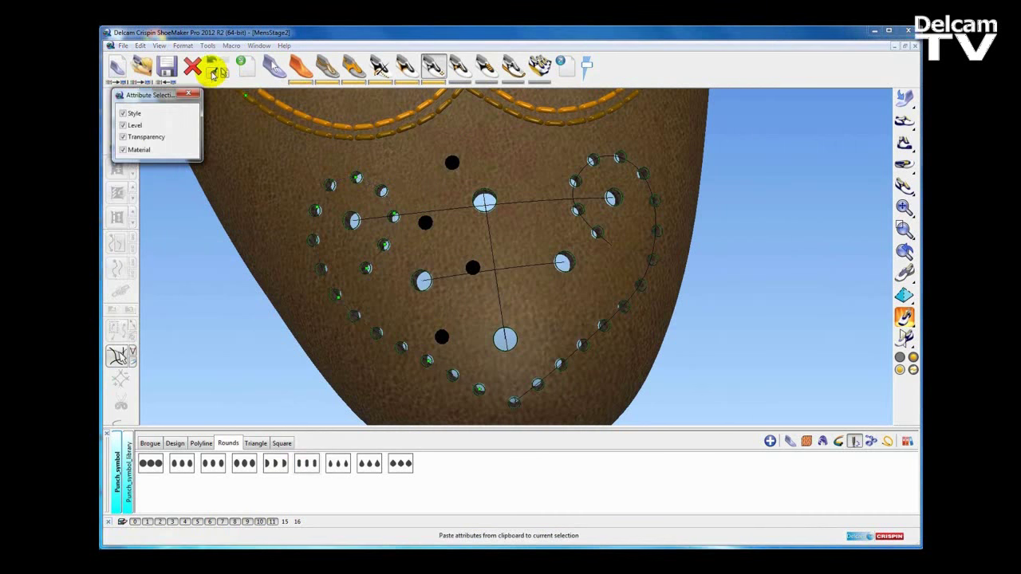
{"action": "left_click", "coordinate": [426, 224]}
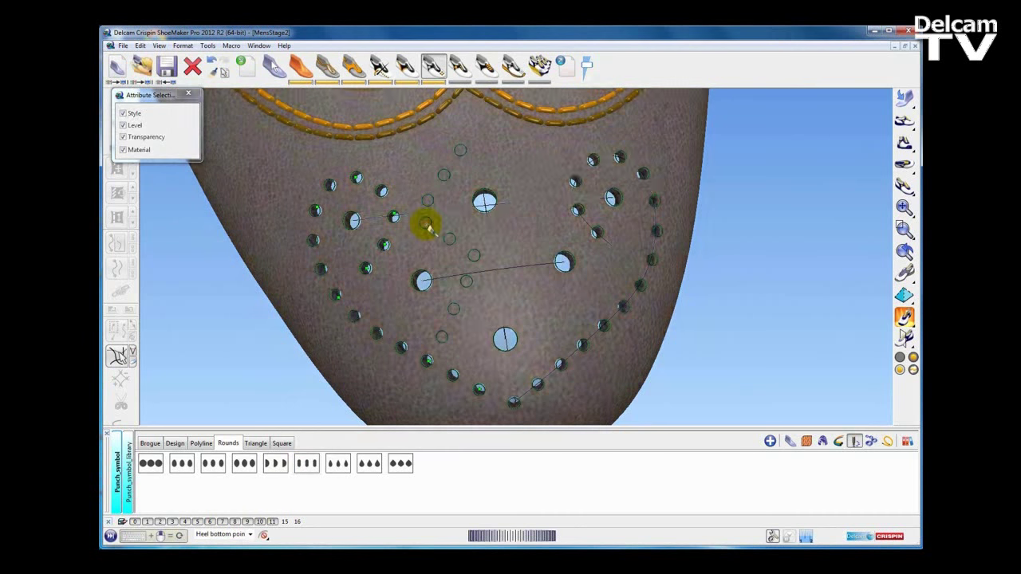
{"action": "left_click", "coordinate": [189, 94]}
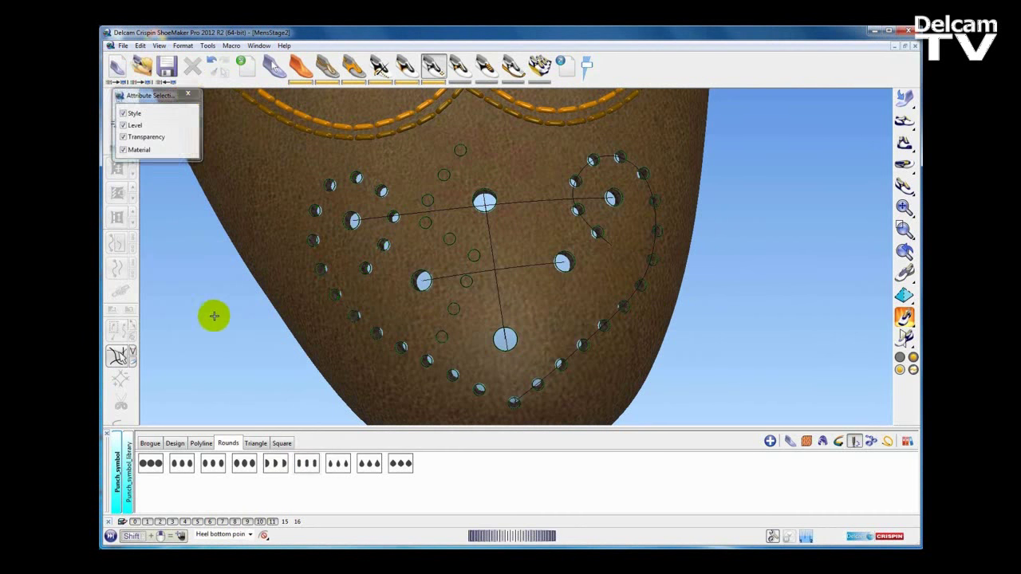
{"action": "left_click", "coordinate": [226, 339]}
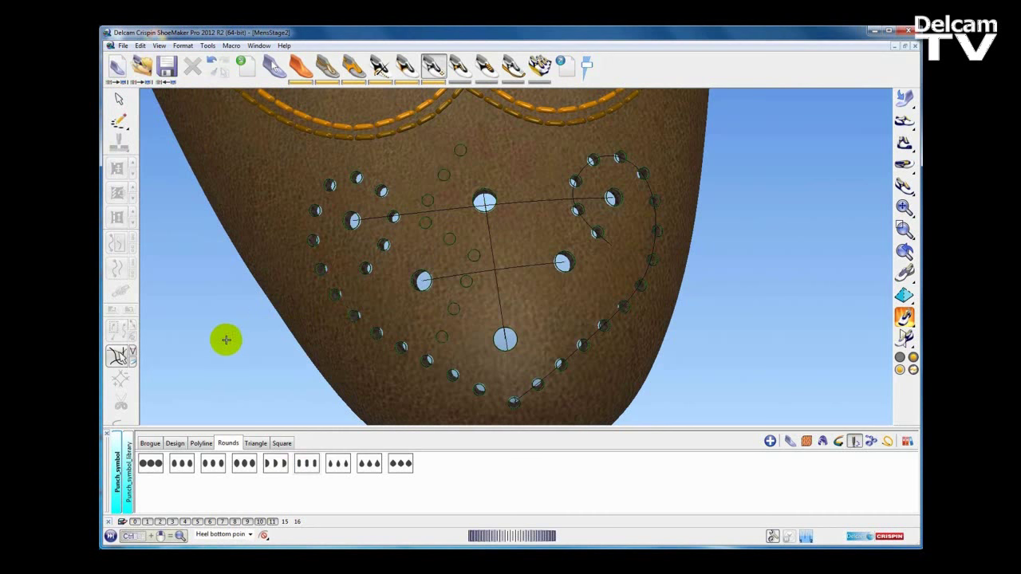
Mirror the zigzag punch curve to the other side of the toe cap as an unlinked copy.
{"action": "double_click", "coordinate": [438, 259]}
{"action": "left_click", "coordinate": [233, 355]}
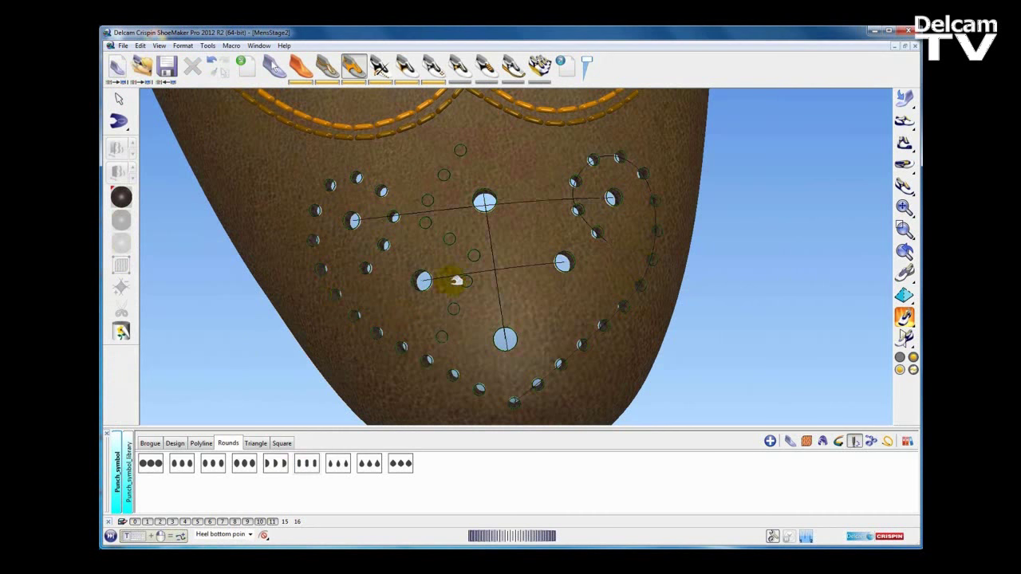
{"action": "double_click", "coordinate": [452, 241]}
{"action": "scroll", "coordinate": [452, 239], "scroll_direction": "down", "scroll_amount": 2}
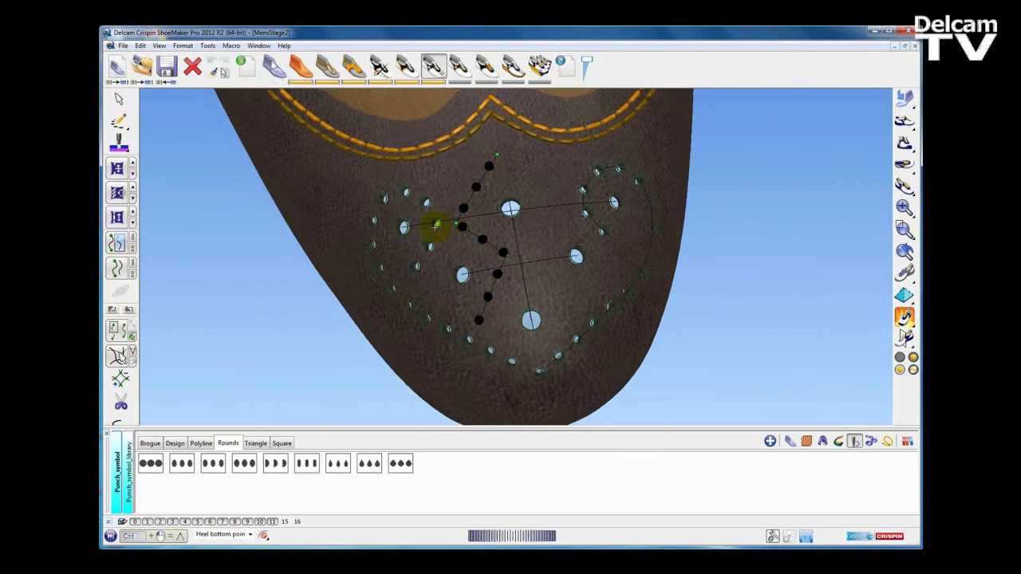
{"action": "middle_click_drag", "start_coordinate": [426, 228], "coordinate": [420, 229]}
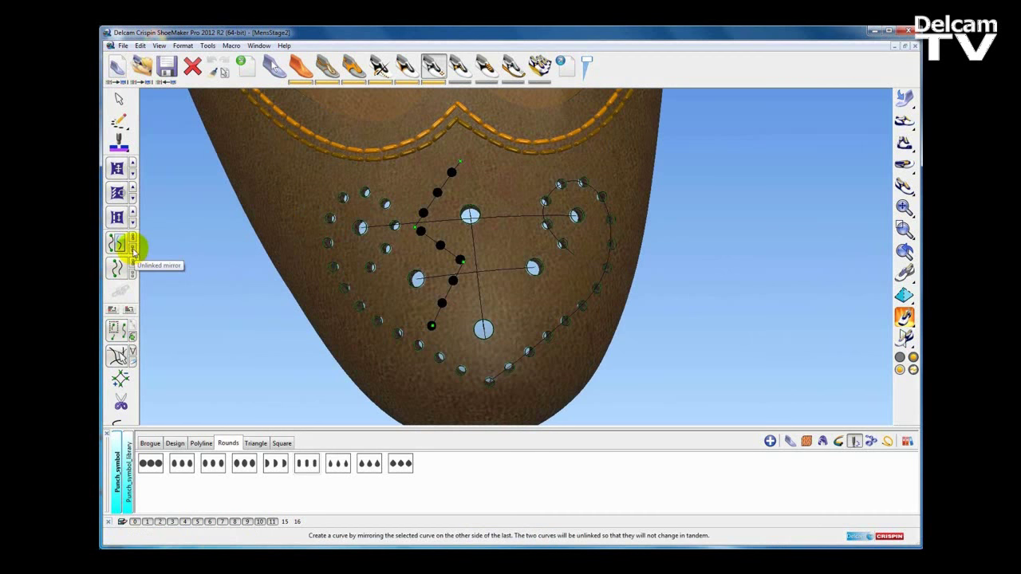
{"action": "left_click", "coordinate": [133, 253]}
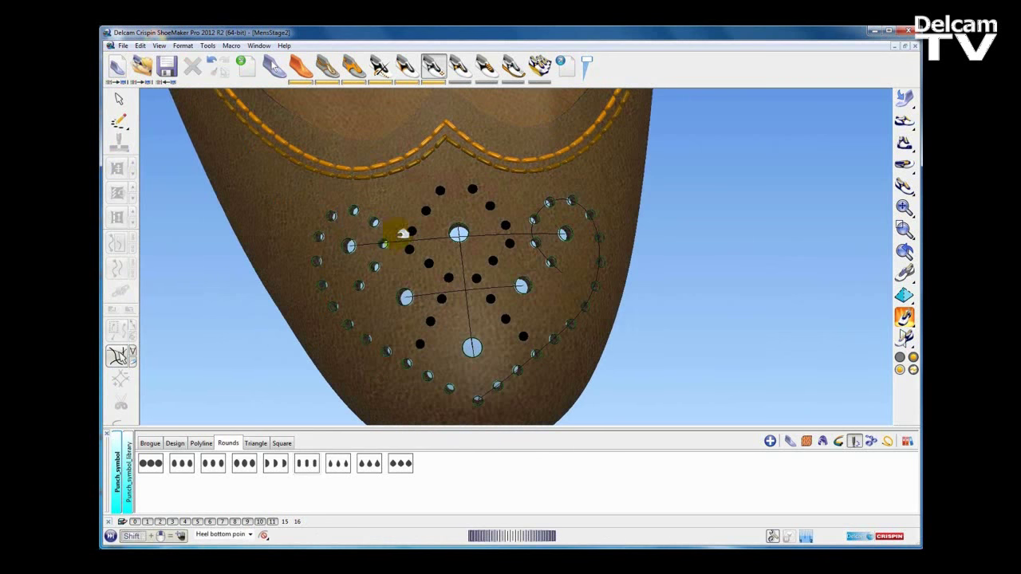
Punch both zigzag curves through the toe cap material.
{"action": "left_click", "coordinate": [429, 263]}
{"action": "left_click", "coordinate": [493, 262], "text": "shift"}
{"action": "scroll", "coordinate": [691, 314], "scroll_direction": "down", "scroll_amount": 2}
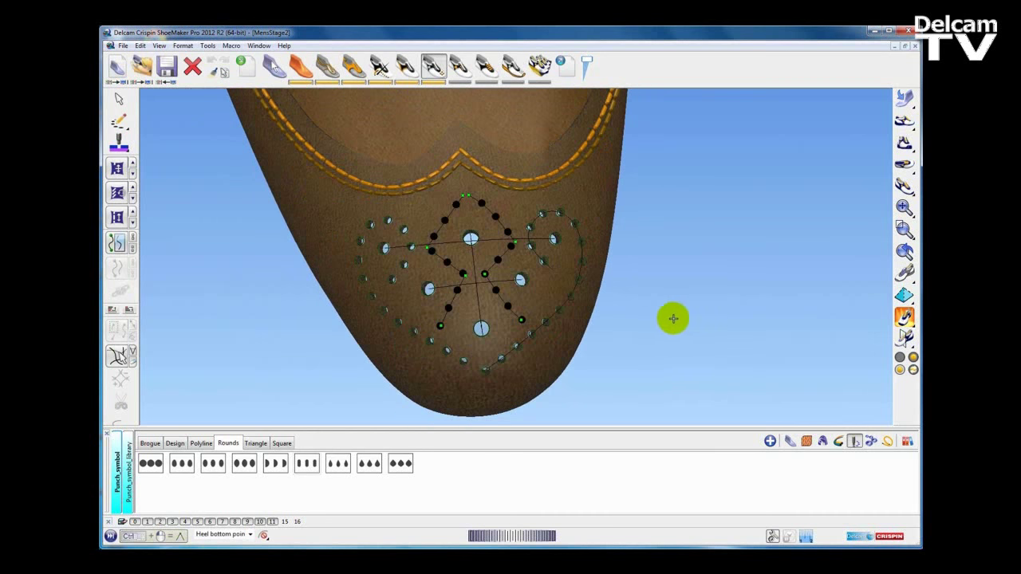
{"action": "left_click", "coordinate": [126, 150]}
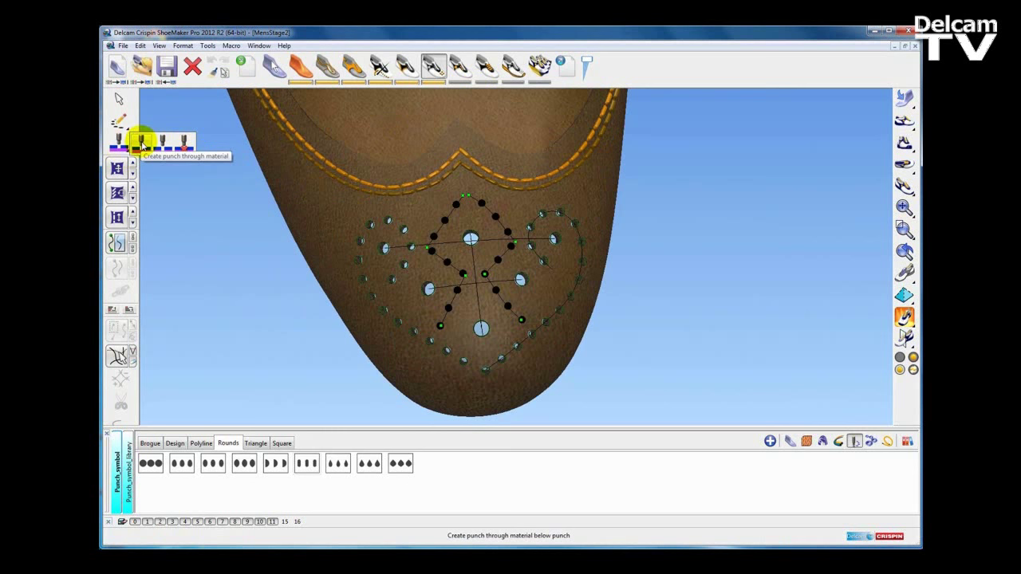
{"action": "left_click", "coordinate": [141, 144]}
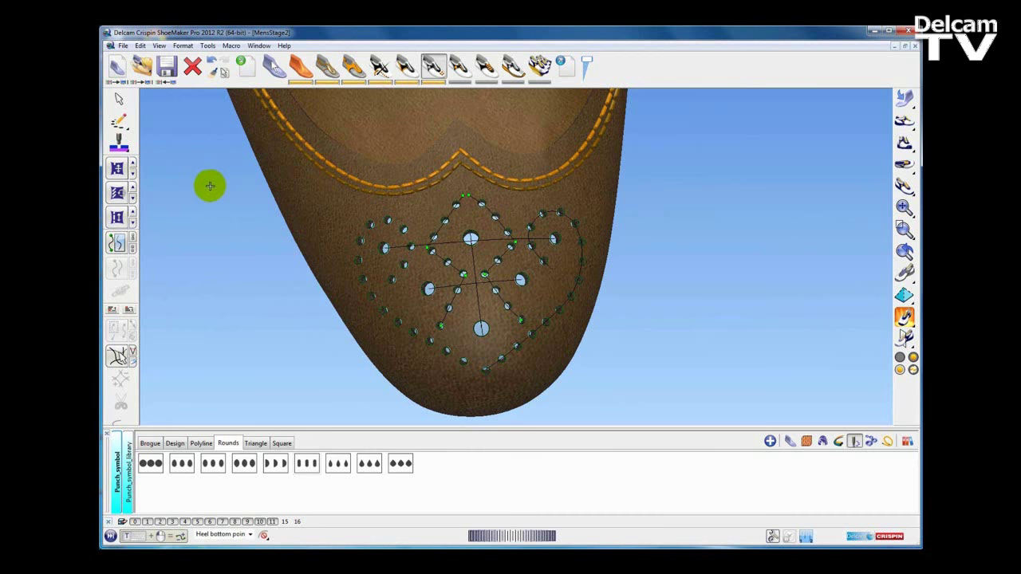
Hide the Punches level so the toe cap is displayed without its punch curves.
{"action": "middle_click_drag", "start_coordinate": [239, 202], "coordinate": [242, 196]}
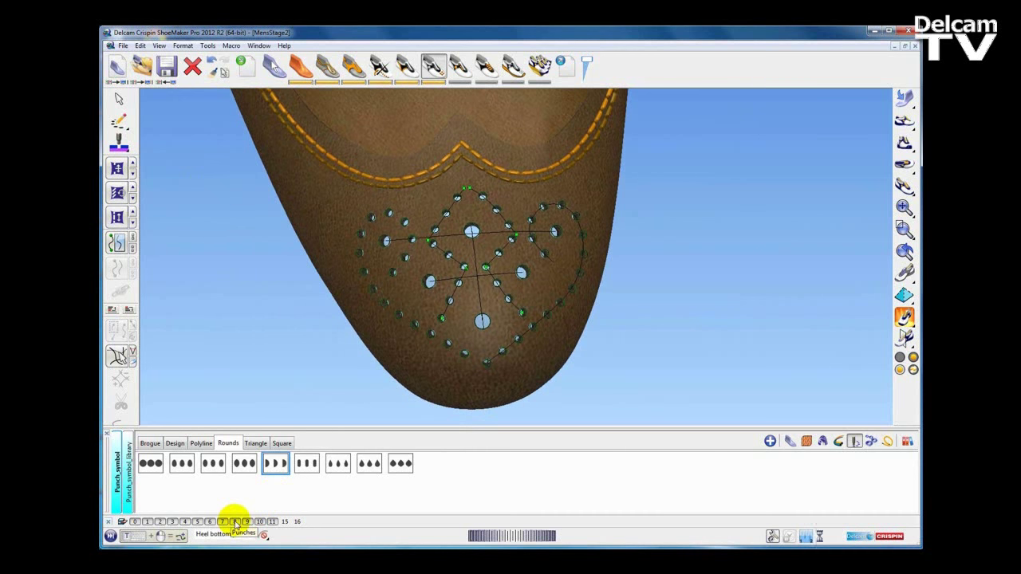
{"action": "left_click", "coordinate": [236, 523]}
{"action": "scroll", "coordinate": [280, 340], "scroll_direction": "down", "scroll_amount": 2}
{"action": "middle_click_drag", "start_coordinate": [280, 340], "coordinate": [271, 351]}
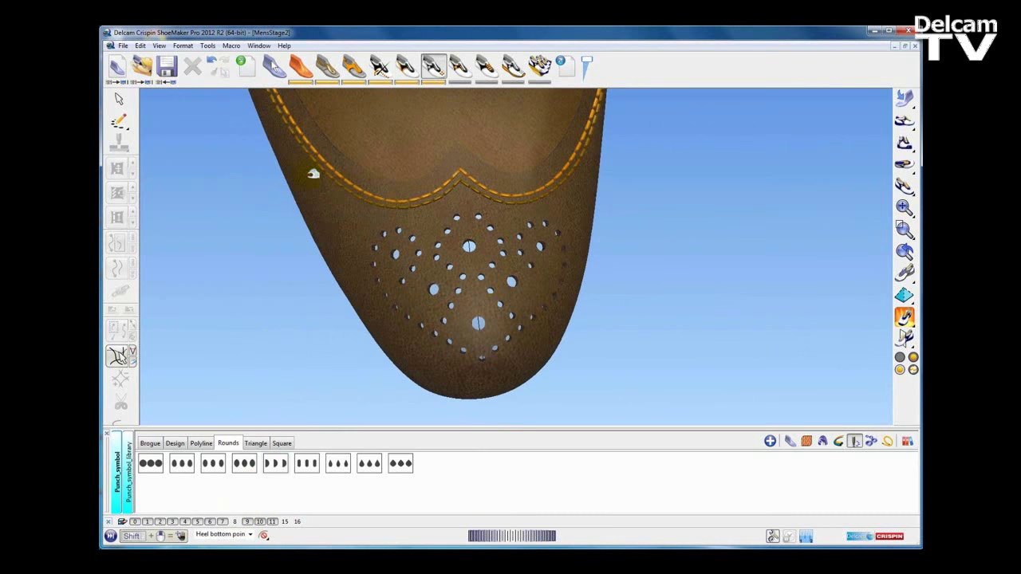
Adjust the size of the silver eyelet placed on the brown leather upper.
{"action": "scroll", "coordinate": [543, 339], "scroll_direction": "up", "scroll_amount": 4}
{"action": "key", "text": "Home"}
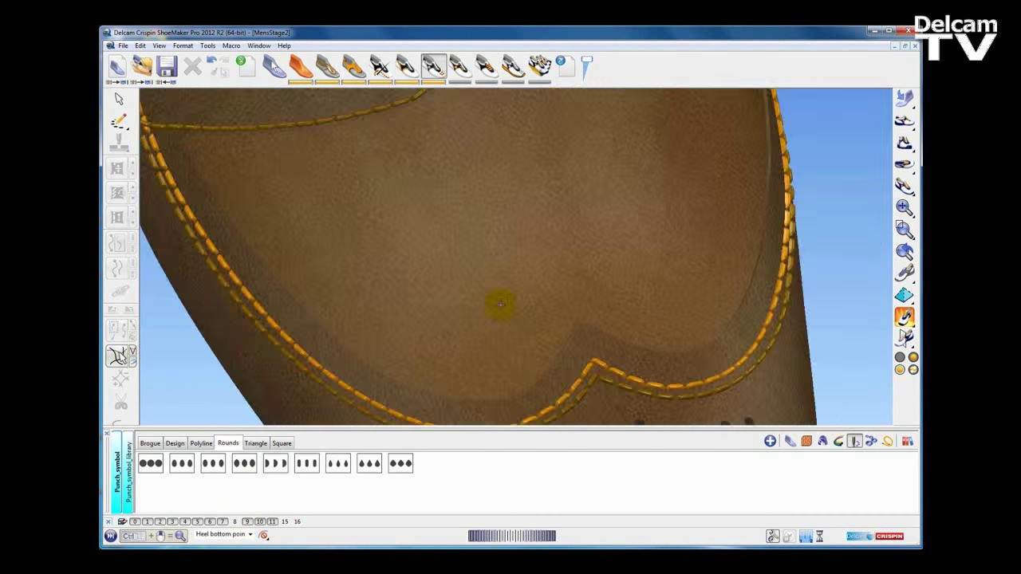
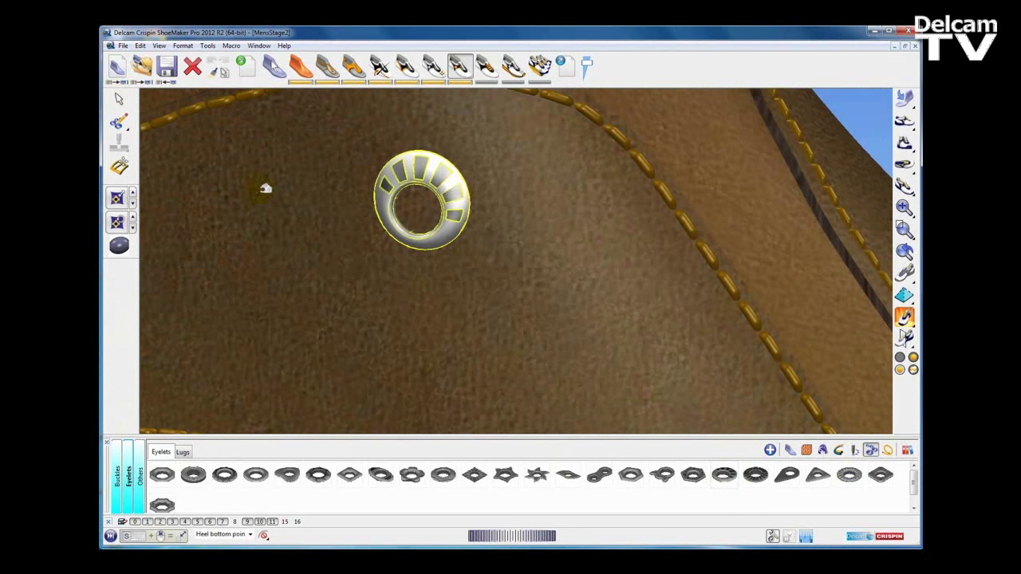
{"action": "scroll", "coordinate": [118, 223], "scroll_direction": "up", "scroll_amount": 3}
{"action": "scroll", "coordinate": [117, 223], "scroll_direction": "down", "scroll_amount": 2}
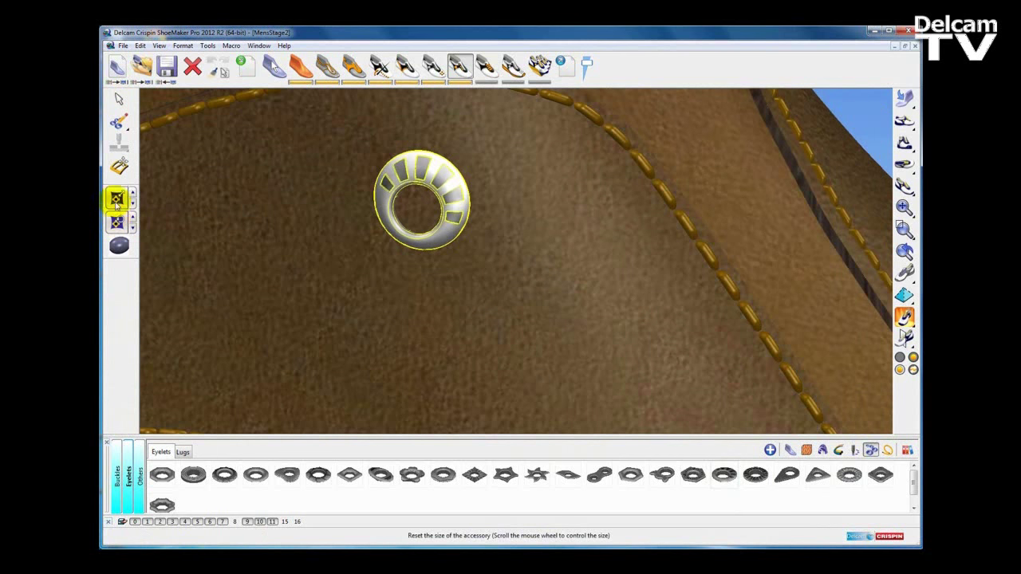
Adjust the size of the single eyelet on the shoe's side and delete it.
{"action": "scroll", "coordinate": [120, 197], "scroll_direction": "up", "scroll_amount": 2}
{"action": "scroll", "coordinate": [120, 197], "scroll_direction": "down", "scroll_amount": 1}
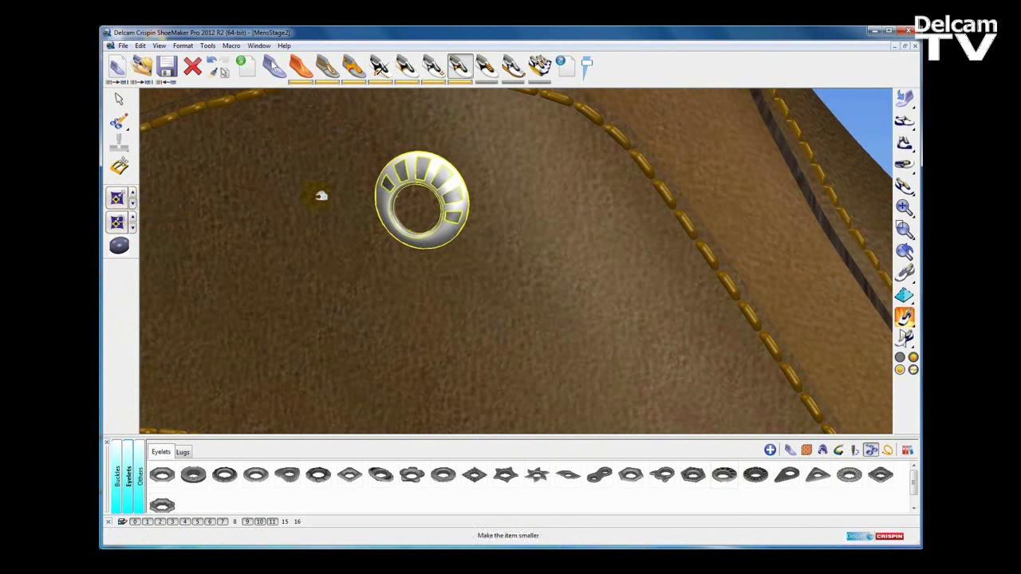
{"action": "scroll", "coordinate": [319, 195], "scroll_direction": "down", "scroll_amount": 2}
{"action": "left_click", "coordinate": [194, 67]}
{"action": "scroll", "coordinate": [507, 236], "scroll_direction": "down", "scroll_amount": 5}
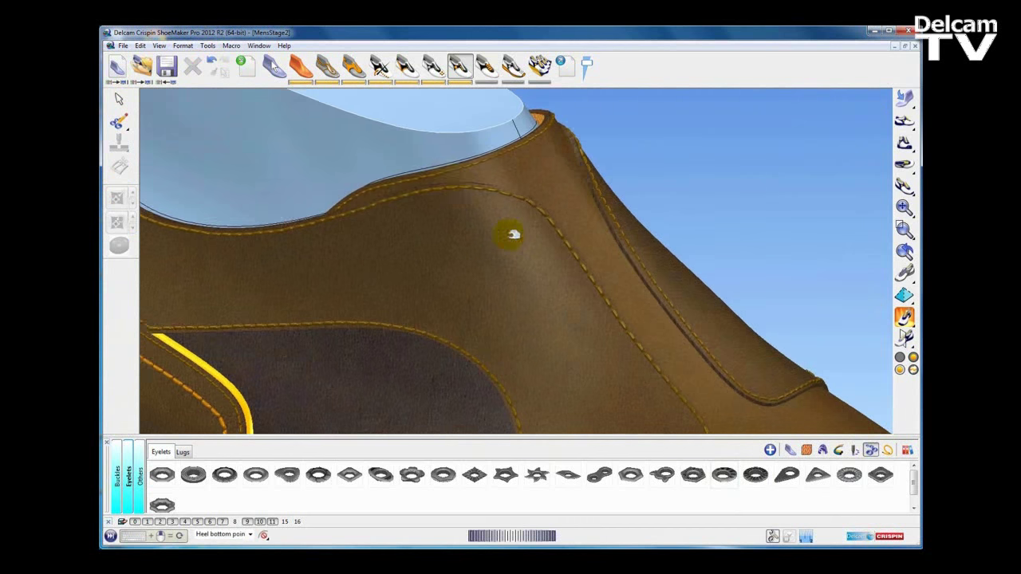
Lay ring eyelets with a segmented rim along a straight accessory curve down the side panel, parallel to its front stitching.
{"action": "left_click", "coordinate": [117, 123]}
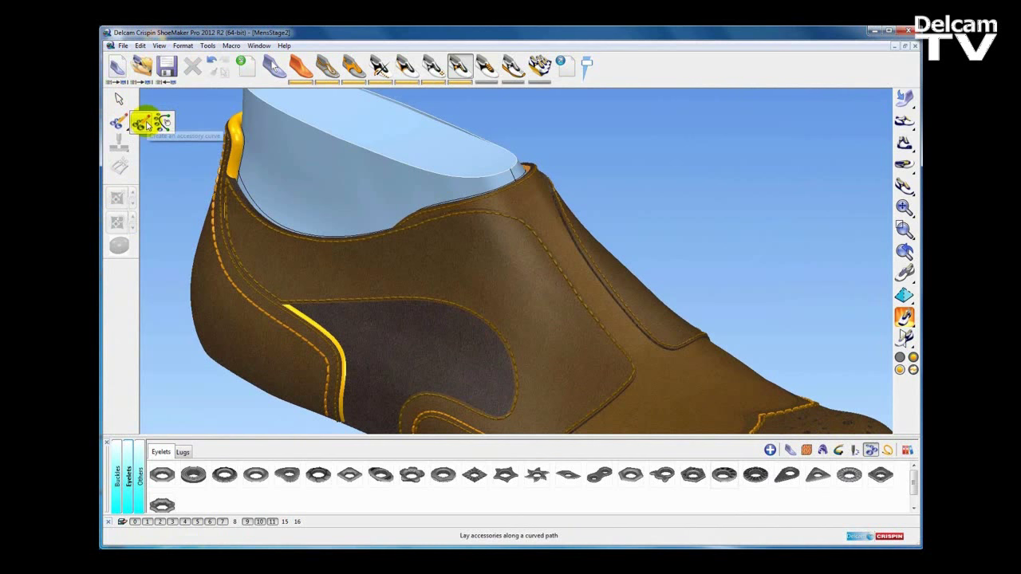
{"action": "left_click", "coordinate": [142, 124]}
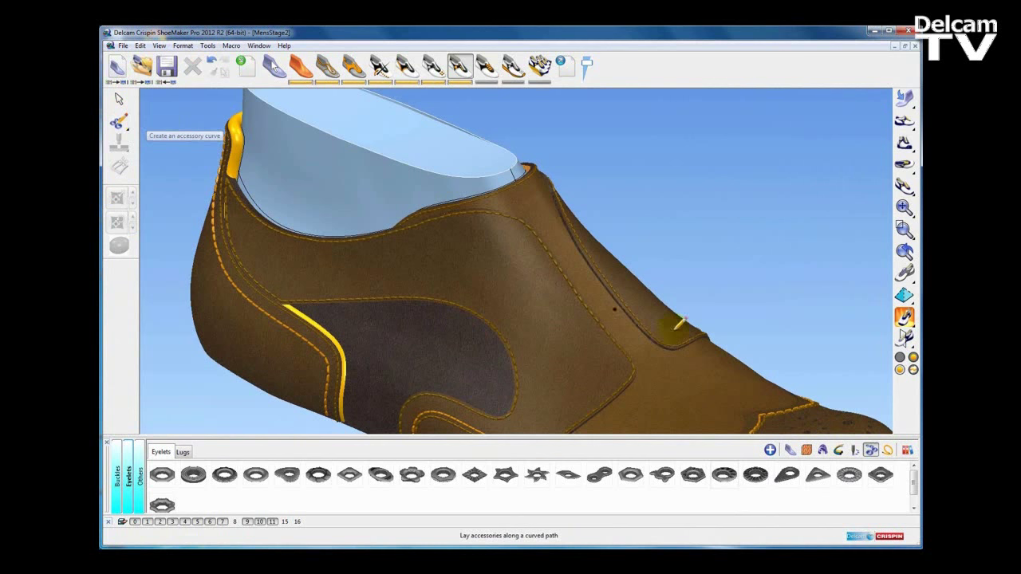
{"action": "middle_click_drag", "start_coordinate": [684, 329], "coordinate": [622, 267]}
{"action": "scroll", "coordinate": [622, 268], "scroll_direction": "down", "scroll_amount": 2}
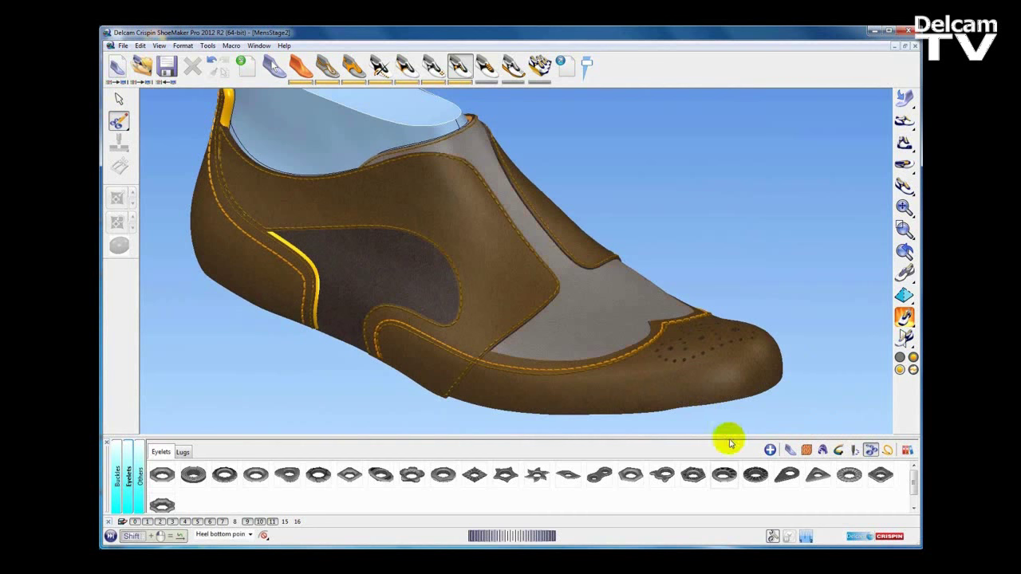
{"action": "left_click", "coordinate": [759, 478]}
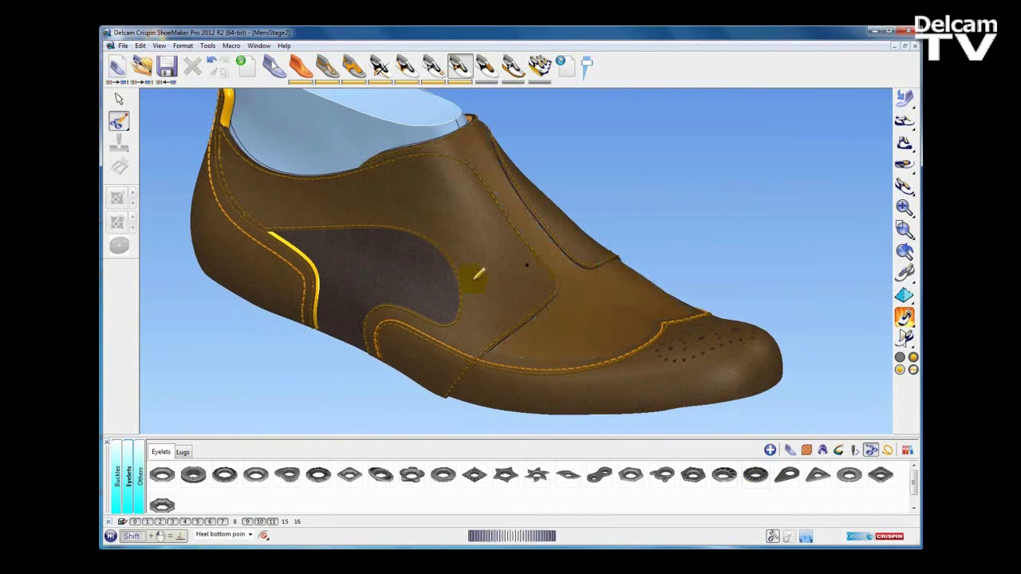
{"action": "middle_click_drag", "start_coordinate": [477, 277], "coordinate": [538, 286]}
{"action": "middle_click_drag", "start_coordinate": [486, 227], "coordinate": [539, 249]}
{"action": "scroll", "coordinate": [537, 248], "scroll_direction": "up", "scroll_amount": 2}
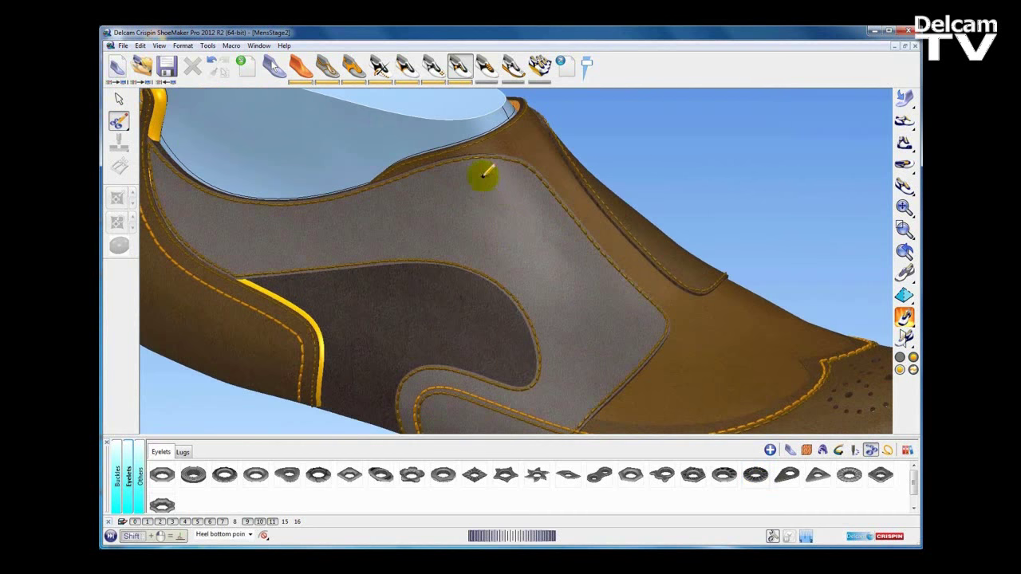
{"action": "left_click", "coordinate": [483, 176]}
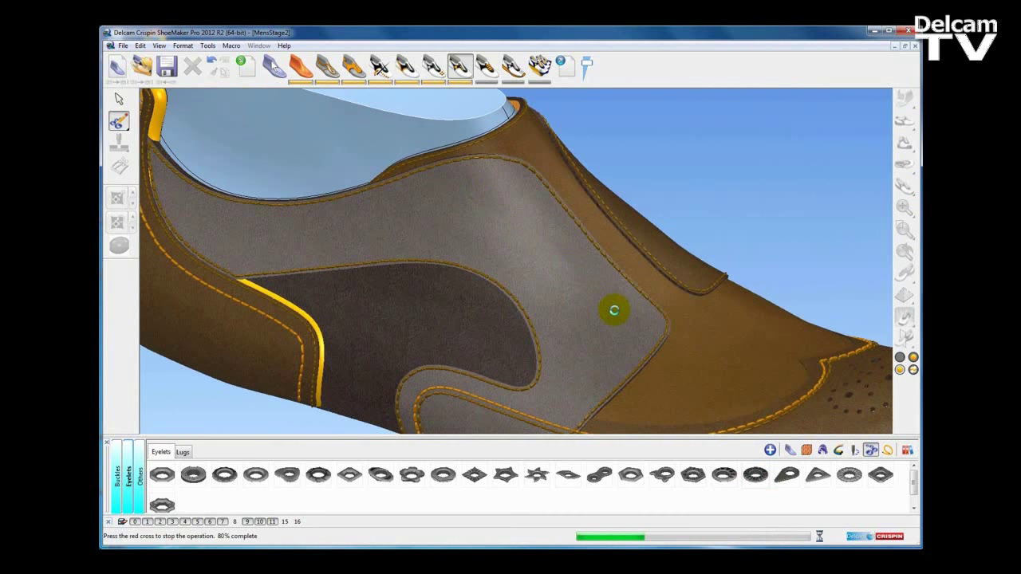
{"action": "middle_click_drag", "start_coordinate": [620, 316], "coordinate": [599, 280]}
{"action": "left_click", "coordinate": [613, 292]}
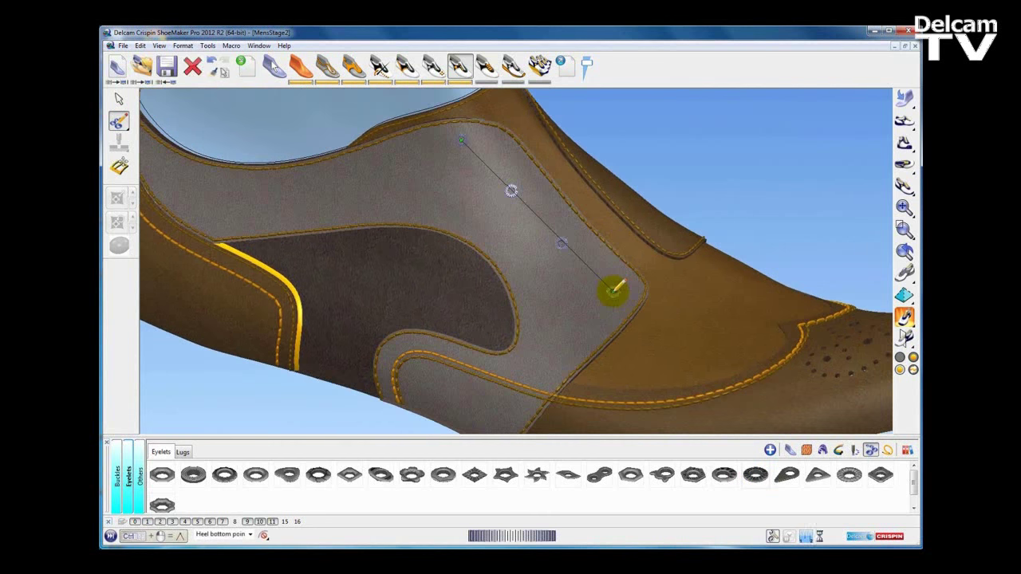
Enlarge the eyelets on the curve and adjust their separation gap to give a row of five.
{"action": "left_click", "coordinate": [118, 99]}
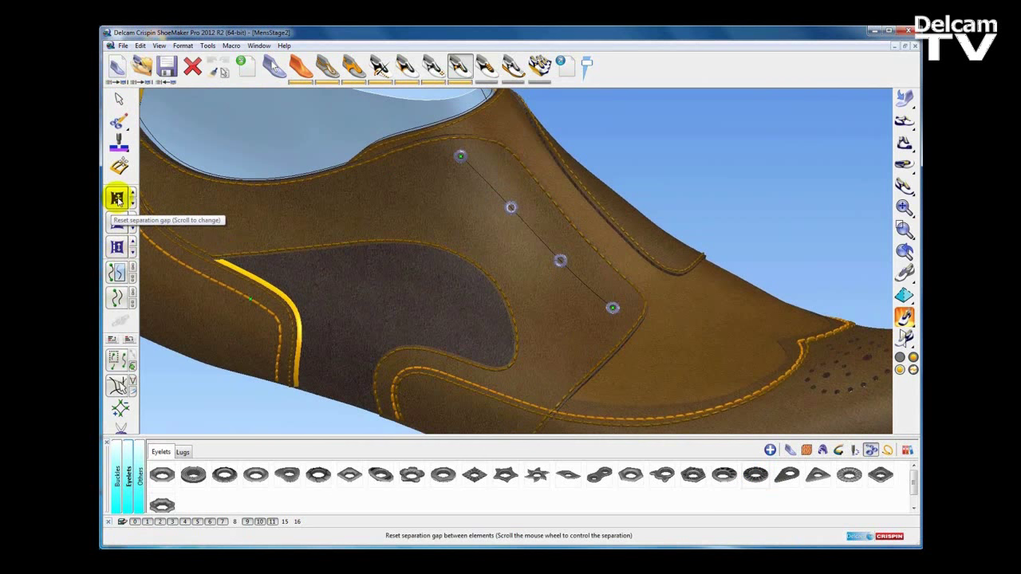
{"action": "scroll", "coordinate": [119, 248], "scroll_direction": "up", "scroll_amount": 6}
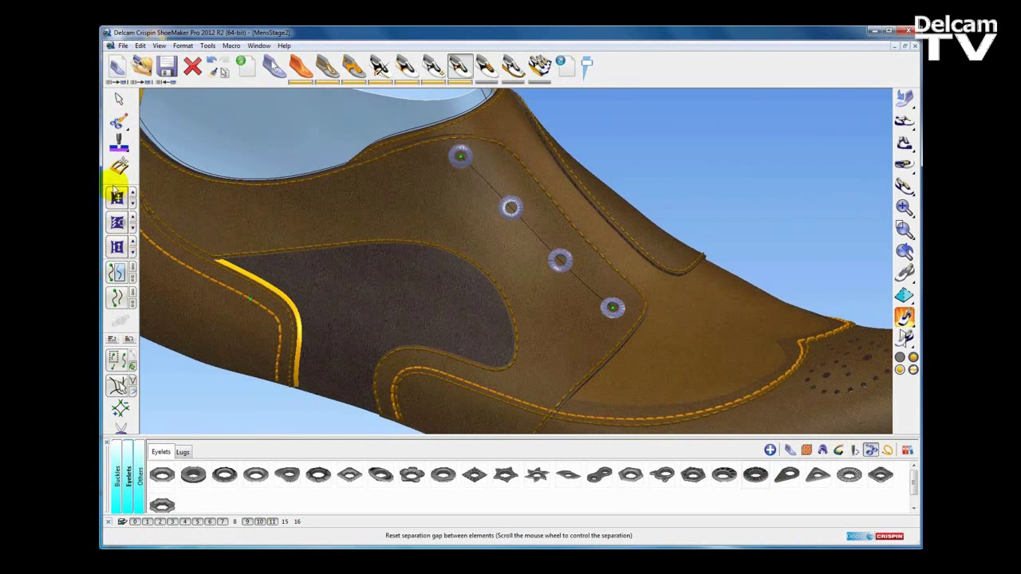
{"action": "scroll", "coordinate": [121, 199], "scroll_direction": "down", "scroll_amount": 2}
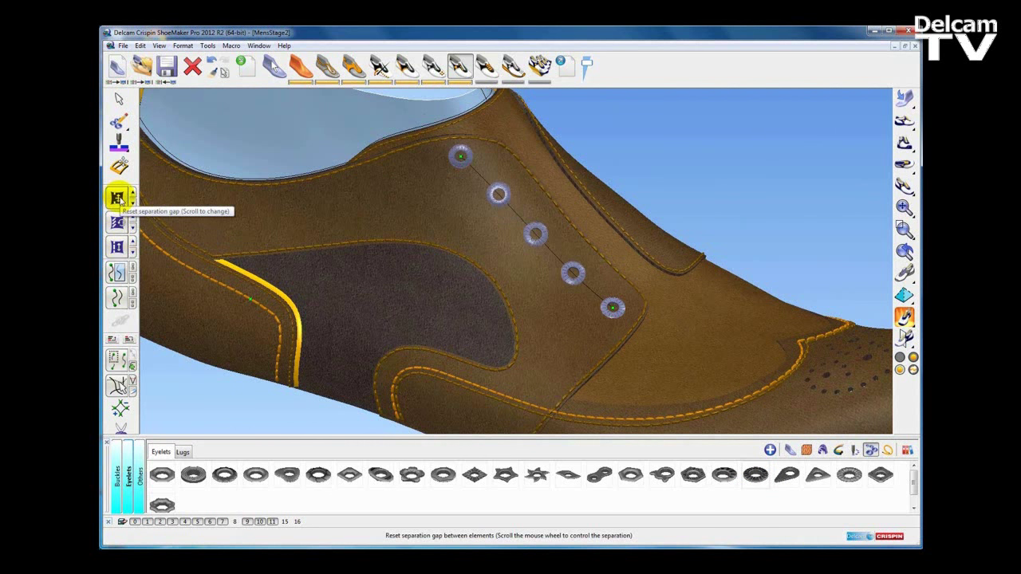
{"action": "scroll", "coordinate": [431, 277], "scroll_direction": "down", "scroll_amount": 2}
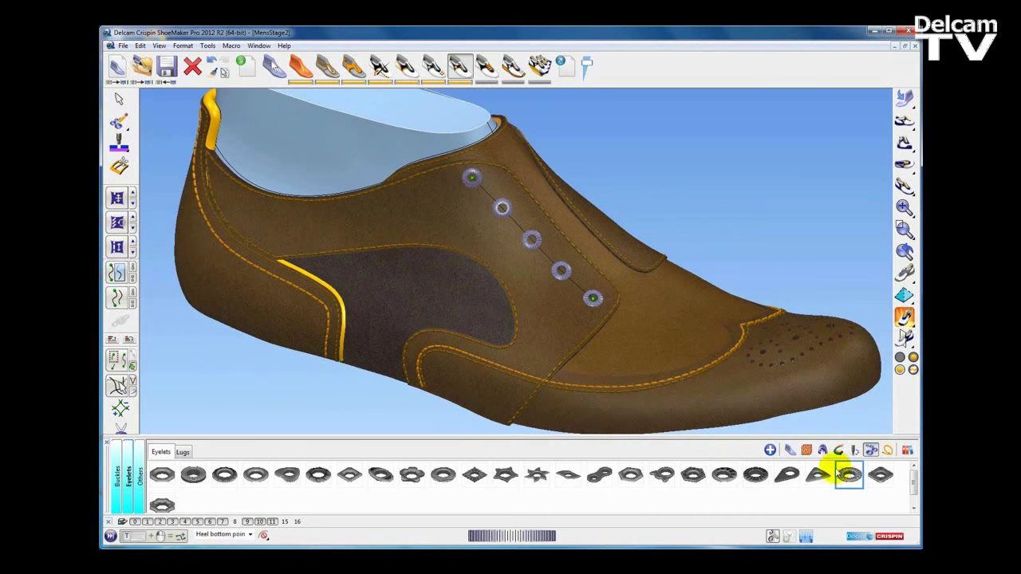
Apply an orange copper material from the Metal textures to the row of eyelets.
{"action": "left_click", "coordinate": [807, 450]}
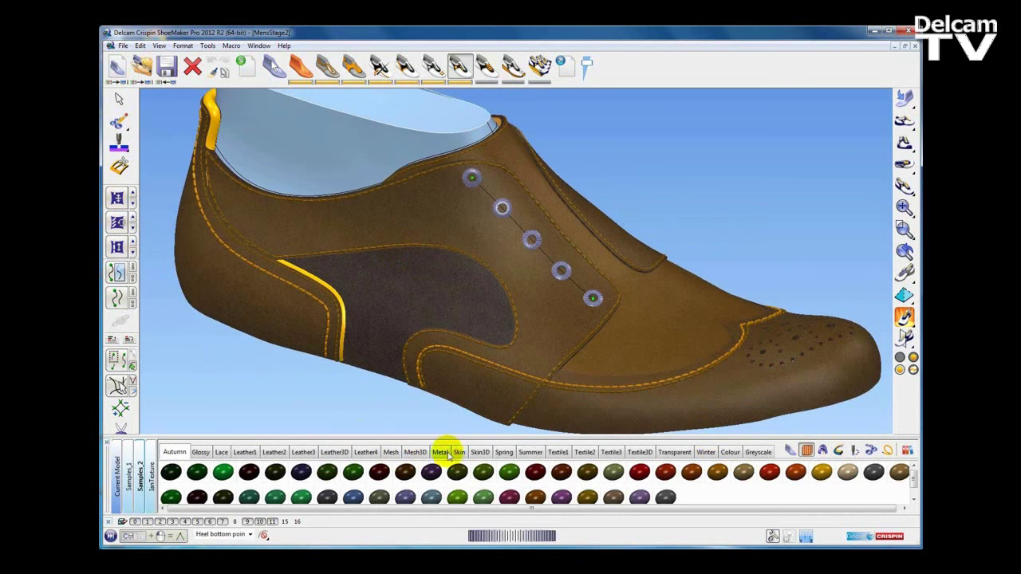
{"action": "left_click", "coordinate": [440, 454]}
{"action": "left_click", "coordinate": [430, 497]}
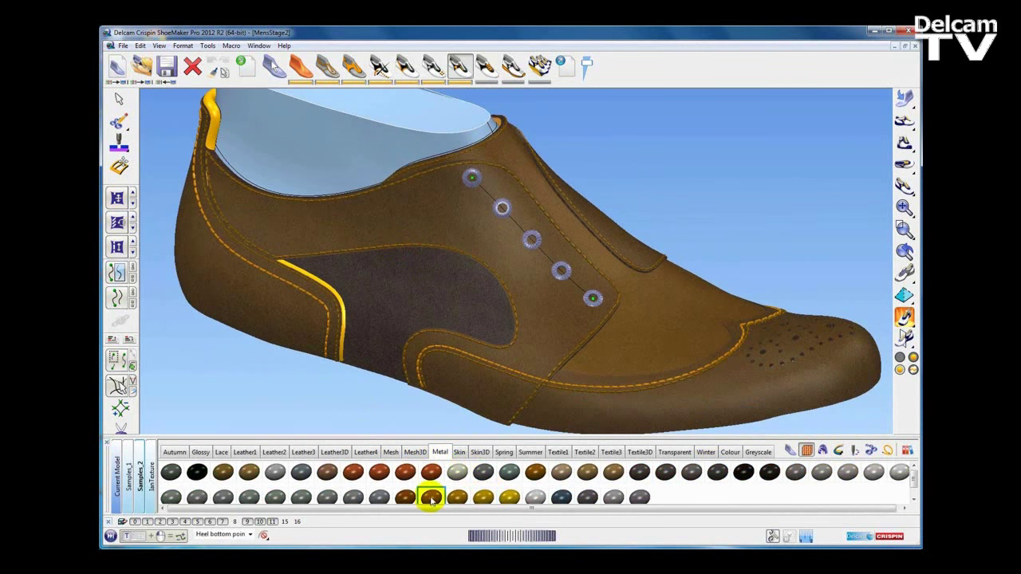
{"action": "left_click_drag", "start_coordinate": [307, 419], "coordinate": [295, 405]}
Mirror the eyelet curve to the other side of the last as an unlinked copy.
{"action": "middle_click_drag", "start_coordinate": [764, 265], "coordinate": [630, 285]}
{"action": "middle_click_drag", "start_coordinate": [697, 305], "coordinate": [330, 296]}
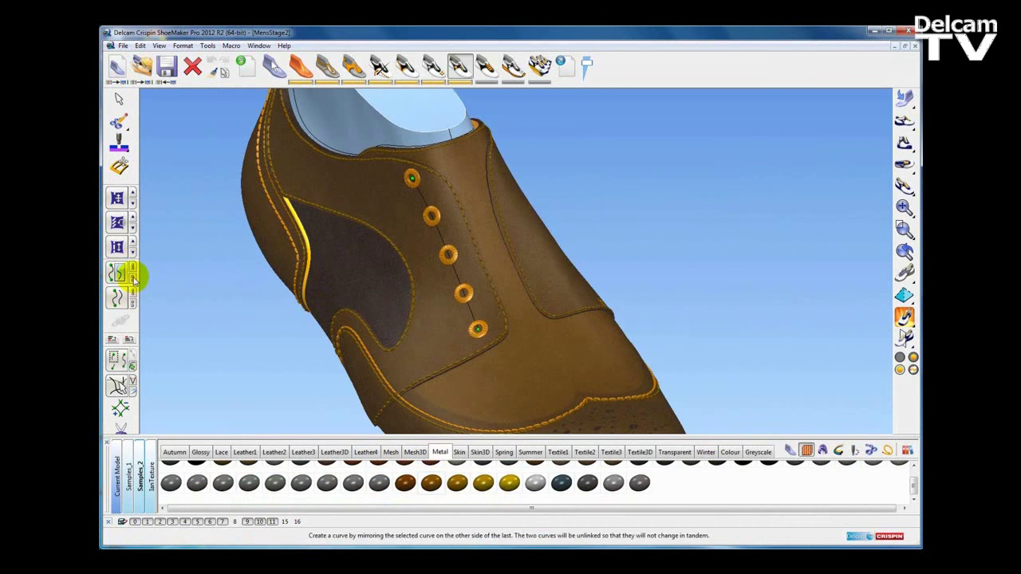
{"action": "left_click", "coordinate": [134, 281]}
{"action": "left_click", "coordinate": [254, 320]}
{"action": "middle_click_drag", "start_coordinate": [626, 293], "coordinate": [518, 265]}
{"action": "scroll", "coordinate": [457, 249], "scroll_direction": "up", "scroll_amount": 5}
{"action": "scroll", "coordinate": [475, 251], "scroll_direction": "down", "scroll_amount": 5}
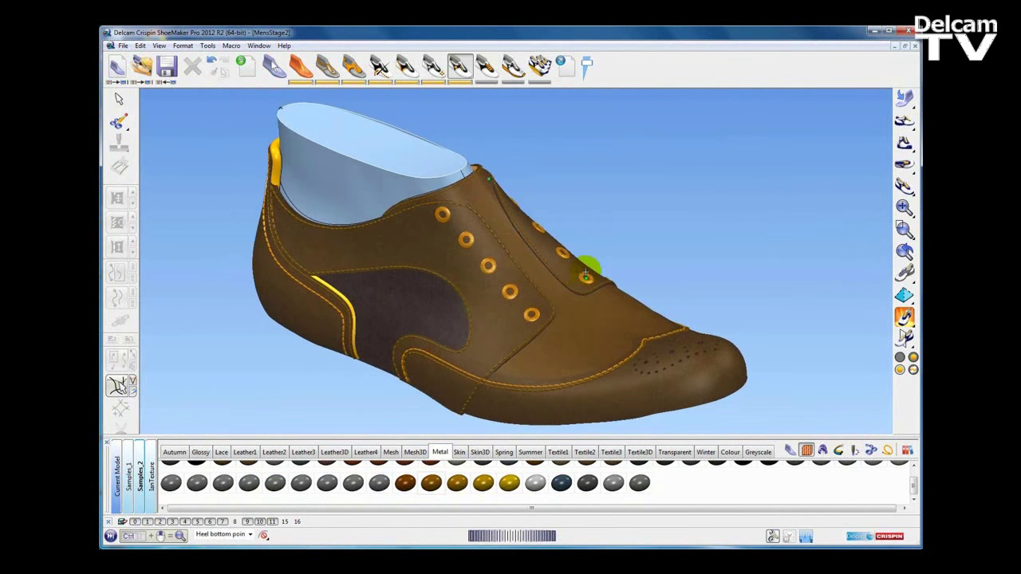
{"action": "middle_click_drag", "start_coordinate": [590, 272], "coordinate": [592, 276]}
{"action": "middle_click_drag", "start_coordinate": [716, 282], "coordinate": [729, 306]}
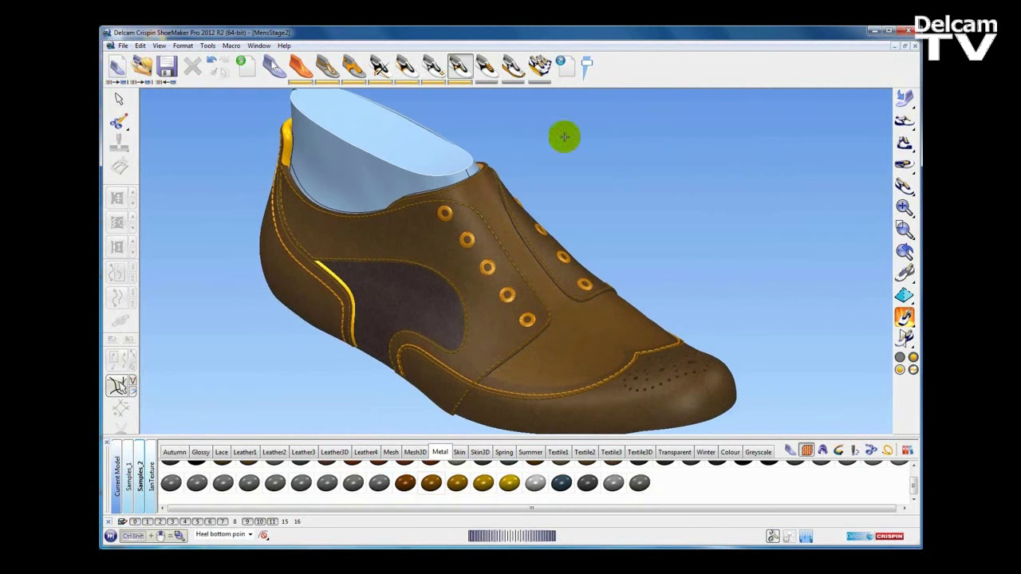
Create Criss Cross lacing through the five eyelet pairs of the two mirrored rows.
{"action": "left_click", "coordinate": [486, 65]}
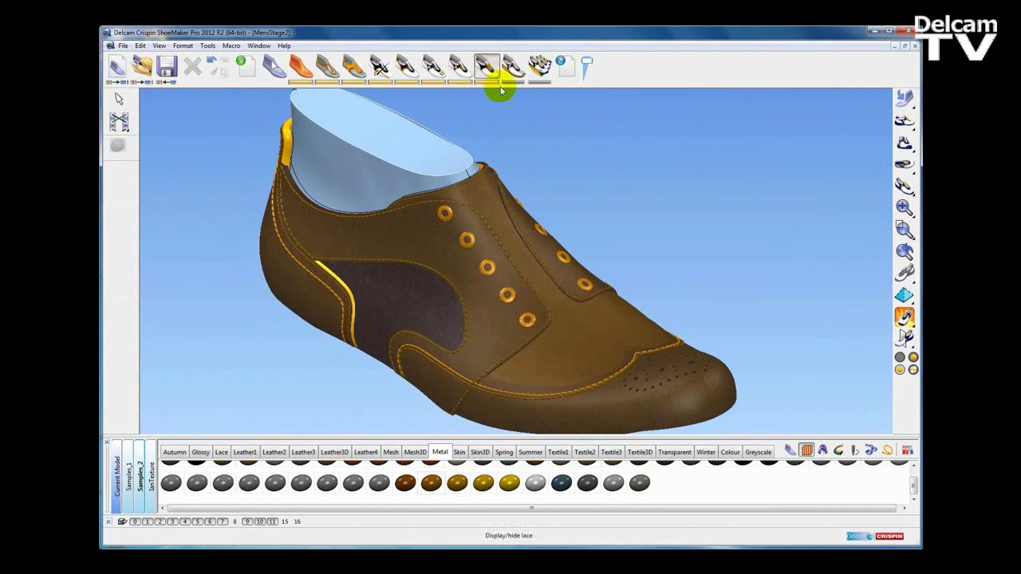
{"action": "left_click", "coordinate": [124, 125]}
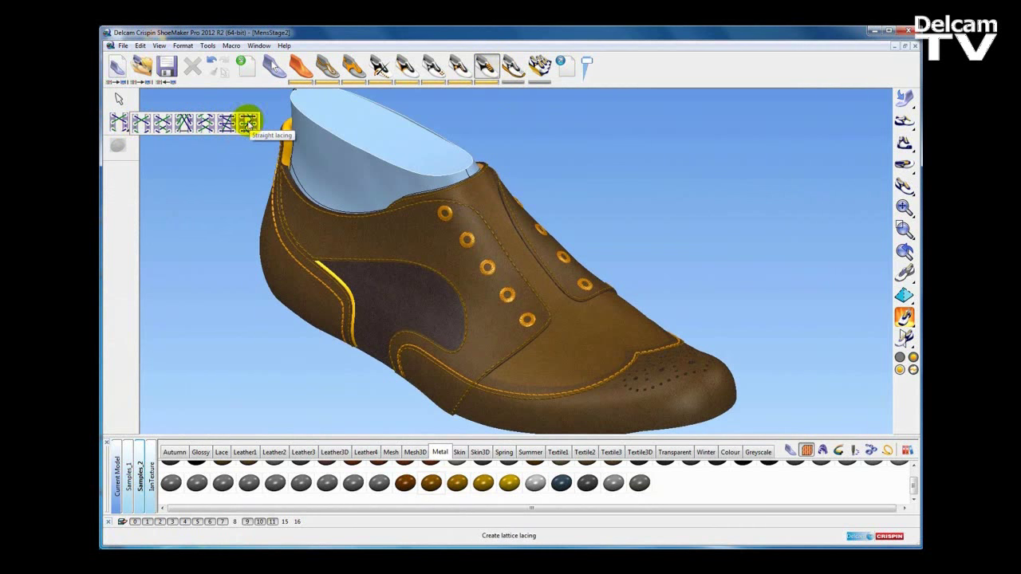
{"action": "left_click", "coordinate": [205, 124]}
{"action": "left_click", "coordinate": [446, 214]}
{"action": "left_click", "coordinate": [527, 320]}
{"action": "middle_click_drag", "start_coordinate": [665, 317], "coordinate": [448, 337]}
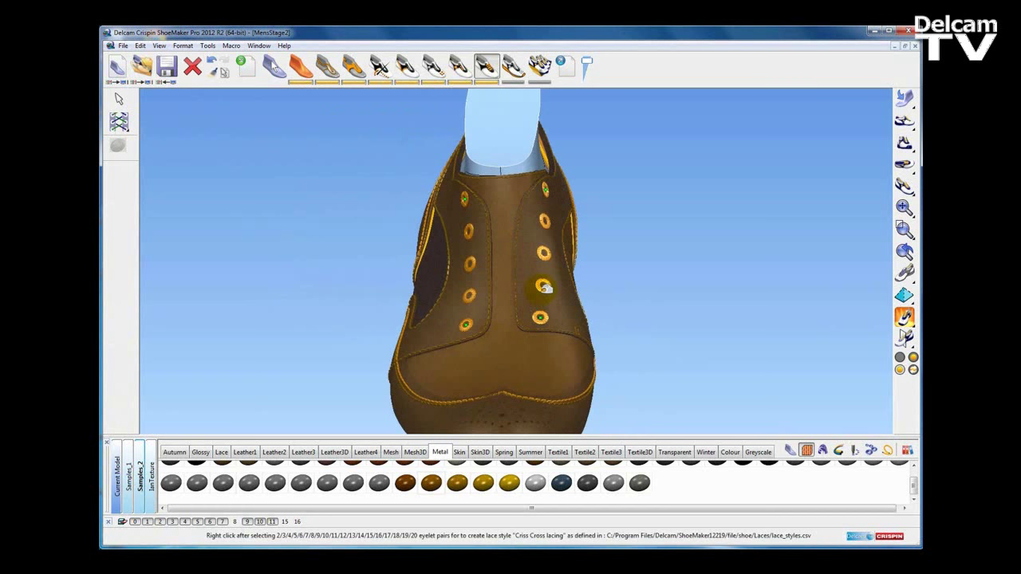
{"action": "middle_click_drag", "start_coordinate": [388, 290], "coordinate": [444, 290]}
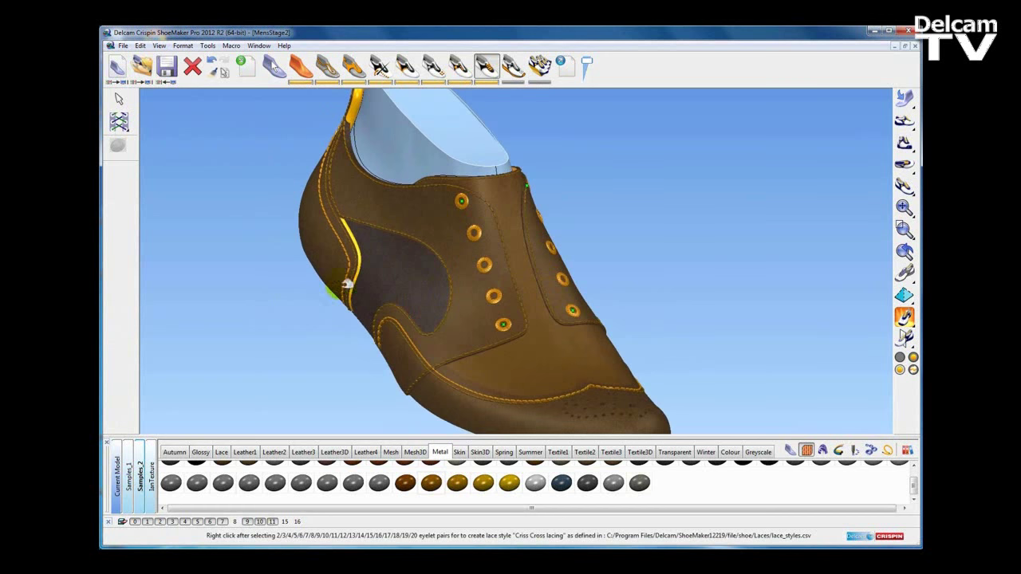
{"action": "right_click", "coordinate": [287, 294]}
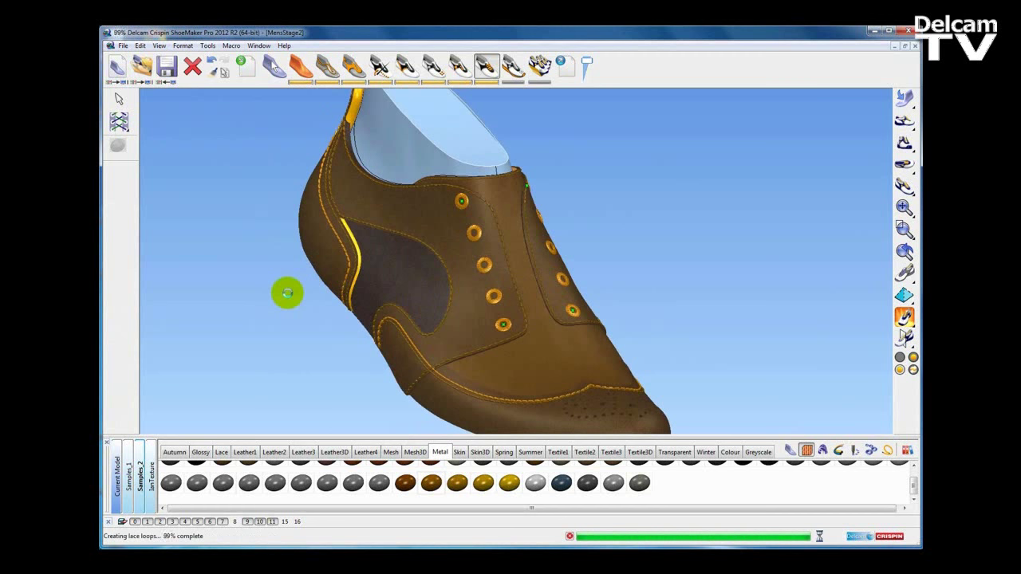
{"action": "middle_click_drag", "start_coordinate": [356, 291], "coordinate": [497, 298]}
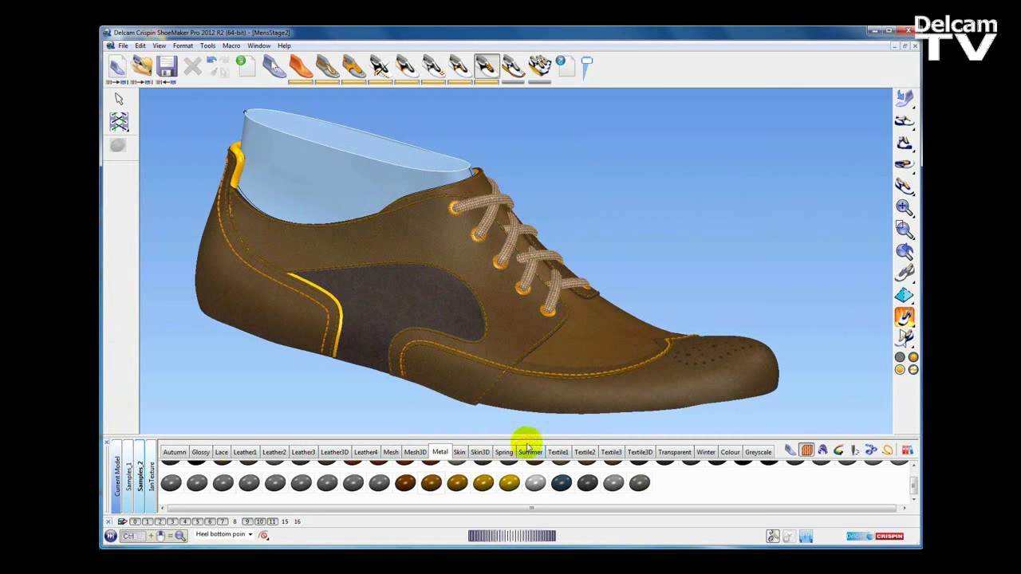
Apply the dark grey material from the Lace textures to the shoe's laces.
{"action": "left_click", "coordinate": [217, 450]}
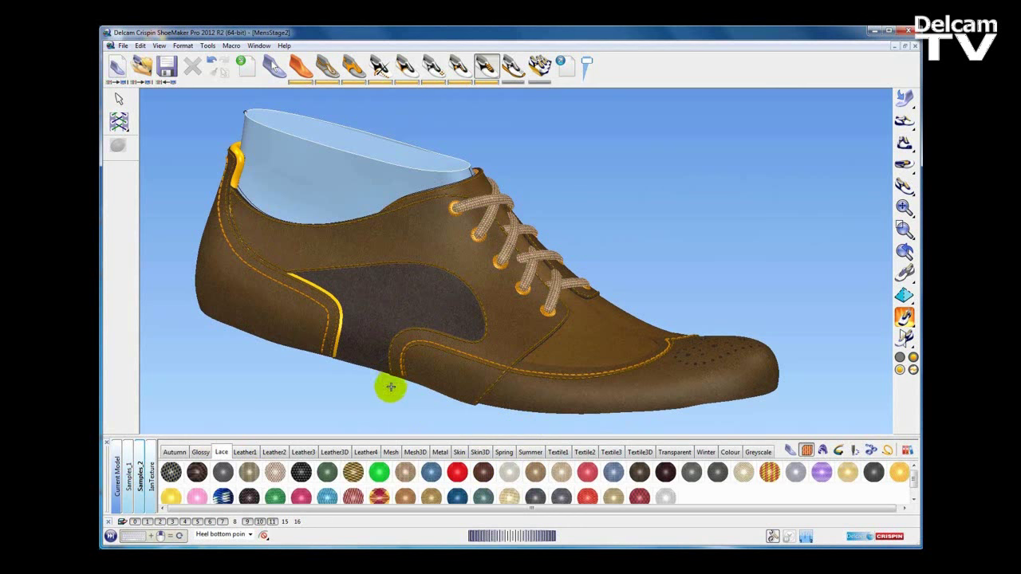
{"action": "scroll", "coordinate": [411, 493], "scroll_direction": "down", "scroll_amount": 1}
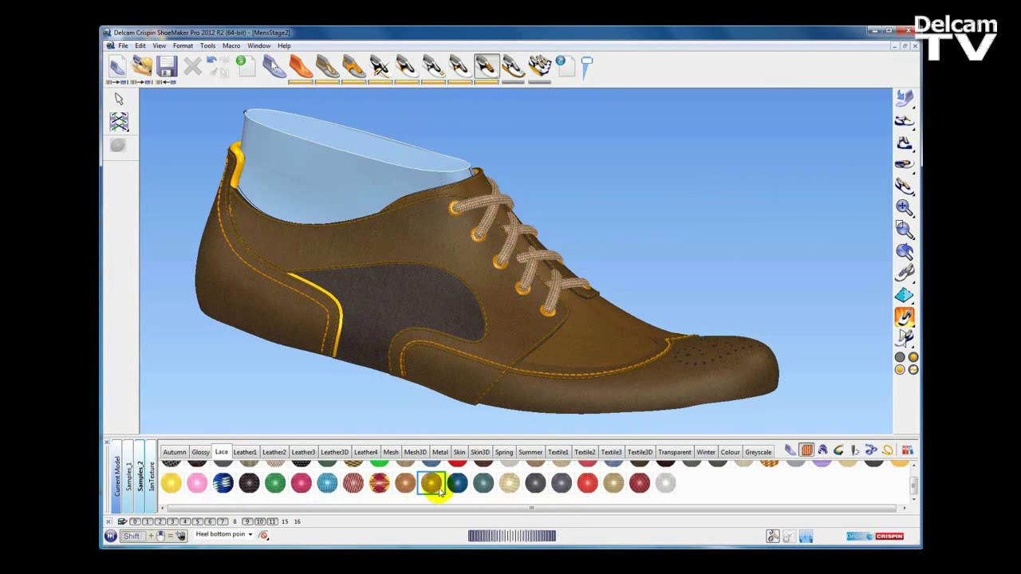
{"action": "left_click_drag", "start_coordinate": [536, 488], "coordinate": [533, 263]}
{"action": "middle_click_drag", "start_coordinate": [579, 367], "coordinate": [584, 371]}
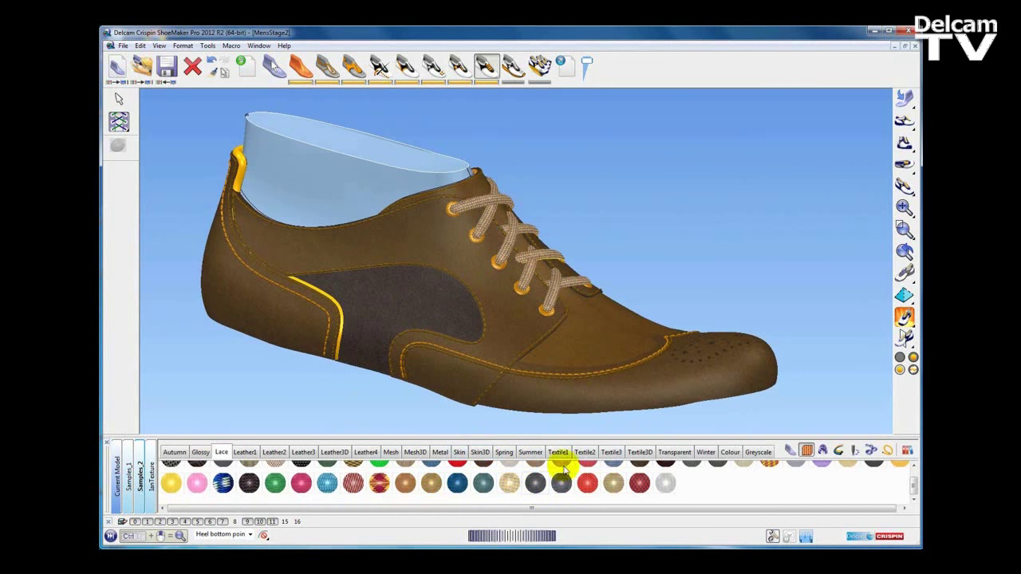
{"action": "left_click_drag", "start_coordinate": [536, 487], "coordinate": [576, 267]}
{"action": "left_click", "coordinate": [632, 200]}
{"action": "scroll", "coordinate": [594, 230], "scroll_direction": "up", "scroll_amount": 3}
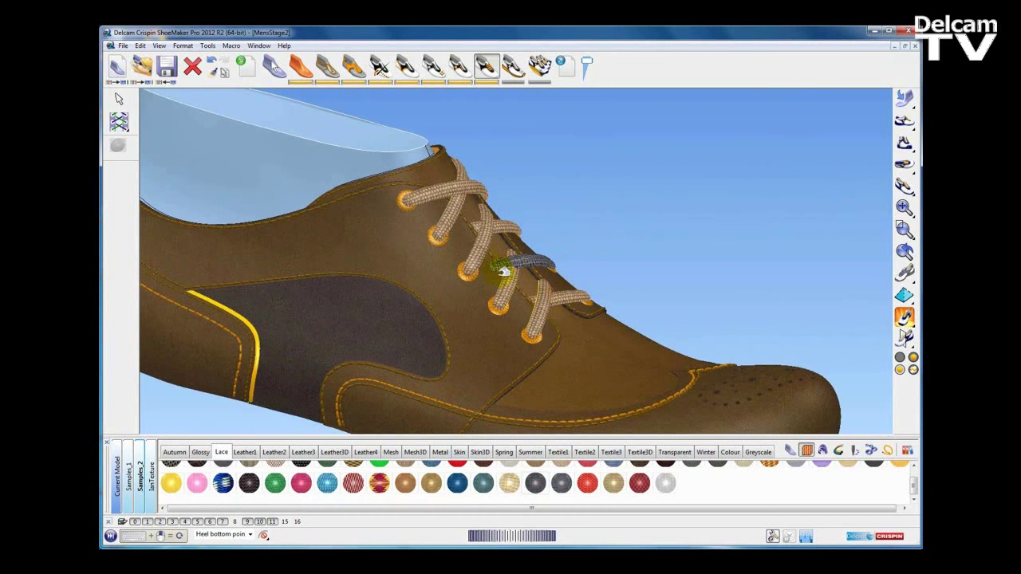
{"action": "middle_click_drag", "start_coordinate": [630, 228], "coordinate": [515, 205]}
{"action": "left_click_drag", "start_coordinate": [536, 482], "coordinate": [745, 259]}
{"action": "scroll", "coordinate": [661, 206], "scroll_direction": "down", "scroll_amount": 4}
{"action": "middle_click_drag", "start_coordinate": [660, 209], "coordinate": [648, 228]}
{"action": "left_click_drag", "start_coordinate": [647, 228], "coordinate": [670, 213]}
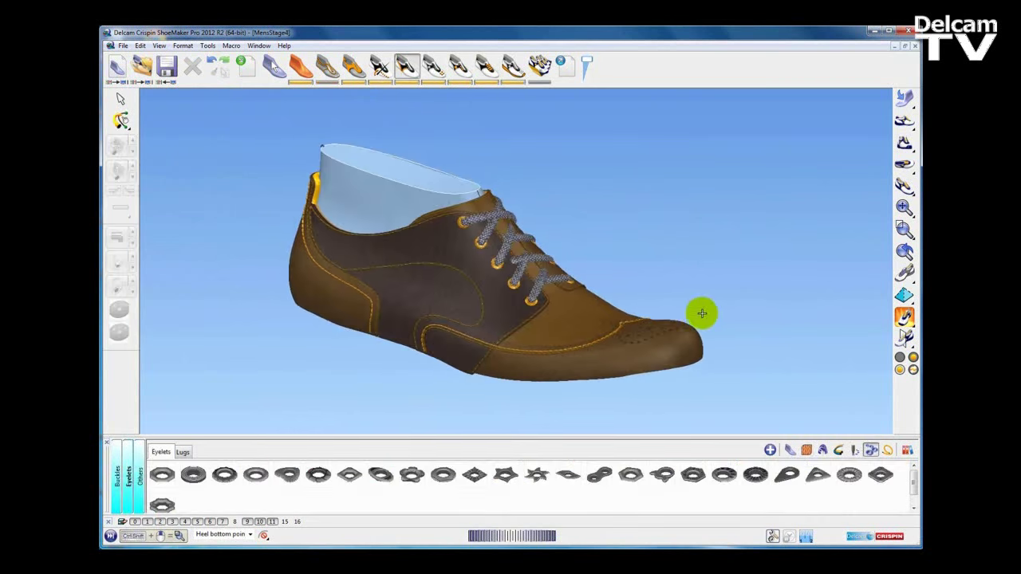
Create a basic men's formal shoe sole with a heel under the laced upper.
{"action": "left_click_drag", "start_coordinate": [699, 312], "coordinate": [707, 314]}
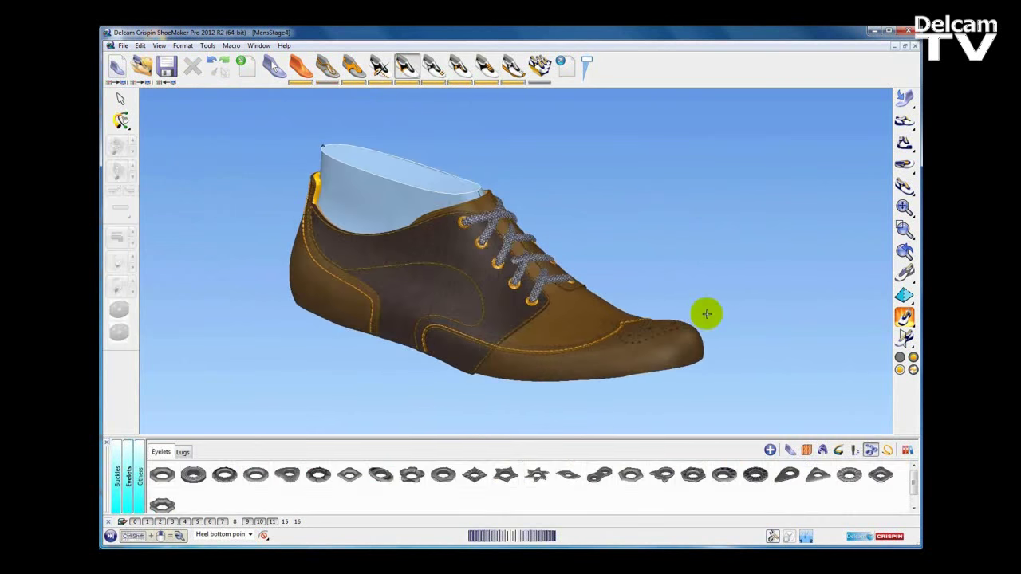
{"action": "scroll", "coordinate": [707, 307], "scroll_direction": "up", "scroll_amount": 1}
{"action": "middle_click_drag", "start_coordinate": [705, 303], "coordinate": [717, 297], "text": "shift"}
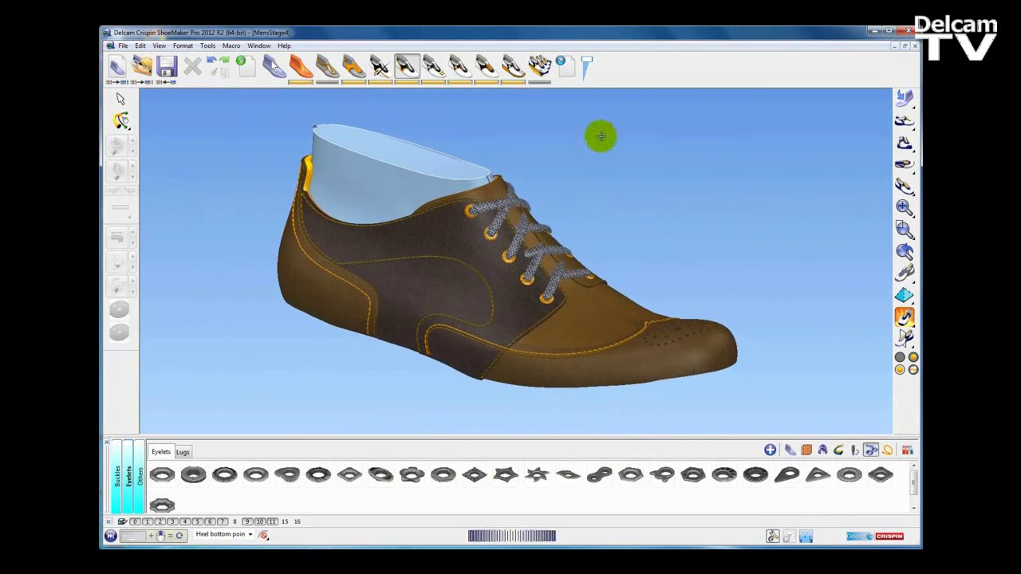
{"action": "left_click", "coordinate": [514, 69]}
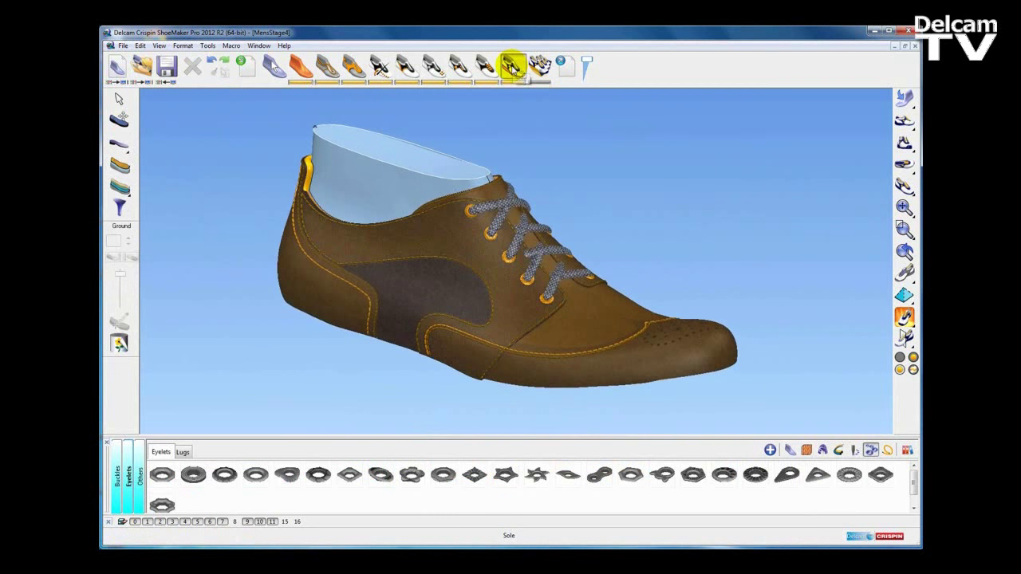
{"action": "mouse_move", "coordinate": [114, 148]}
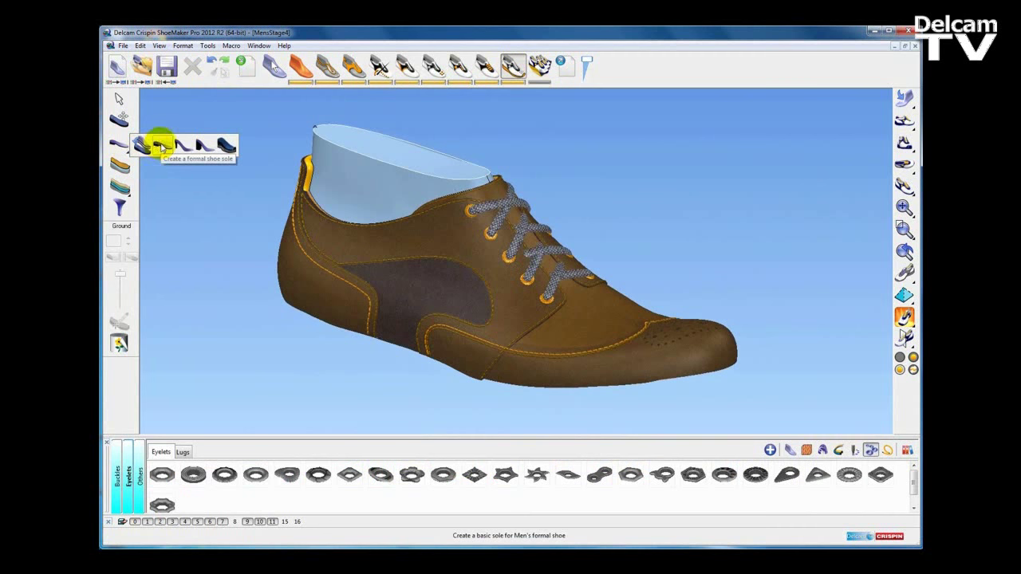
{"action": "left_click", "coordinate": [162, 146]}
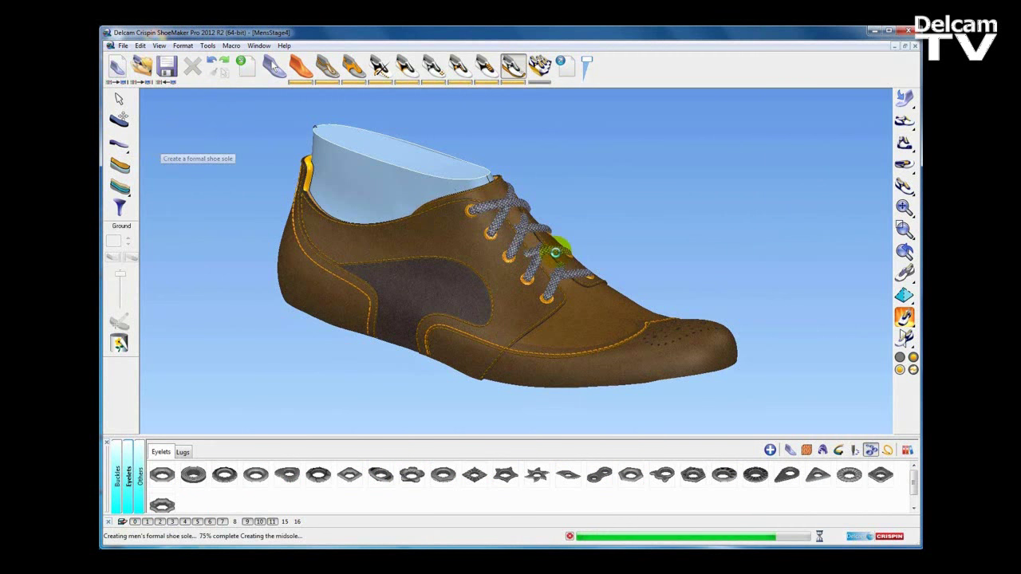
{"action": "middle_click_drag", "start_coordinate": [458, 313], "coordinate": [502, 290]}
{"action": "scroll", "coordinate": [451, 258], "scroll_direction": "up", "scroll_amount": 4}
{"action": "middle_click_drag", "start_coordinate": [451, 258], "coordinate": [444, 239]}
{"action": "scroll", "coordinate": [444, 239], "scroll_direction": "down", "scroll_amount": 4}
{"action": "middle_click_drag", "start_coordinate": [548, 296], "coordinate": [587, 328], "text": "shift"}
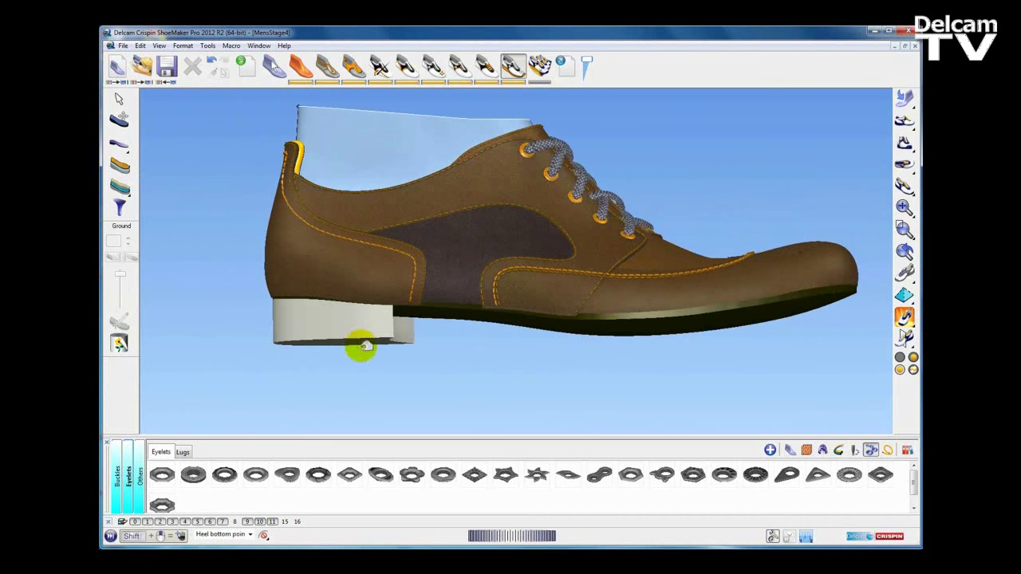
Set the formal midsole's heel thickness to 6.0 and its lateral distance from the feather line to 7.0.
{"action": "middle_click_drag", "start_coordinate": [435, 349], "coordinate": [511, 316]}
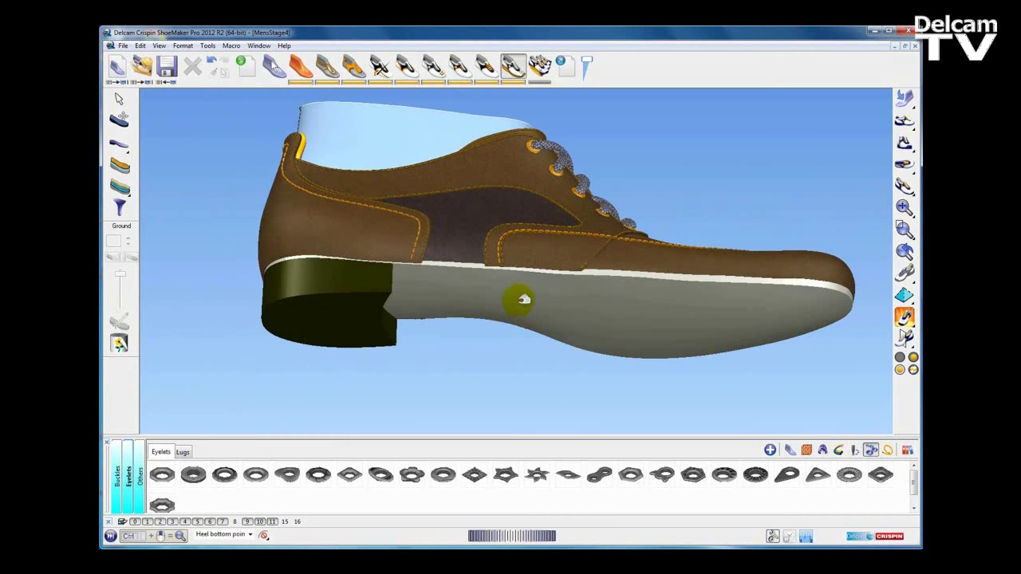
{"action": "double_click", "coordinate": [571, 320]}
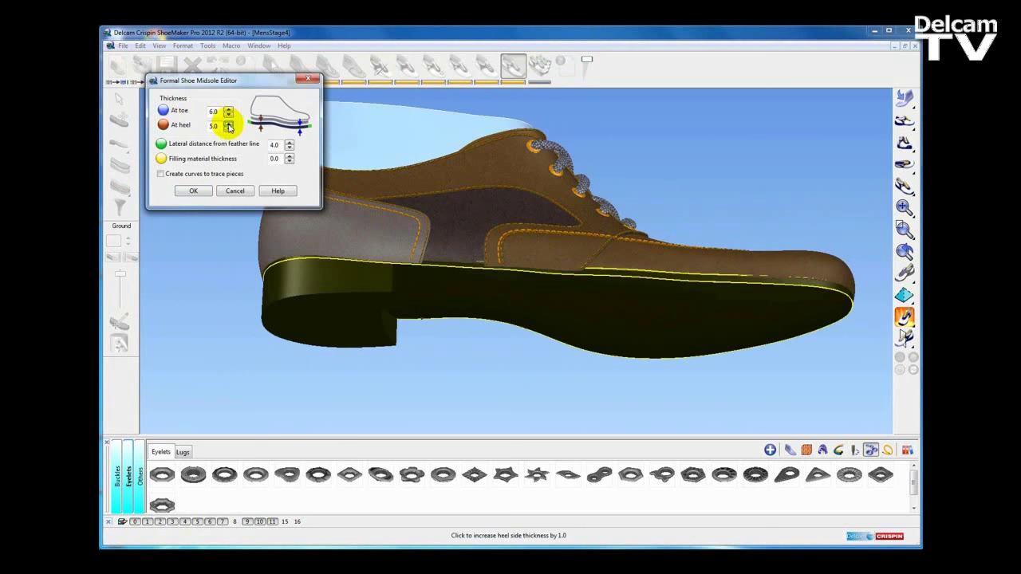
{"action": "left_click", "coordinate": [229, 125]}
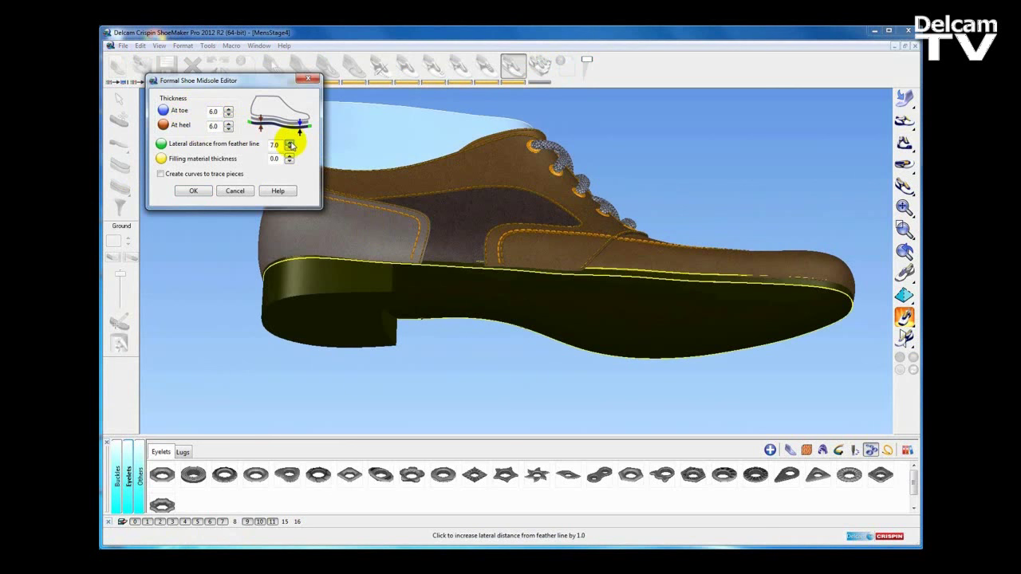
{"action": "left_click", "coordinate": [193, 191]}
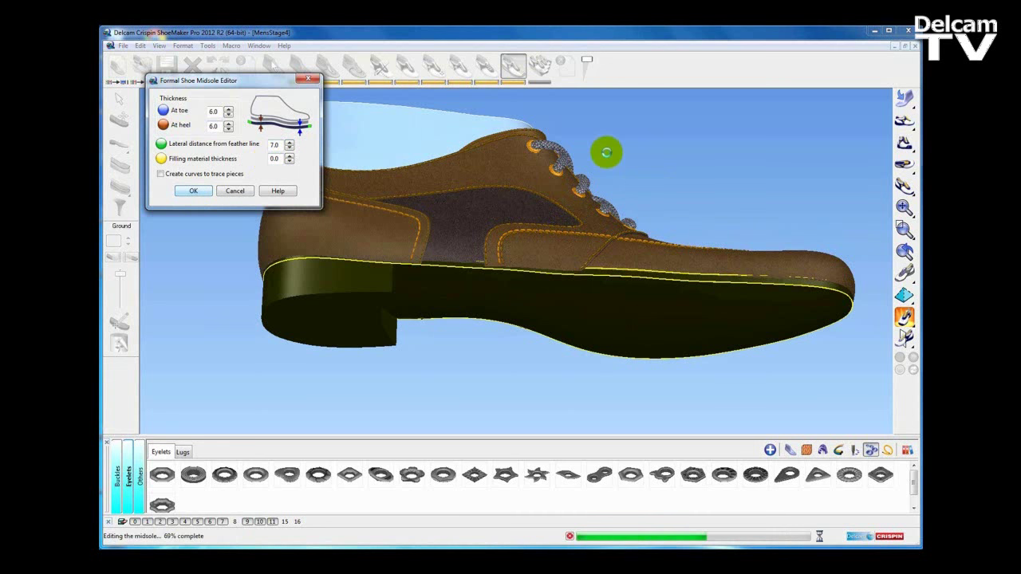
Edit the heel's base to stretch the front of the heel to 76.0.
{"action": "middle_click_drag", "start_coordinate": [475, 160], "coordinate": [469, 247]}
{"action": "double_click", "coordinate": [376, 338]}
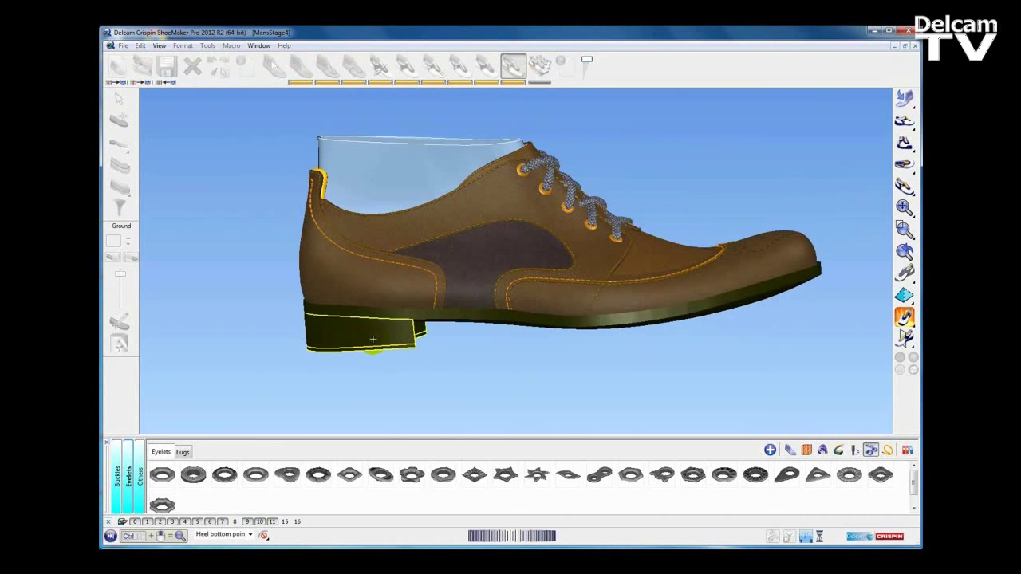
{"action": "left_click_drag", "start_coordinate": [281, 123], "coordinate": [246, 71]}
{"action": "middle_click_drag", "start_coordinate": [466, 254], "coordinate": [458, 196], "text": "shift"}
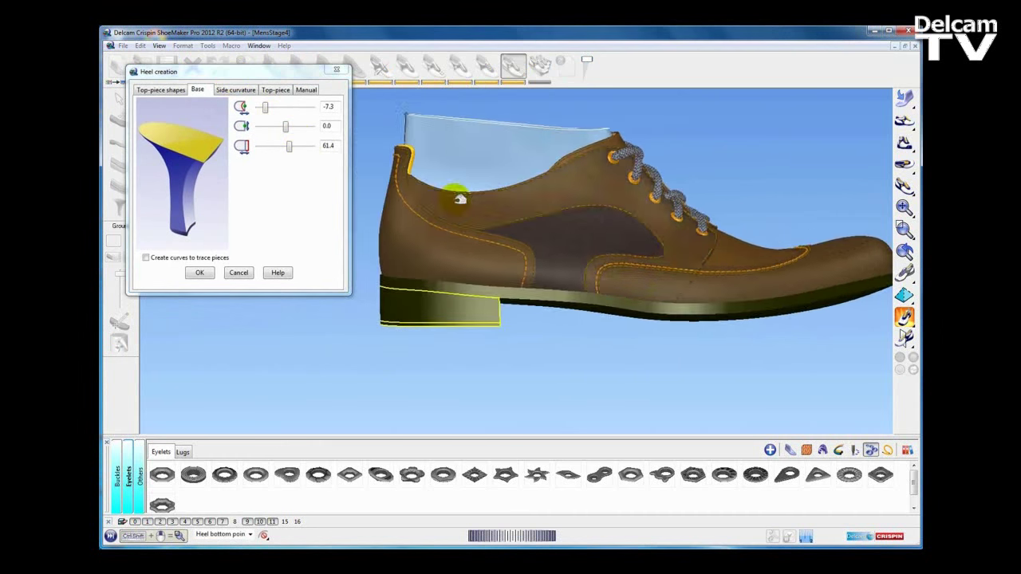
{"action": "scroll", "coordinate": [486, 210], "scroll_direction": "up", "scroll_amount": 2}
{"action": "middle_click_drag", "start_coordinate": [369, 203], "coordinate": [398, 204], "text": "shift"}
{"action": "left_click_drag", "start_coordinate": [287, 147], "coordinate": [295, 147]}
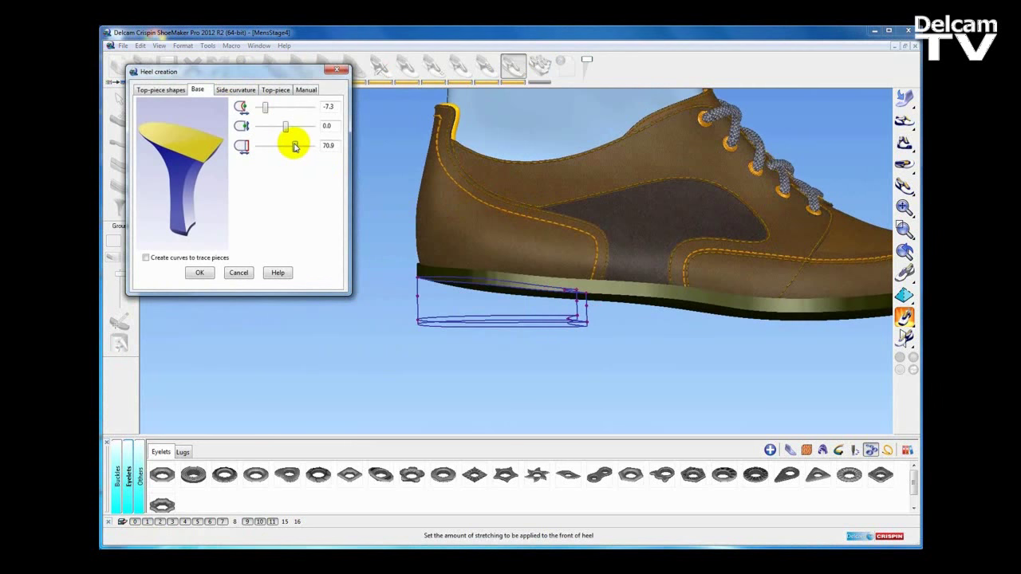
{"action": "left_click", "coordinate": [199, 274]}
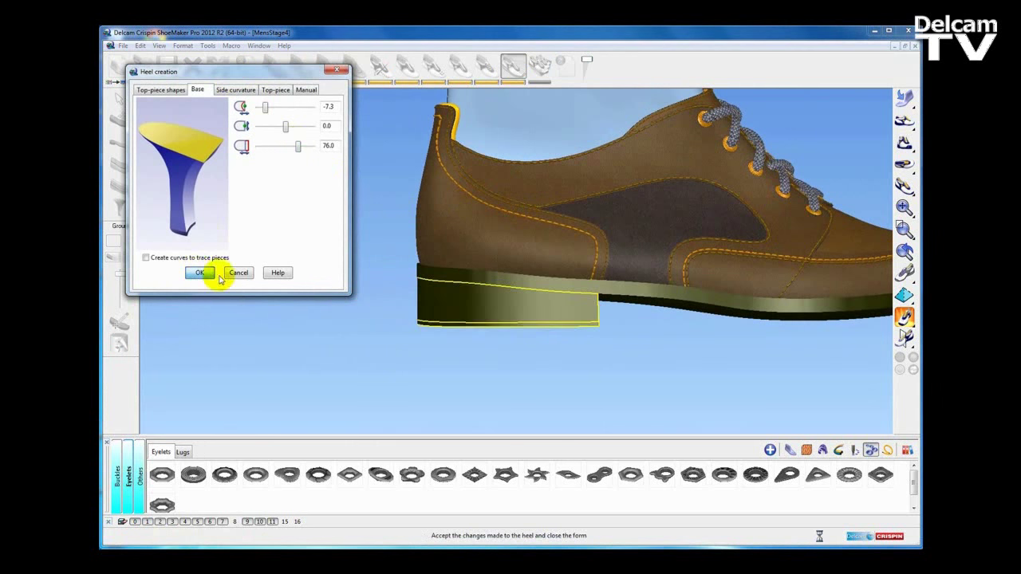
Apply a dark red Autumn material from Samples_2 to the heel.
{"action": "scroll", "coordinate": [663, 347], "scroll_direction": "down", "scroll_amount": 2}
{"action": "middle_click_drag", "start_coordinate": [663, 347], "coordinate": [500, 357], "text": "shift"}
{"action": "scroll", "coordinate": [529, 366], "scroll_direction": "down", "scroll_amount": 1}
{"action": "middle_click_drag", "start_coordinate": [485, 283], "coordinate": [497, 317]}
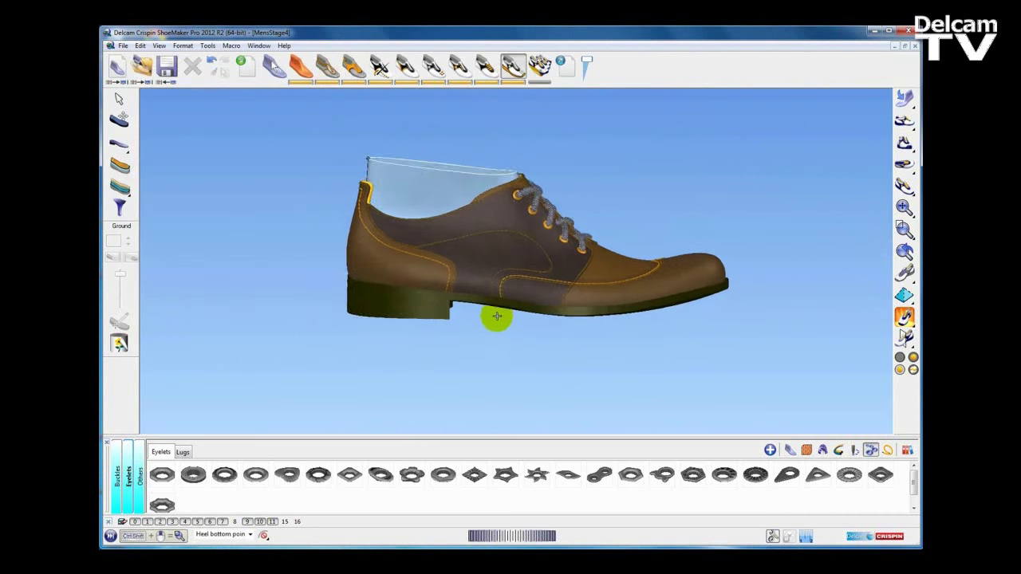
{"action": "scroll", "coordinate": [471, 331], "scroll_direction": "up", "scroll_amount": 3}
{"action": "left_click", "coordinate": [410, 284]}
{"action": "middle_click_drag", "start_coordinate": [432, 302], "coordinate": [445, 309], "text": "ctrl+shift"}
{"action": "middle_click_drag", "start_coordinate": [445, 310], "coordinate": [517, 303], "text": "shift"}
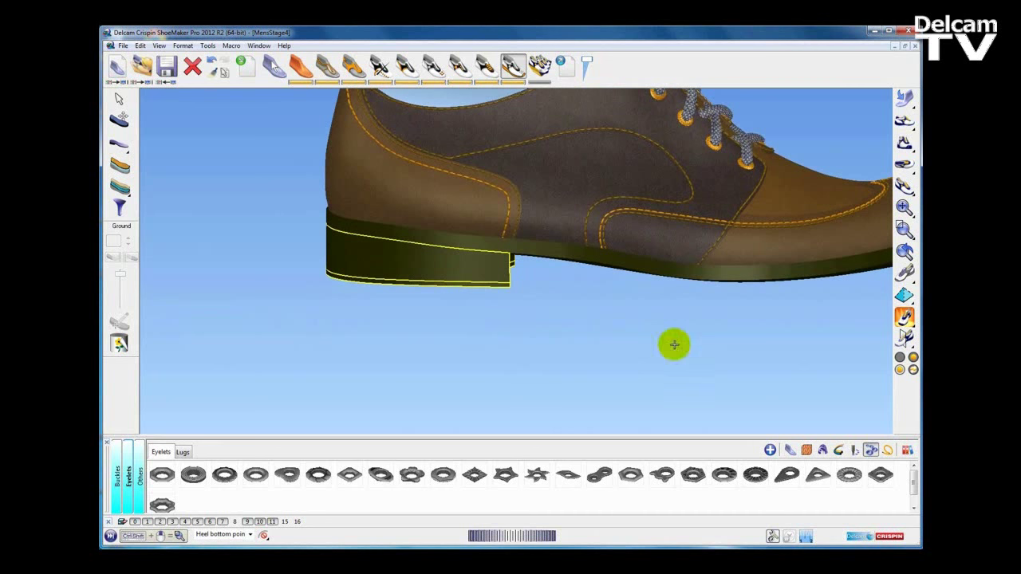
{"action": "left_click", "coordinate": [807, 450]}
{"action": "left_click", "coordinate": [251, 472]}
{"action": "middle_click_drag", "start_coordinate": [499, 351], "coordinate": [580, 276], "text": "shift"}
{"action": "left_click_drag", "start_coordinate": [615, 474], "coordinate": [417, 237]}
Apply an olive Autumn material to the heel's bottom face and try a red one on its thin lower edge.
{"action": "scroll", "coordinate": [471, 279], "scroll_direction": "up", "scroll_amount": 3}
{"action": "middle_click_drag", "start_coordinate": [442, 273], "coordinate": [502, 278], "text": "shift"}
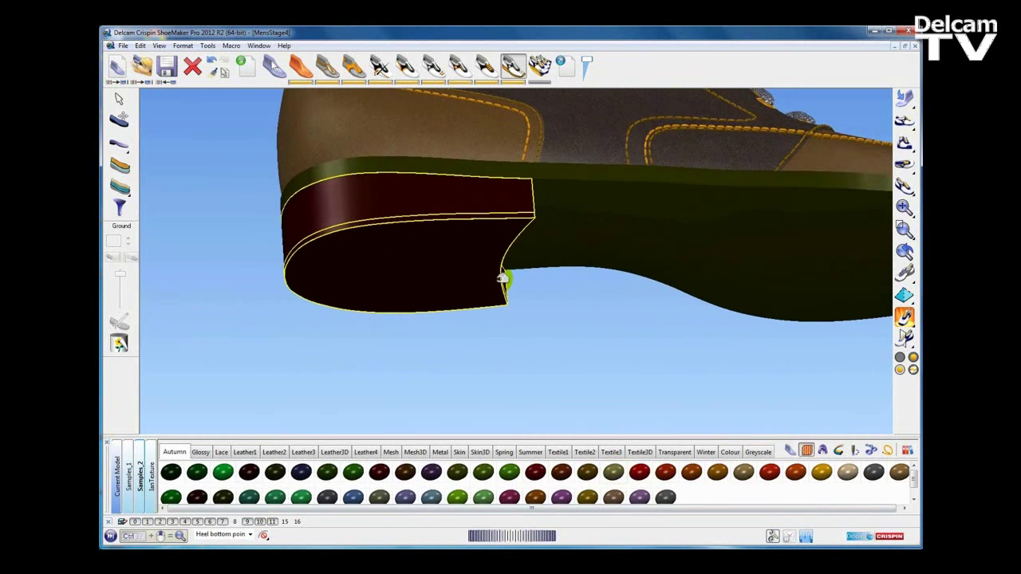
{"action": "left_click_drag", "start_coordinate": [621, 479], "coordinate": [435, 262]}
{"action": "scroll", "coordinate": [546, 339], "scroll_direction": "down", "scroll_amount": 4}
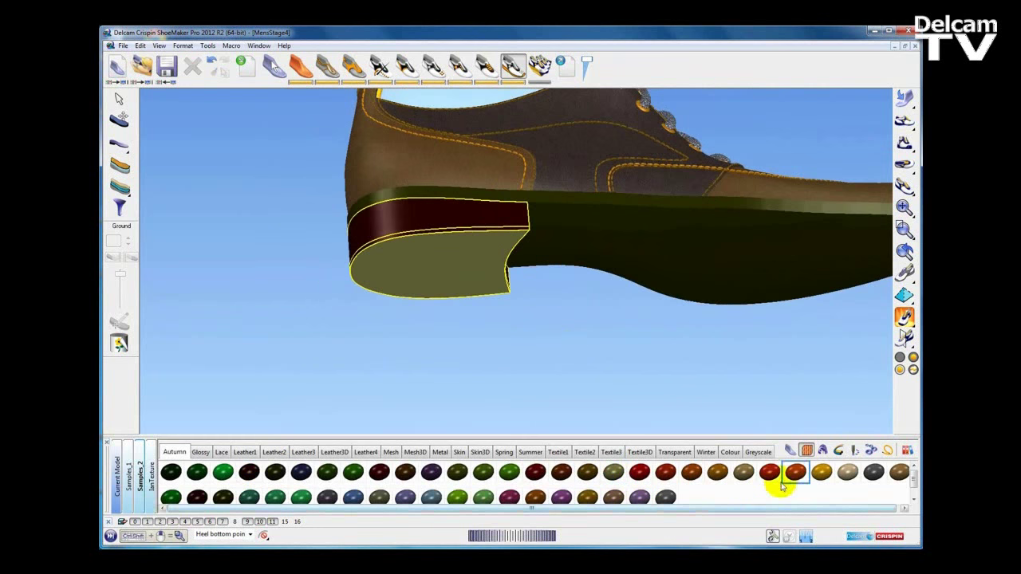
{"action": "left_click_drag", "start_coordinate": [770, 475], "coordinate": [490, 236]}
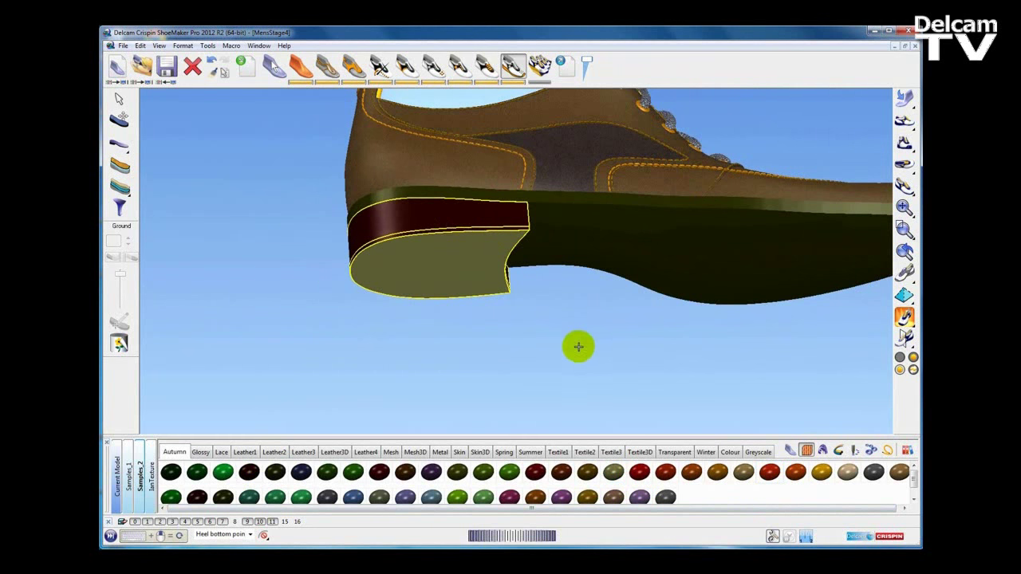
Delete the heel and the formal midsole, leaving only the laced upper on the last.
{"action": "middle_click_drag", "start_coordinate": [573, 312], "coordinate": [537, 347]}
{"action": "left_click", "coordinate": [535, 308]}
{"action": "scroll", "coordinate": [539, 308], "scroll_direction": "down", "scroll_amount": 3}
{"action": "middle_click_drag", "start_coordinate": [536, 308], "coordinate": [488, 348]}
{"action": "middle_click_drag", "start_coordinate": [549, 341], "coordinate": [534, 358], "text": "shift"}
{"action": "left_click", "coordinate": [421, 317]}
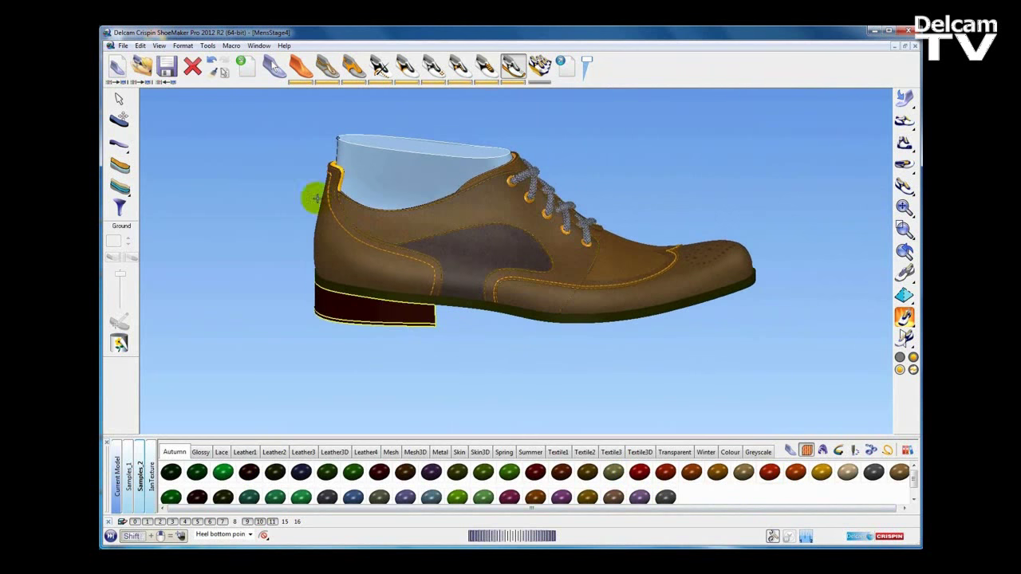
{"action": "left_click", "coordinate": [193, 67]}
{"action": "mouse_move", "coordinate": [454, 343]}
{"action": "middle_mouse_down"}
{"action": "mouse_move", "coordinate": [432, 332]}
{"action": "mouse_move", "coordinate": [446, 362]}
{"action": "middle_mouse_up"}
{"action": "scroll", "coordinate": [435, 335], "scroll_direction": "up", "scroll_amount": 2}
{"action": "left_click", "coordinate": [438, 309]}
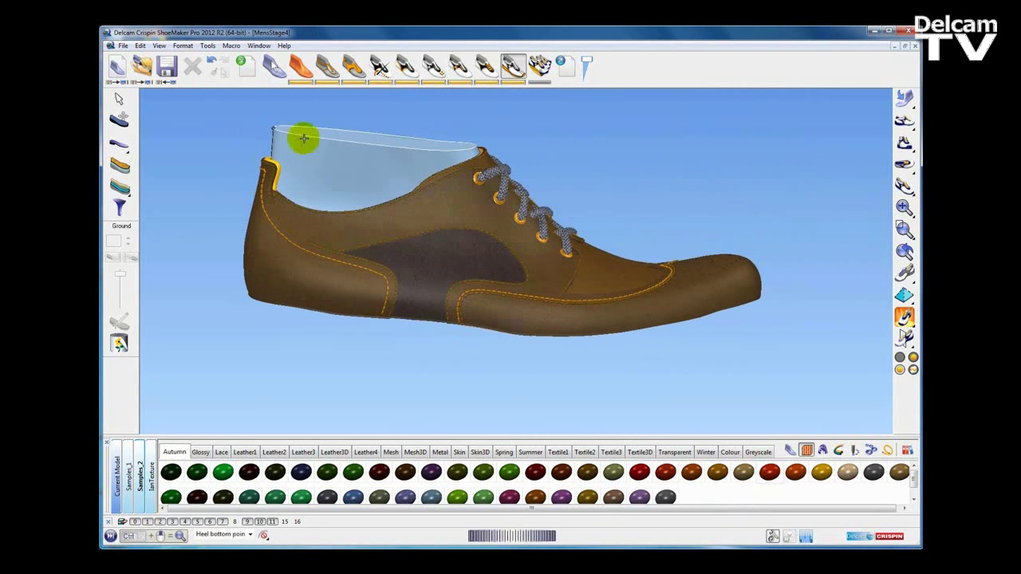
Switch to the general 3D modelling workspace and show the shoe from above at a small scale.
{"action": "middle_click_drag", "start_coordinate": [550, 239], "coordinate": [565, 250]}
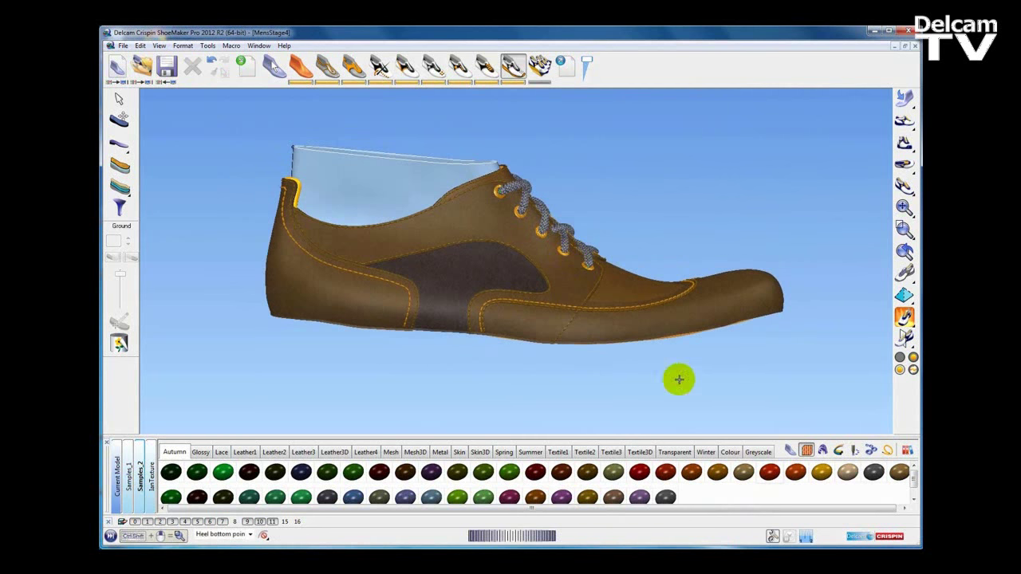
{"action": "left_click", "coordinate": [773, 536]}
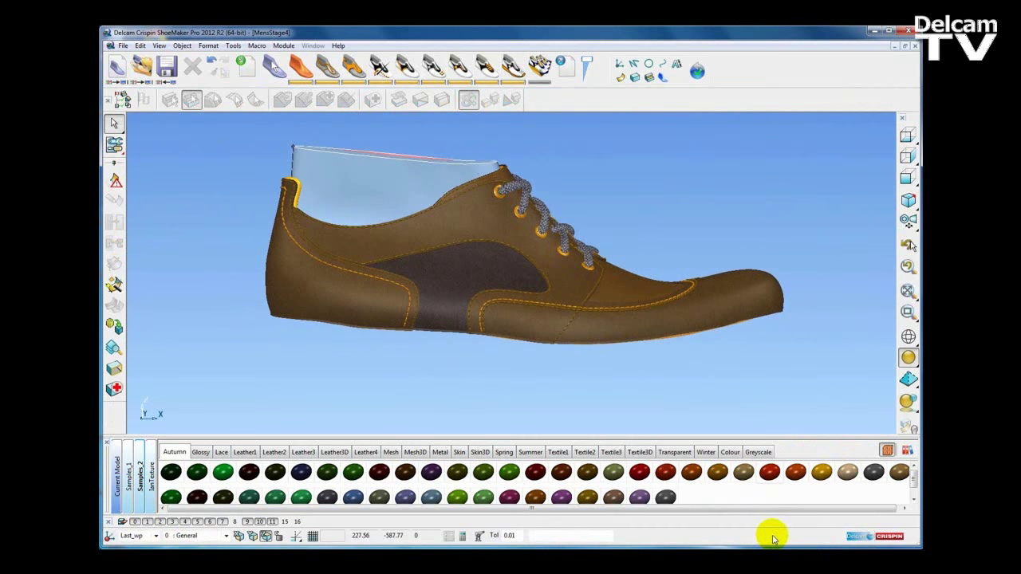
{"action": "middle_click_drag", "start_coordinate": [653, 266], "coordinate": [673, 268], "text": "shift"}
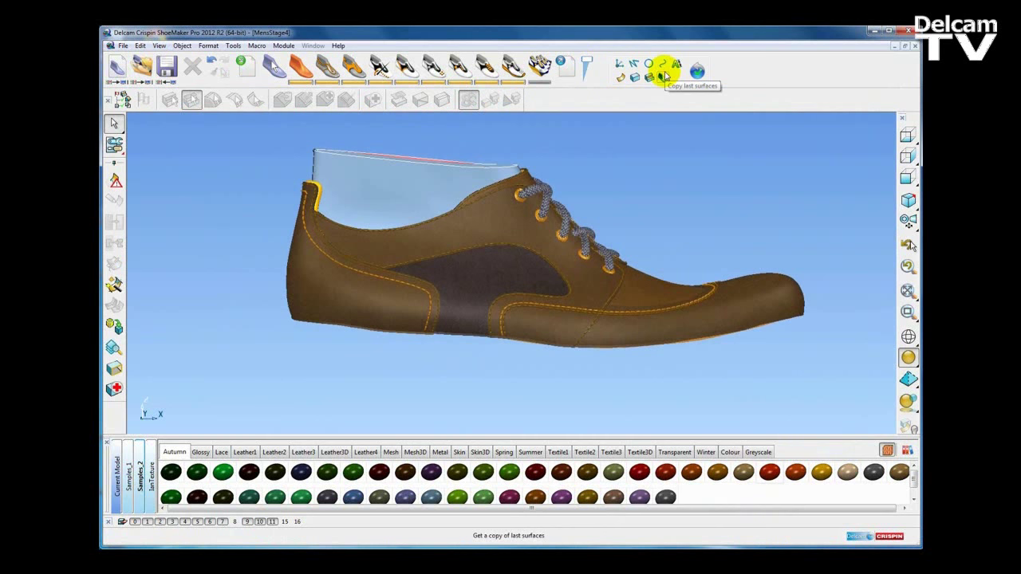
{"action": "middle_click_drag", "start_coordinate": [658, 157], "coordinate": [648, 166], "text": "shift"}
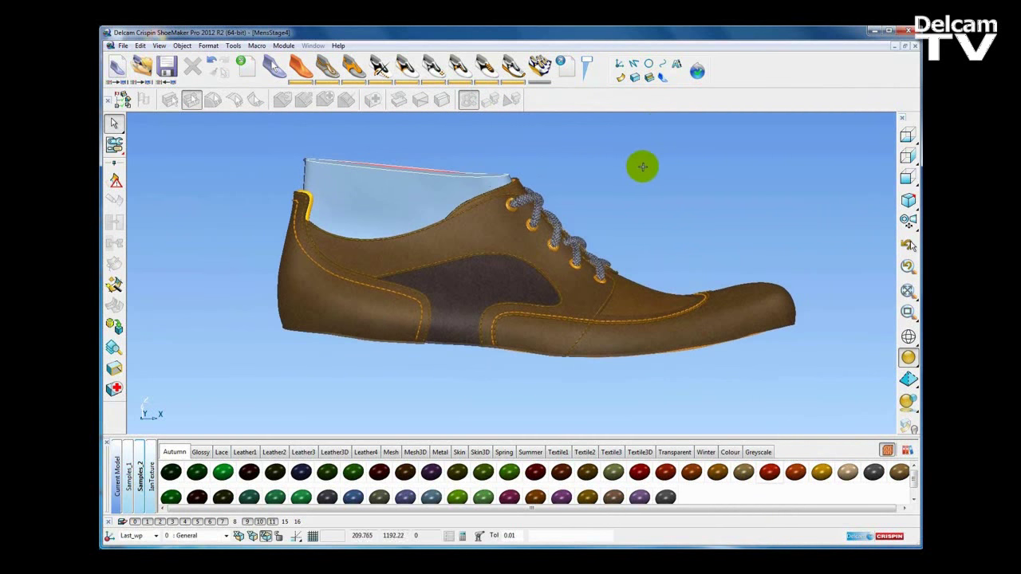
{"action": "scroll", "coordinate": [631, 163], "scroll_direction": "down", "scroll_amount": 3}
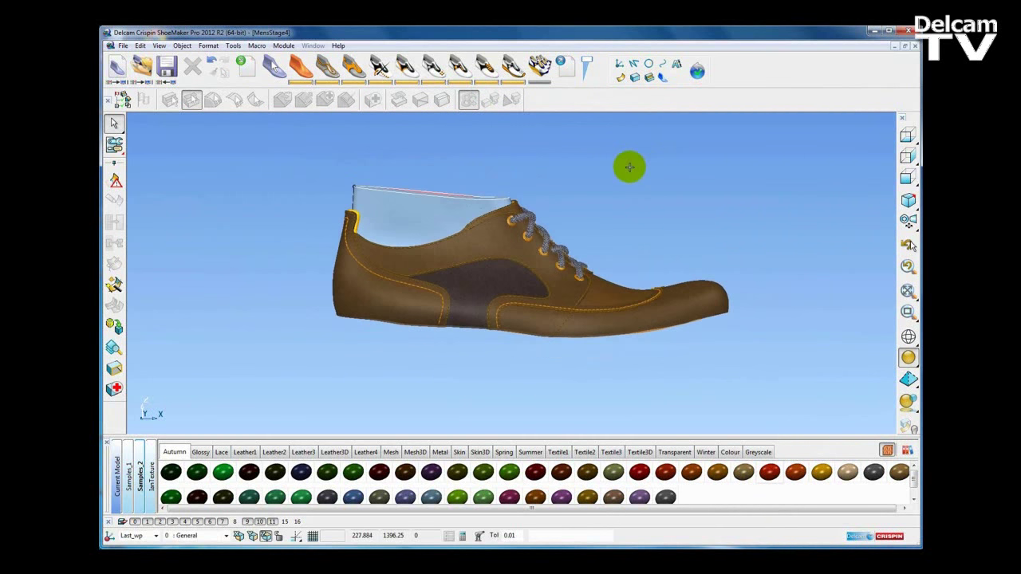
{"action": "key", "text": "ctrl+5"}
{"action": "scroll", "coordinate": [576, 192], "scroll_direction": "down", "scroll_amount": 5}
{"action": "middle_click_drag", "start_coordinate": [606, 203], "coordinate": [482, 214], "text": "shift"}
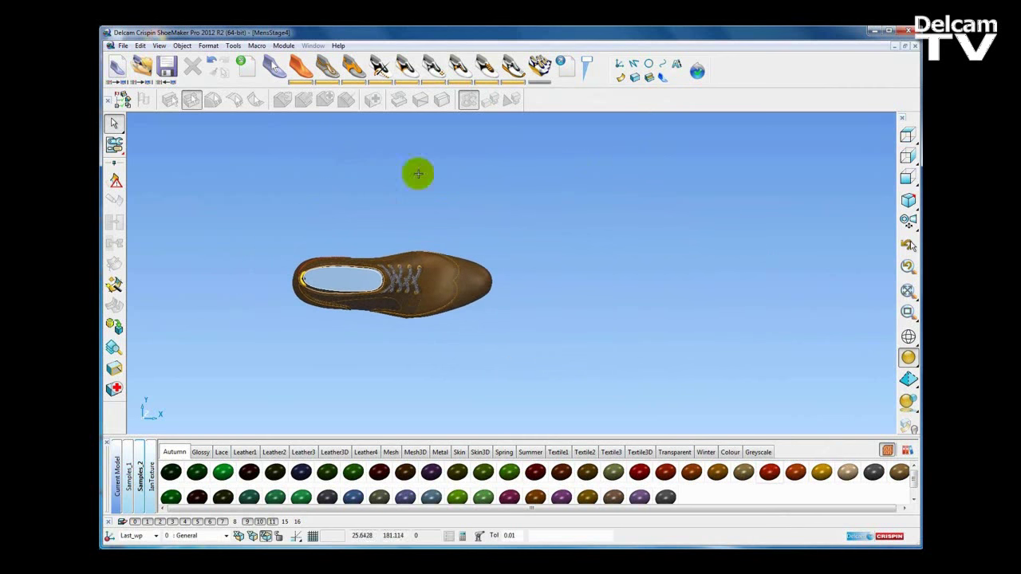
Load DrawingScan.bmp from the Mens_Models folder as a stencil image.
{"action": "left_click", "coordinate": [158, 46]}
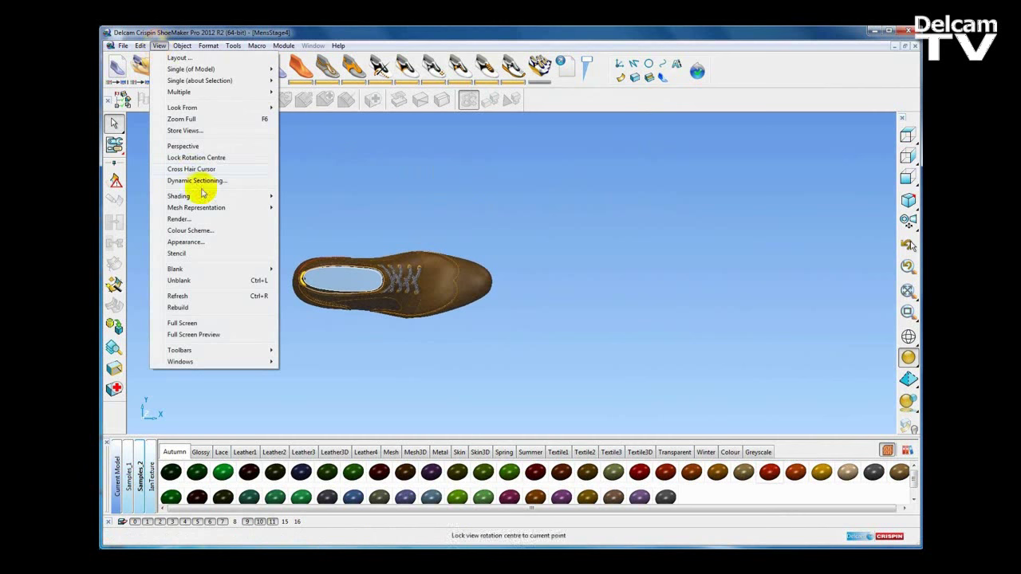
{"action": "left_click", "coordinate": [181, 254]}
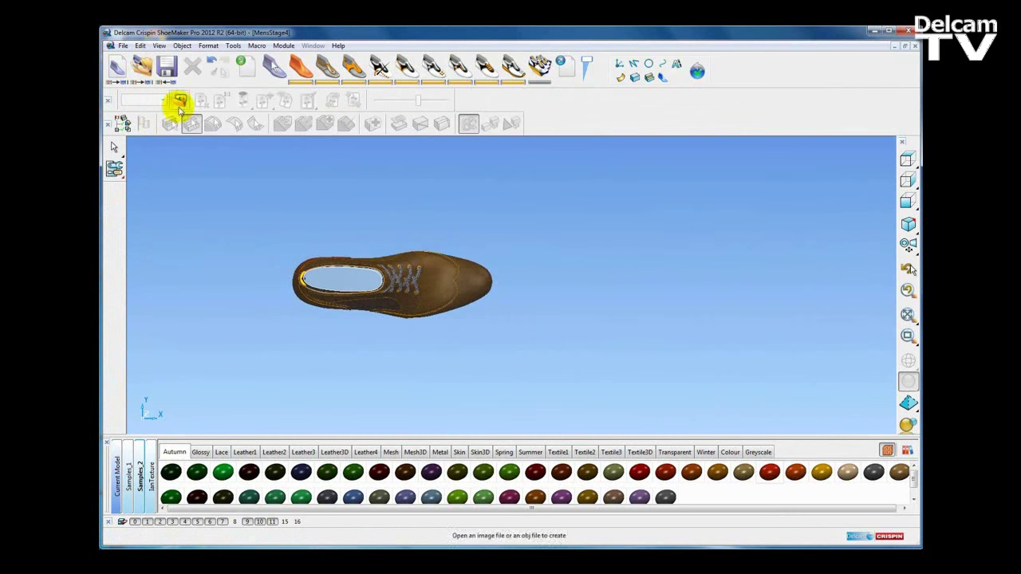
{"action": "left_click", "coordinate": [179, 100]}
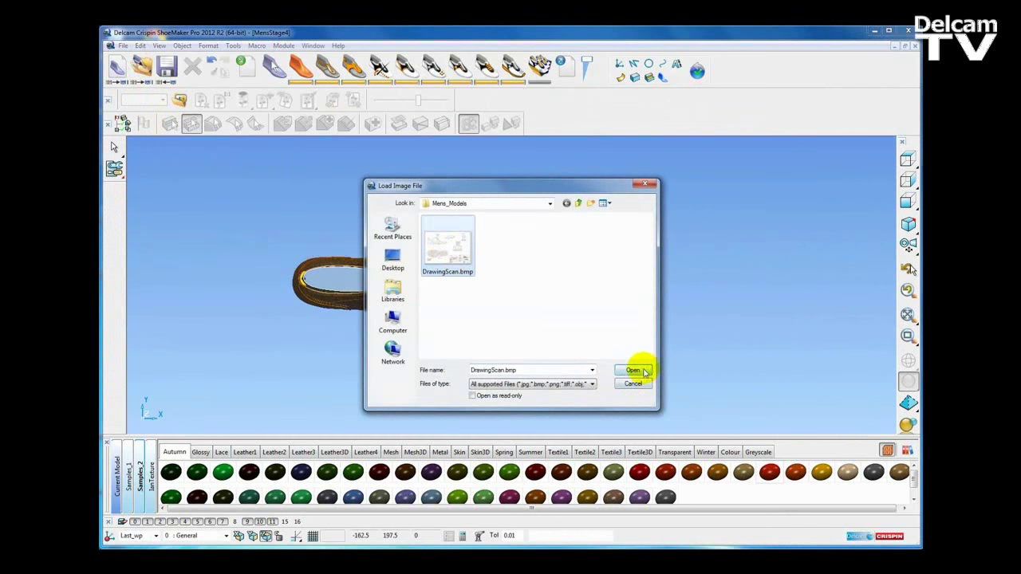
{"action": "left_click", "coordinate": [633, 371]}
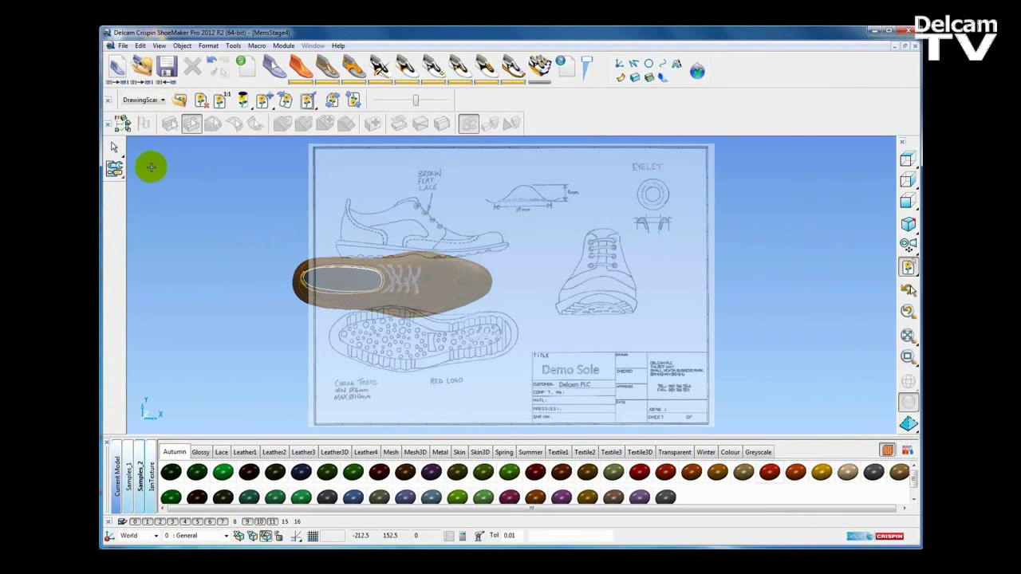
Place the shoe beside the scanned drawing, attach the stencil to the model view, and leave stencil editing.
{"action": "middle_click_drag", "start_coordinate": [435, 241], "coordinate": [299, 248], "text": "shift"}
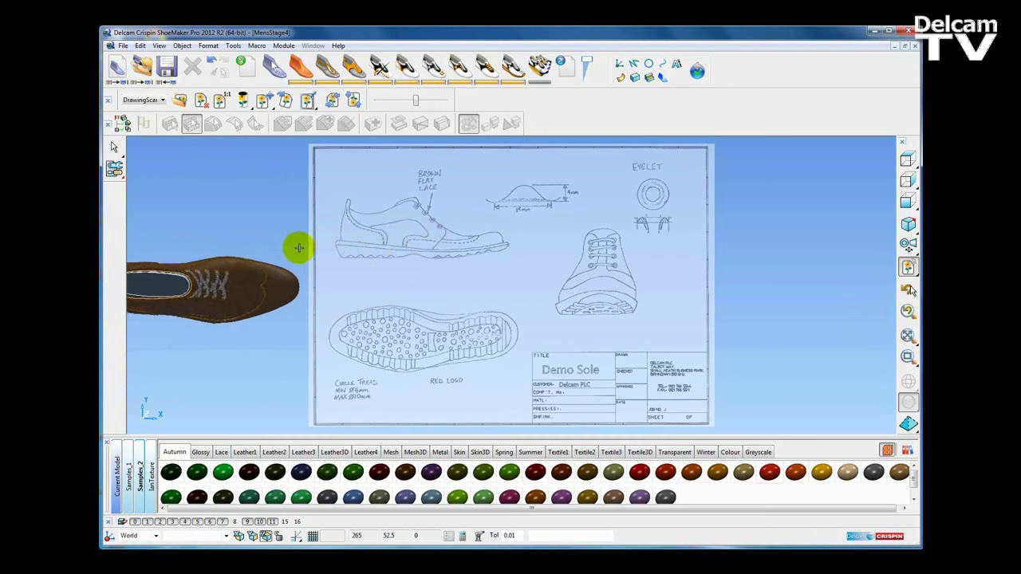
{"action": "left_click", "coordinate": [309, 100]}
{"action": "scroll", "coordinate": [607, 218], "scroll_direction": "down", "scroll_amount": 2}
{"action": "scroll", "coordinate": [608, 218], "scroll_direction": "up", "scroll_amount": 2}
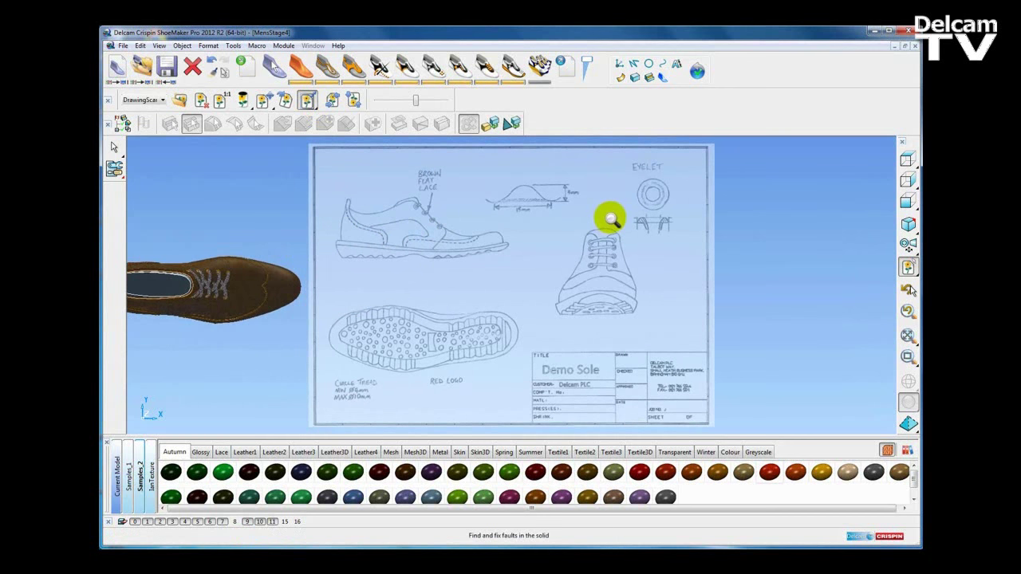
{"action": "middle_click_drag", "start_coordinate": [611, 218], "coordinate": [613, 218], "text": "ctrl"}
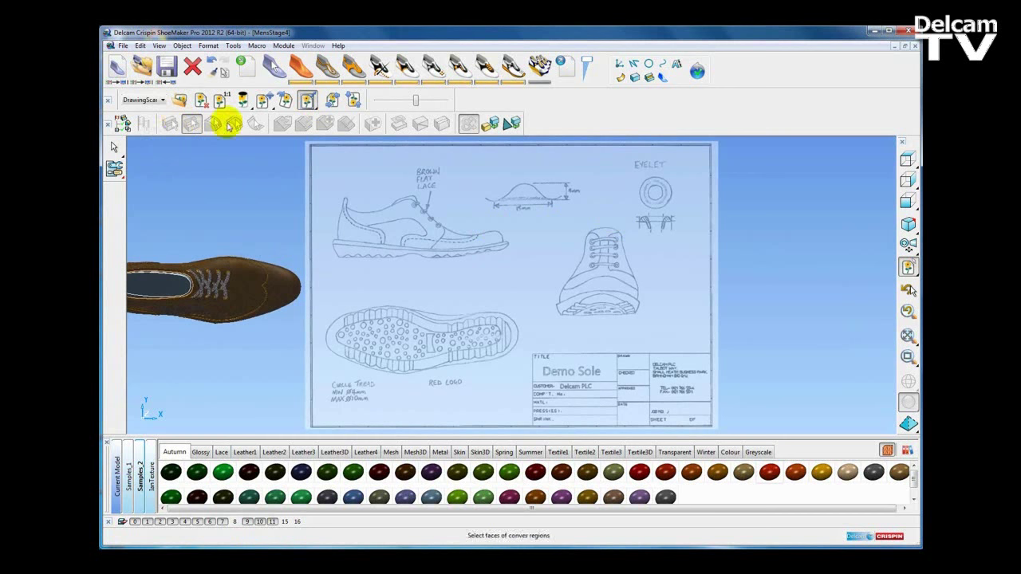
{"action": "left_click", "coordinate": [109, 101]}
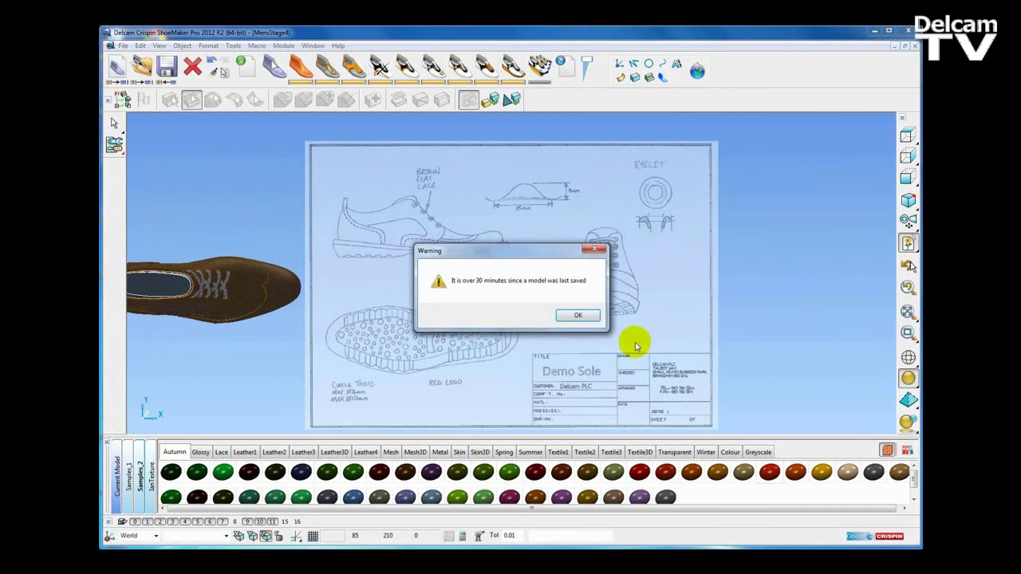
{"action": "left_click", "coordinate": [576, 315]}
Trace the bottom profile of the sole in the drawing's side view with a free-form curve from heel to beyond the toe.
{"action": "middle_click_drag", "start_coordinate": [463, 285], "coordinate": [601, 293], "text": "shift"}
{"action": "scroll", "coordinate": [602, 293], "scroll_direction": "up", "scroll_amount": 5}
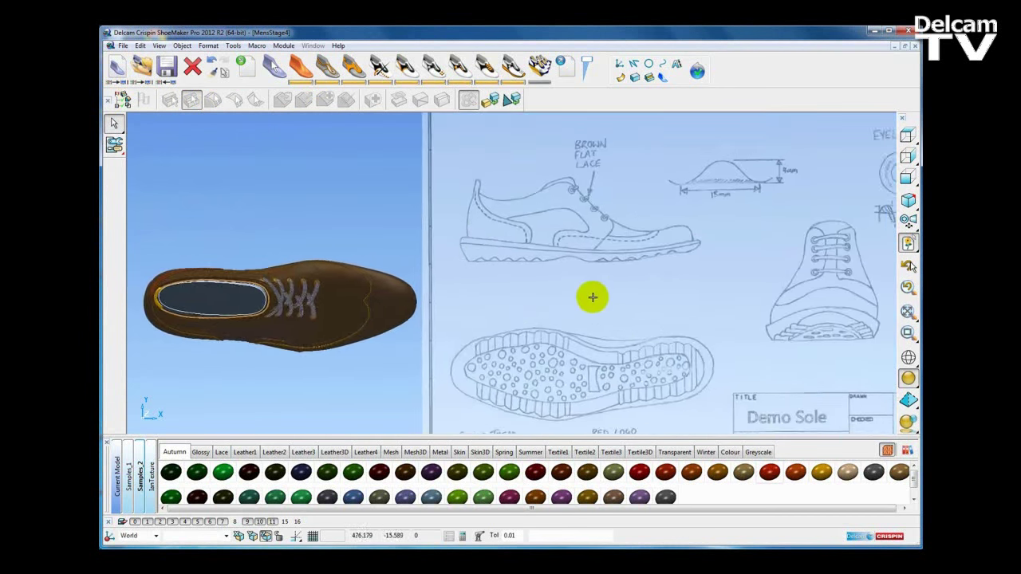
{"action": "scroll", "coordinate": [537, 300], "scroll_direction": "up", "scroll_amount": 3}
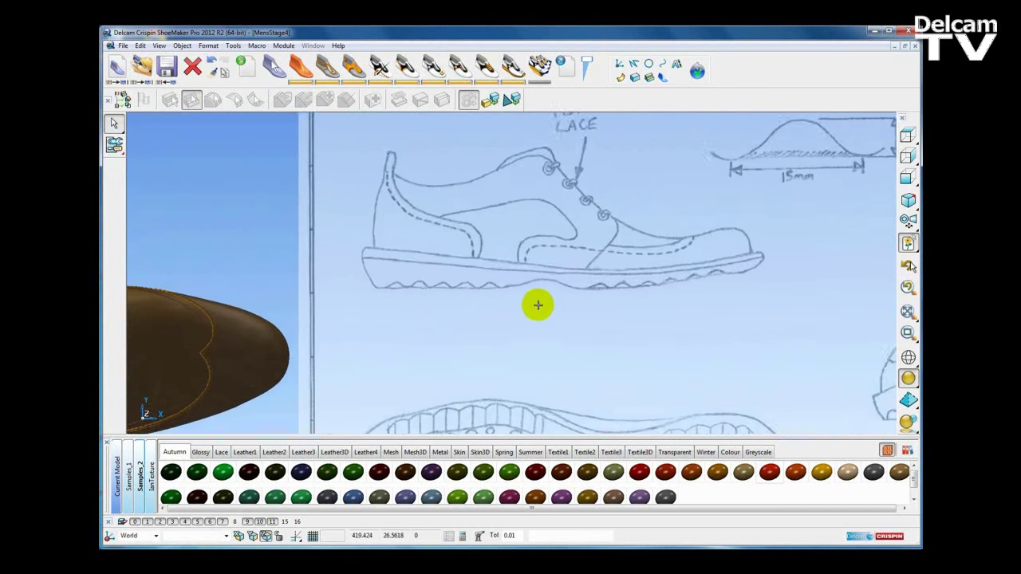
{"action": "left_click", "coordinate": [661, 66]}
{"action": "left_click", "coordinate": [118, 169]}
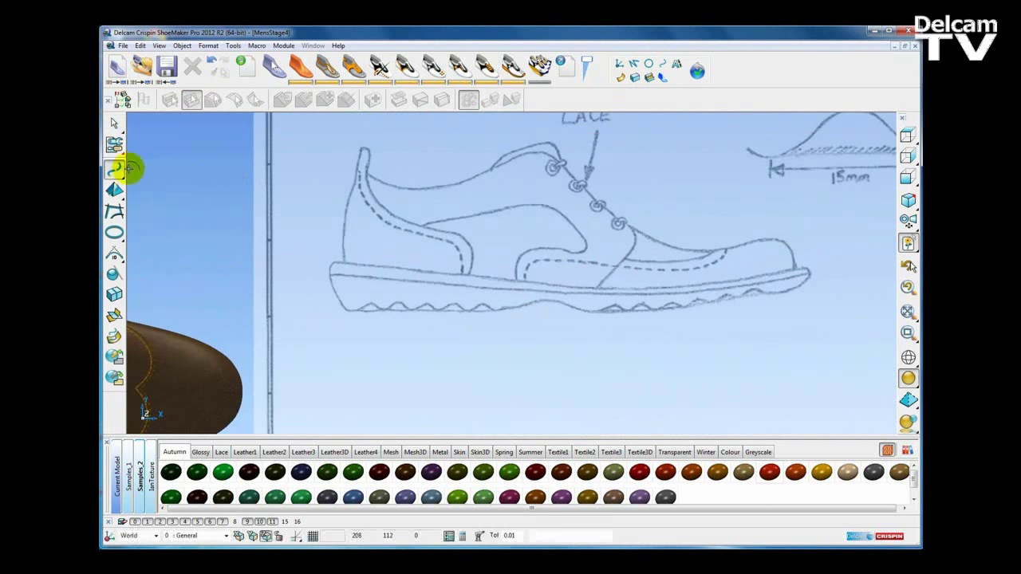
{"action": "middle_click_drag", "start_coordinate": [417, 267], "coordinate": [447, 267], "text": "shift"}
{"action": "scroll", "coordinate": [447, 269], "scroll_direction": "up", "scroll_amount": 2}
{"action": "left_click", "coordinate": [313, 309]}
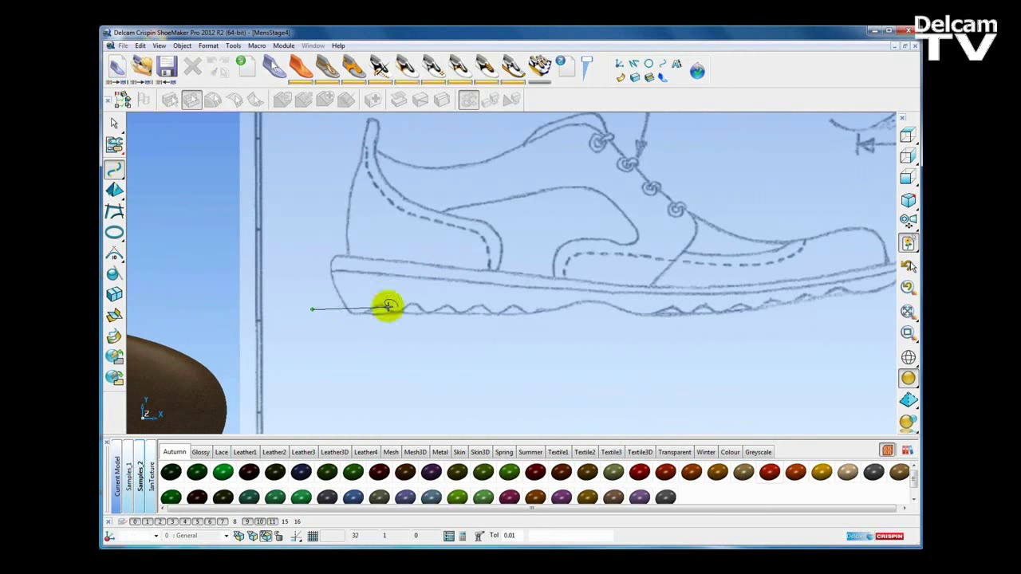
{"action": "left_click", "coordinate": [448, 314]}
{"action": "left_click", "coordinate": [532, 313]}
{"action": "left_click", "coordinate": [569, 305]}
{"action": "left_click", "coordinate": [597, 301]}
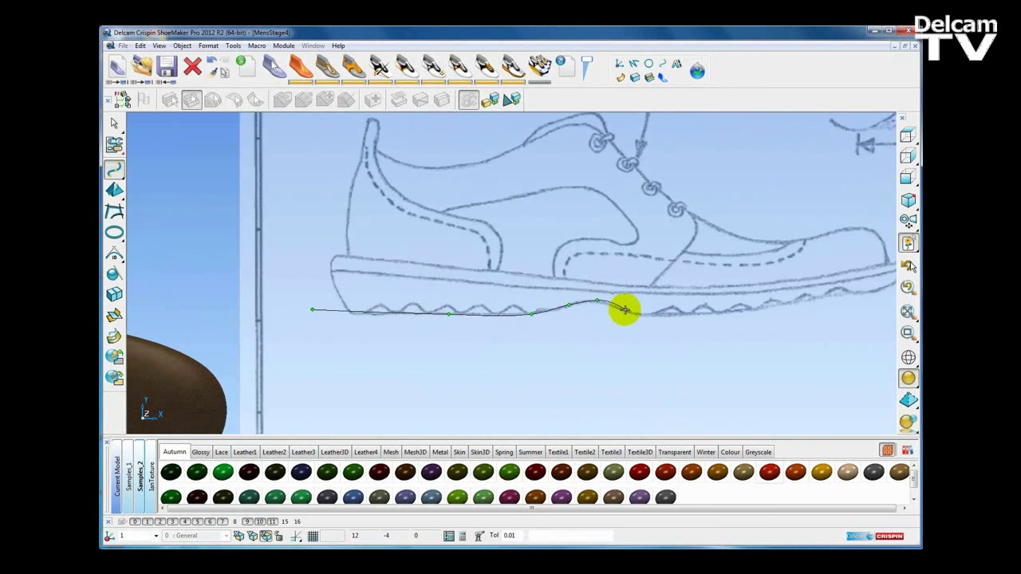
{"action": "left_click", "coordinate": [625, 310]}
{"action": "middle_click_drag", "start_coordinate": [625, 310], "coordinate": [402, 292], "text": "shift"}
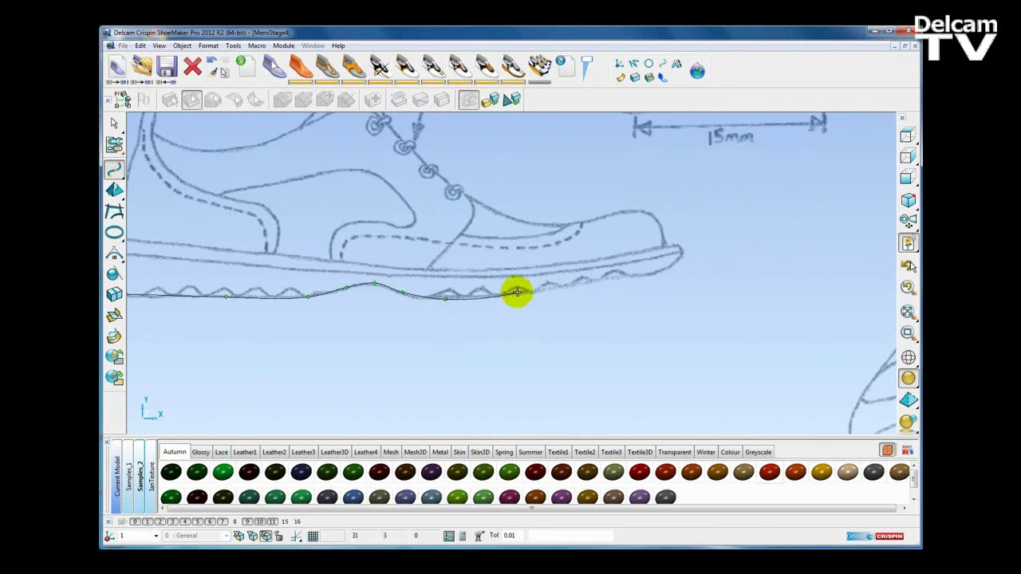
{"action": "left_click", "coordinate": [779, 225]}
{"action": "left_click", "coordinate": [121, 128]}
Remove the scanned drawing stencil from the model view and delete the traced sole curve.
{"action": "scroll", "coordinate": [467, 277], "scroll_direction": "down", "scroll_amount": 3}
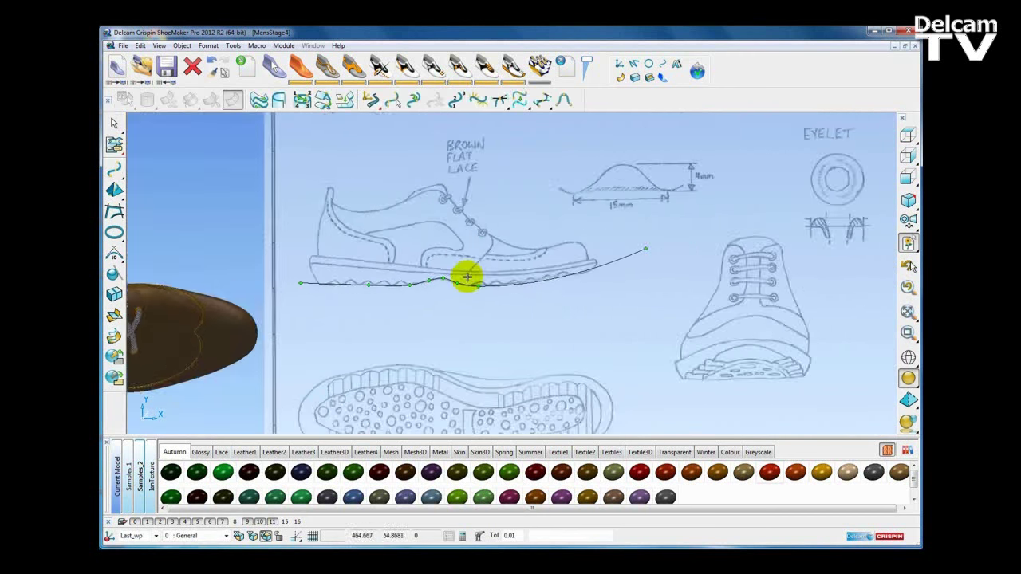
{"action": "scroll", "coordinate": [466, 277], "scroll_direction": "down", "scroll_amount": 1}
{"action": "left_click", "coordinate": [160, 45]}
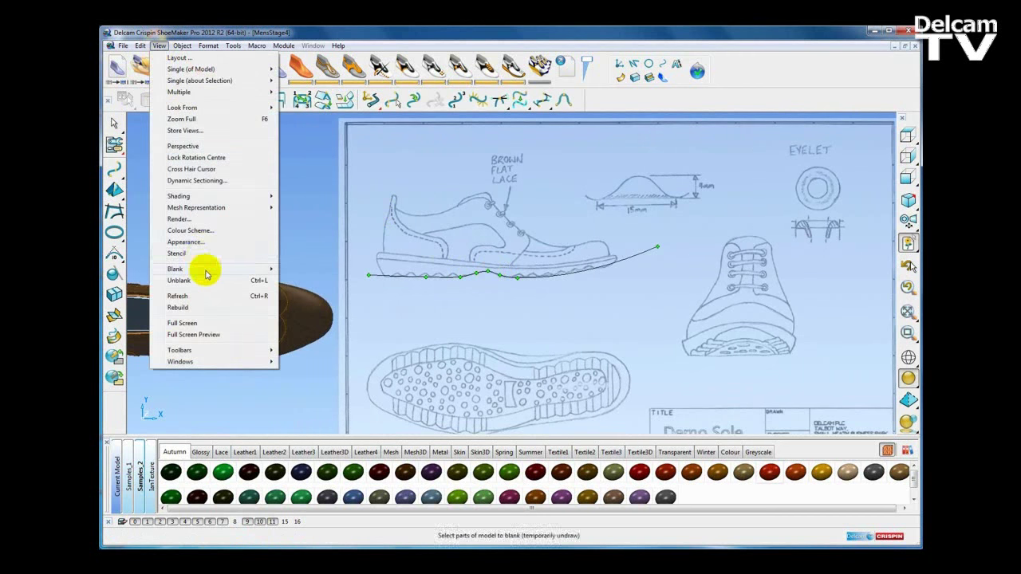
{"action": "left_click", "coordinate": [200, 257]}
{"action": "left_click", "coordinate": [200, 98]}
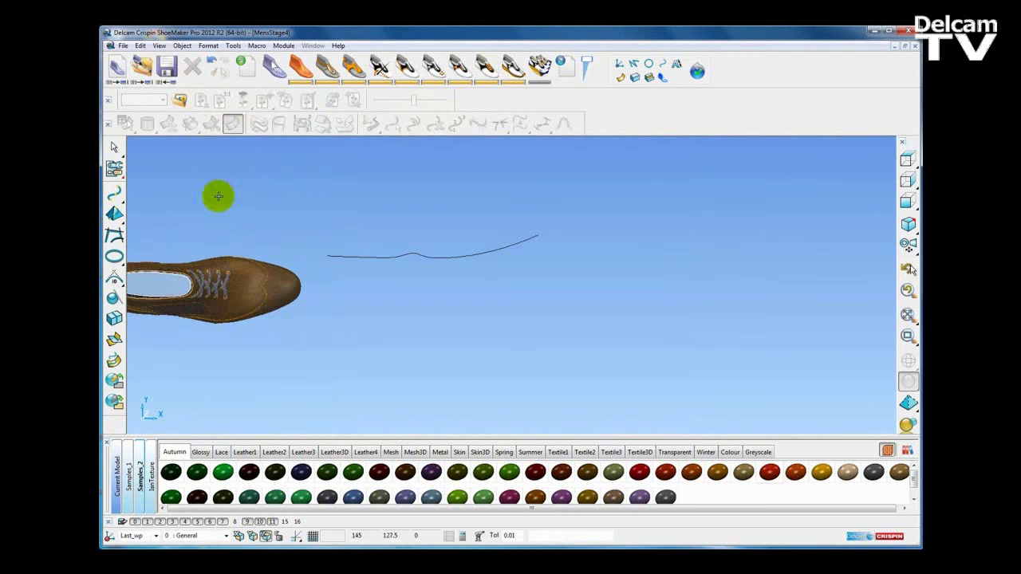
{"action": "left_click", "coordinate": [116, 149]}
{"action": "middle_click_drag", "start_coordinate": [399, 226], "coordinate": [513, 224], "text": "shift"}
{"action": "scroll", "coordinate": [513, 223], "scroll_direction": "up", "scroll_amount": 2}
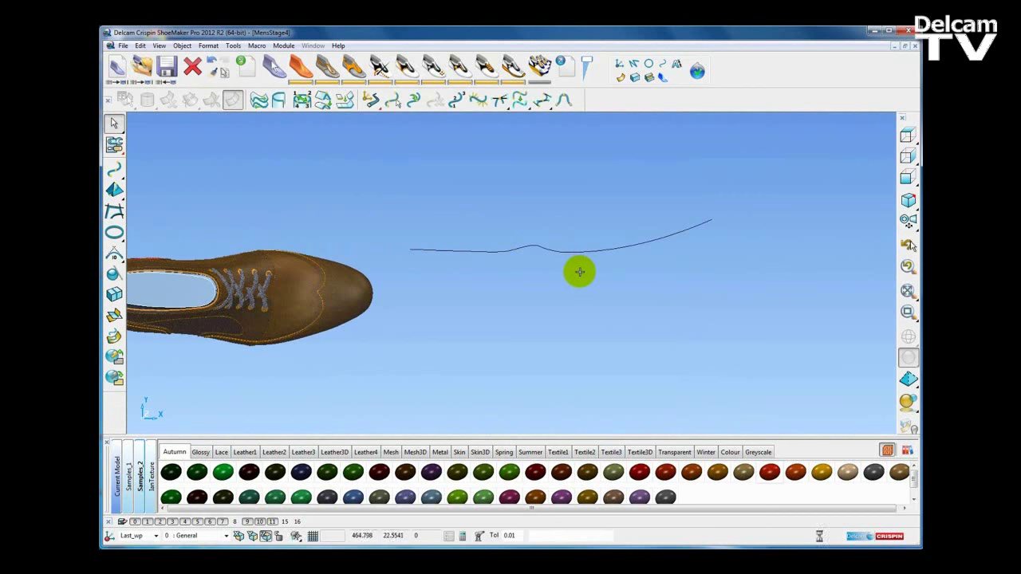
{"action": "left_click", "coordinate": [194, 67]}
Get a copy of the last surfaces, select only surfaces, and blank everything except them.
{"action": "middle_click_drag", "start_coordinate": [431, 215], "coordinate": [643, 214], "text": "shift"}
{"action": "scroll", "coordinate": [643, 217], "scroll_direction": "down", "scroll_amount": 1}
{"action": "scroll", "coordinate": [644, 218], "scroll_direction": "down", "scroll_amount": 1}
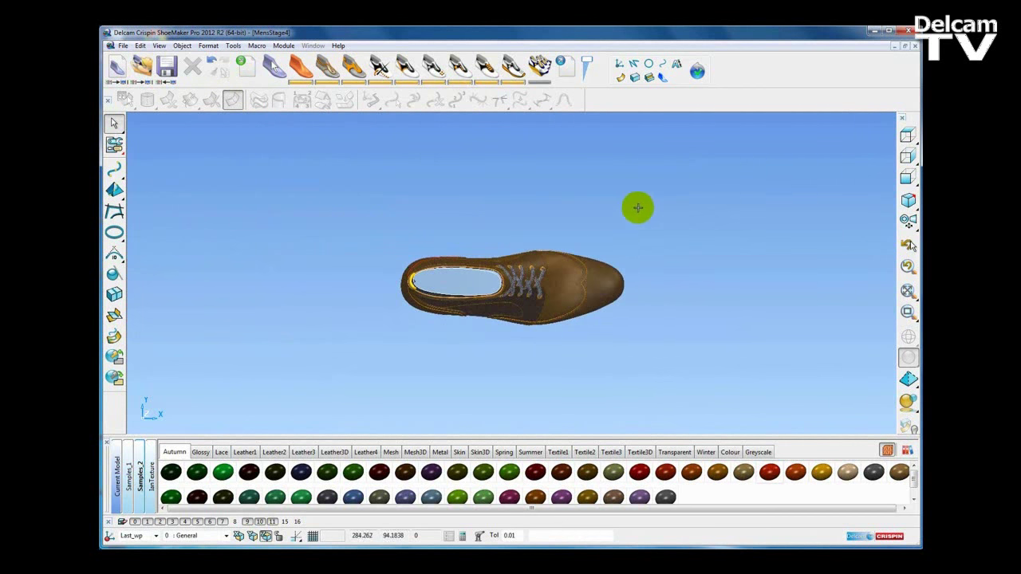
{"action": "key", "text": "1"}
{"action": "key", "text": "2"}
{"action": "middle_click_drag", "start_coordinate": [463, 236], "coordinate": [489, 215], "text": "shift"}
{"action": "middle_click_drag", "start_coordinate": [482, 220], "coordinate": [470, 231]}
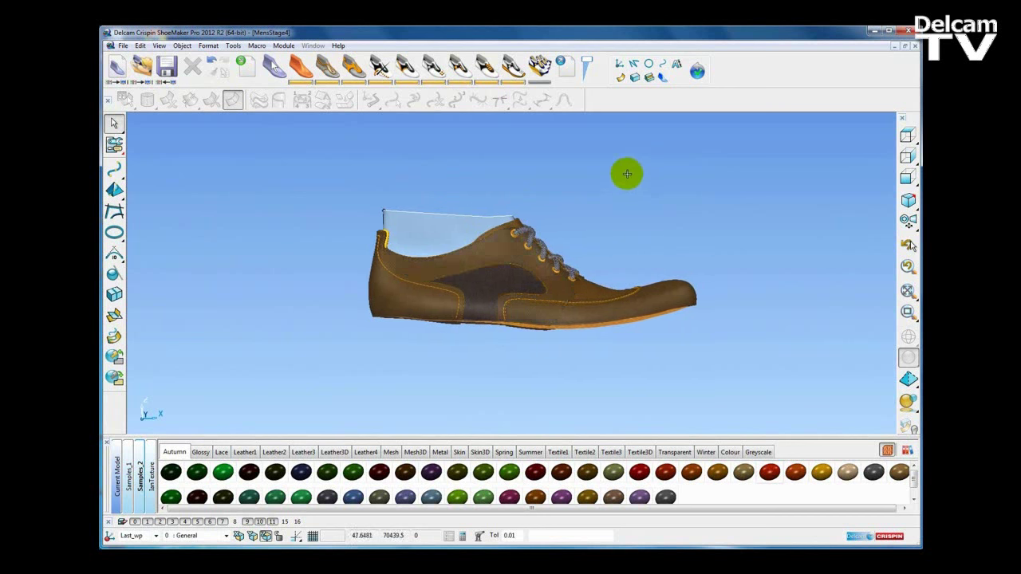
{"action": "scroll", "coordinate": [598, 165], "scroll_direction": "up", "scroll_amount": 2}
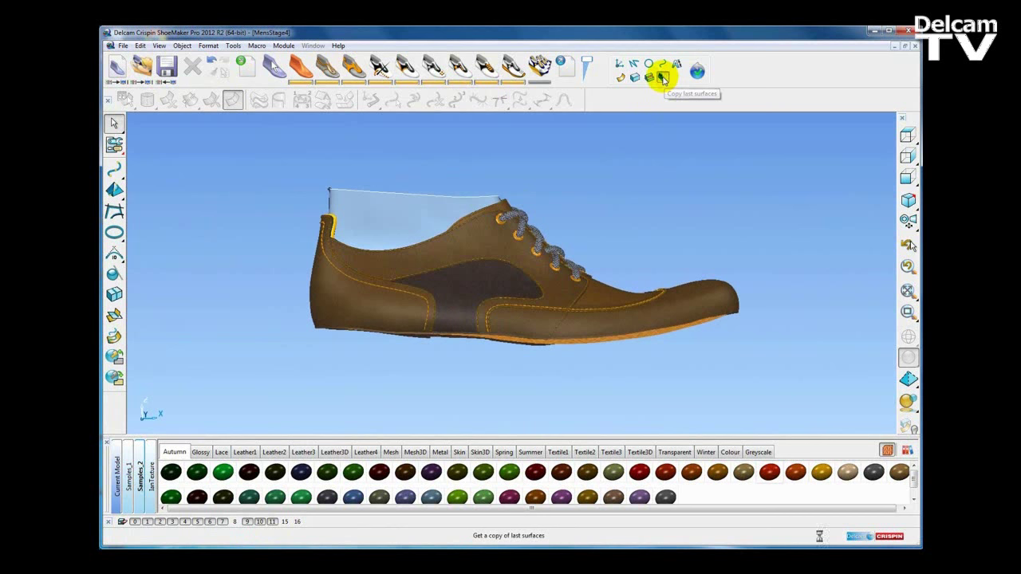
{"action": "left_click", "coordinate": [663, 78]}
{"action": "middle_click_drag", "start_coordinate": [445, 154], "coordinate": [436, 160], "text": "shift"}
{"action": "left_click", "coordinate": [113, 124]}
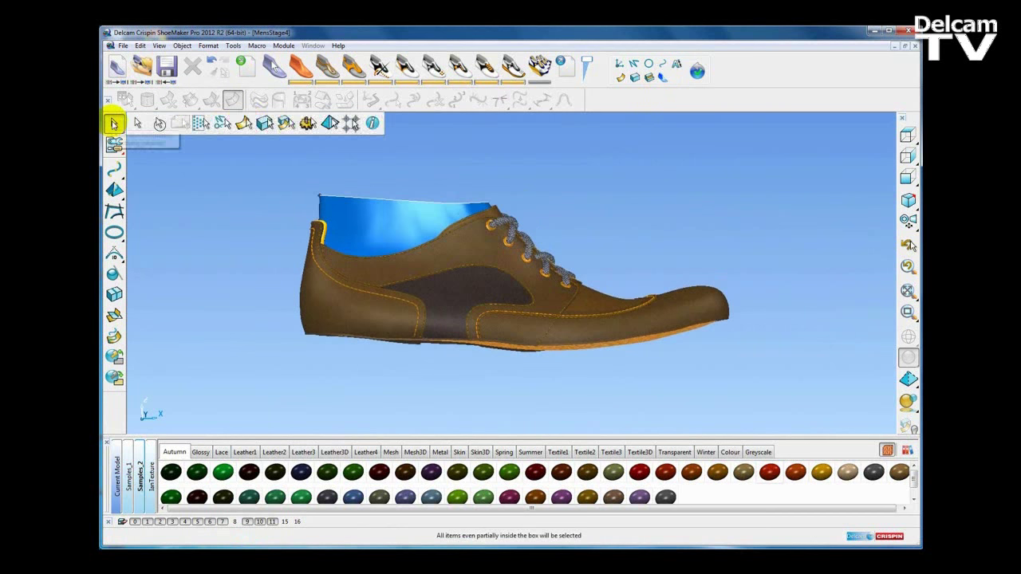
{"action": "left_click", "coordinate": [245, 123]}
{"action": "middle_click_drag", "start_coordinate": [313, 150], "coordinate": [305, 156], "text": "shift"}
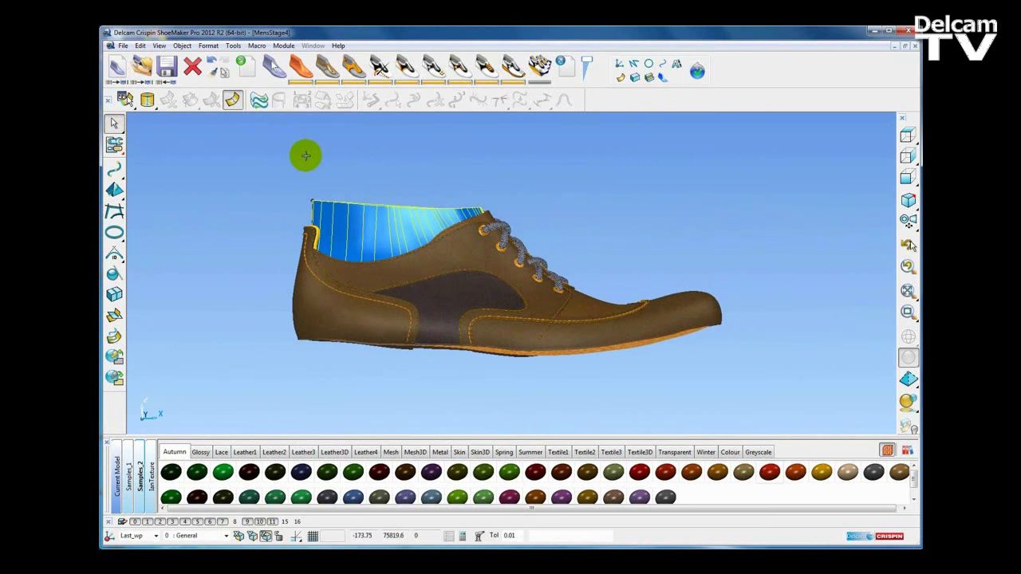
{"action": "key", "text": "ctrl+k"}
{"action": "left_click", "coordinate": [302, 159]}
Delete the upper surface of the copied last, leaving only its bottom surface.
{"action": "middle_click_drag", "start_coordinate": [417, 144], "coordinate": [306, 177]}
{"action": "left_click_drag", "start_coordinate": [307, 177], "coordinate": [350, 187]}
{"action": "middle_click_drag", "start_coordinate": [428, 162], "coordinate": [456, 319]}
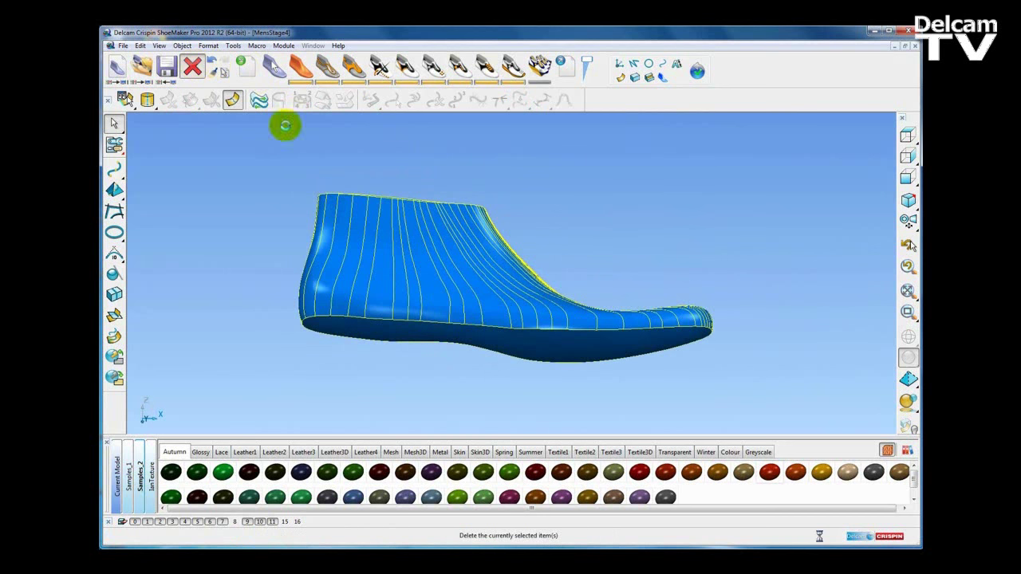
{"action": "middle_click_drag", "start_coordinate": [407, 169], "coordinate": [555, 299]}
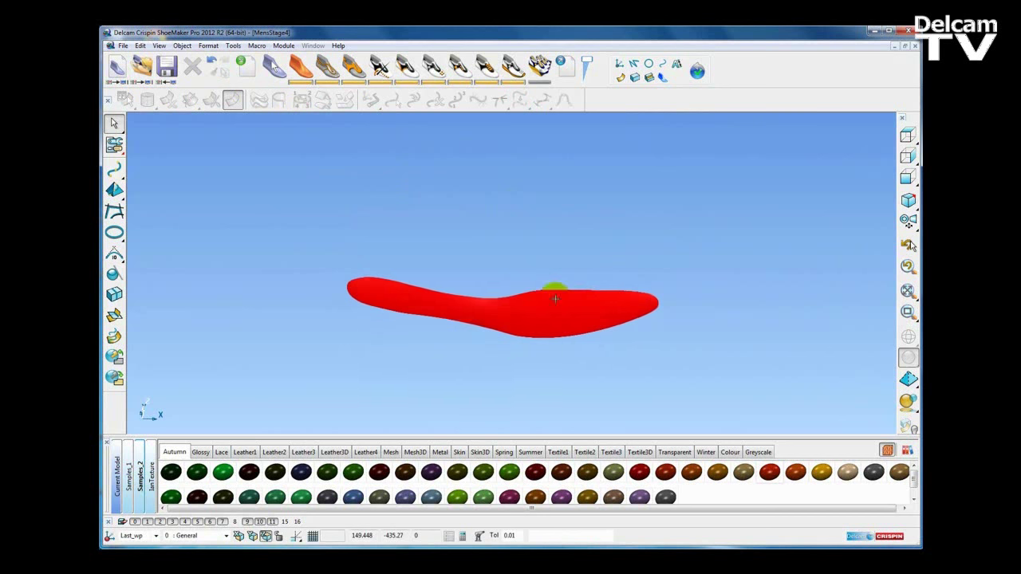
Show level 15 with the demo data and select the curve running around the edge of the last bottom surface.
{"action": "scroll", "coordinate": [480, 353], "scroll_direction": "up", "scroll_amount": 3}
{"action": "middle_click_drag", "start_coordinate": [465, 340], "coordinate": [499, 317]}
{"action": "left_click", "coordinate": [286, 524]}
{"action": "scroll", "coordinate": [481, 360], "scroll_direction": "down", "scroll_amount": 2}
{"action": "middle_click_drag", "start_coordinate": [552, 394], "coordinate": [570, 381], "text": "shift"}
{"action": "scroll", "coordinate": [550, 372], "scroll_direction": "up", "scroll_amount": 1}
{"action": "left_click", "coordinate": [500, 317]}
{"action": "scroll", "coordinate": [572, 369], "scroll_direction": "down", "scroll_amount": 1}
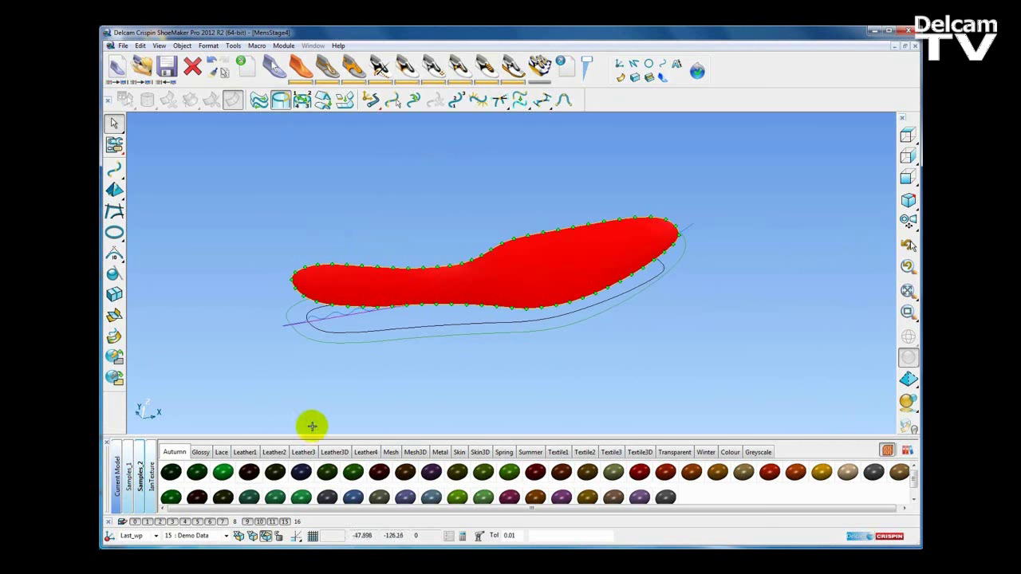
Create a split surface from the selected outline with offset distance 10, angle 0 and split direction Radially Out.
{"action": "left_click", "coordinate": [621, 77]}
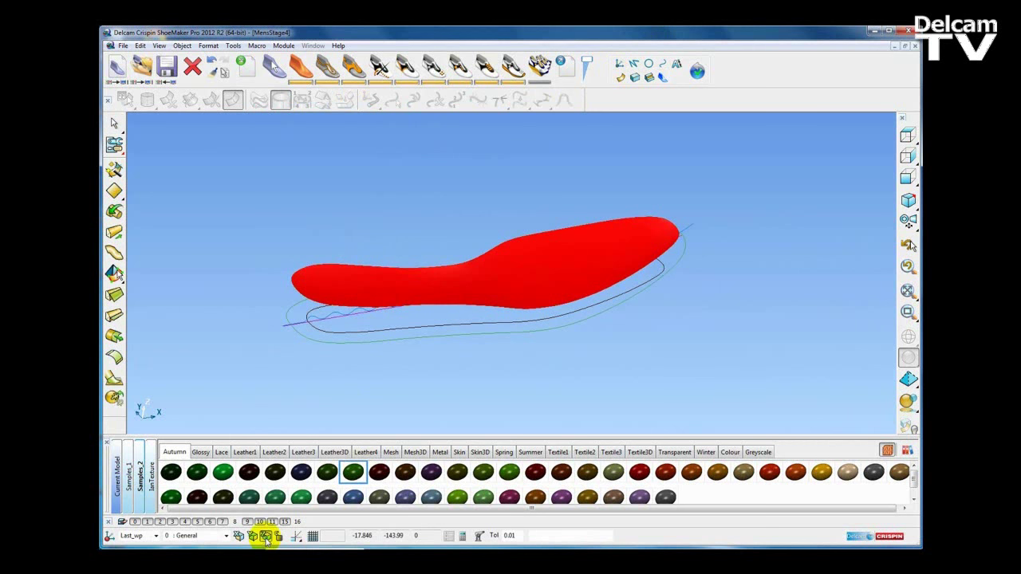
{"action": "left_click", "coordinate": [117, 317]}
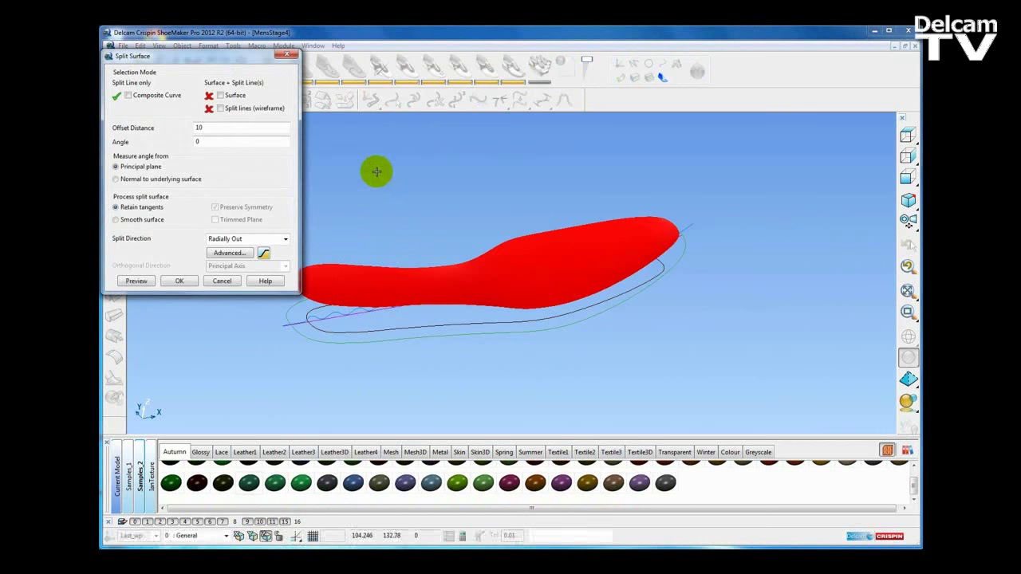
{"action": "left_click", "coordinate": [135, 282]}
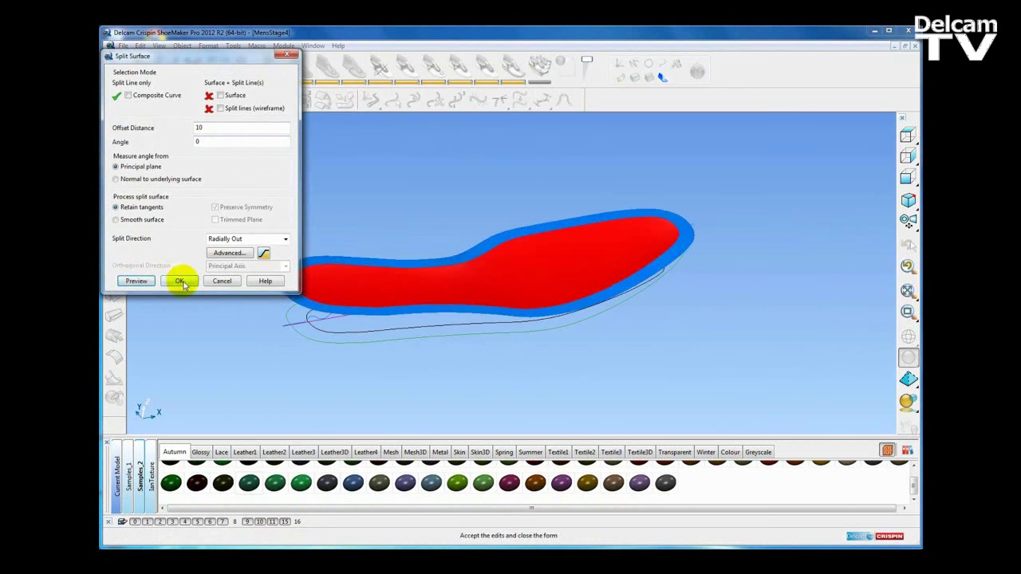
{"action": "left_click", "coordinate": [179, 281]}
Convert the outer edge of the split surface to wireframe and select the resulting outline.
{"action": "middle_click_drag", "start_coordinate": [376, 209], "coordinate": [401, 192], "text": "shift"}
{"action": "middle_click_drag", "start_coordinate": [476, 315], "coordinate": [477, 316], "text": "ctrl+shift"}
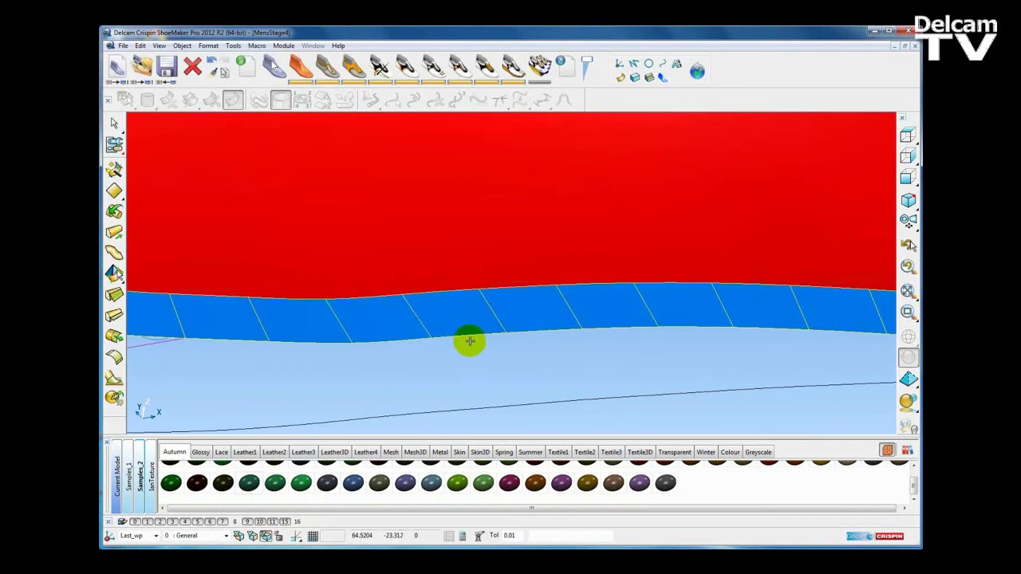
{"action": "left_click", "coordinate": [471, 336]}
{"action": "right_click", "coordinate": [471, 339]}
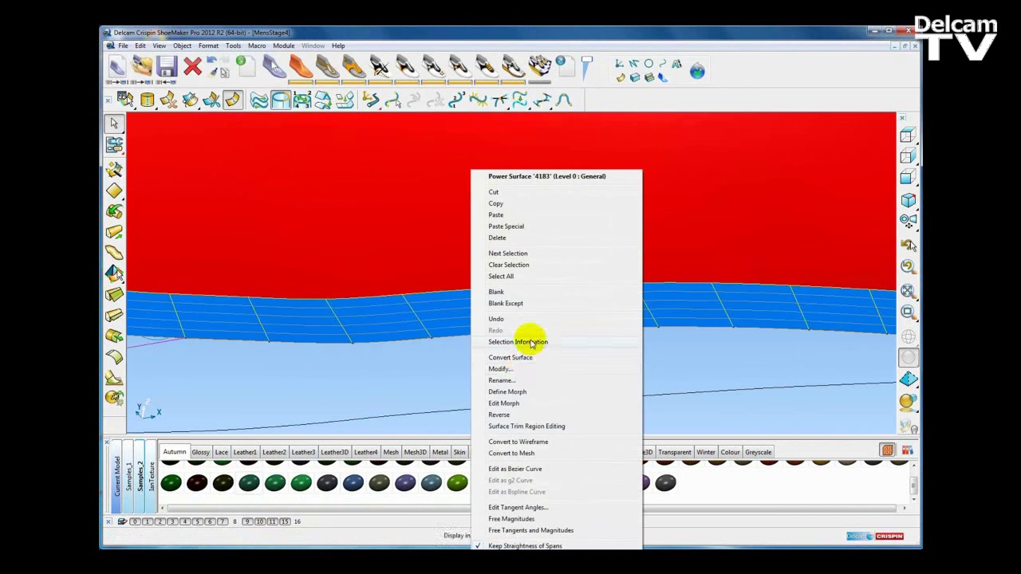
{"action": "left_click", "coordinate": [536, 442]}
{"action": "scroll", "coordinate": [495, 347], "scroll_direction": "down", "scroll_amount": 4}
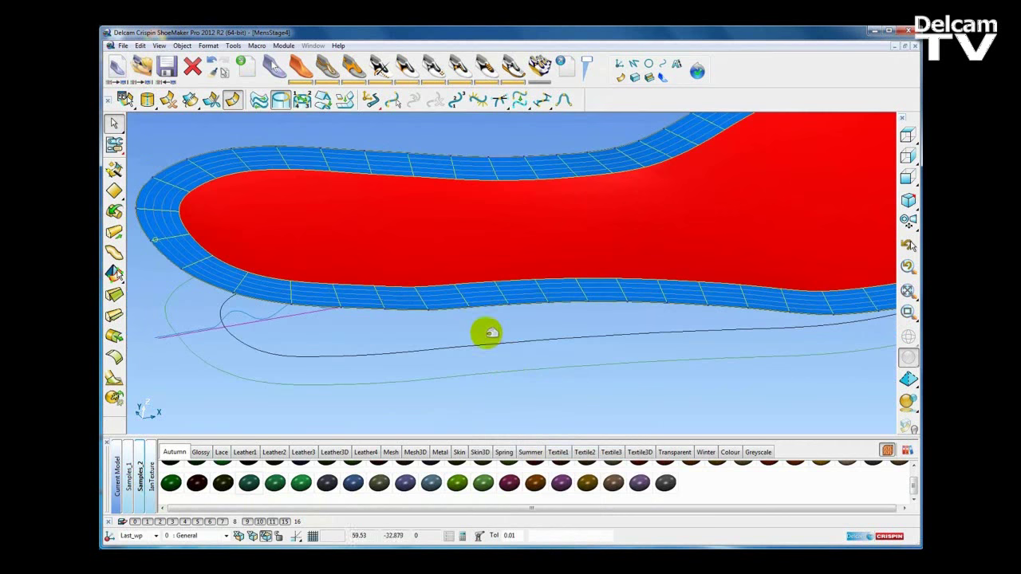
{"action": "left_click", "coordinate": [484, 320]}
{"action": "left_click", "coordinate": [490, 307]}
{"action": "scroll", "coordinate": [503, 328], "scroll_direction": "down", "scroll_amount": 3}
{"action": "middle_click_drag", "start_coordinate": [506, 335], "coordinate": [459, 359], "text": "shift"}
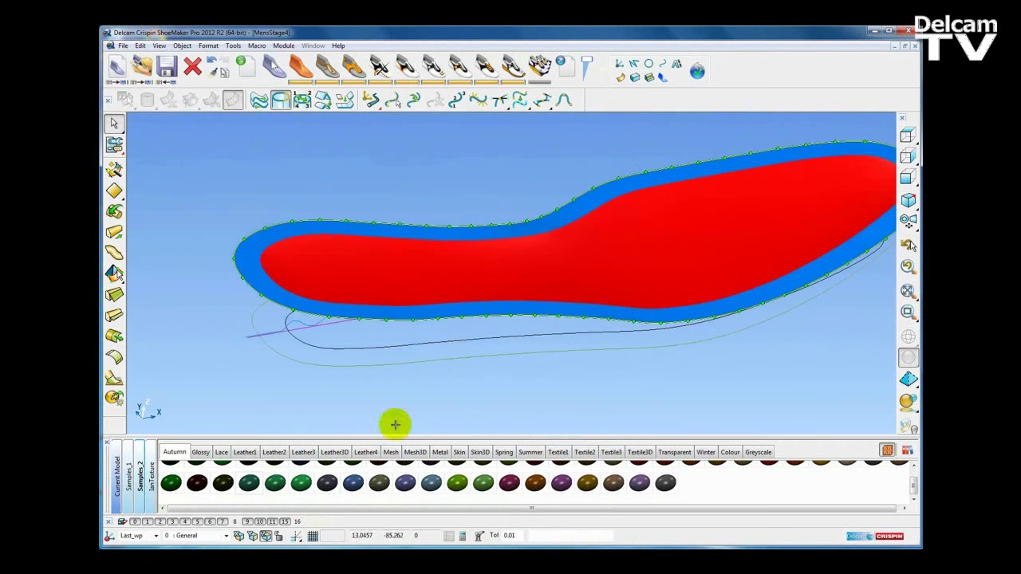
Extrude the selected outline into a surface and direct it downward to form the side wall of the sole.
{"action": "left_click", "coordinate": [117, 234]}
{"action": "scroll", "coordinate": [602, 339], "scroll_direction": "down", "scroll_amount": 3}
{"action": "middle_click_drag", "start_coordinate": [602, 338], "coordinate": [539, 199]}
{"action": "middle_click_drag", "start_coordinate": [583, 230], "coordinate": [558, 229]}
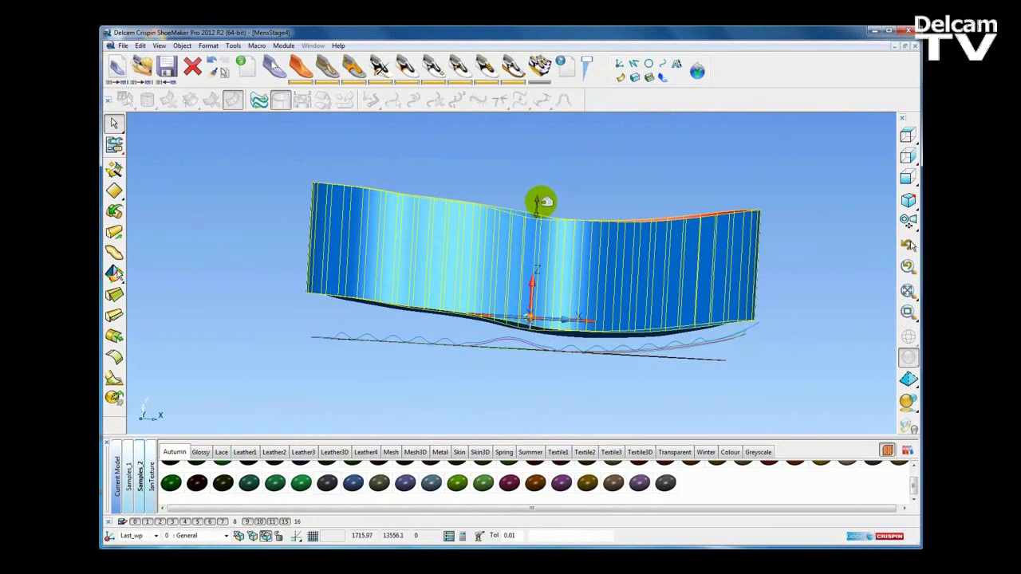
{"action": "left_click_drag", "start_coordinate": [536, 199], "coordinate": [534, 376]}
{"action": "scroll", "coordinate": [547, 276], "scroll_direction": "up", "scroll_amount": 3}
{"action": "middle_click_drag", "start_coordinate": [559, 378], "coordinate": [548, 281], "text": "shift"}
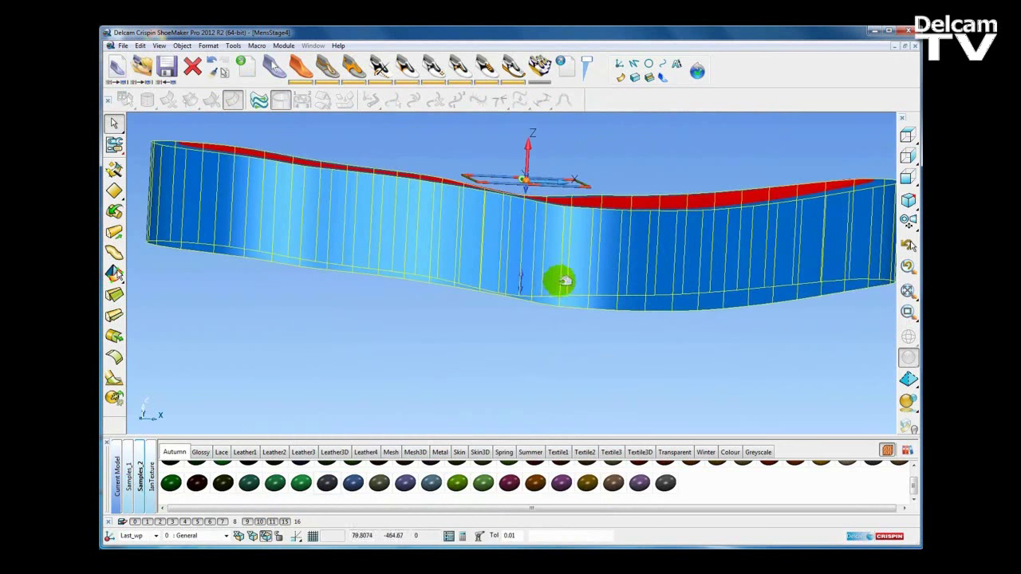
Convert the extruded side wall to an editable power surface and select its lower edge curve.
{"action": "right_click", "coordinate": [561, 281]}
{"action": "left_click", "coordinate": [610, 356]}
{"action": "scroll", "coordinate": [535, 320], "scroll_direction": "down", "scroll_amount": 3}
{"action": "middle_click_drag", "start_coordinate": [532, 314], "coordinate": [560, 363]}
{"action": "left_click", "coordinate": [514, 346]}
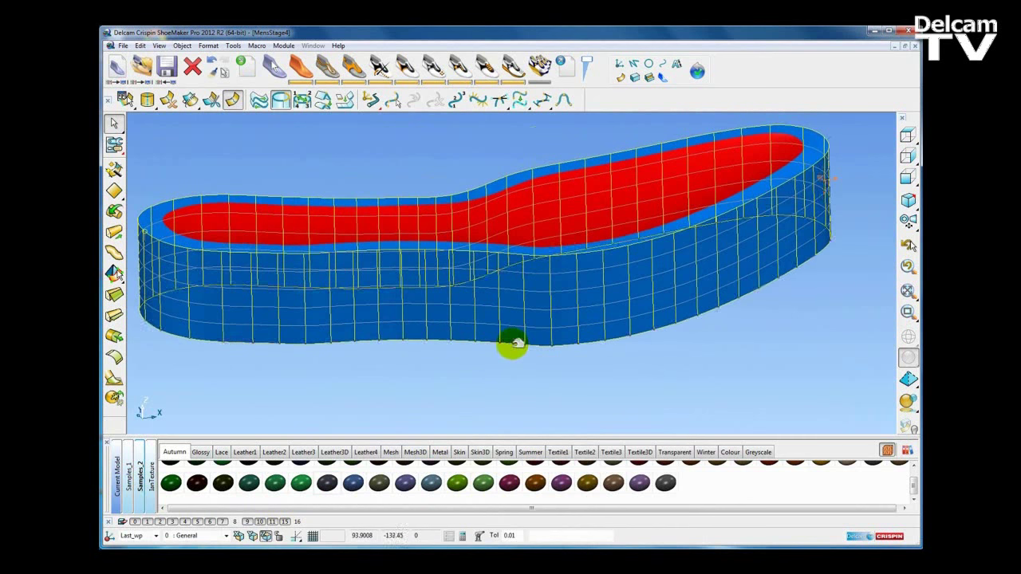
Start Insert surface curve from wireframe on the side wall and pick the demo sole outline at the toe.
{"action": "middle_click_drag", "start_coordinate": [534, 399], "coordinate": [548, 362], "text": "shift"}
{"action": "scroll", "coordinate": [548, 359], "scroll_direction": "up", "scroll_amount": 2}
{"action": "scroll", "coordinate": [524, 319], "scroll_direction": "down", "scroll_amount": 2}
{"action": "middle_click_drag", "start_coordinate": [523, 329], "coordinate": [521, 348], "text": "shift"}
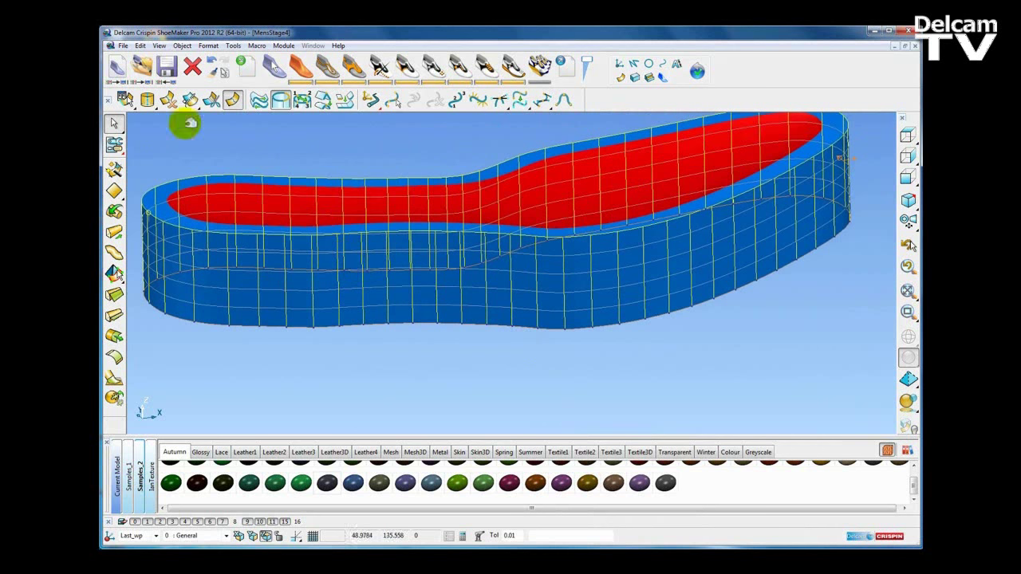
{"action": "left_click", "coordinate": [147, 101]}
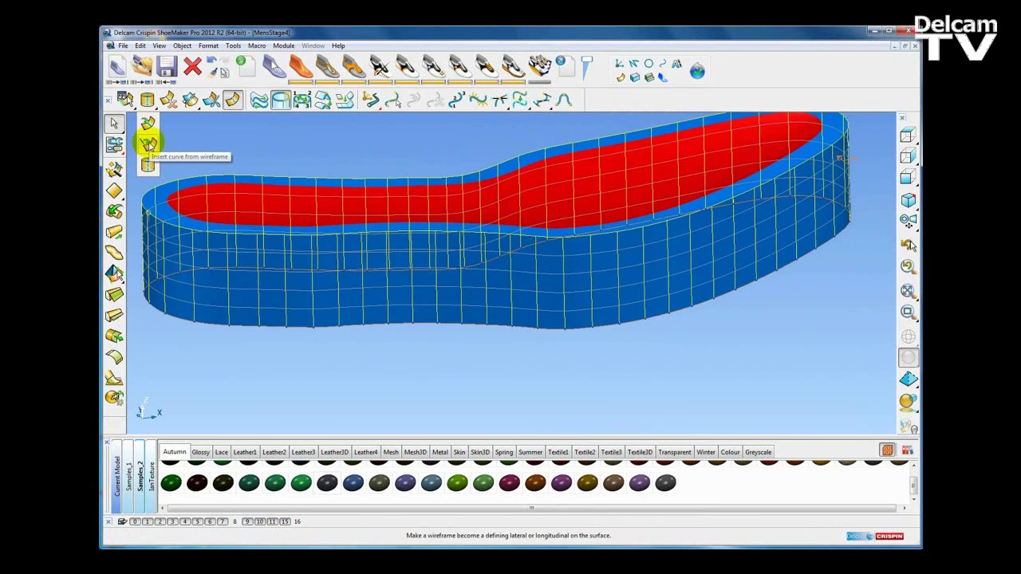
{"action": "left_click", "coordinate": [148, 143]}
{"action": "middle_click_drag", "start_coordinate": [462, 202], "coordinate": [651, 298]}
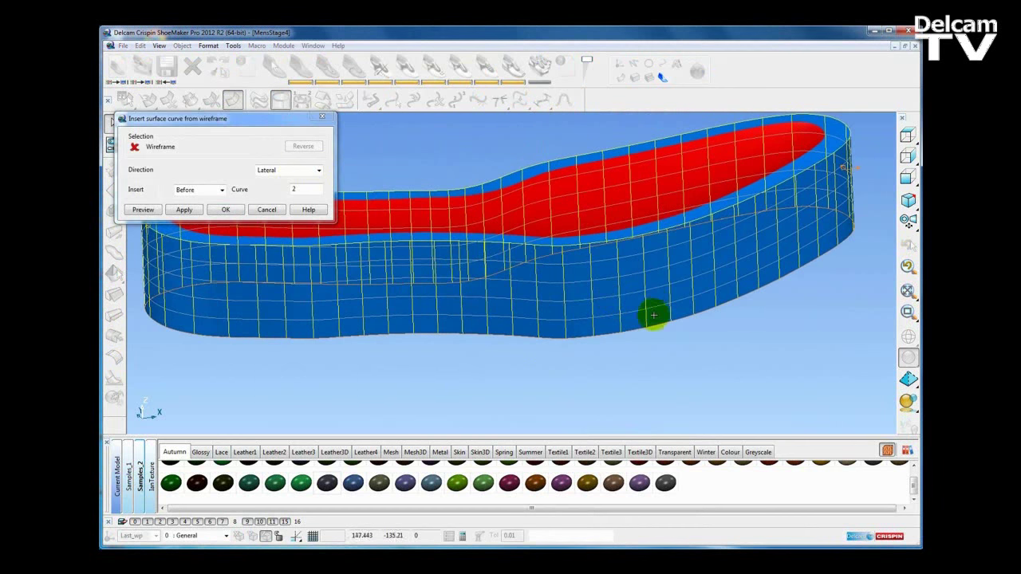
{"action": "key", "text": "F2"}
{"action": "middle_click_drag", "start_coordinate": [737, 331], "coordinate": [642, 361], "text": "shift"}
{"action": "scroll", "coordinate": [706, 347], "scroll_direction": "up", "scroll_amount": 1}
{"action": "scroll", "coordinate": [562, 371], "scroll_direction": "up", "scroll_amount": 1}
{"action": "mouse_move", "coordinate": [705, 347]}
{"action": "middle_mouse_down", "text": "shift"}
{"action": "mouse_move", "coordinate": [557, 374]}
{"action": "mouse_move", "coordinate": [567, 267]}
{"action": "middle_mouse_up", "text": "shift"}
{"action": "left_click", "coordinate": [557, 298]}
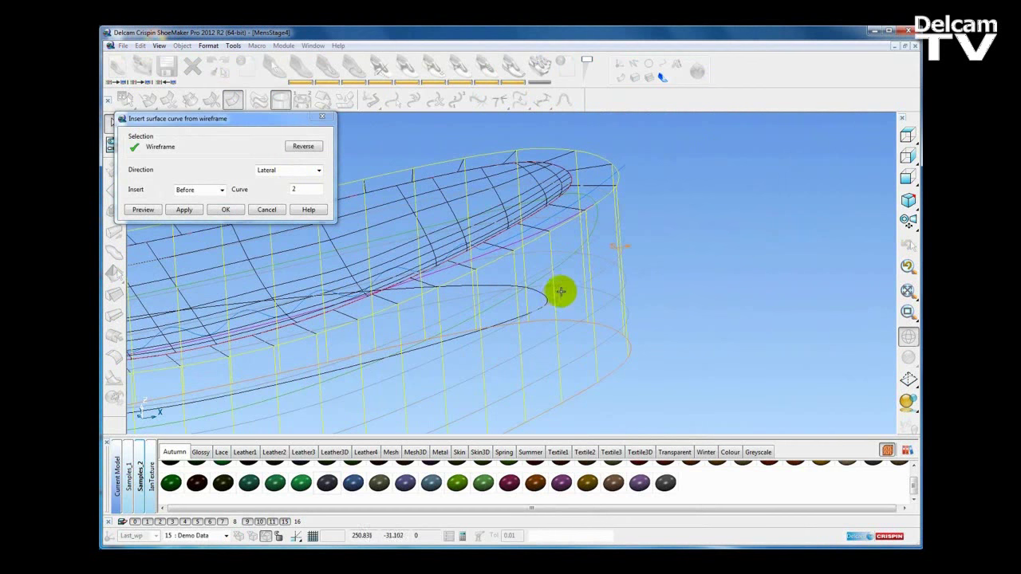
Insert the picked wireframe as lateral curve 2 using the As option, reshaping the side wall to the sole outline.
{"action": "middle_click_drag", "start_coordinate": [486, 356], "coordinate": [725, 304], "text": "shift"}
{"action": "scroll", "coordinate": [687, 342], "scroll_direction": "down", "scroll_amount": 3}
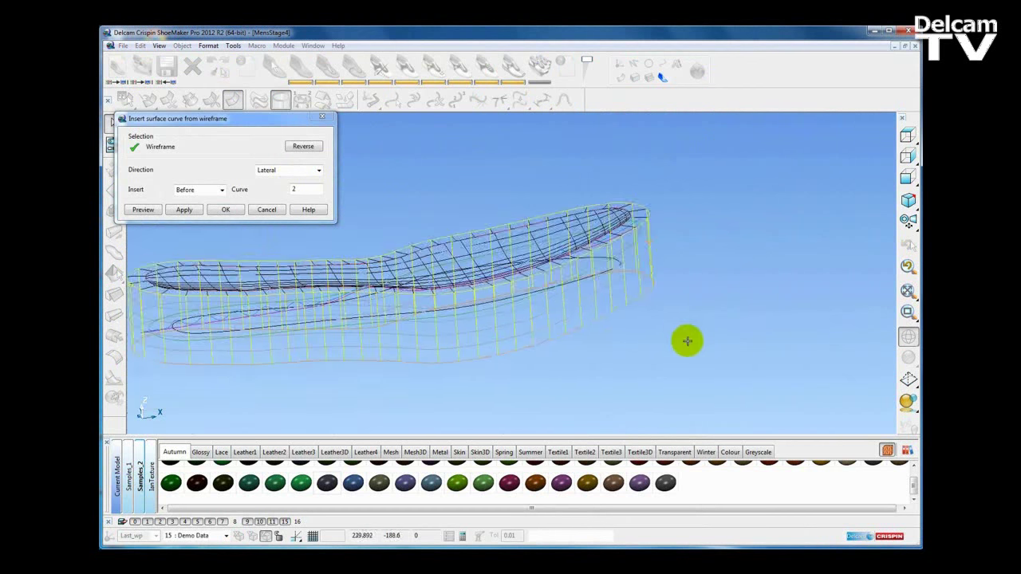
{"action": "middle_click_drag", "start_coordinate": [687, 341], "coordinate": [741, 331], "text": "shift"}
{"action": "key", "text": "F3"}
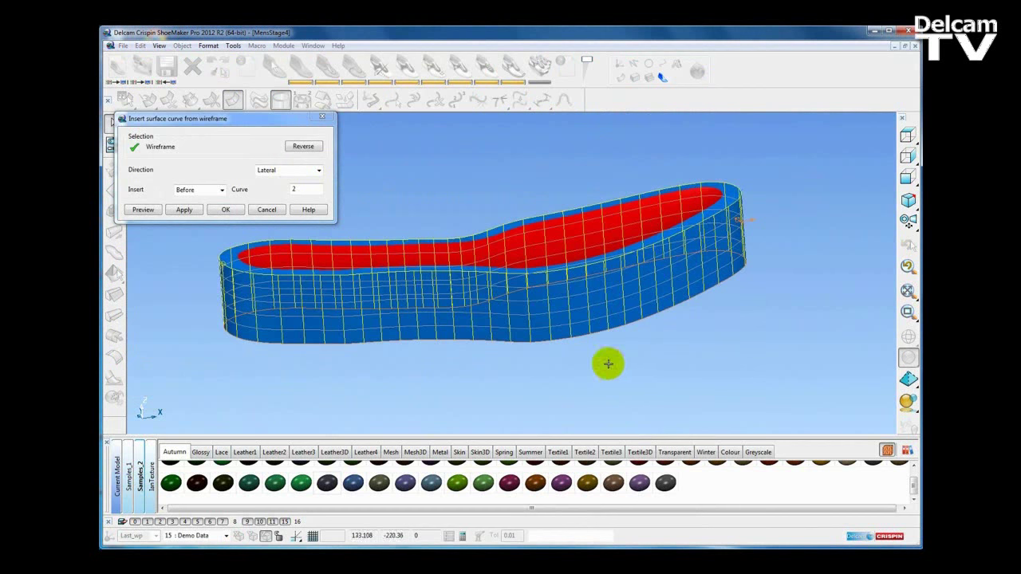
{"action": "left_click", "coordinate": [222, 189]}
{"action": "left_click", "coordinate": [201, 222]}
{"action": "left_click", "coordinate": [153, 210]}
{"action": "middle_click_drag", "start_coordinate": [624, 333], "coordinate": [605, 317]}
{"action": "middle_click_drag", "start_coordinate": [605, 317], "coordinate": [661, 349], "text": "shift"}
{"action": "left_click", "coordinate": [233, 212]}
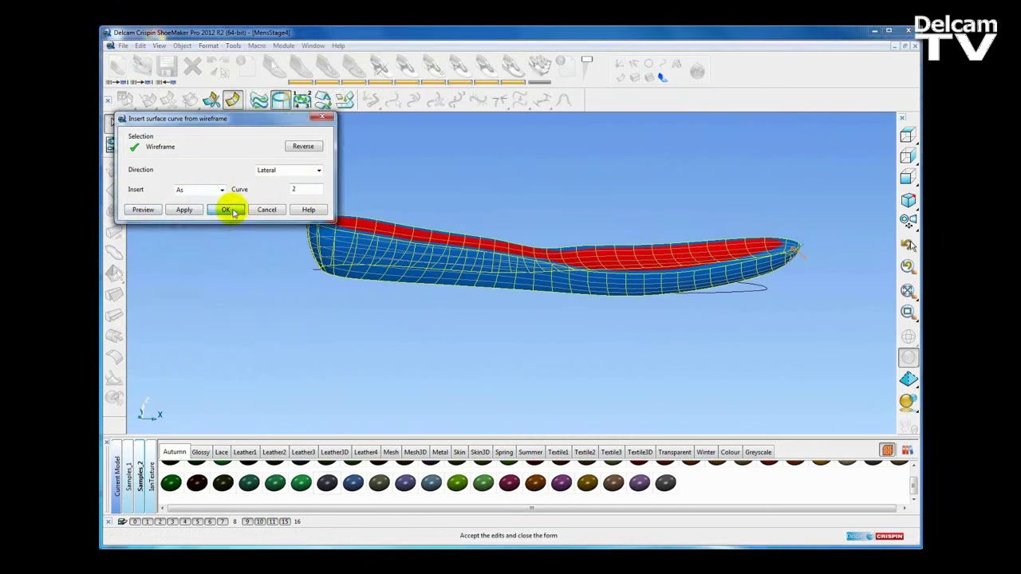
Extrude the wavy demo curve that runs lengthwise through the sole into a surface.
{"action": "left_click", "coordinate": [319, 289]}
{"action": "middle_click_drag", "start_coordinate": [235, 267], "coordinate": [494, 195]}
{"action": "left_click_drag", "start_coordinate": [509, 231], "coordinate": [568, 305]}
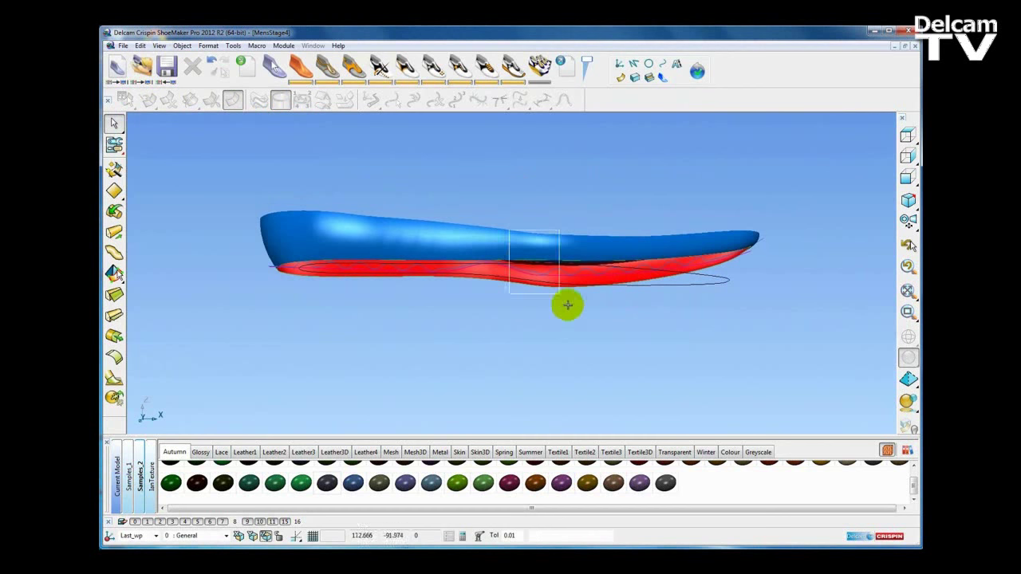
{"action": "middle_click_drag", "start_coordinate": [569, 305], "coordinate": [569, 305], "text": "ctrl+shift"}
{"action": "left_click", "coordinate": [565, 251]}
{"action": "middle_click_drag", "start_coordinate": [563, 253], "coordinate": [580, 319], "text": "ctrl"}
{"action": "mouse_move", "coordinate": [435, 336]}
{"action": "middle_mouse_down"}
{"action": "mouse_move", "coordinate": [481, 372]}
{"action": "mouse_move", "coordinate": [479, 403]}
{"action": "middle_mouse_up"}
{"action": "left_click", "coordinate": [116, 231]}
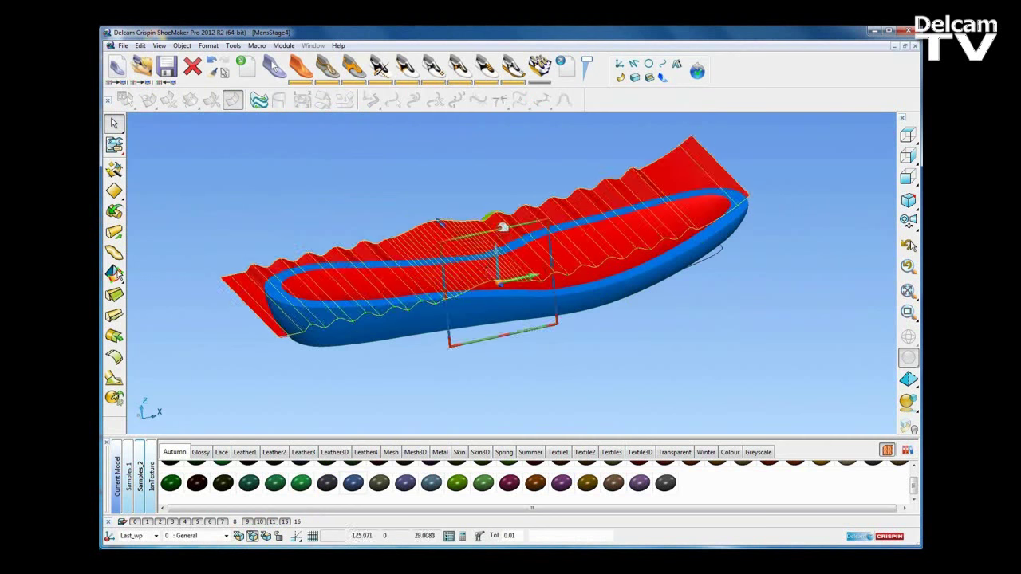
Extend the wavy extrusion by equal lengths in both directions and convert it to a power surface.
{"action": "middle_click_drag", "start_coordinate": [503, 227], "coordinate": [499, 249]}
{"action": "double_click", "coordinate": [459, 273]}
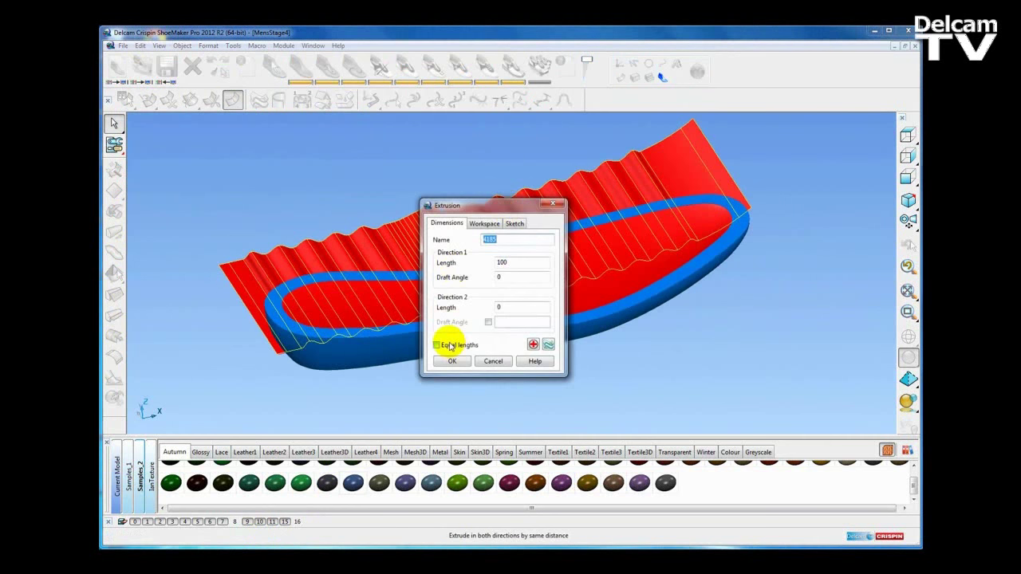
{"action": "left_click", "coordinate": [449, 346]}
{"action": "left_click", "coordinate": [454, 361]}
{"action": "middle_click_drag", "start_coordinate": [632, 381], "coordinate": [545, 315]}
{"action": "middle_click_drag", "start_coordinate": [545, 315], "coordinate": [502, 272], "text": "shift"}
{"action": "scroll", "coordinate": [504, 272], "scroll_direction": "up", "scroll_amount": 3}
{"action": "right_click", "coordinate": [524, 308]}
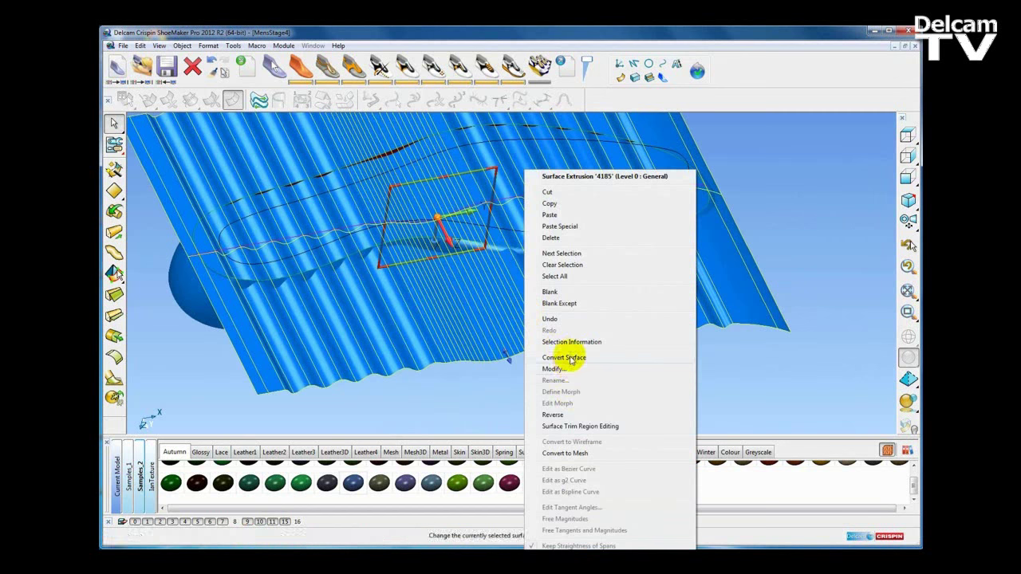
{"action": "left_click", "coordinate": [571, 359]}
{"action": "middle_click_drag", "start_coordinate": [566, 360], "coordinate": [615, 387]}
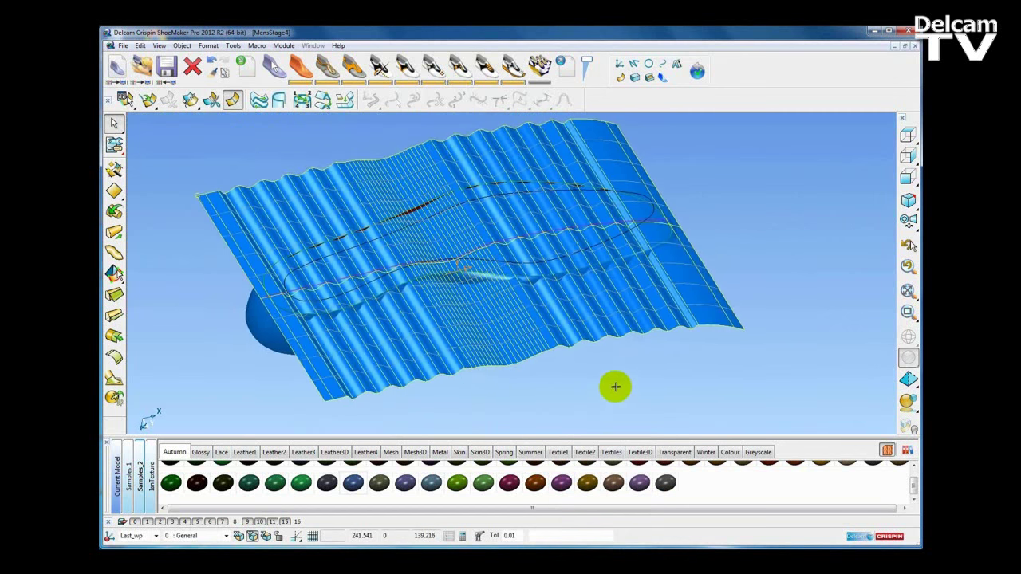
Fillet the wavy surface to the sole's side wall with a convex, trimmed fillet of radius 1 and accept the fillet route.
{"action": "middle_click_drag", "start_coordinate": [553, 394], "coordinate": [559, 392], "text": "shift"}
{"action": "middle_click_drag", "start_coordinate": [395, 373], "coordinate": [387, 375], "text": "shift"}
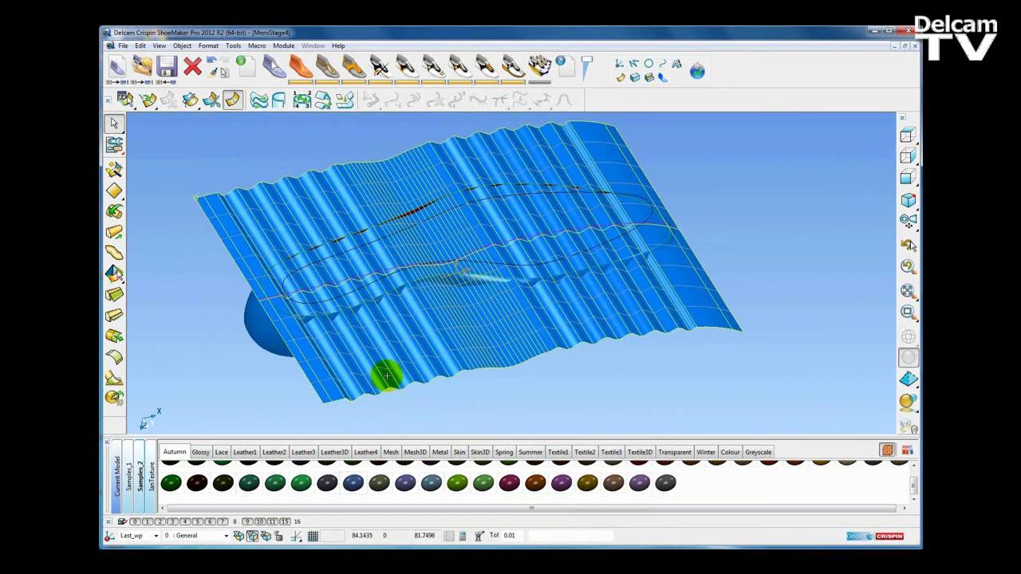
{"action": "left_click", "coordinate": [117, 357]}
{"action": "scroll", "coordinate": [572, 298], "scroll_direction": "up", "scroll_amount": 3}
{"action": "left_click", "coordinate": [429, 283]}
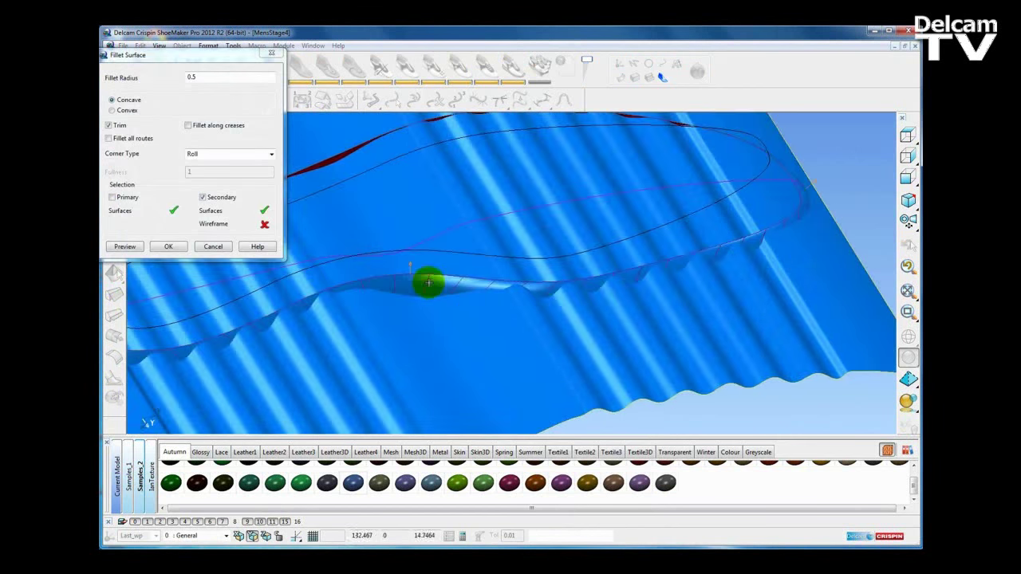
{"action": "scroll", "coordinate": [462, 316], "scroll_direction": "down", "scroll_amount": 2}
{"action": "left_click", "coordinate": [207, 75]}
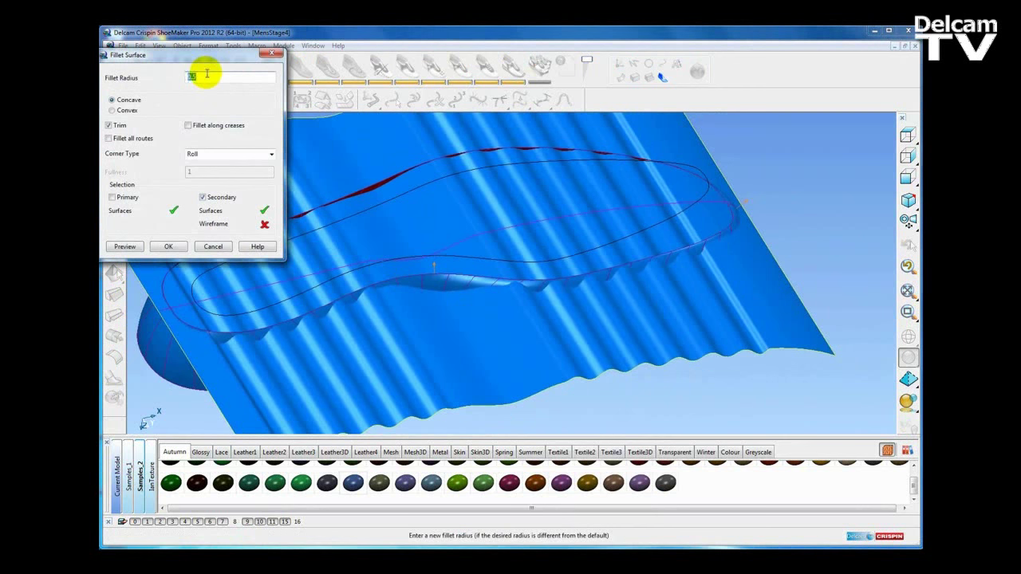
{"action": "type", "text": "1"}
{"action": "left_click", "coordinate": [126, 111]}
{"action": "left_click", "coordinate": [124, 248]}
{"action": "left_click", "coordinate": [124, 250]}
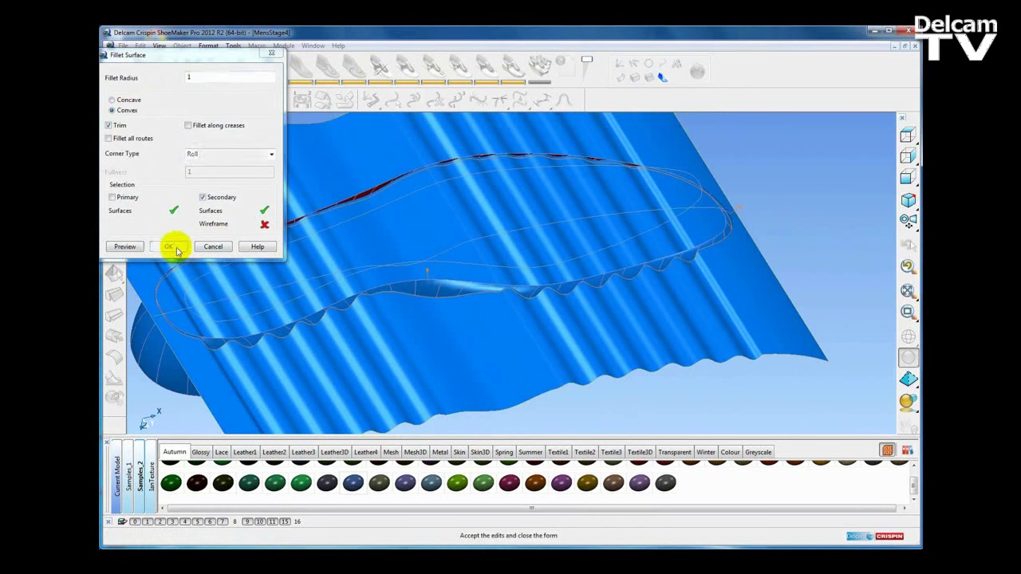
{"action": "left_click", "coordinate": [177, 249]}
{"action": "left_click", "coordinate": [179, 169]}
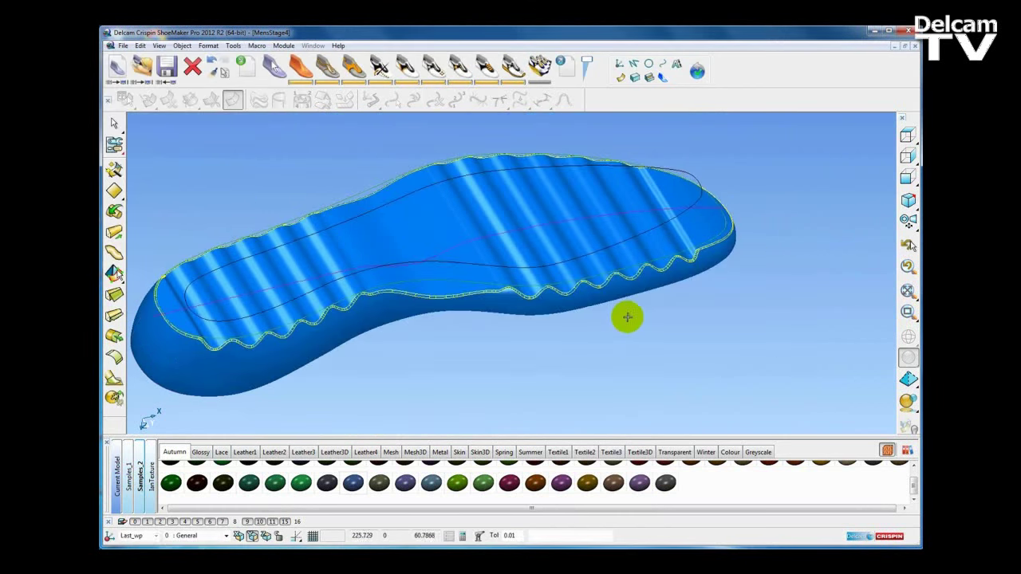
Extrude the smooth lengthwise demo curve through the sole into a surface.
{"action": "scroll", "coordinate": [621, 317], "scroll_direction": "down", "scroll_amount": 2}
{"action": "middle_click_drag", "start_coordinate": [627, 335], "coordinate": [510, 212]}
{"action": "scroll", "coordinate": [511, 322], "scroll_direction": "up", "scroll_amount": 2}
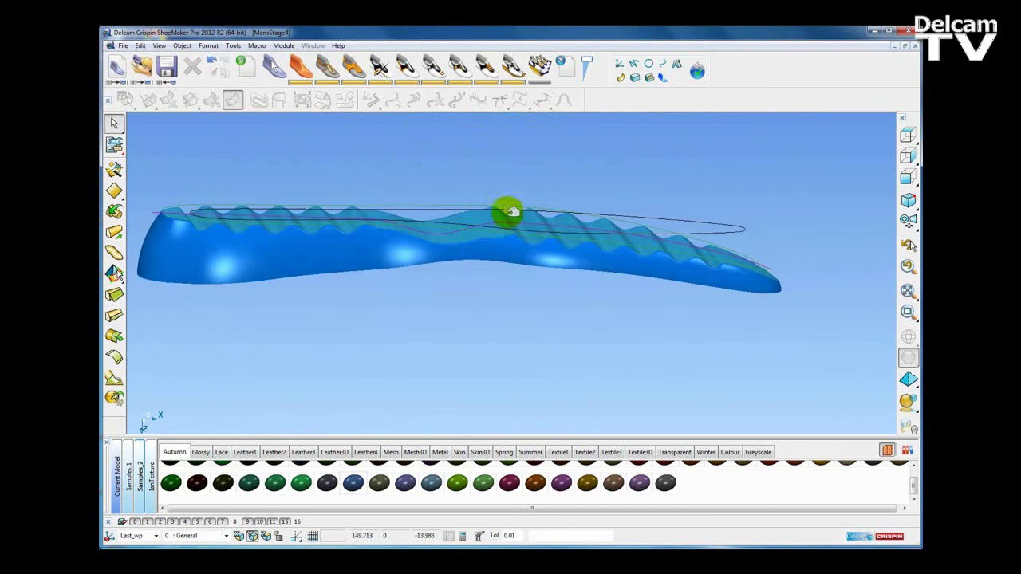
{"action": "left_click", "coordinate": [515, 221]}
{"action": "scroll", "coordinate": [474, 267], "scroll_direction": "down", "scroll_amount": 1}
{"action": "middle_click_drag", "start_coordinate": [487, 277], "coordinate": [520, 307]}
{"action": "scroll", "coordinate": [520, 307], "scroll_direction": "up", "scroll_amount": 1}
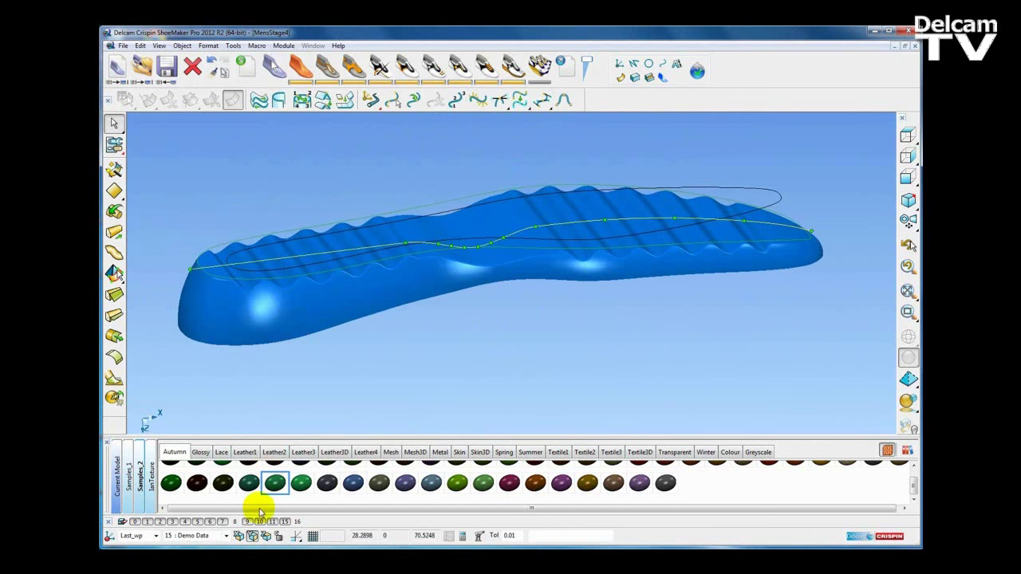
{"action": "left_click", "coordinate": [114, 236]}
{"action": "scroll", "coordinate": [478, 170], "scroll_direction": "down", "scroll_amount": 1}
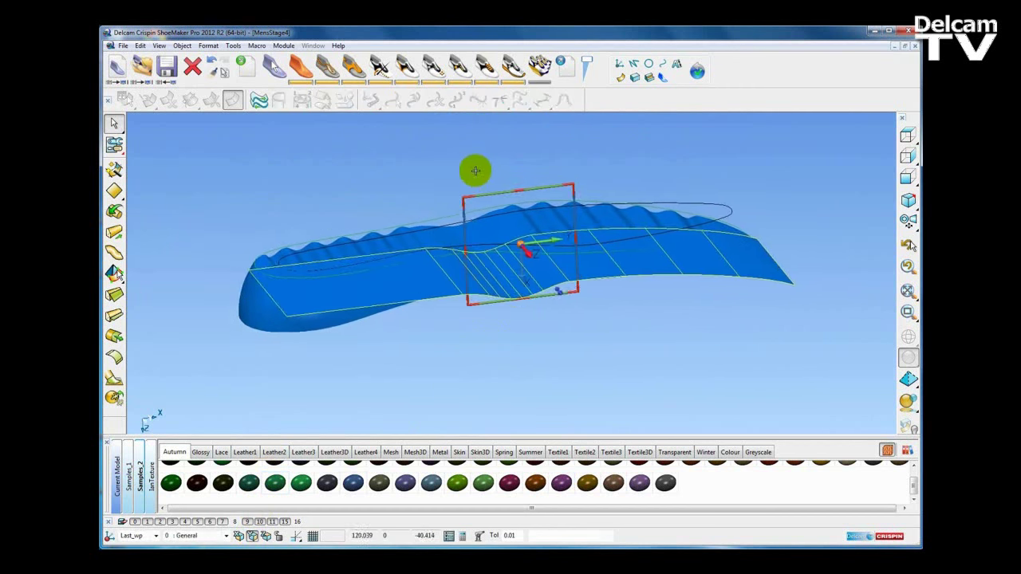
Extend the smooth extrusion by equal lengths in both directions and convert it to a power surface.
{"action": "middle_click_drag", "start_coordinate": [476, 171], "coordinate": [629, 270]}
{"action": "double_click", "coordinate": [615, 271]}
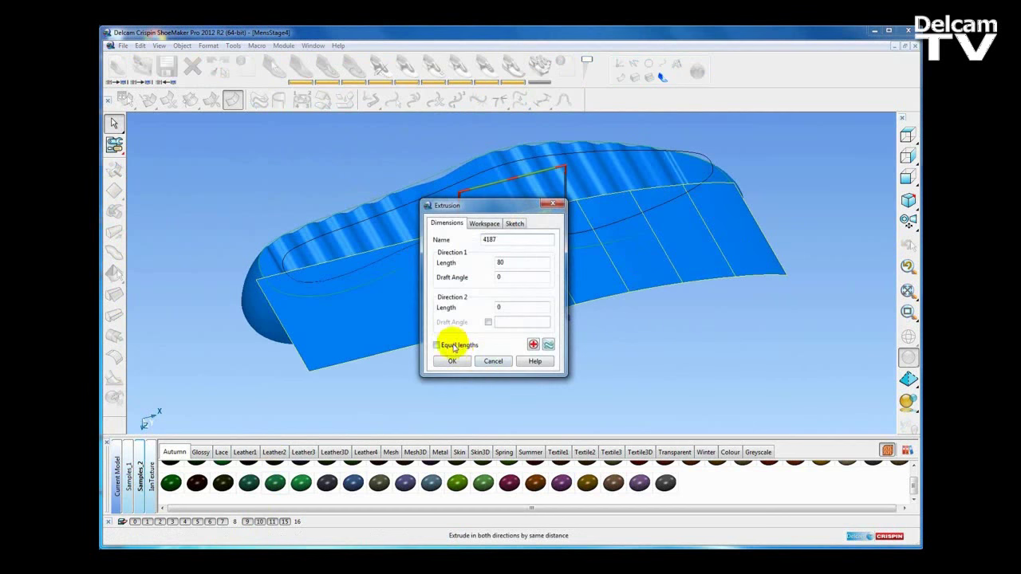
{"action": "left_click", "coordinate": [454, 346]}
{"action": "left_click", "coordinate": [454, 361]}
{"action": "middle_click_drag", "start_coordinate": [590, 304], "coordinate": [583, 319], "text": "shift"}
{"action": "right_click", "coordinate": [582, 320]}
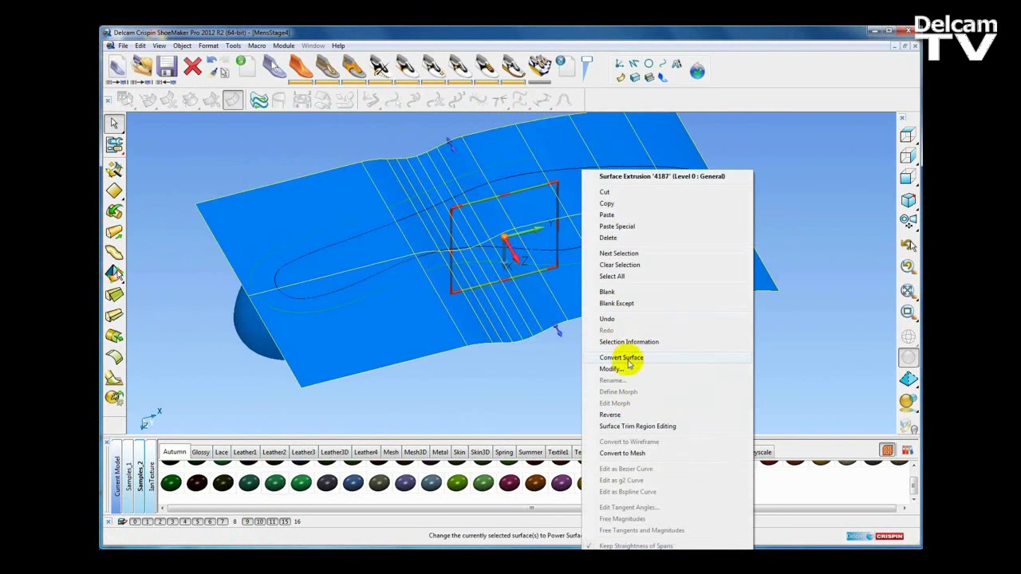
{"action": "left_click", "coordinate": [632, 359]}
Extrude the closed inner sole outline into a surface.
{"action": "left_click", "coordinate": [571, 383]}
{"action": "left_click", "coordinate": [586, 246]}
{"action": "left_click", "coordinate": [624, 352]}
{"action": "left_click", "coordinate": [601, 238]}
{"action": "mouse_move", "coordinate": [602, 400]}
{"action": "middle_mouse_down"}
{"action": "mouse_move", "coordinate": [537, 316]}
{"action": "mouse_move", "coordinate": [605, 387]}
{"action": "middle_mouse_up"}
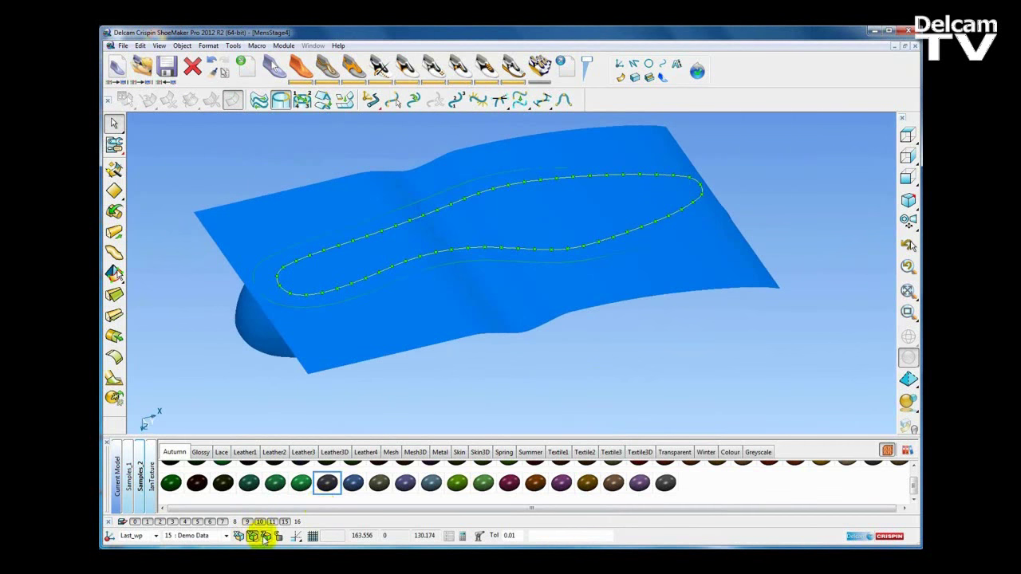
{"action": "left_click", "coordinate": [114, 231]}
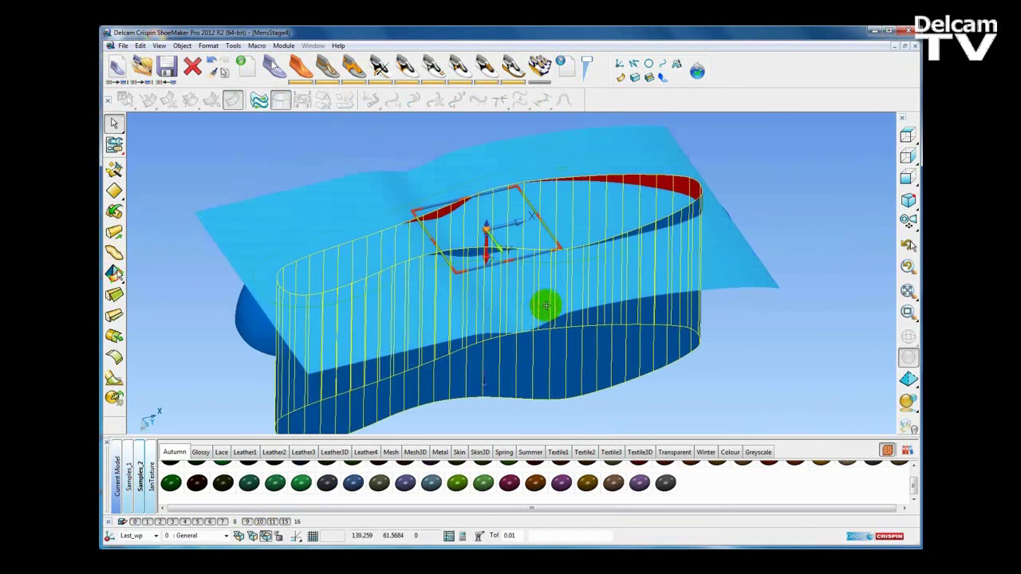
Shorten the inner outline's extrusion and convert it to a power surface.
{"action": "middle_click_drag", "start_coordinate": [545, 305], "coordinate": [467, 248]}
{"action": "scroll", "coordinate": [538, 391], "scroll_direction": "down", "scroll_amount": 3}
{"action": "middle_click_drag", "start_coordinate": [533, 407], "coordinate": [513, 395]}
{"action": "left_click_drag", "start_coordinate": [503, 360], "coordinate": [491, 277]}
{"action": "middle_click_drag", "start_coordinate": [542, 291], "coordinate": [531, 365]}
{"action": "scroll", "coordinate": [532, 365], "scroll_direction": "up", "scroll_amount": 3}
{"action": "middle_click_drag", "start_coordinate": [587, 319], "coordinate": [613, 279]}
{"action": "right_click", "coordinate": [614, 269]}
{"action": "left_click", "coordinate": [659, 359]}
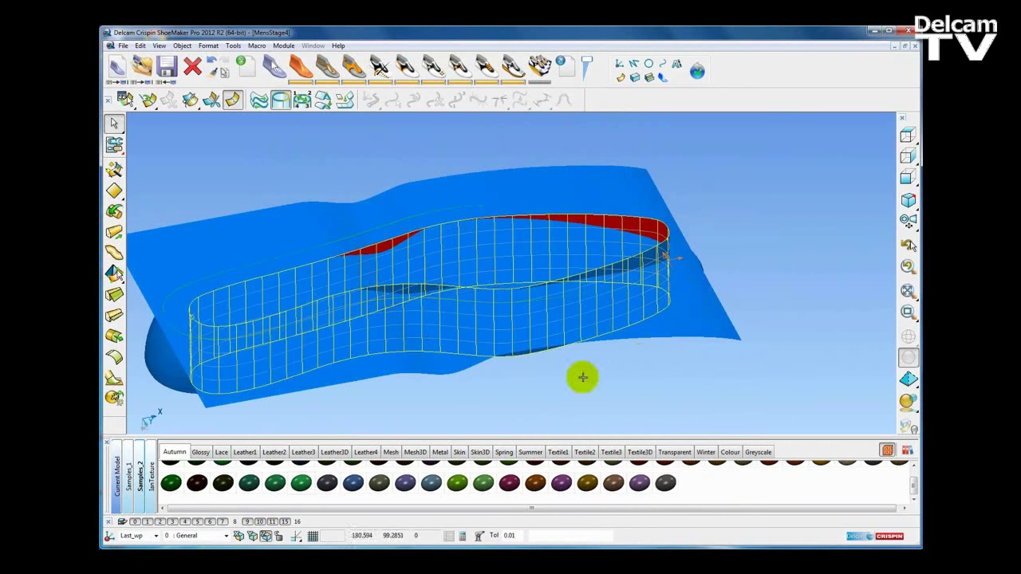
Fillet the inner wall to the smooth extruded surface with a convex, trimmed fillet of radius 1, accepting the fillet route.
{"action": "left_click", "coordinate": [114, 355]}
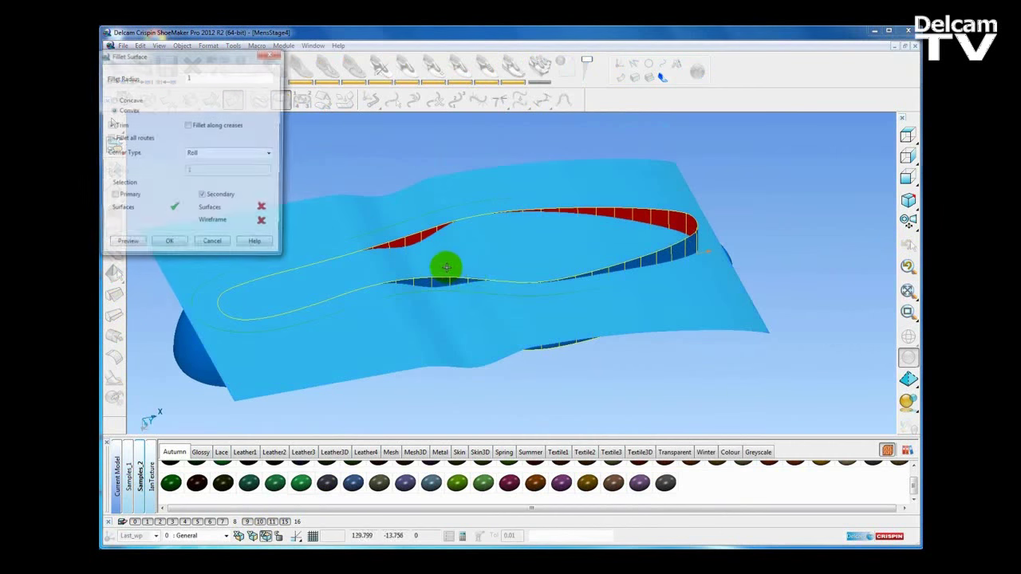
{"action": "left_click", "coordinate": [501, 335]}
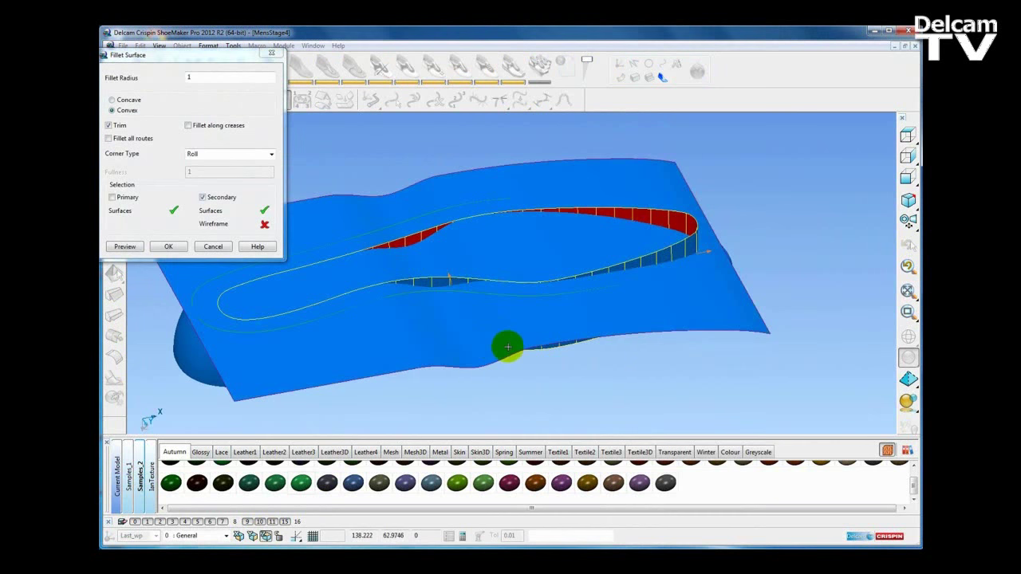
{"action": "left_click", "coordinate": [126, 246]}
{"action": "left_click", "coordinate": [167, 247]}
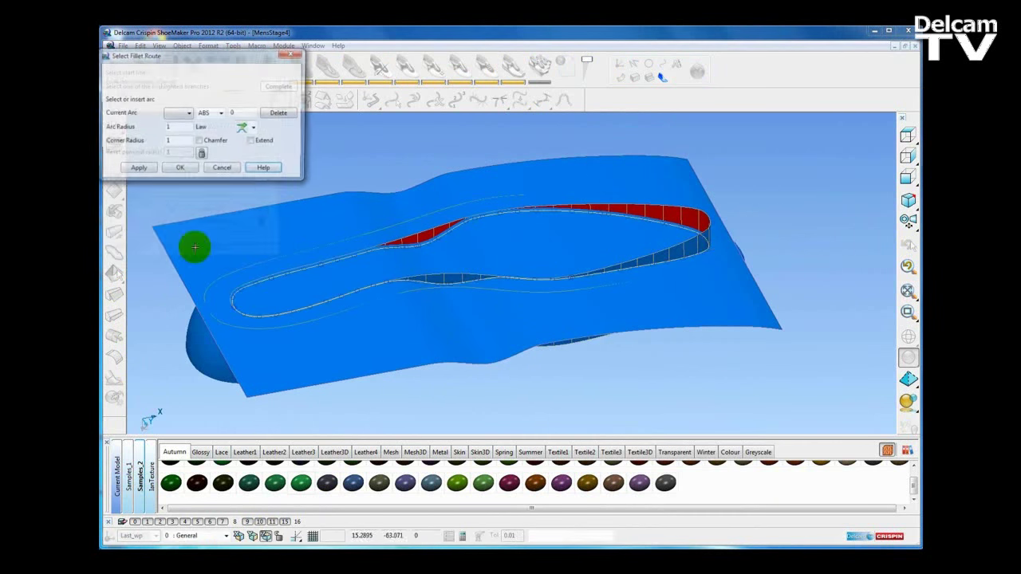
{"action": "left_click", "coordinate": [189, 170]}
{"action": "left_click", "coordinate": [422, 146]}
Fillet the inner wall to the wavy tread surface with a concave, trimmed fillet of radius 0.5.
{"action": "middle_click_drag", "start_coordinate": [529, 161], "coordinate": [514, 176]}
{"action": "mouse_move", "coordinate": [490, 230]}
{"action": "middle_mouse_down", "text": "ctrl+shift"}
{"action": "mouse_move", "coordinate": [593, 324]}
{"action": "mouse_move", "coordinate": [516, 296]}
{"action": "middle_mouse_up", "text": "ctrl+shift"}
{"action": "left_click", "coordinate": [596, 306]}
{"action": "scroll", "coordinate": [538, 298], "scroll_direction": "up", "scroll_amount": 3}
{"action": "left_click", "coordinate": [528, 318]}
{"action": "scroll", "coordinate": [510, 322], "scroll_direction": "down", "scroll_amount": 5}
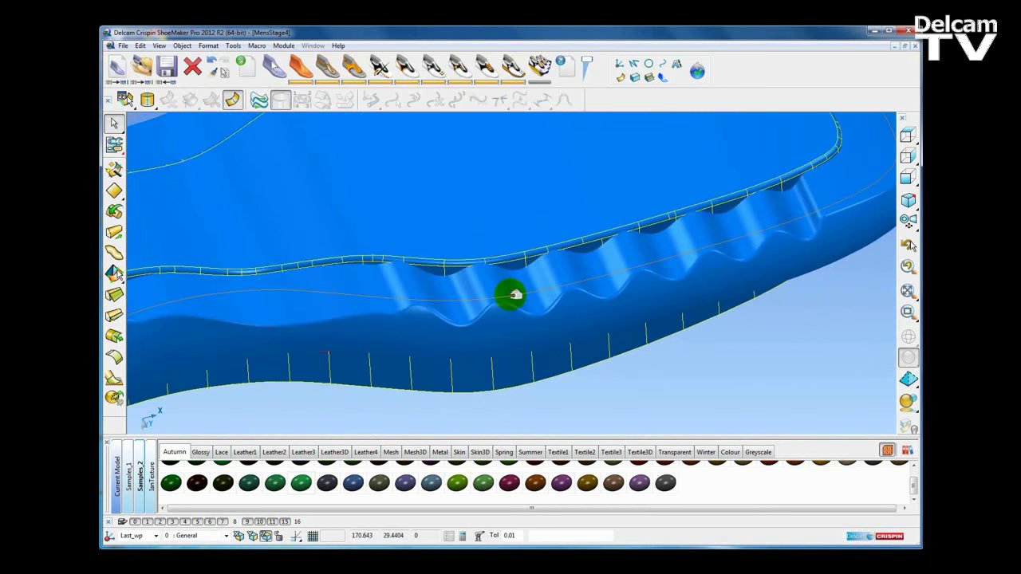
{"action": "left_click", "coordinate": [114, 362]}
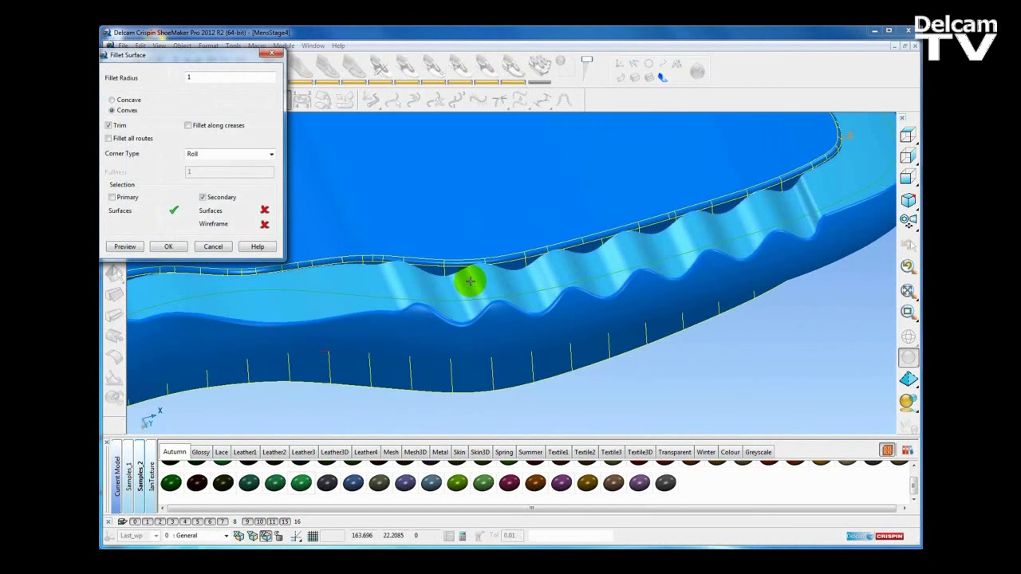
{"action": "left_click", "coordinate": [470, 281]}
{"action": "left_click", "coordinate": [222, 76]}
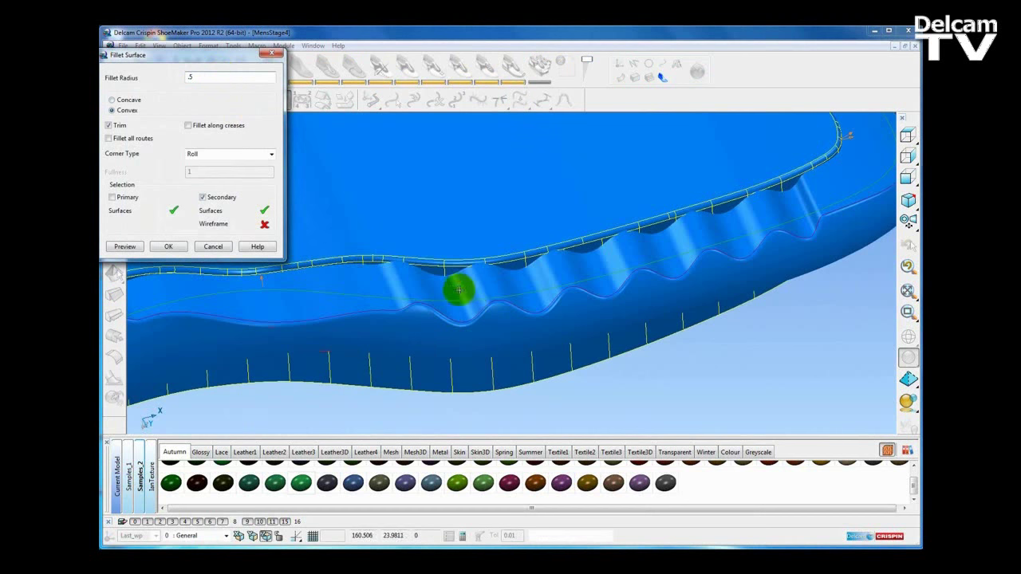
{"action": "middle_click_drag", "start_coordinate": [459, 290], "coordinate": [531, 284], "text": "shift"}
{"action": "scroll", "coordinate": [531, 286], "scroll_direction": "up", "scroll_amount": 2}
{"action": "left_click", "coordinate": [127, 101]}
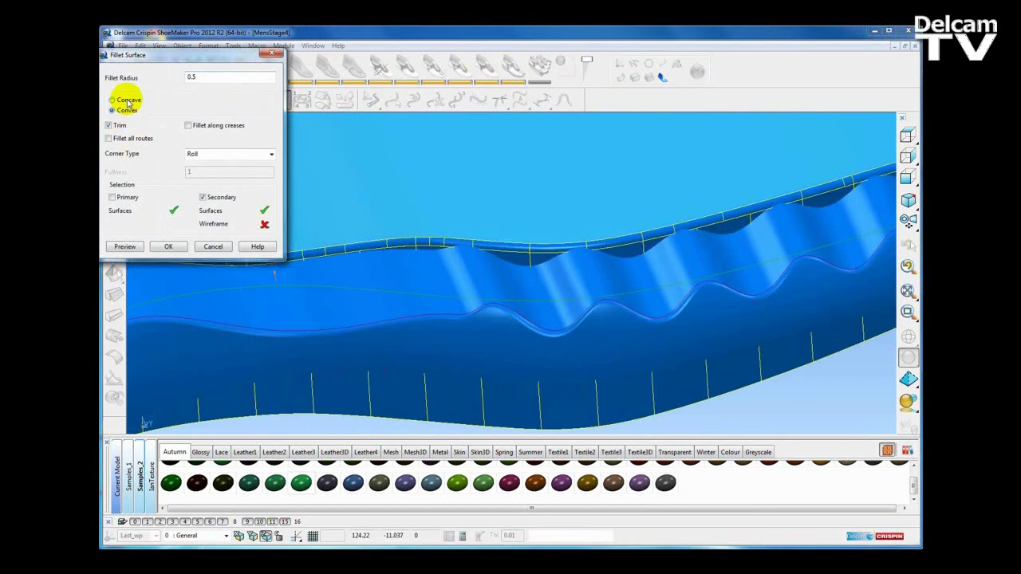
{"action": "left_click", "coordinate": [124, 247]}
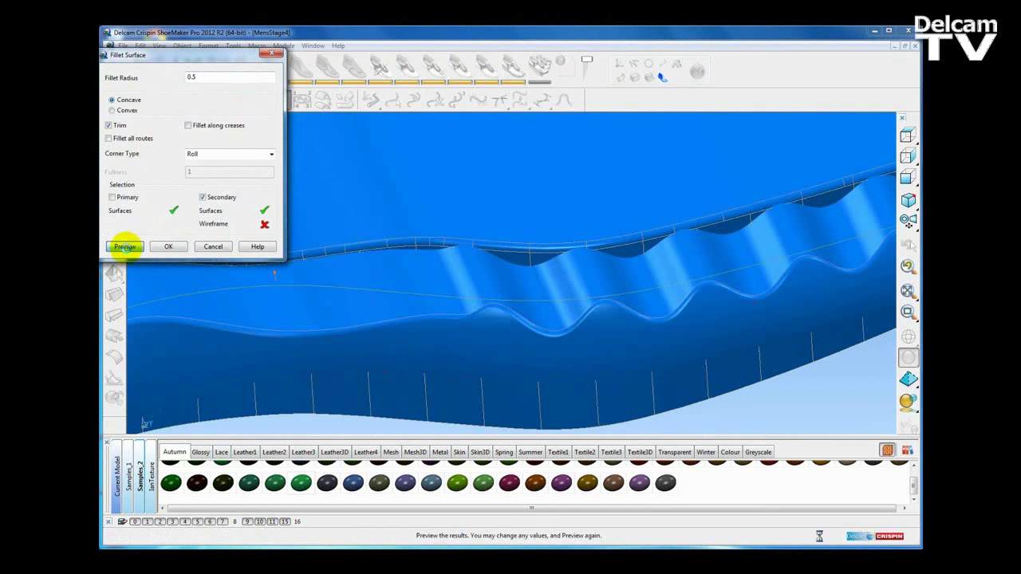
{"action": "left_click", "coordinate": [166, 246]}
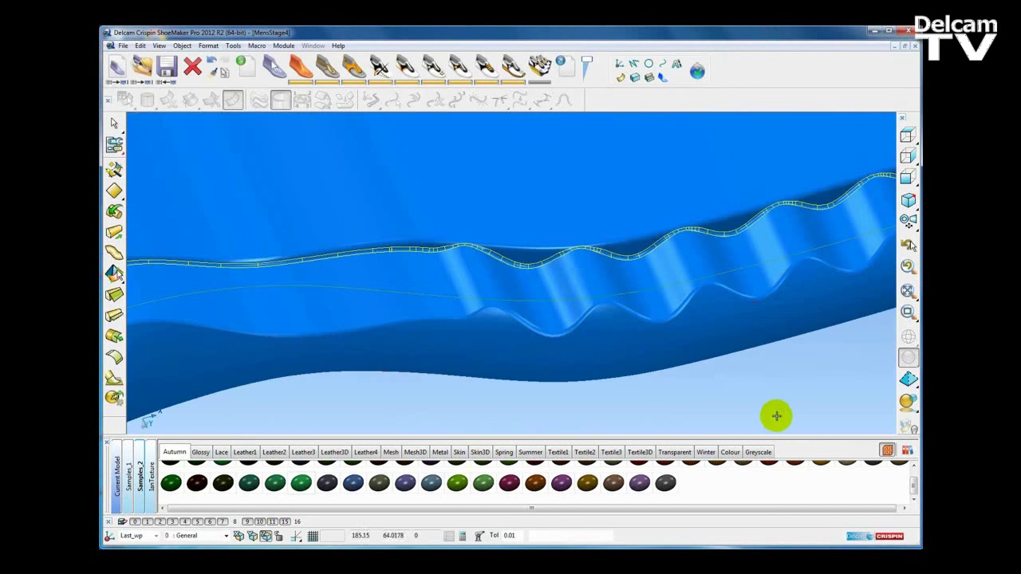
Select all the sole's surfaces using the surface filter and apply a light brown material from the Autumn set.
{"action": "scroll", "coordinate": [747, 391], "scroll_direction": "down", "scroll_amount": 3}
{"action": "middle_click_drag", "start_coordinate": [663, 355], "coordinate": [605, 362], "text": "shift"}
{"action": "scroll", "coordinate": [708, 357], "scroll_direction": "down", "scroll_amount": 2}
{"action": "left_click", "coordinate": [692, 370]}
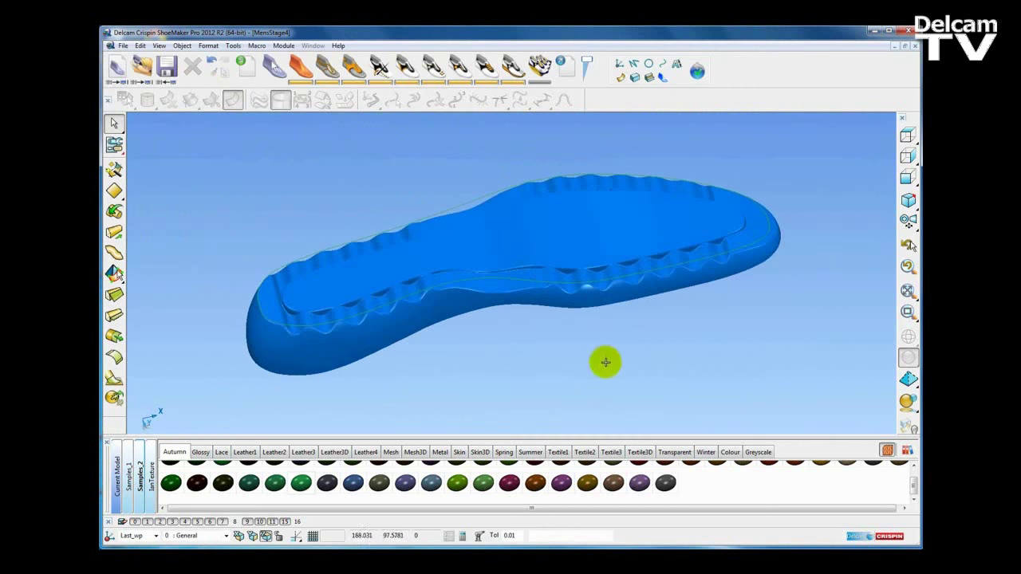
{"action": "left_click", "coordinate": [116, 124]}
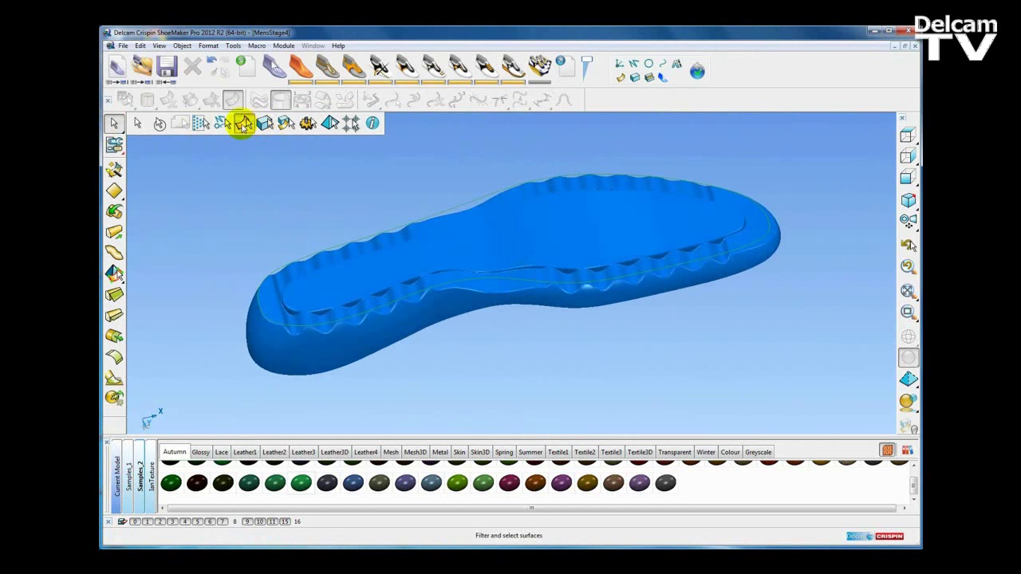
{"action": "left_click", "coordinate": [242, 124]}
{"action": "middle_click_drag", "start_coordinate": [443, 161], "coordinate": [447, 177]}
{"action": "left_click_drag", "start_coordinate": [646, 398], "coordinate": [651, 390]}
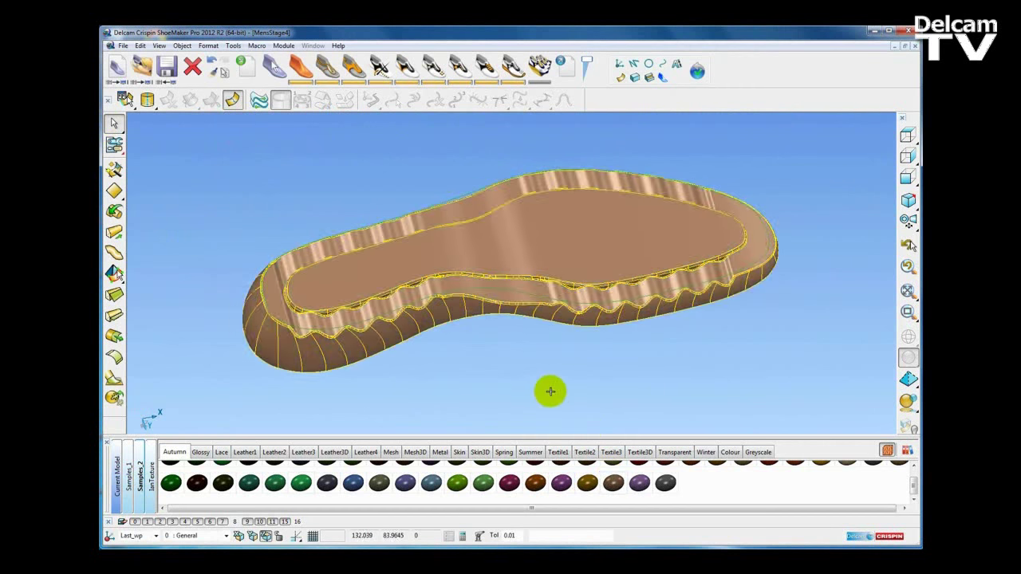
{"action": "left_click", "coordinate": [550, 391]}
Apply an orange-brown Autumn material to the recessed central surface, its edge fillet and the inner wall.
{"action": "scroll", "coordinate": [618, 299], "scroll_direction": "up", "scroll_amount": 4}
{"action": "middle_click_drag", "start_coordinate": [616, 323], "coordinate": [622, 341], "text": "shift"}
{"action": "left_click", "coordinate": [570, 253]}
{"action": "scroll", "coordinate": [584, 321], "scroll_direction": "up", "scroll_amount": 3}
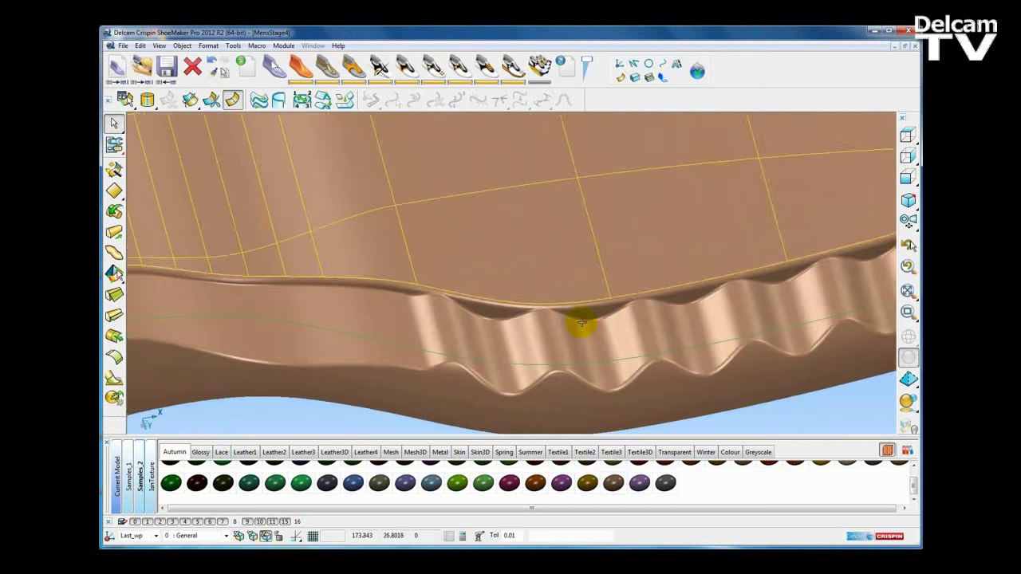
{"action": "left_click", "coordinate": [616, 318]}
{"action": "left_click", "coordinate": [621, 339]}
{"action": "scroll", "coordinate": [622, 341], "scroll_direction": "down", "scroll_amount": 3}
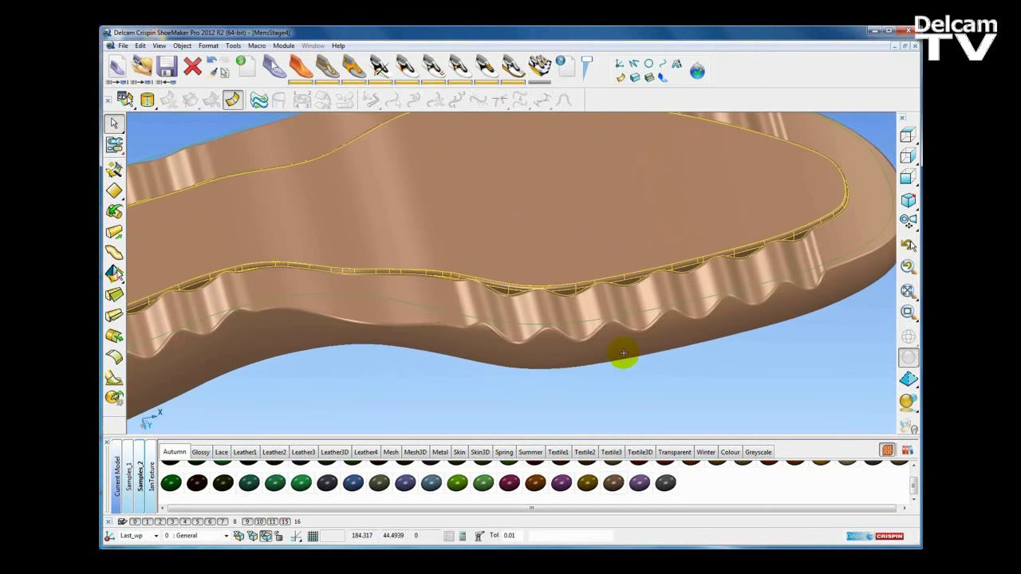
{"action": "left_click", "coordinate": [534, 482]}
{"action": "right_click", "coordinate": [592, 406]}
{"action": "left_click", "coordinate": [531, 399]}
{"action": "scroll", "coordinate": [523, 400], "scroll_direction": "down", "scroll_amount": 4}
Delete the leftover outline curve around the sole's tread.
{"action": "mouse_move", "coordinate": [561, 357]}
{"action": "middle_mouse_down"}
{"action": "mouse_move", "coordinate": [557, 417]}
{"action": "mouse_move", "coordinate": [550, 351]}
{"action": "middle_mouse_up"}
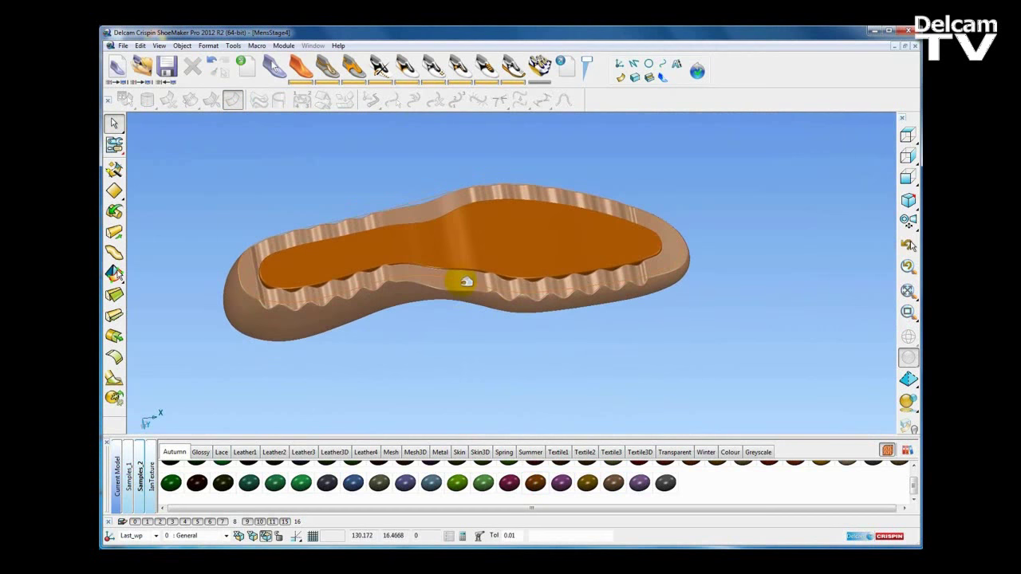
{"action": "left_click", "coordinate": [466, 282]}
{"action": "left_click", "coordinate": [192, 67]}
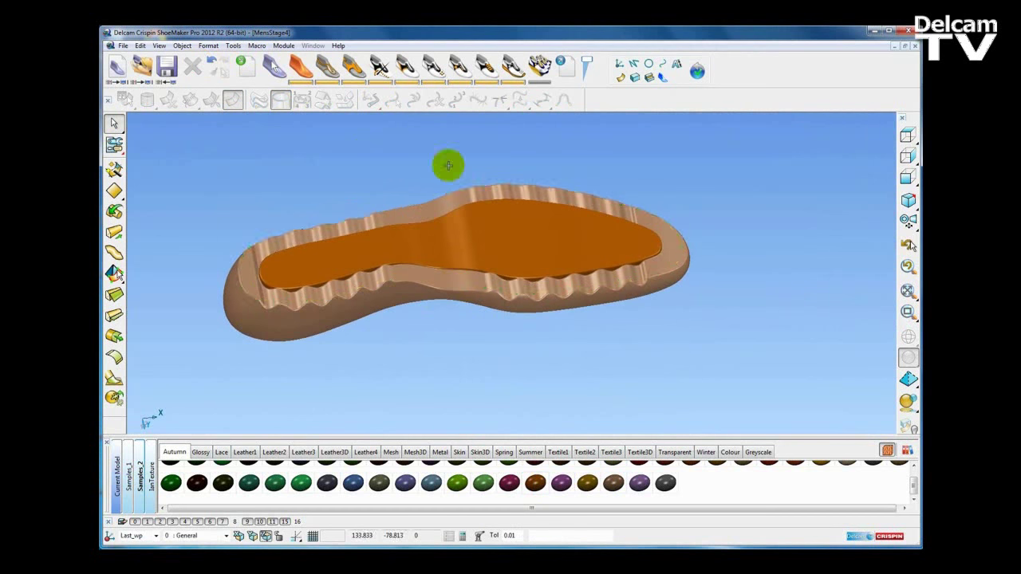
{"action": "middle_click_drag", "start_coordinate": [448, 165], "coordinate": [417, 155]}
{"action": "key", "text": "ctrl+0"}
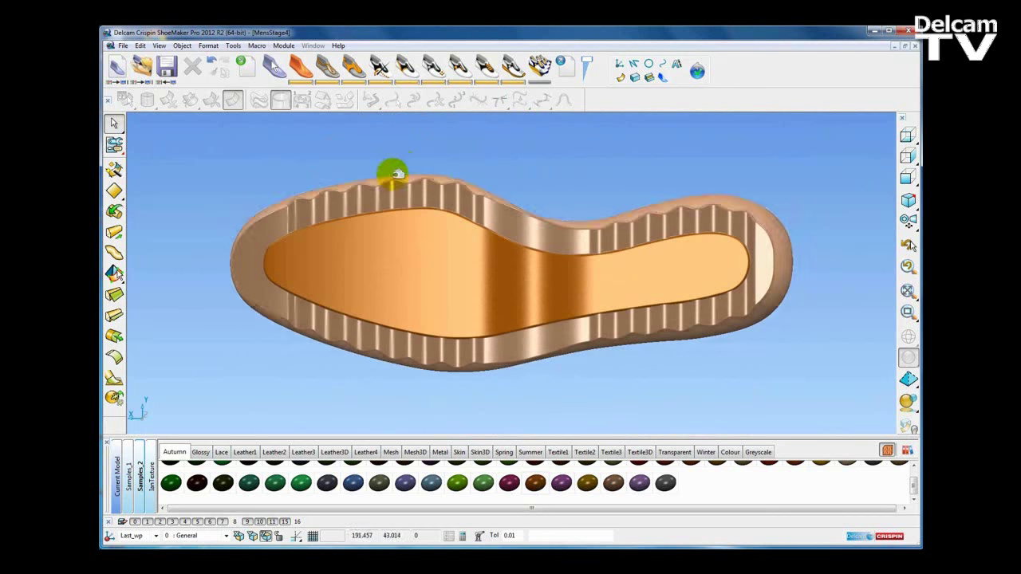
Start unwrapping the sole's recessed central surface and preview a chord-length wrap map minimizing distortion along the workplane X axis.
{"action": "middle_click_drag", "start_coordinate": [529, 165], "coordinate": [540, 183]}
{"action": "left_click", "coordinate": [449, 280]}
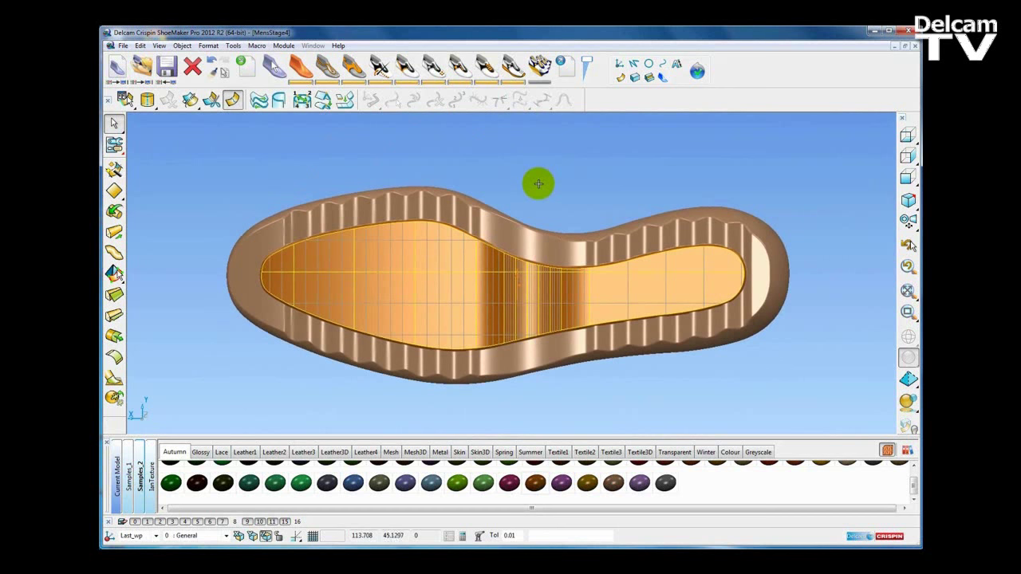
{"action": "middle_click_drag", "start_coordinate": [548, 239], "coordinate": [483, 307]}
{"action": "scroll", "coordinate": [138, 172], "scroll_direction": "down", "scroll_amount": 3}
{"action": "middle_click_drag", "start_coordinate": [515, 148], "coordinate": [543, 199]}
{"action": "key", "text": "ctrl+5"}
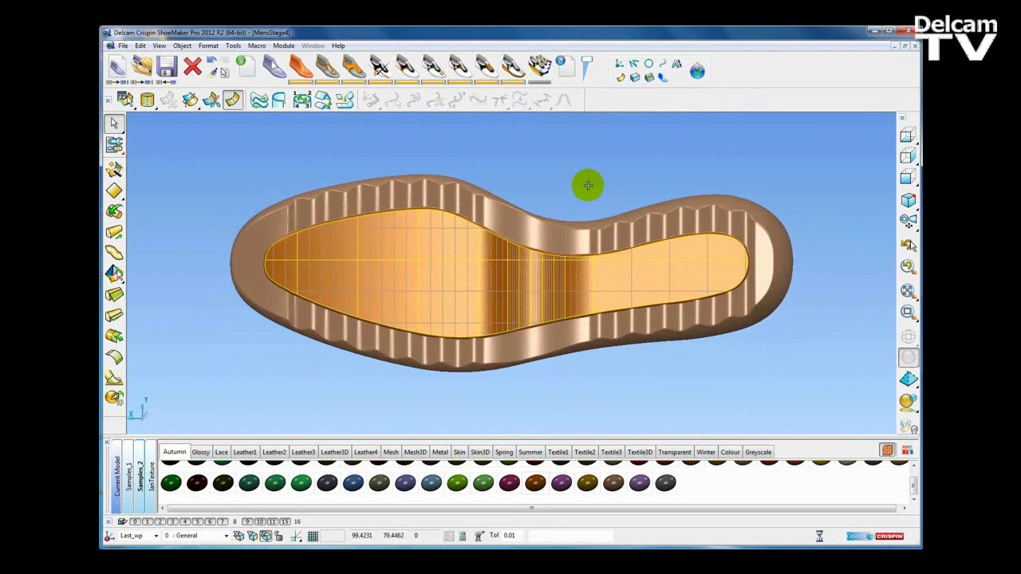
{"action": "left_click", "coordinate": [662, 63]}
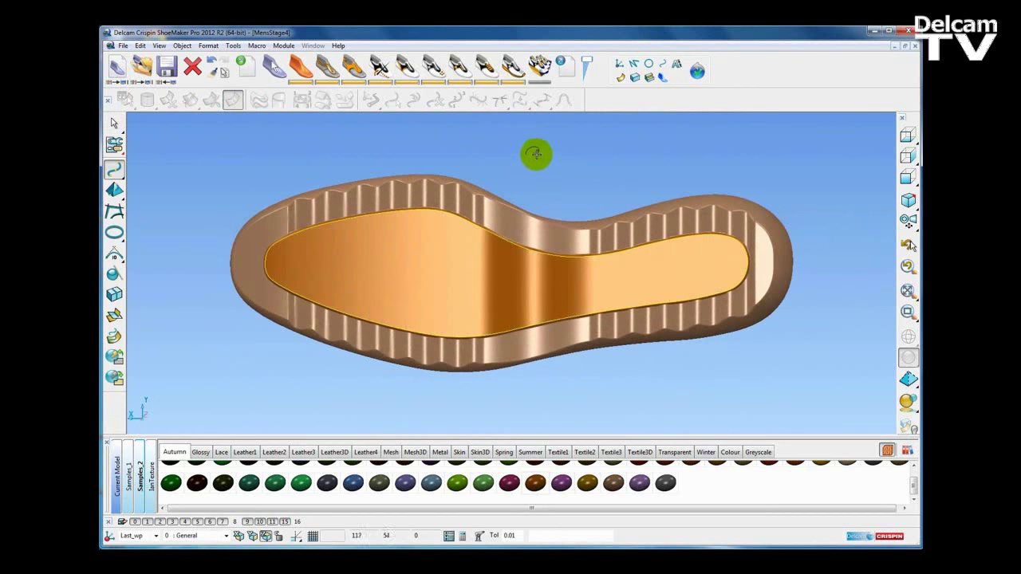
{"action": "middle_click_drag", "start_coordinate": [537, 155], "coordinate": [524, 164], "text": "shift"}
{"action": "left_click", "coordinate": [116, 375]}
{"action": "left_click", "coordinate": [384, 342]}
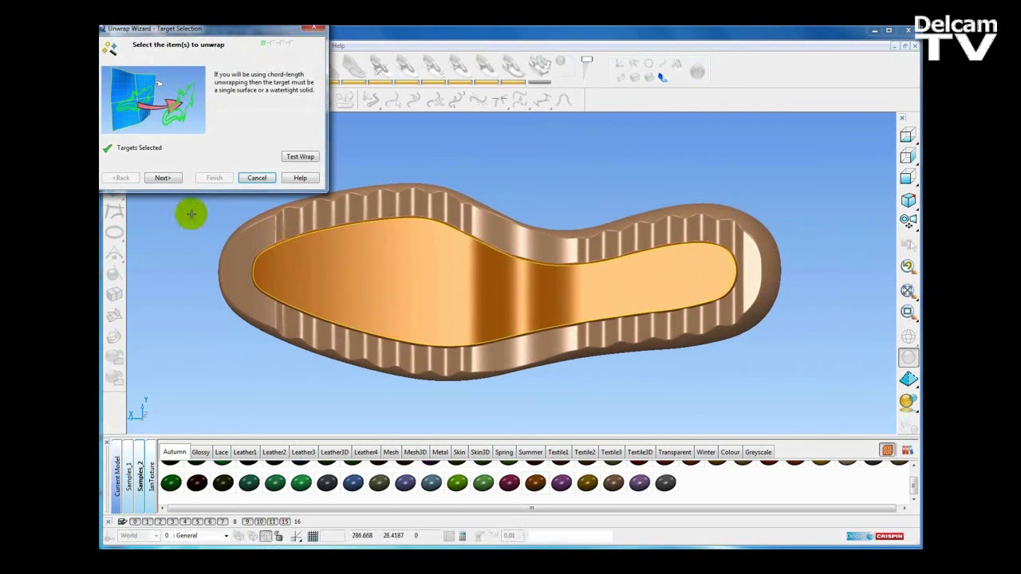
{"action": "left_click", "coordinate": [161, 179]}
{"action": "left_click", "coordinate": [162, 177]}
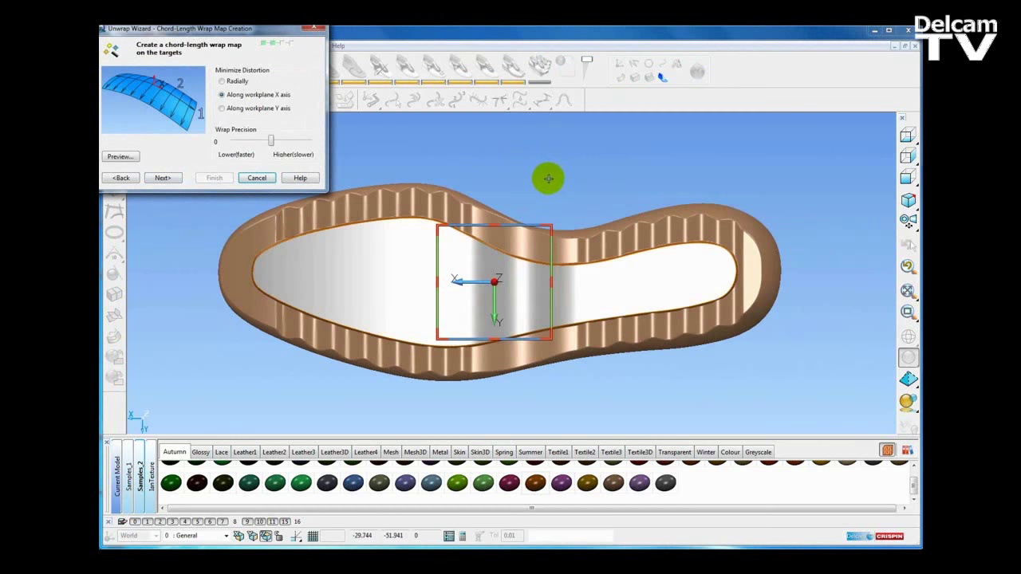
{"action": "left_click", "coordinate": [122, 157]}
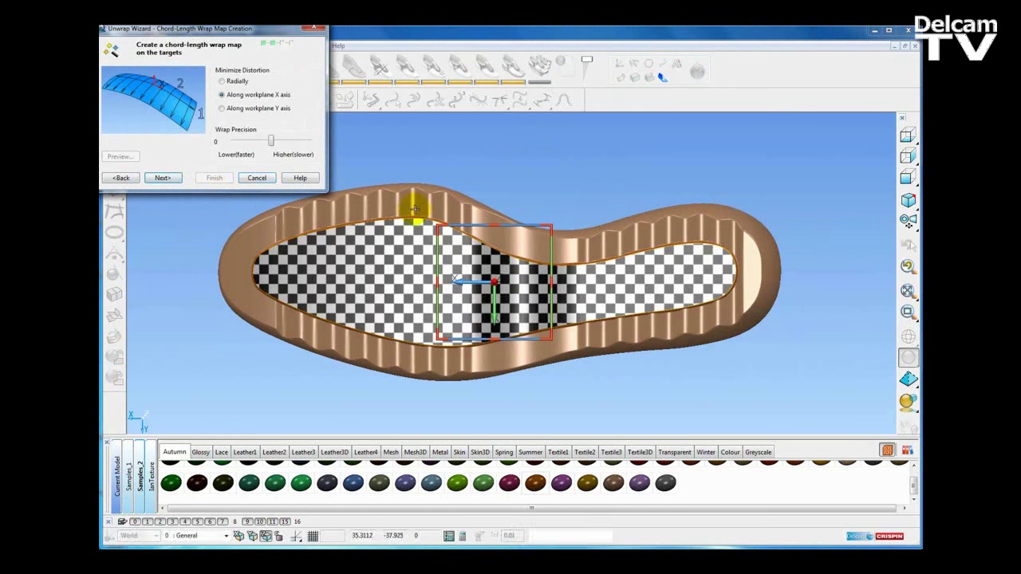
Unwrap the central surface's dependent curves and trim boundaries onto the World workplane.
{"action": "left_click", "coordinate": [163, 179]}
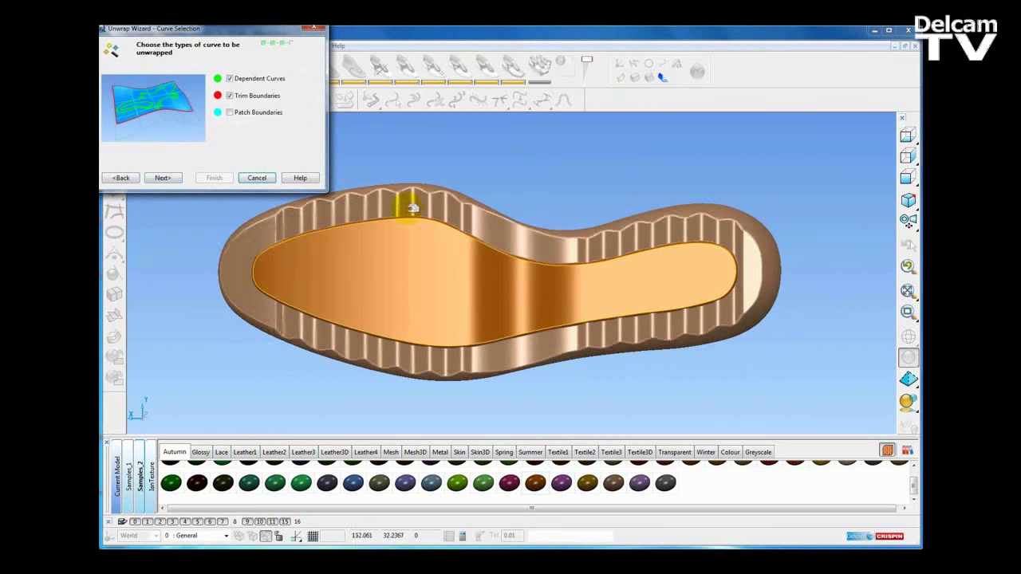
{"action": "left_click", "coordinate": [164, 180]}
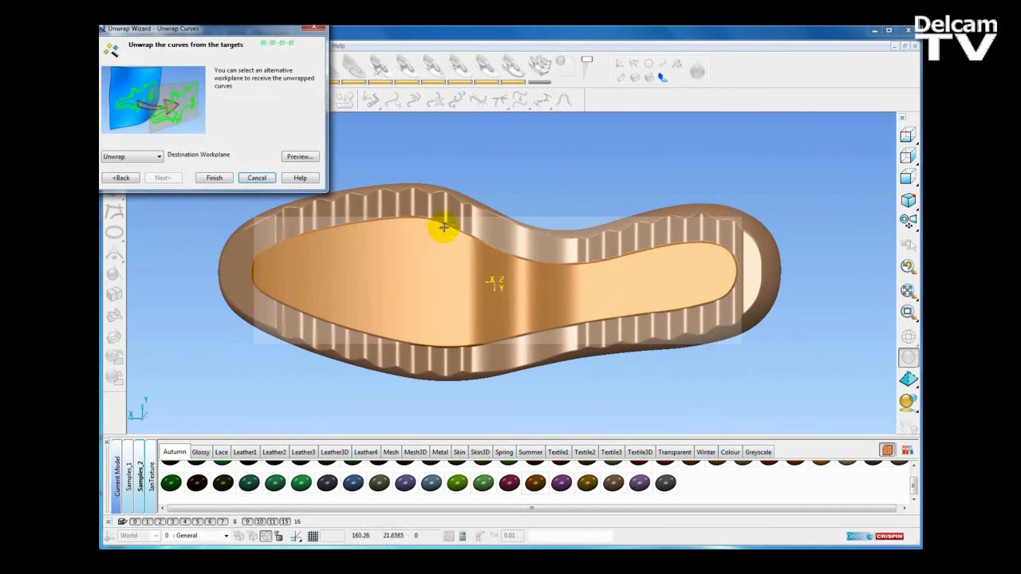
{"action": "left_click", "coordinate": [159, 158]}
{"action": "left_click", "coordinate": [141, 176]}
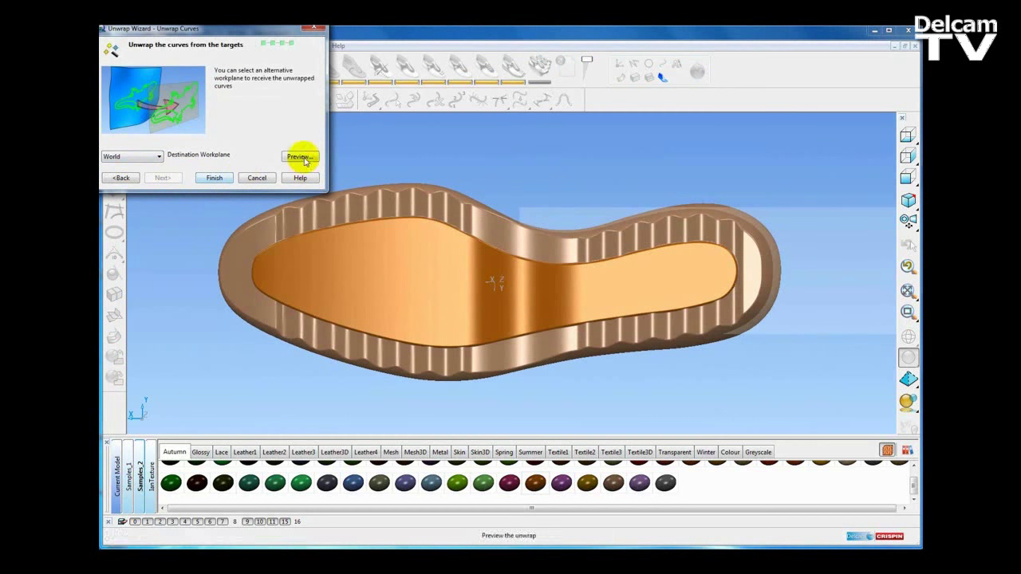
{"action": "middle_click_drag", "start_coordinate": [753, 289], "coordinate": [547, 314], "text": "shift"}
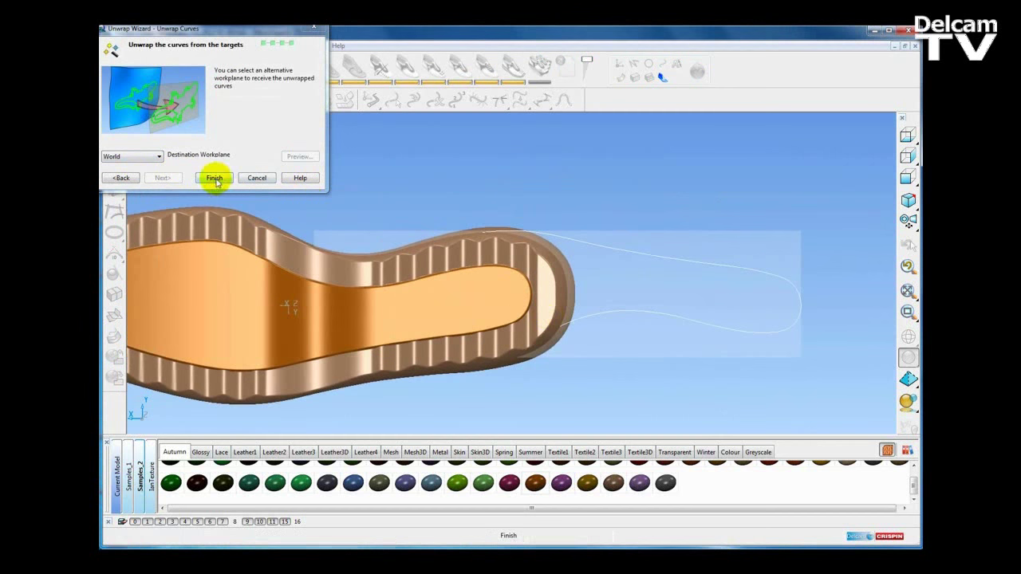
{"action": "left_click", "coordinate": [214, 179]}
Hide everything except the unwrapped outline curve and view it flat in plan.
{"action": "left_click", "coordinate": [676, 257]}
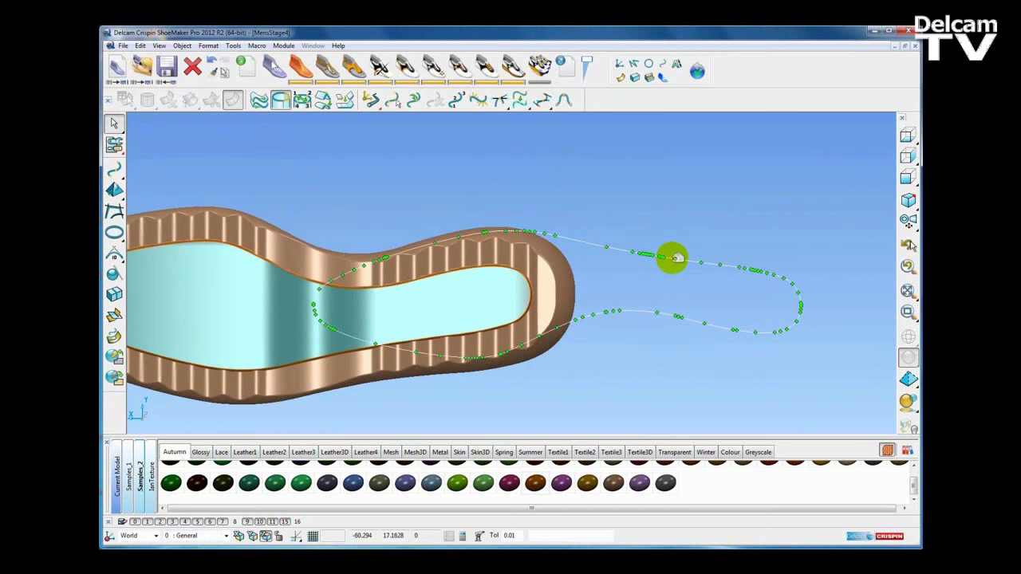
{"action": "key", "text": "ctrl+k"}
{"action": "left_click", "coordinate": [649, 204]}
{"action": "middle_click_drag", "start_coordinate": [514, 340], "coordinate": [522, 244]}
{"action": "key", "text": "ctrl+5"}
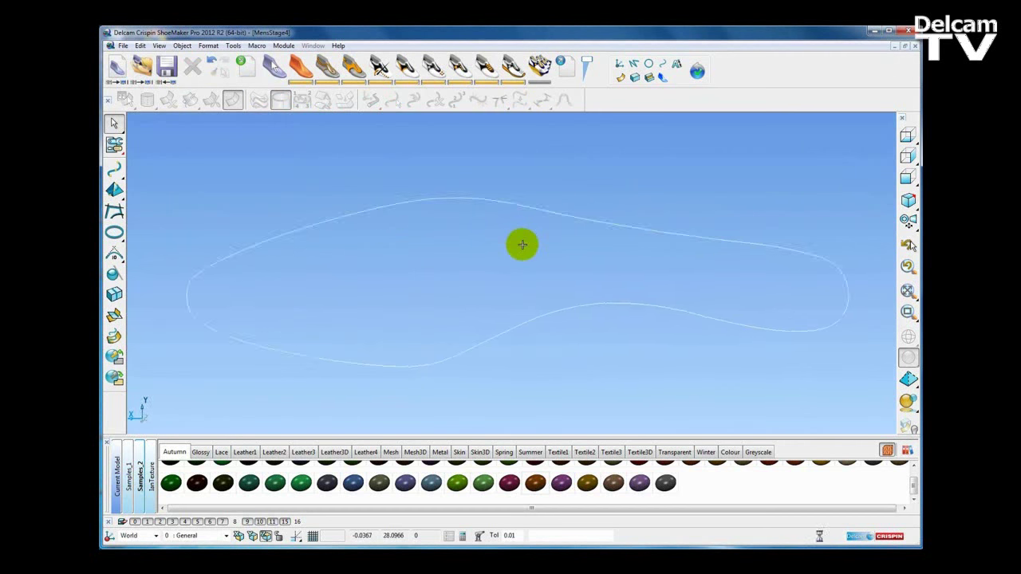
{"action": "left_click", "coordinate": [609, 206]}
{"action": "scroll", "coordinate": [611, 231], "scroll_direction": "down", "scroll_amount": 1}
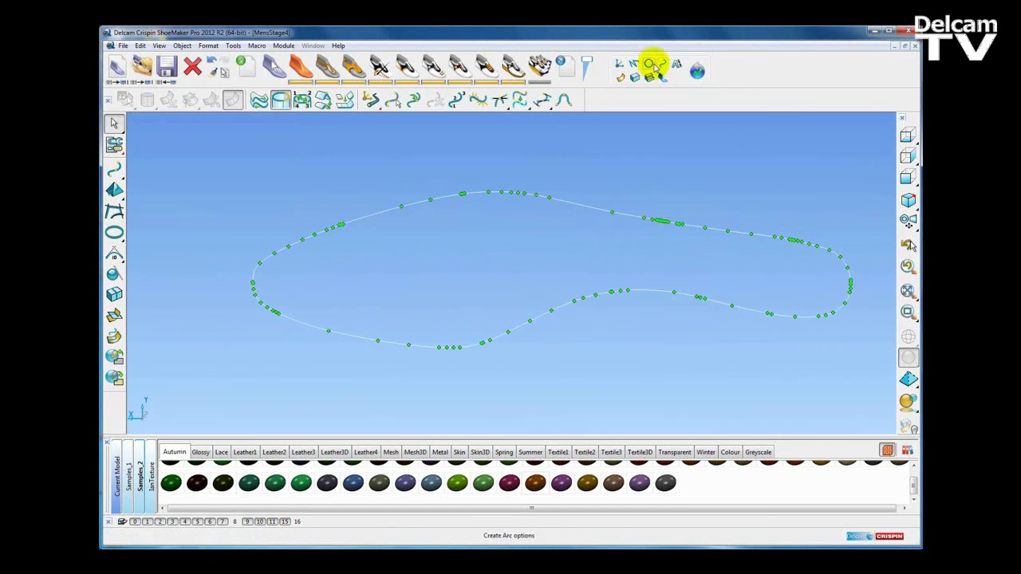
Draw a circle of radius about 7 inside the outline's toe area and place a copy diagonally beside it.
{"action": "left_click", "coordinate": [652, 64]}
{"action": "scroll", "coordinate": [387, 285], "scroll_direction": "up", "scroll_amount": 2}
{"action": "middle_click_drag", "start_coordinate": [387, 270], "coordinate": [475, 273], "text": "shift"}
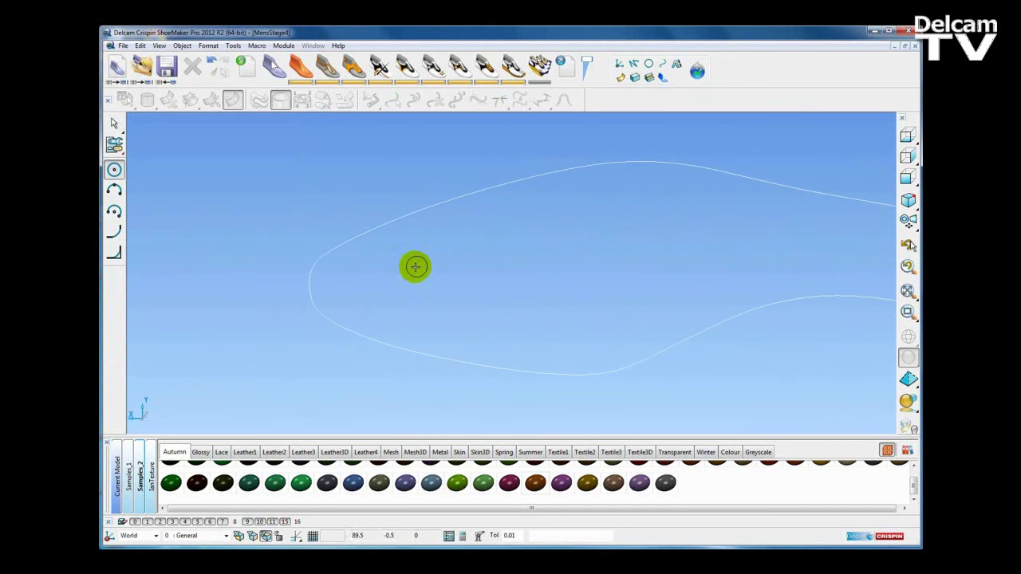
{"action": "left_click", "coordinate": [402, 252]}
{"action": "left_click", "coordinate": [118, 123]}
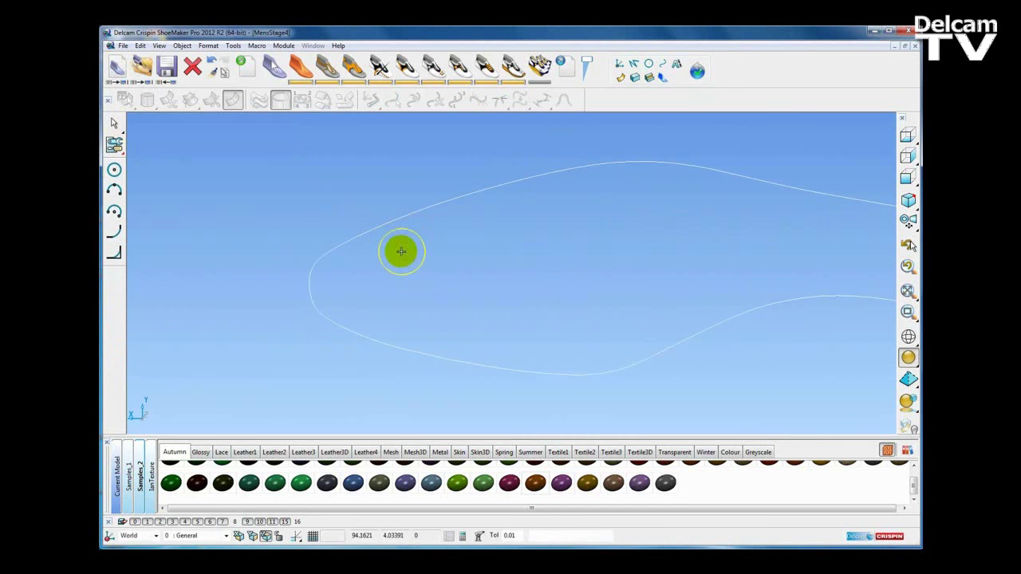
{"action": "left_click", "coordinate": [432, 317]}
{"action": "left_click_drag", "start_coordinate": [441, 309], "coordinate": [442, 310], "text": "ctrl"}
{"action": "left_click", "coordinate": [478, 360]}
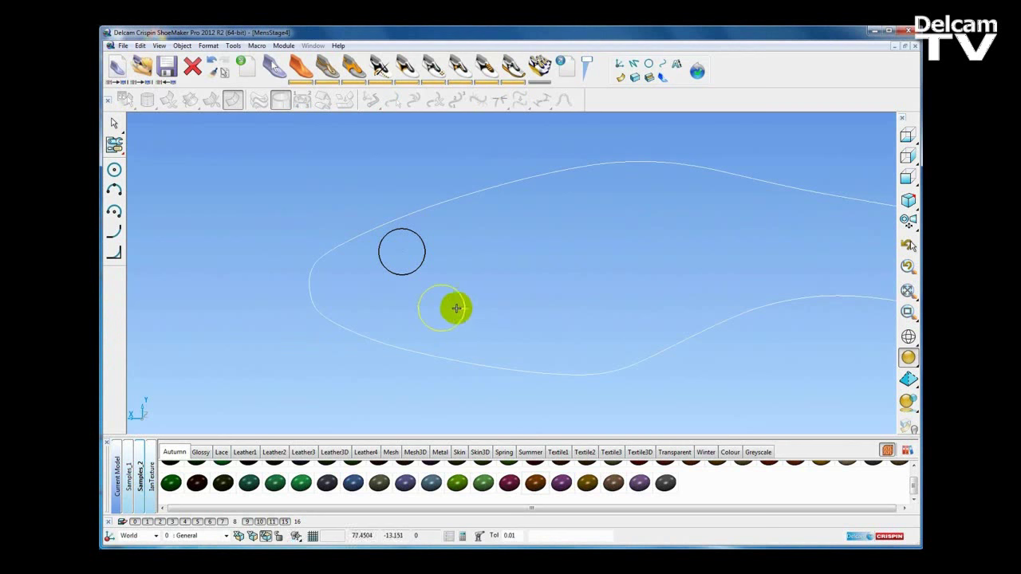
Shrink the copied circle and place a further copy inside the outline, deleting these trial circles.
{"action": "left_click", "coordinate": [463, 308]}
{"action": "scroll", "coordinate": [470, 321], "scroll_direction": "up", "scroll_amount": 4}
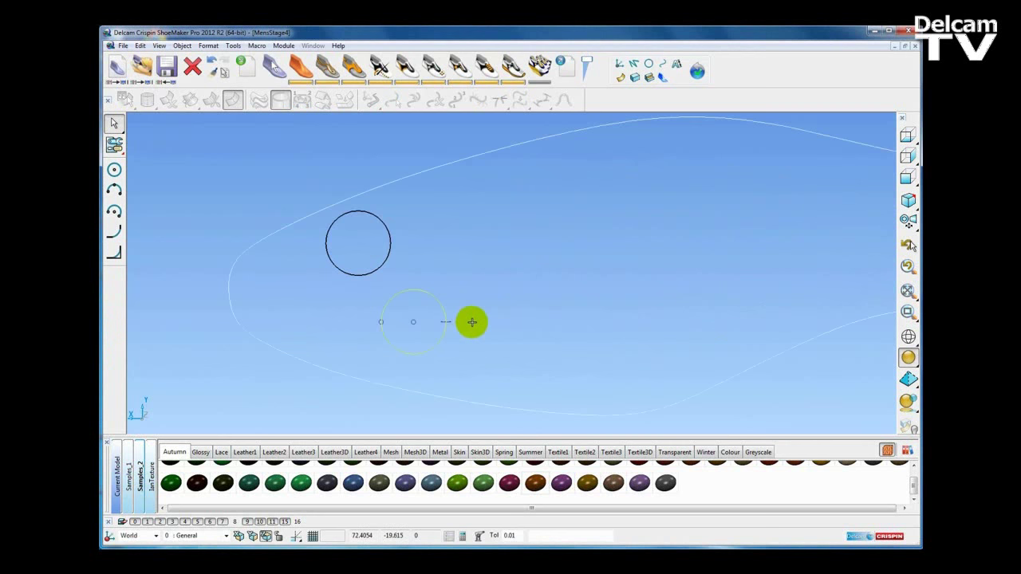
{"action": "left_click", "coordinate": [444, 324]}
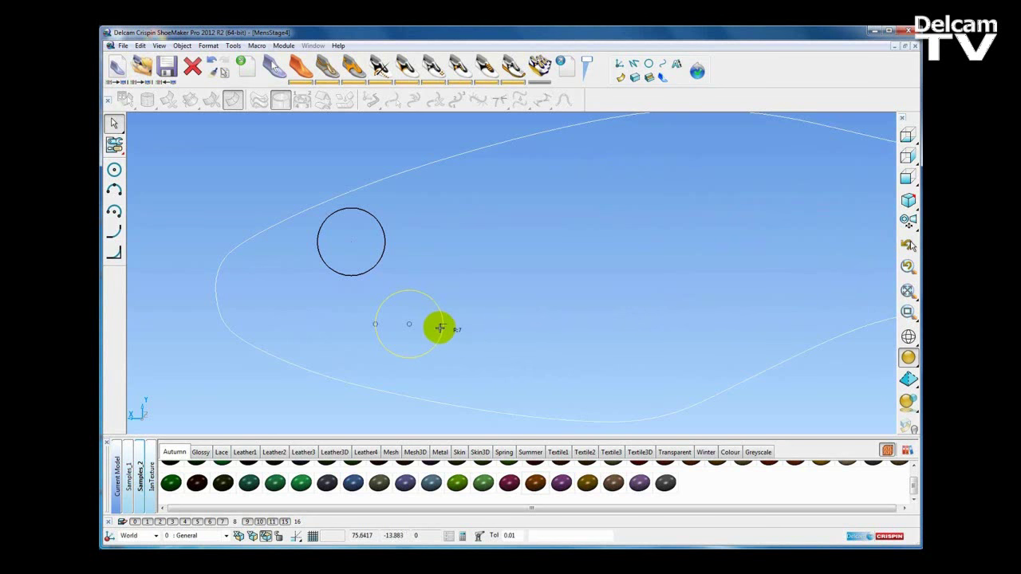
{"action": "left_click_drag", "start_coordinate": [408, 324], "coordinate": [471, 238], "text": "ctrl"}
{"action": "left_click", "coordinate": [505, 289]}
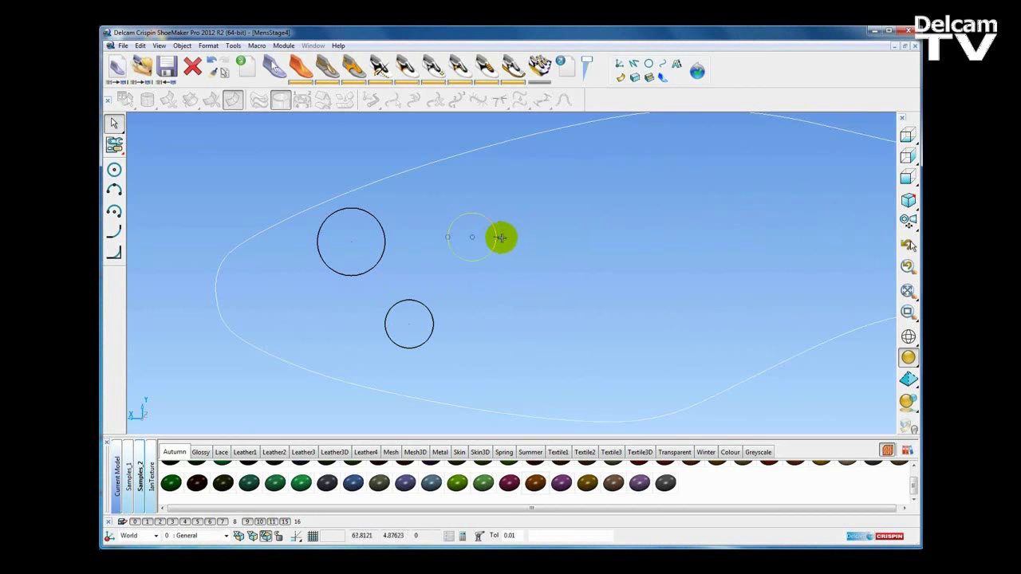
{"action": "scroll", "coordinate": [496, 271], "scroll_direction": "down", "scroll_amount": 1}
{"action": "mouse_move", "coordinate": [488, 280]}
{"action": "middle_mouse_down", "text": "shift"}
{"action": "mouse_move", "coordinate": [462, 288]}
{"action": "mouse_move", "coordinate": [459, 327]}
{"action": "middle_mouse_up", "text": "shift"}
{"action": "left_click", "coordinate": [194, 67]}
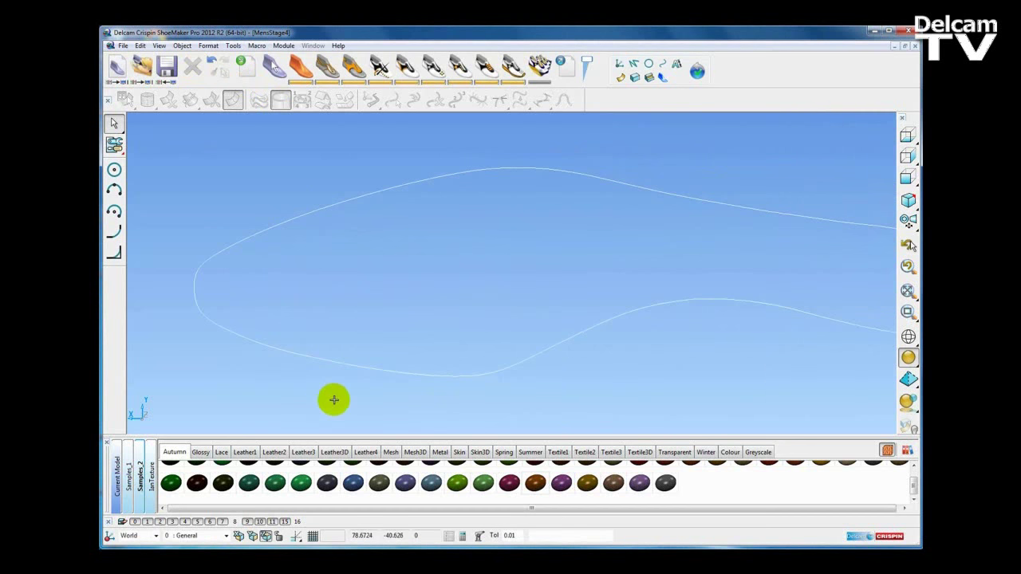
Show level 16 with the prepared dome and logo tread meshes inside the unwrapped outline.
{"action": "left_click", "coordinate": [299, 523]}
{"action": "scroll", "coordinate": [513, 289], "scroll_direction": "down", "scroll_amount": 1}
{"action": "middle_click_drag", "start_coordinate": [513, 291], "coordinate": [589, 321]}
{"action": "scroll", "coordinate": [555, 319], "scroll_direction": "up", "scroll_amount": 5}
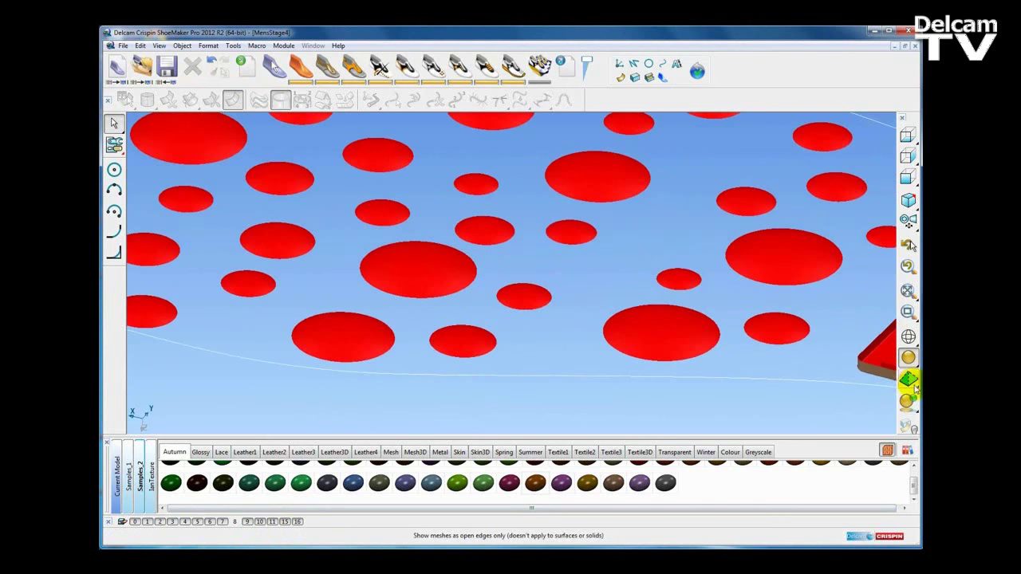
Examine the triangle edges of the tread domes and CRISPIN plate, restoring the plain shaded mesh display.
{"action": "mouse_move", "coordinate": [912, 383]}
{"action": "left_click", "coordinate": [786, 379]}
{"action": "scroll", "coordinate": [615, 295], "scroll_direction": "down", "scroll_amount": 2}
{"action": "middle_click_drag", "start_coordinate": [615, 295], "coordinate": [592, 304]}
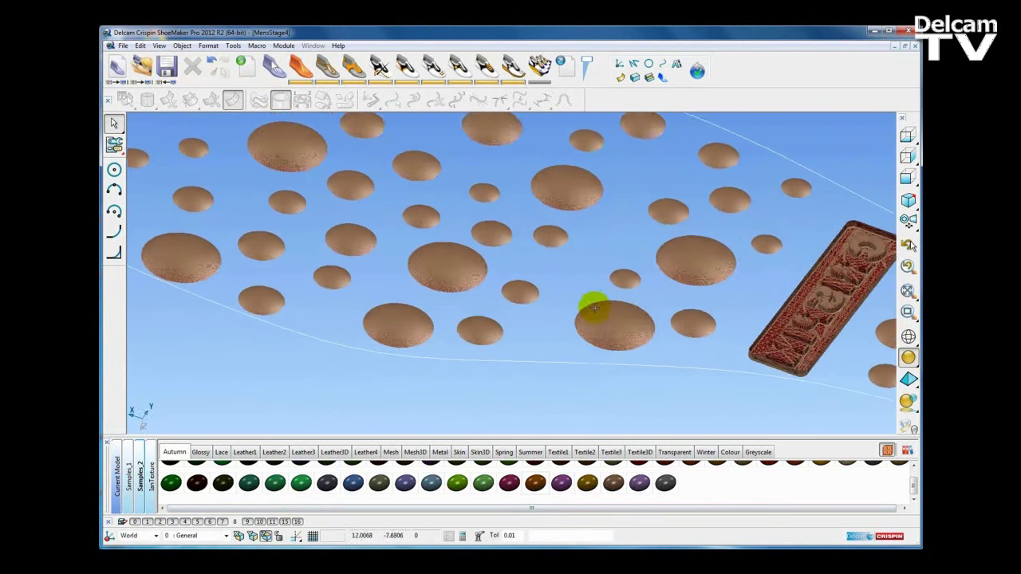
{"action": "middle_click_drag", "start_coordinate": [722, 282], "coordinate": [537, 257], "text": "shift"}
{"action": "scroll", "coordinate": [685, 279], "scroll_direction": "up", "scroll_amount": 4}
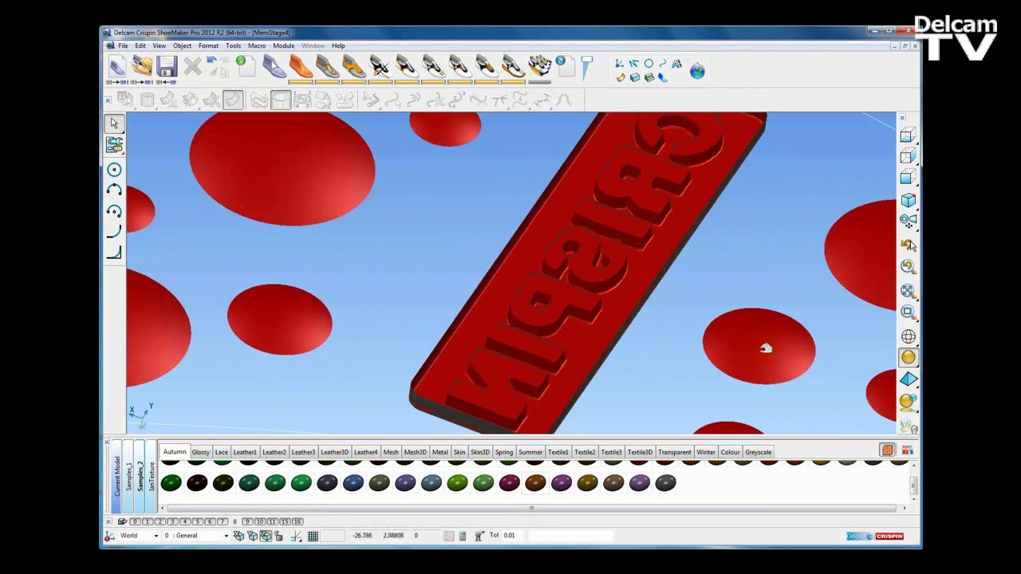
{"action": "middle_click_drag", "start_coordinate": [572, 307], "coordinate": [579, 232]}
{"action": "middle_click_drag", "start_coordinate": [550, 362], "coordinate": [558, 270]}
{"action": "mouse_move", "coordinate": [524, 205]}
{"action": "middle_mouse_down"}
{"action": "mouse_move", "coordinate": [595, 296]}
{"action": "mouse_move", "coordinate": [605, 363]}
{"action": "middle_mouse_up"}
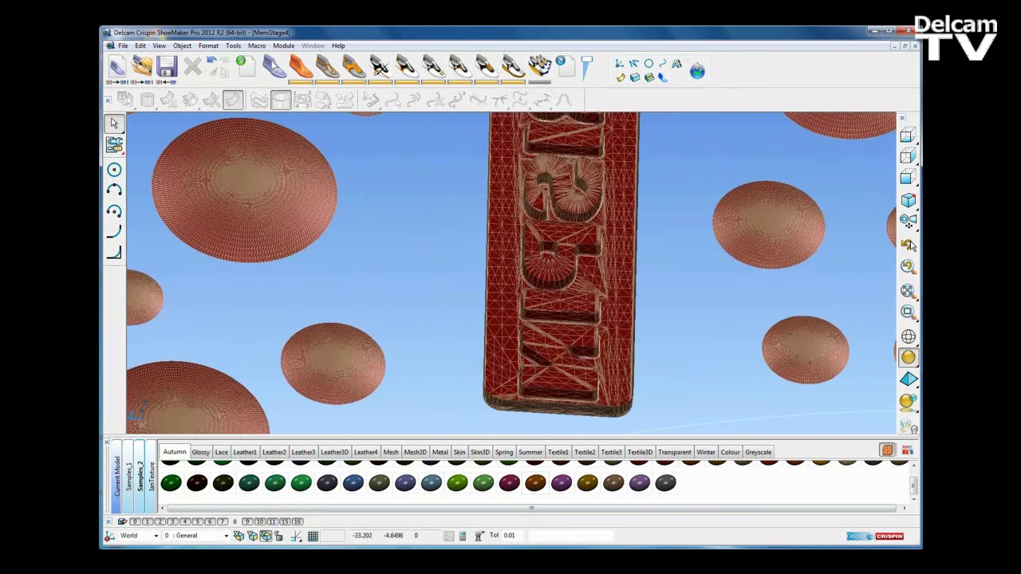
{"action": "left_click", "coordinate": [908, 382]}
{"action": "left_click", "coordinate": [776, 379]}
{"action": "scroll", "coordinate": [707, 321], "scroll_direction": "down", "scroll_amount": 5}
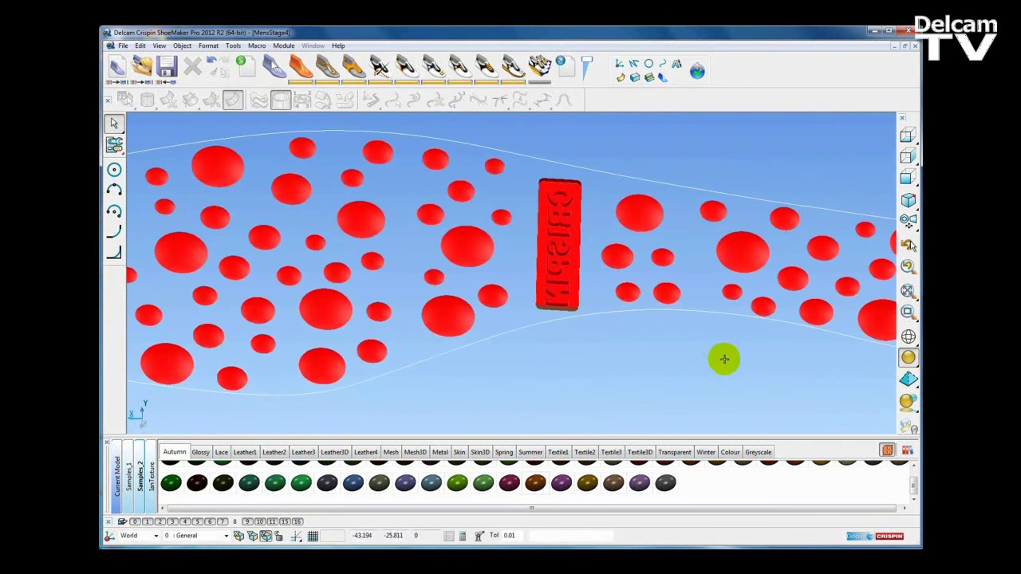
Bring back the hidden shoe parts and select the sole's recessed central surface.
{"action": "key", "text": "ctrl+0"}
{"action": "key", "text": "ctrl+l"}
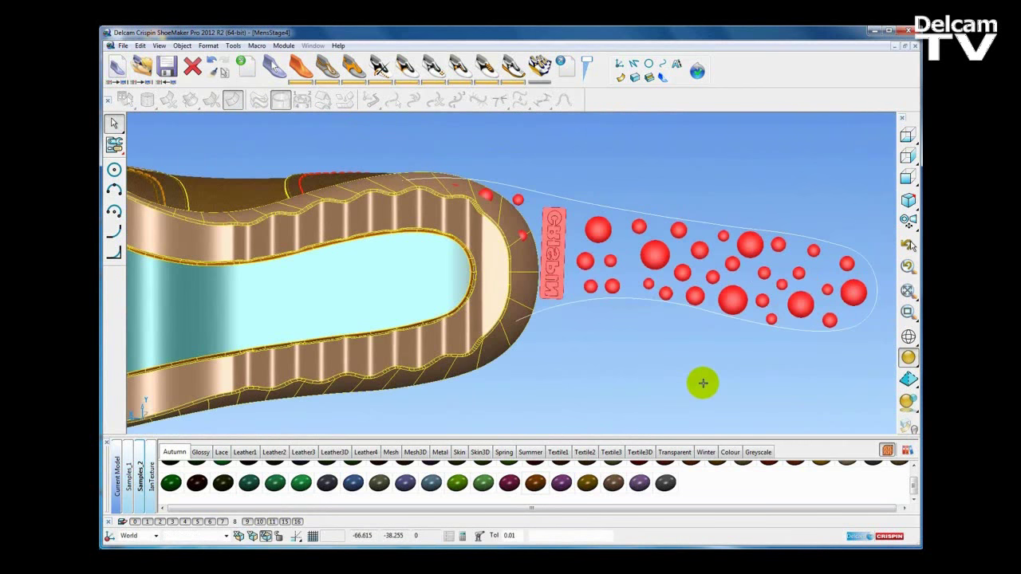
{"action": "scroll", "coordinate": [604, 388], "scroll_direction": "down", "scroll_amount": 6}
{"action": "middle_click_drag", "start_coordinate": [604, 388], "coordinate": [755, 387], "text": "shift"}
{"action": "left_click", "coordinate": [502, 309]}
{"action": "scroll", "coordinate": [591, 386], "scroll_direction": "up", "scroll_amount": 2}
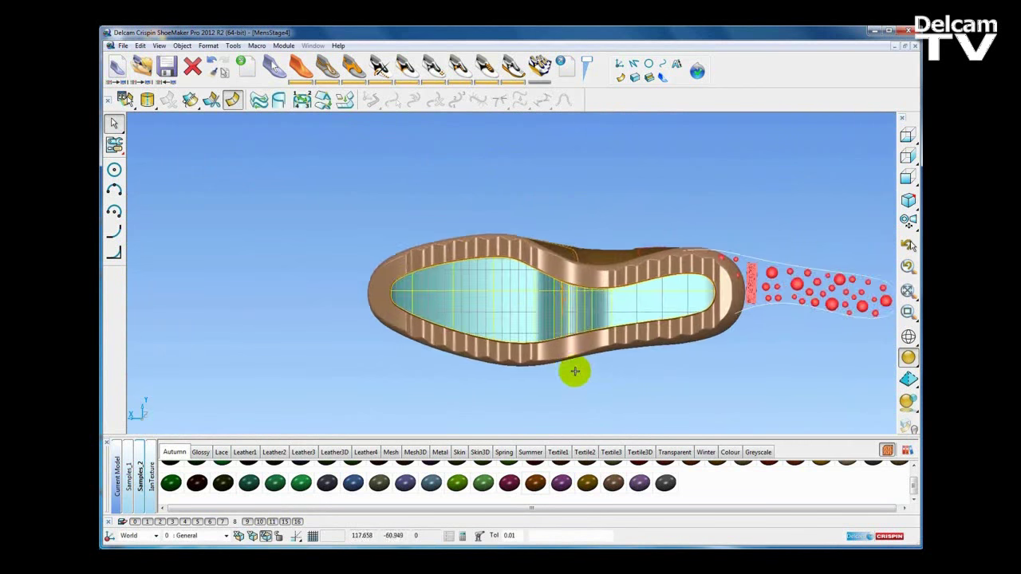
{"action": "middle_click_drag", "start_coordinate": [574, 372], "coordinate": [523, 363], "text": "shift"}
Start wrapping onto the central surface with the previous unwrap settings, and select the dome and logo meshes as wrapper items.
{"action": "left_click", "coordinate": [620, 76]}
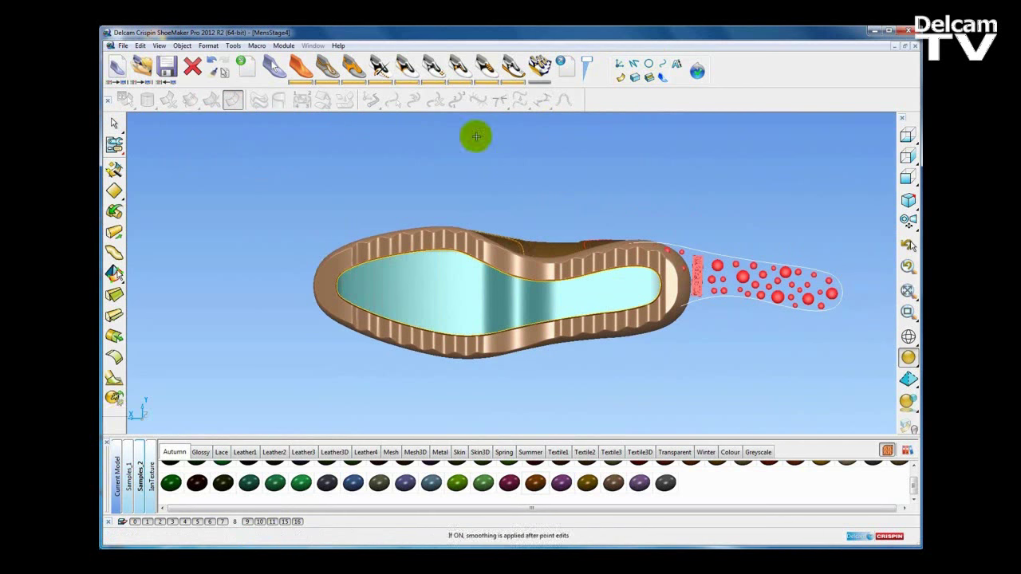
{"action": "left_click", "coordinate": [114, 399]}
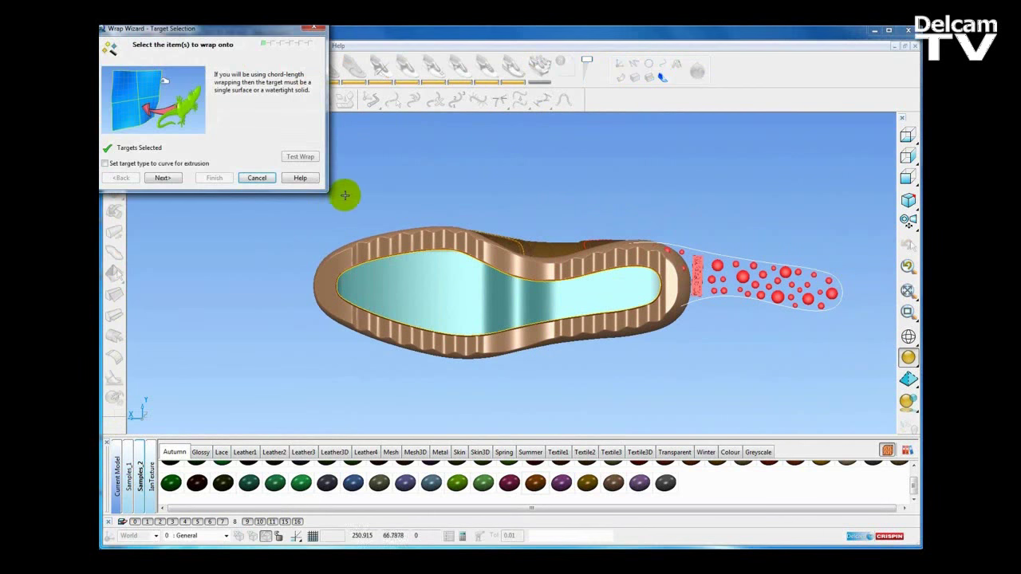
{"action": "left_click", "coordinate": [159, 176]}
{"action": "middle_click_drag", "start_coordinate": [727, 312], "coordinate": [581, 303], "text": "shift"}
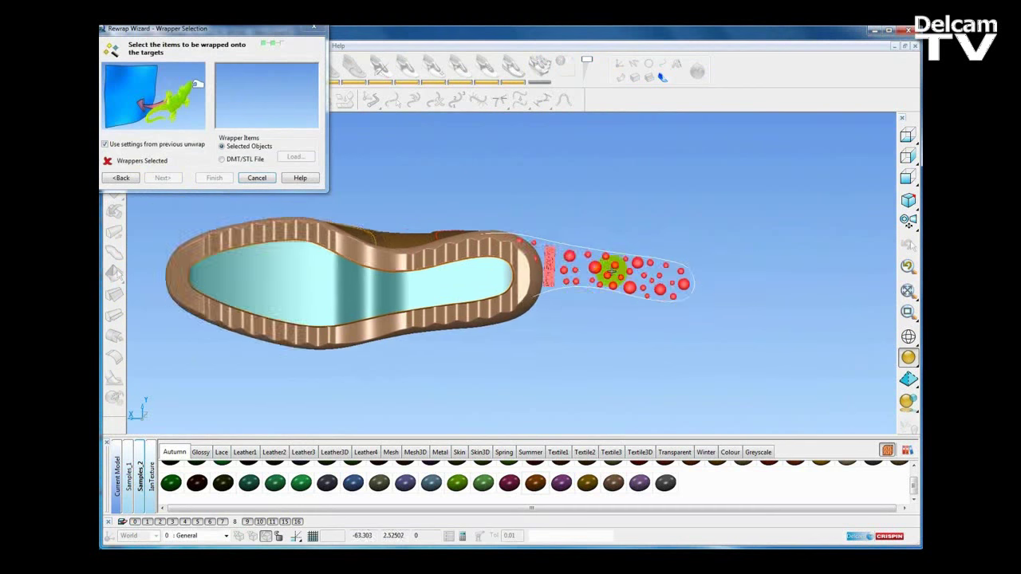
{"action": "scroll", "coordinate": [613, 271], "scroll_direction": "up", "scroll_amount": 2}
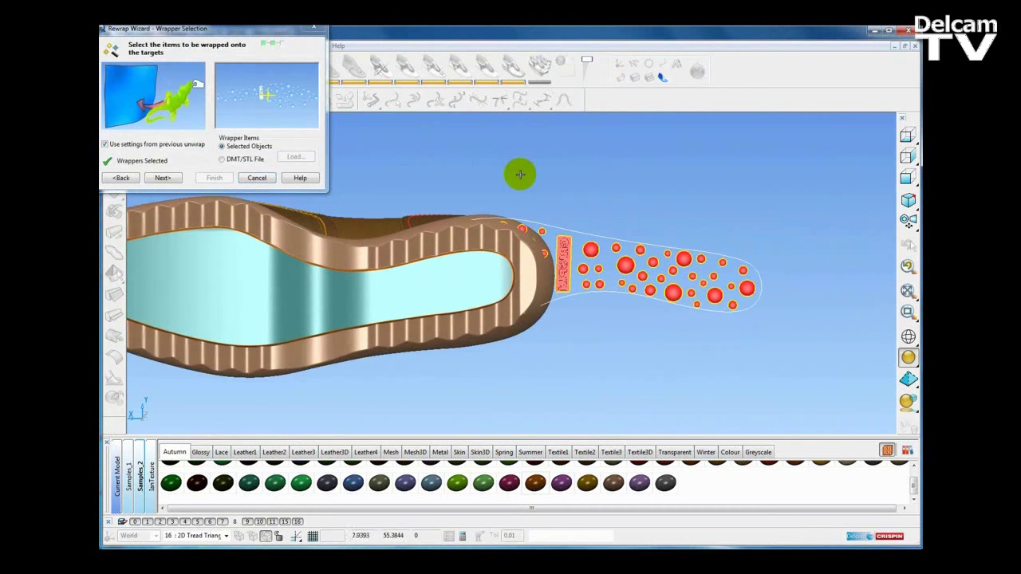
{"action": "middle_click_drag", "start_coordinate": [485, 170], "coordinate": [600, 170], "text": "shift"}
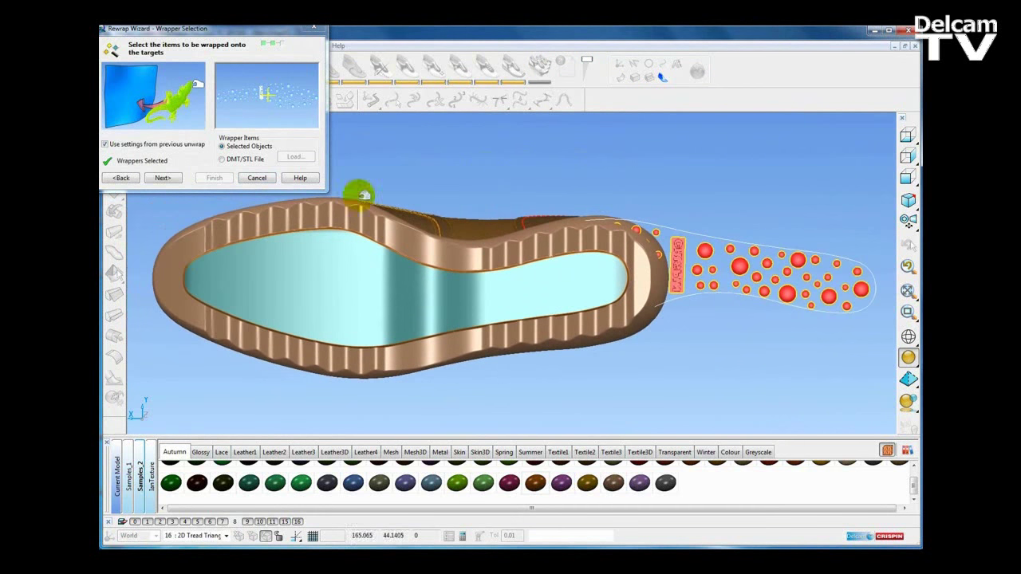
Wrap the tread meshes onto the central surface with Trim and Male on, relative height 1.0 and offset along Surface Normal.
{"action": "left_click", "coordinate": [173, 178]}
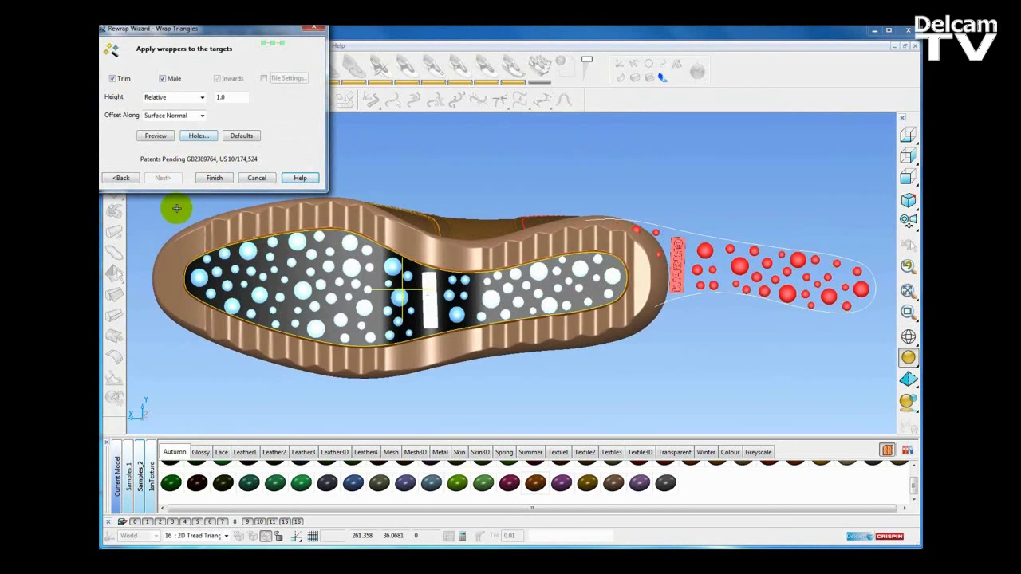
{"action": "left_click", "coordinate": [213, 178]}
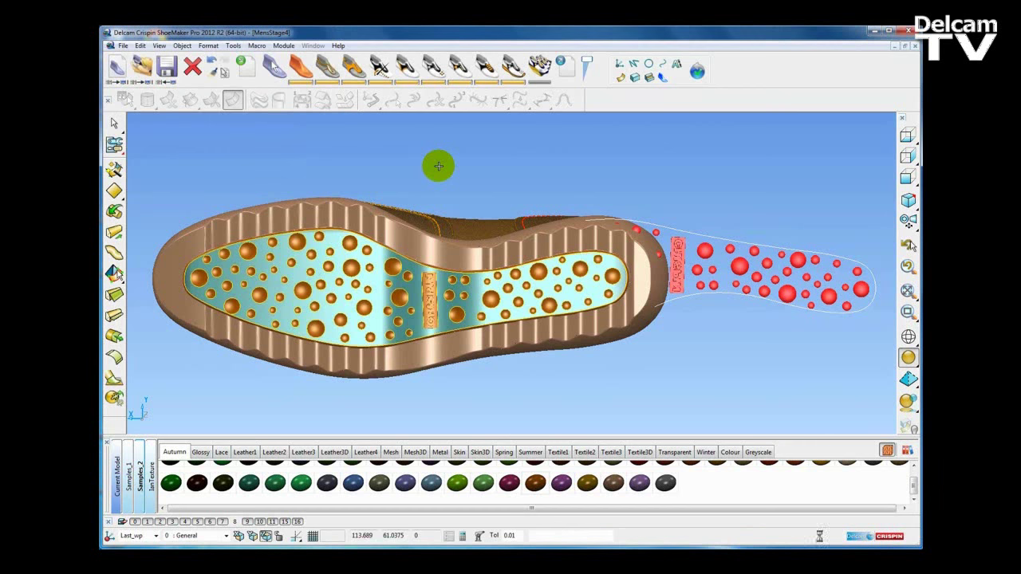
{"action": "middle_click_drag", "start_coordinate": [302, 317], "coordinate": [358, 248]}
{"action": "middle_click_drag", "start_coordinate": [436, 239], "coordinate": [450, 302], "text": "shift"}
{"action": "middle_click_drag", "start_coordinate": [386, 206], "coordinate": [468, 297], "text": "ctrl+shift"}
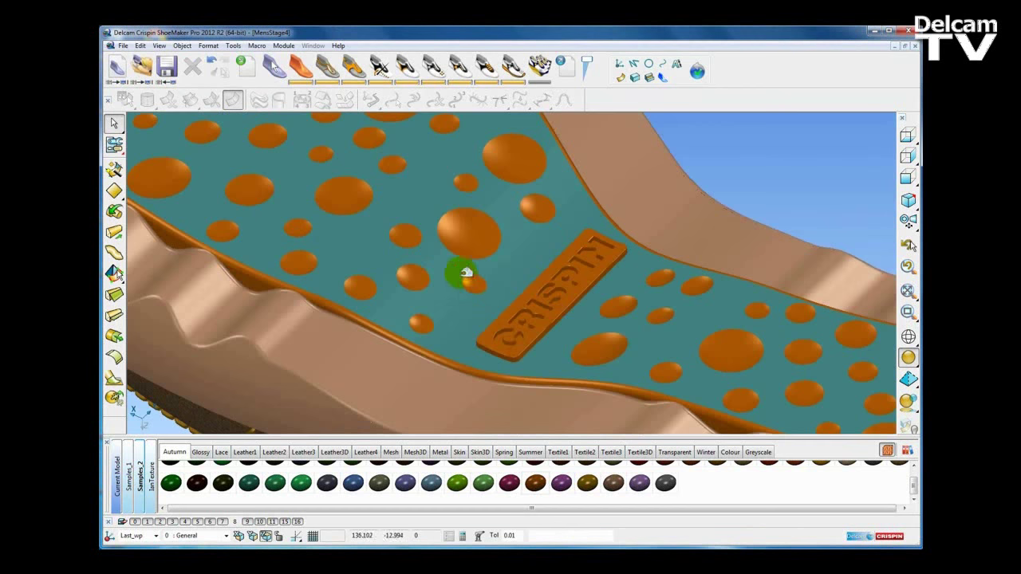
Examine the triangle edges of the wrapped domes and CRISPIN plate, restoring the plain shaded mesh display.
{"action": "scroll", "coordinate": [517, 259], "scroll_direction": "up", "scroll_amount": 2}
{"action": "scroll", "coordinate": [519, 256], "scroll_direction": "up", "scroll_amount": 2}
{"action": "middle_click_drag", "start_coordinate": [548, 303], "coordinate": [570, 342], "text": "shift"}
{"action": "scroll", "coordinate": [569, 343], "scroll_direction": "up", "scroll_amount": 1}
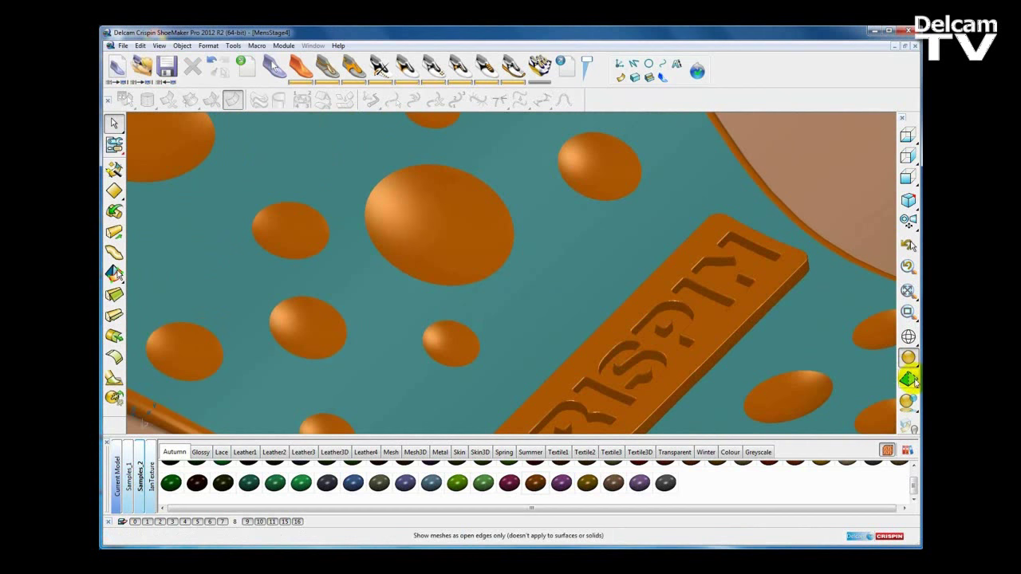
{"action": "mouse_move", "coordinate": [912, 379]}
{"action": "left_click", "coordinate": [780, 379]}
{"action": "mouse_move", "coordinate": [684, 327]}
{"action": "middle_mouse_down"}
{"action": "mouse_move", "coordinate": [659, 317]}
{"action": "mouse_move", "coordinate": [673, 322]}
{"action": "middle_mouse_up"}
{"action": "mouse_move", "coordinate": [908, 382]}
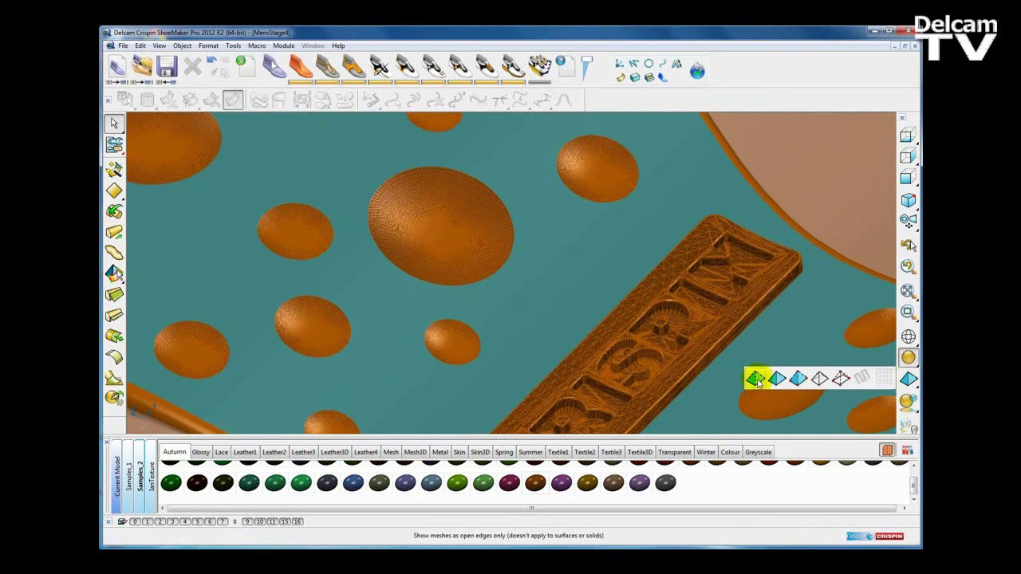
{"action": "left_click", "coordinate": [758, 380]}
Hide the flat tread meshes and their outline curve by switching off level 16.
{"action": "scroll", "coordinate": [738, 339], "scroll_direction": "down", "scroll_amount": 1}
{"action": "scroll", "coordinate": [738, 338], "scroll_direction": "down", "scroll_amount": 4}
{"action": "middle_click_drag", "start_coordinate": [740, 359], "coordinate": [578, 353], "text": "shift"}
{"action": "middle_click_drag", "start_coordinate": [644, 347], "coordinate": [718, 343], "text": "shift"}
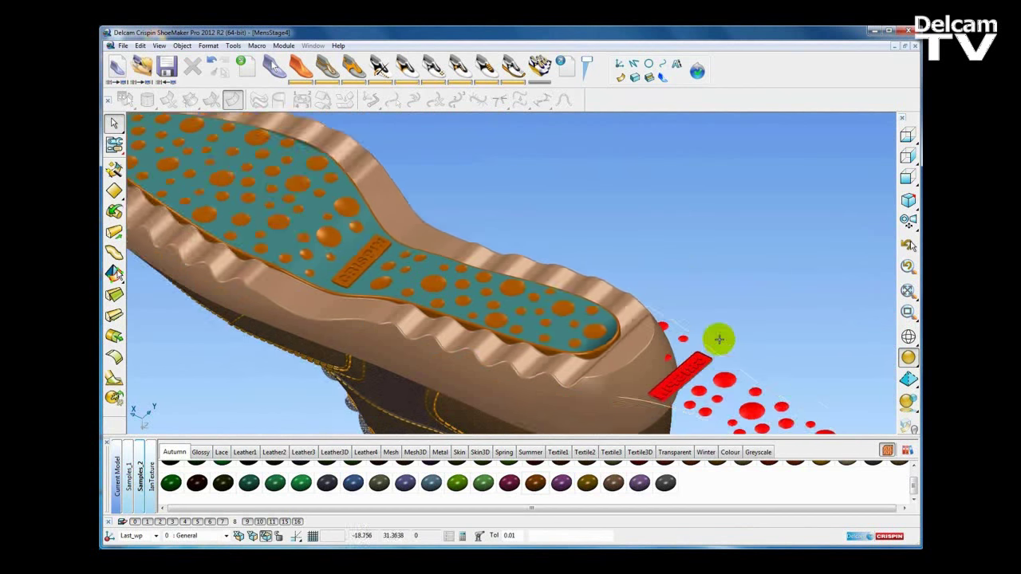
{"action": "middle_click_drag", "start_coordinate": [752, 372], "coordinate": [751, 301], "text": "shift"}
{"action": "left_click", "coordinate": [744, 303]}
{"action": "middle_click_drag", "start_coordinate": [734, 340], "coordinate": [719, 292], "text": "shift"}
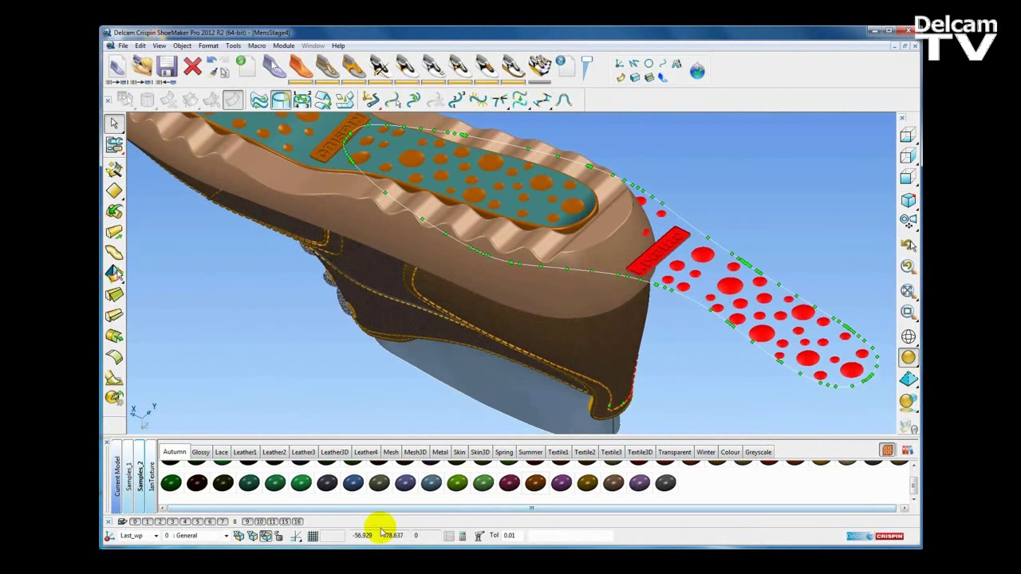
{"action": "left_click", "coordinate": [300, 523]}
{"action": "scroll", "coordinate": [400, 323], "scroll_direction": "up", "scroll_amount": 2}
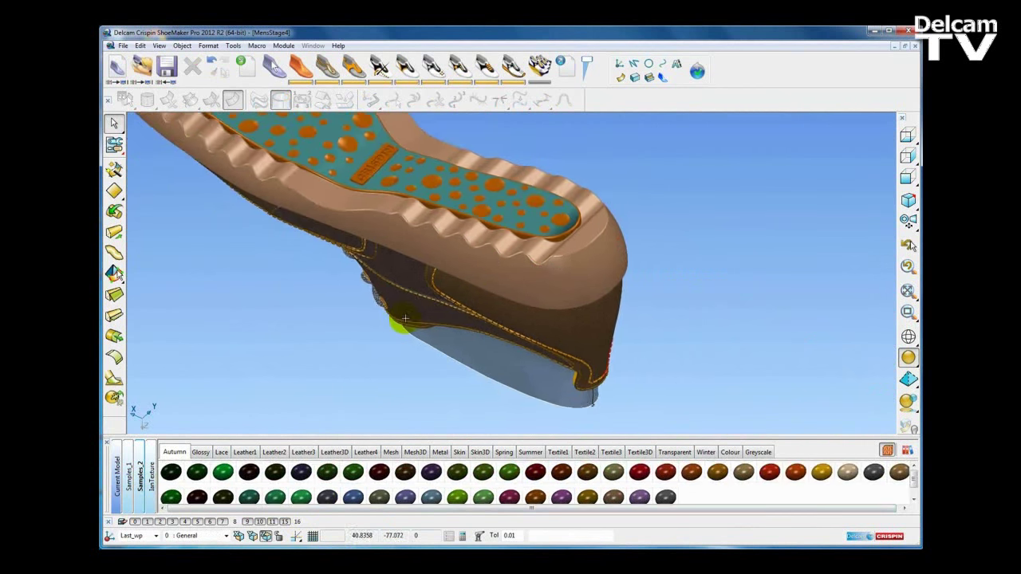
Copy the style, level, transparency and material of the wrapped tread mesh onto the sole's central surface.
{"action": "middle_click_drag", "start_coordinate": [399, 323], "coordinate": [514, 366], "text": "shift"}
{"action": "scroll", "coordinate": [412, 201], "scroll_direction": "up", "scroll_amount": 5}
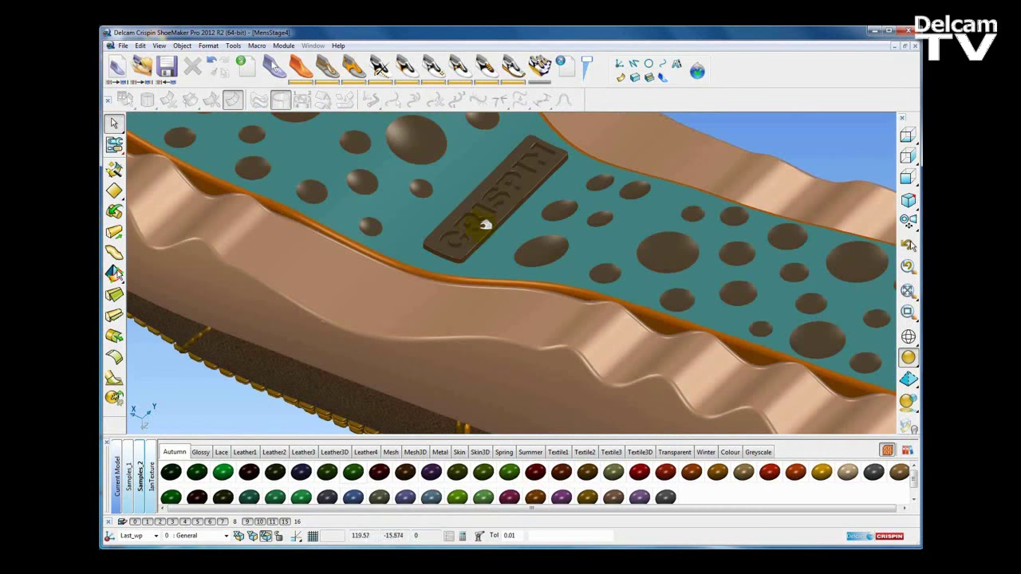
{"action": "left_click", "coordinate": [480, 230]}
{"action": "left_click", "coordinate": [213, 74]}
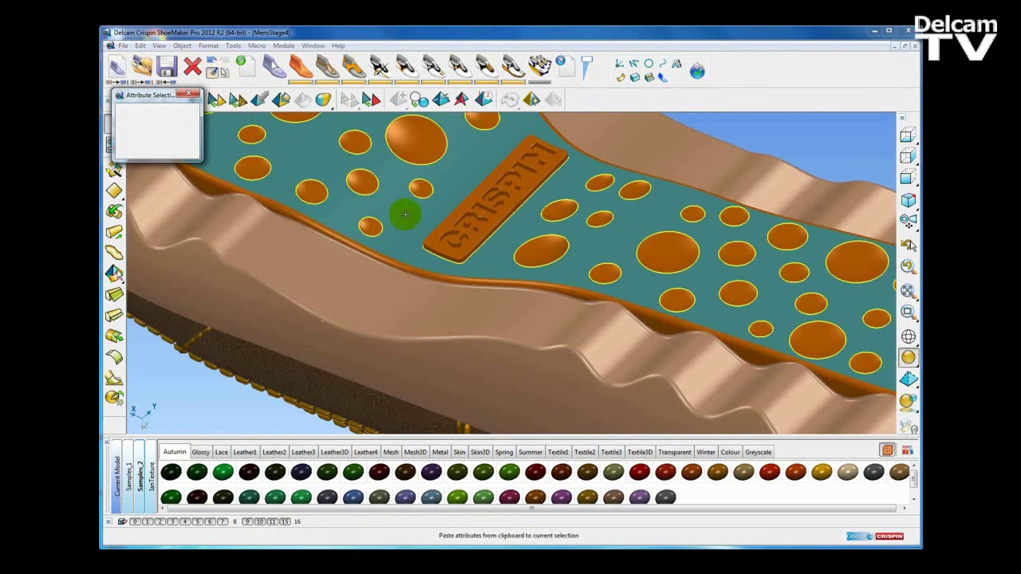
{"action": "left_click", "coordinate": [407, 211]}
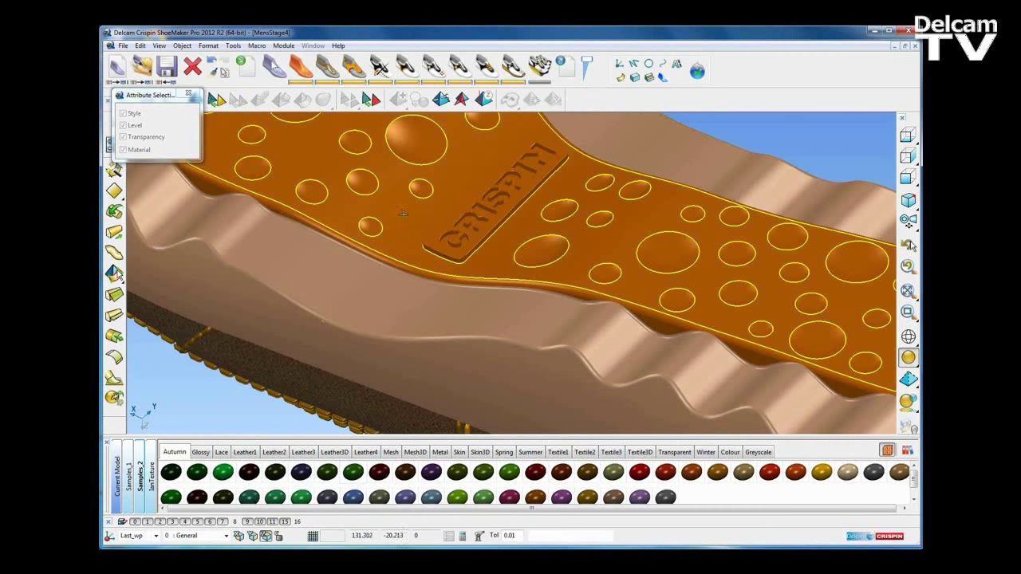
Apply a grey-green Autumn material to the wrapped domes and CRISPIN plate.
{"action": "scroll", "coordinate": [408, 230], "scroll_direction": "down", "scroll_amount": 4}
{"action": "left_click", "coordinate": [691, 150]}
{"action": "middle_click_drag", "start_coordinate": [600, 153], "coordinate": [491, 248]}
{"action": "left_click", "coordinate": [495, 233]}
{"action": "middle_click_drag", "start_coordinate": [655, 205], "coordinate": [647, 189]}
{"action": "scroll", "coordinate": [648, 189], "scroll_direction": "down", "scroll_amount": 3}
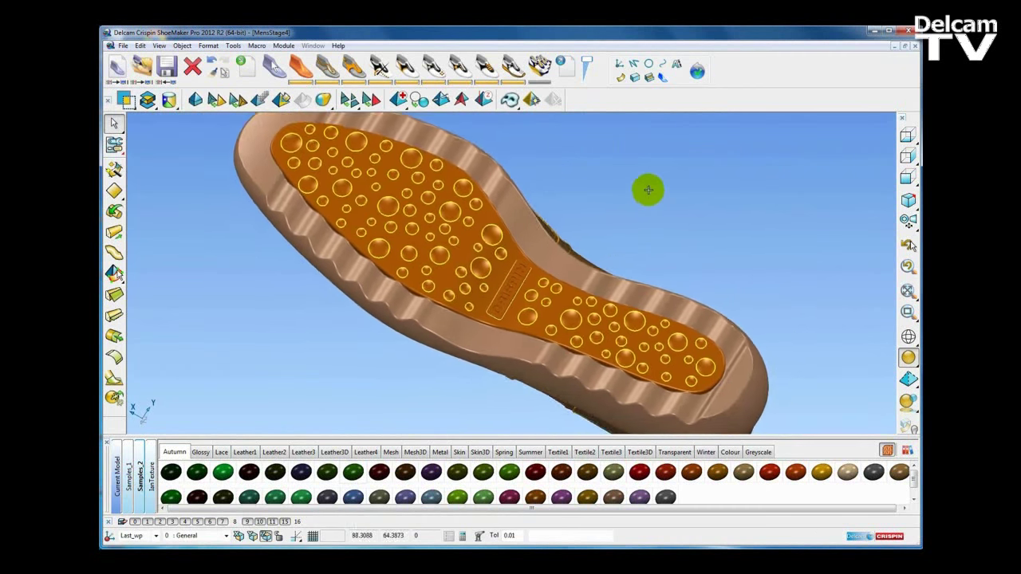
{"action": "left_click", "coordinate": [383, 498]}
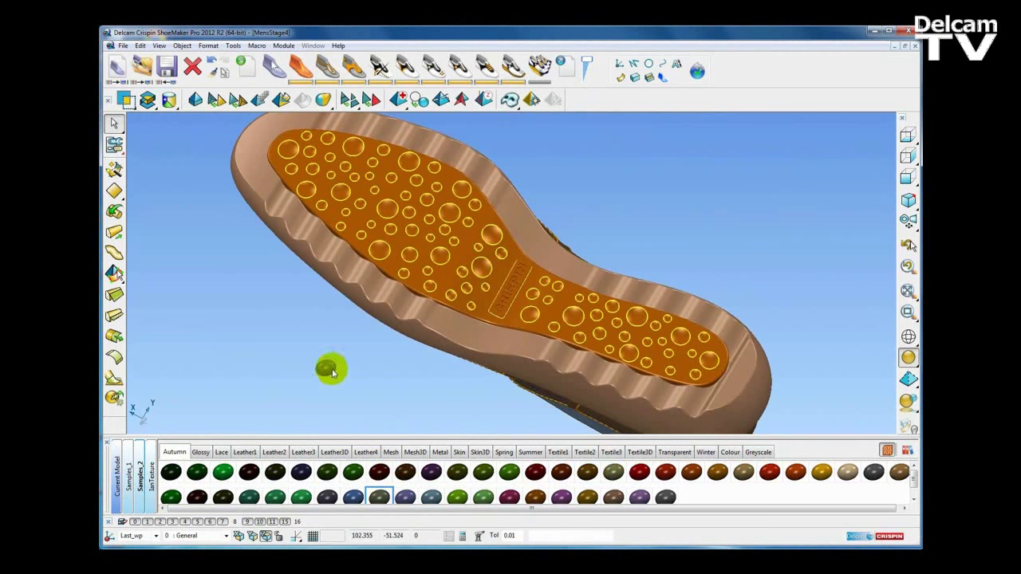
{"action": "left_click", "coordinate": [378, 399]}
{"action": "scroll", "coordinate": [381, 398], "scroll_direction": "up", "scroll_amount": 3}
{"action": "right_click", "coordinate": [378, 399]}
{"action": "left_click", "coordinate": [330, 384]}
Try painting the CRISPIN plate's triangles red with Paint Triangles, outlining the plate with the discrete lasso.
{"action": "middle_click_drag", "start_coordinate": [317, 349], "coordinate": [613, 352]}
{"action": "scroll", "coordinate": [613, 352], "scroll_direction": "up", "scroll_amount": 3}
{"action": "left_click", "coordinate": [542, 302]}
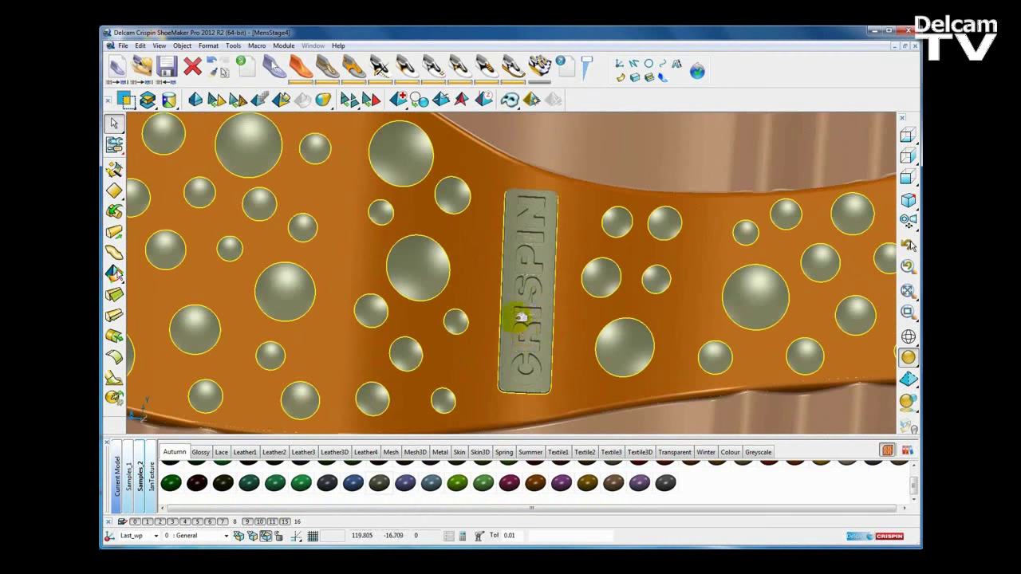
{"action": "scroll", "coordinate": [517, 313], "scroll_direction": "down", "scroll_amount": 1}
{"action": "middle_click_drag", "start_coordinate": [516, 312], "coordinate": [519, 322]}
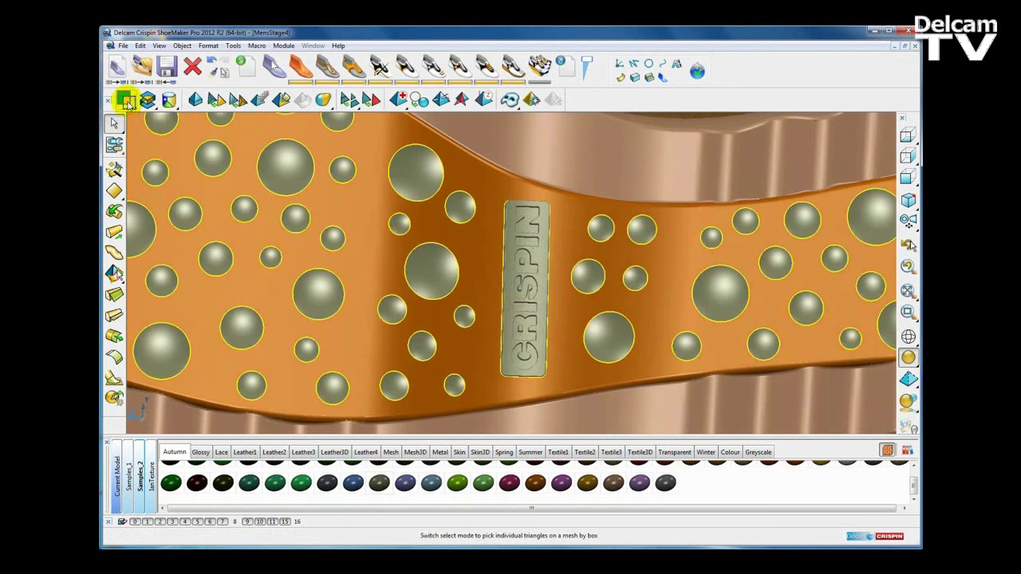
{"action": "left_click", "coordinate": [126, 100]}
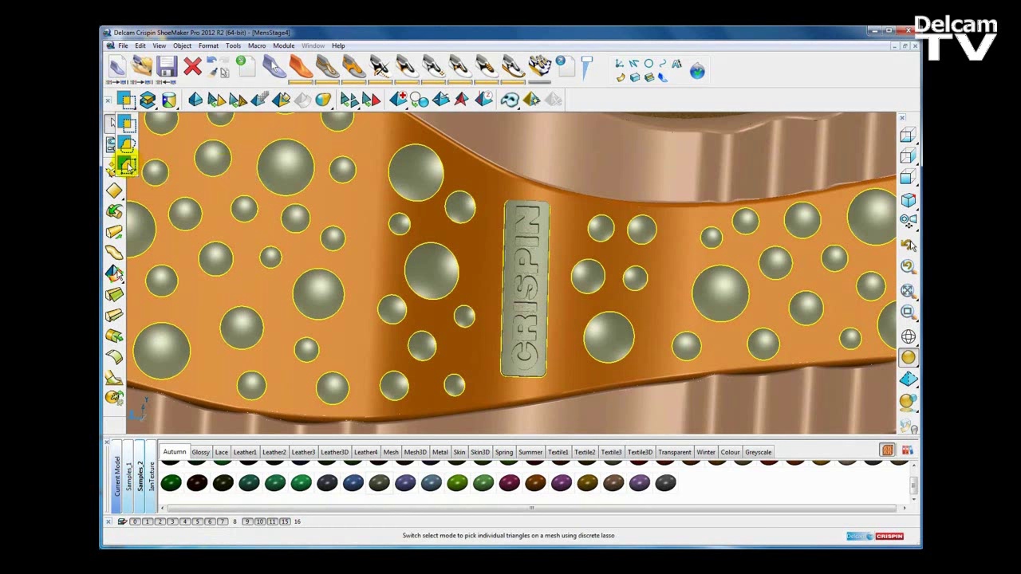
{"action": "left_click", "coordinate": [125, 165]}
{"action": "left_click", "coordinate": [281, 99]}
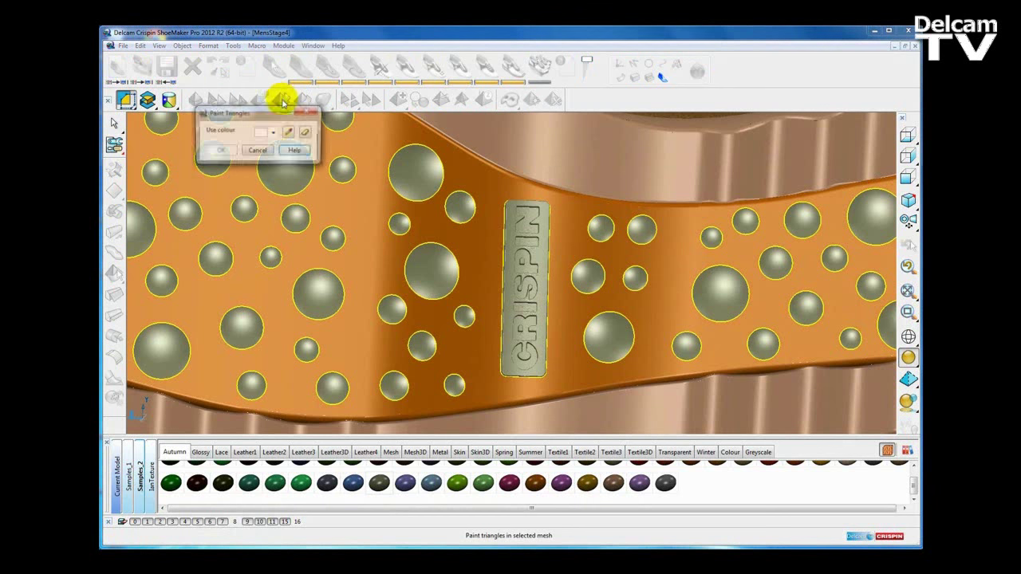
{"action": "left_click", "coordinate": [274, 134]}
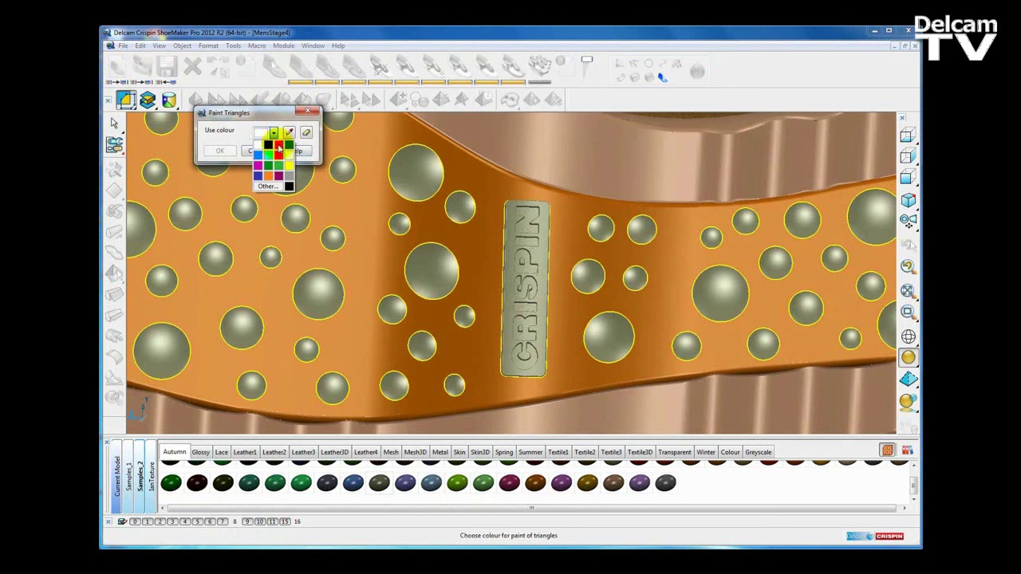
{"action": "left_click", "coordinate": [280, 148]}
{"action": "left_click_drag", "start_coordinate": [494, 184], "coordinate": [487, 235]}
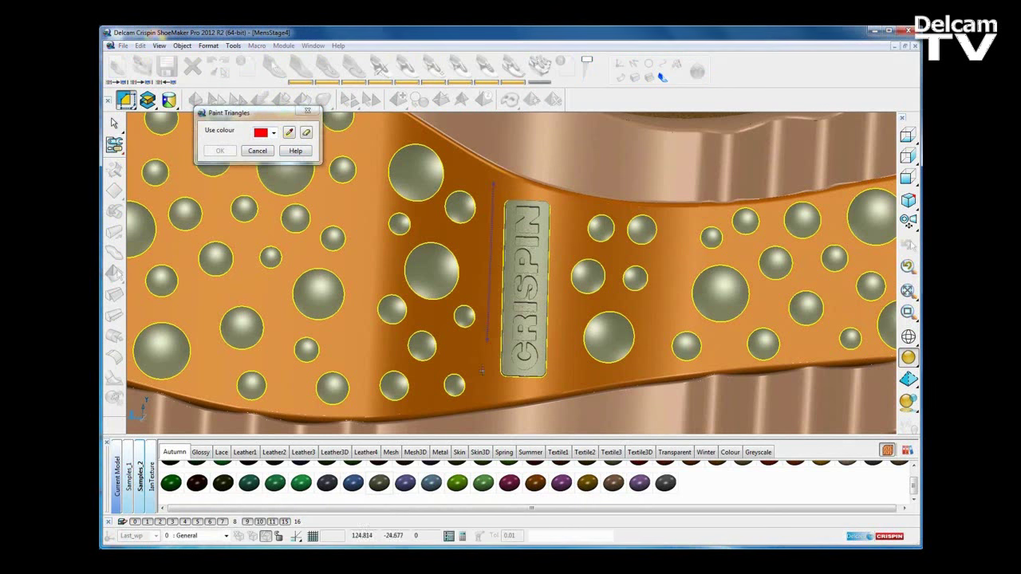
{"action": "left_click", "coordinate": [554, 395]}
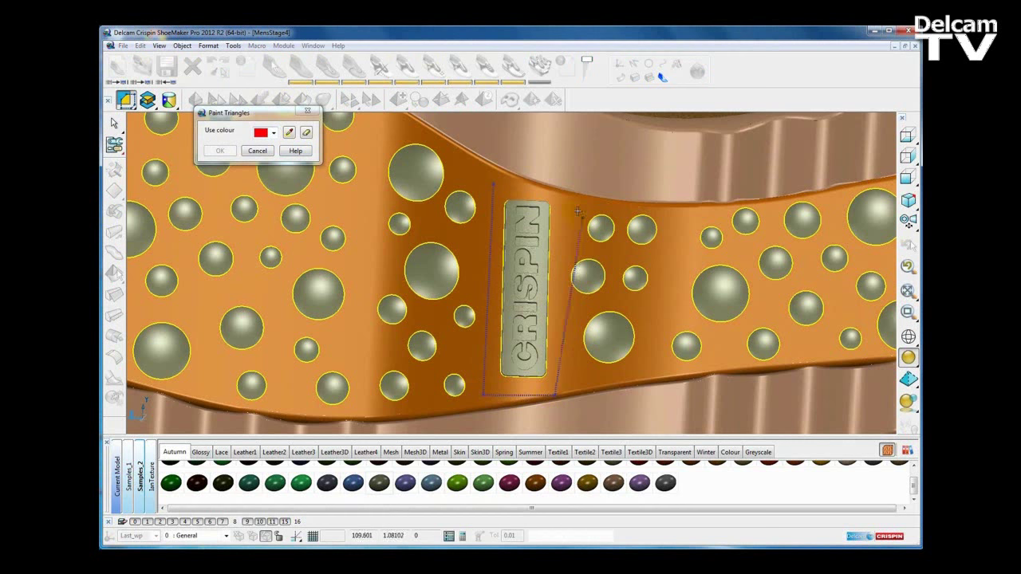
{"action": "left_click", "coordinate": [495, 186]}
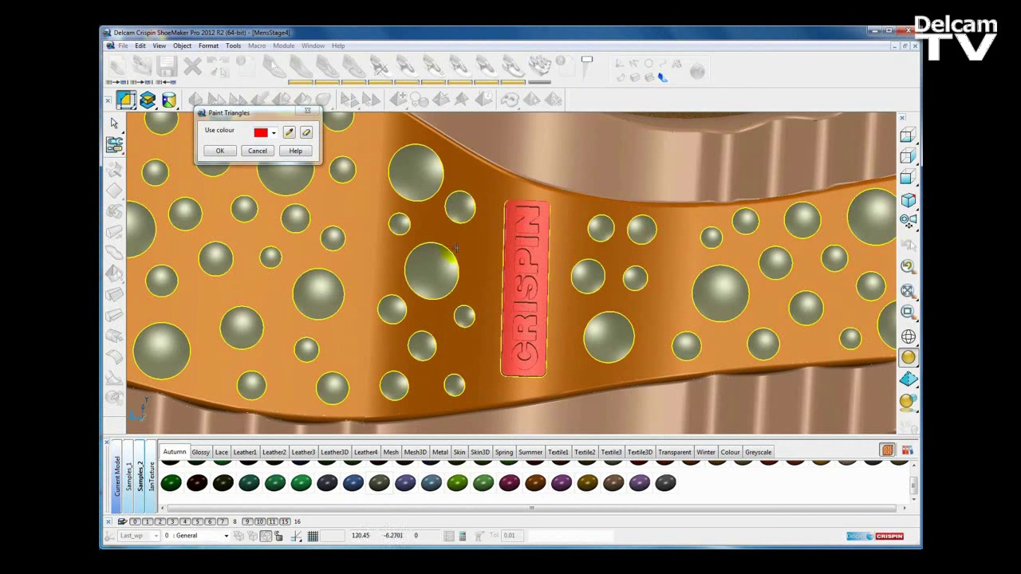
Try painting the recessed CRISPIN letters white, selecting triangle areas up to a discontinuity angle of 20.0, and exit triangle painting.
{"action": "scroll", "coordinate": [455, 254], "scroll_direction": "up", "scroll_amount": 5}
{"action": "left_click", "coordinate": [273, 133]}
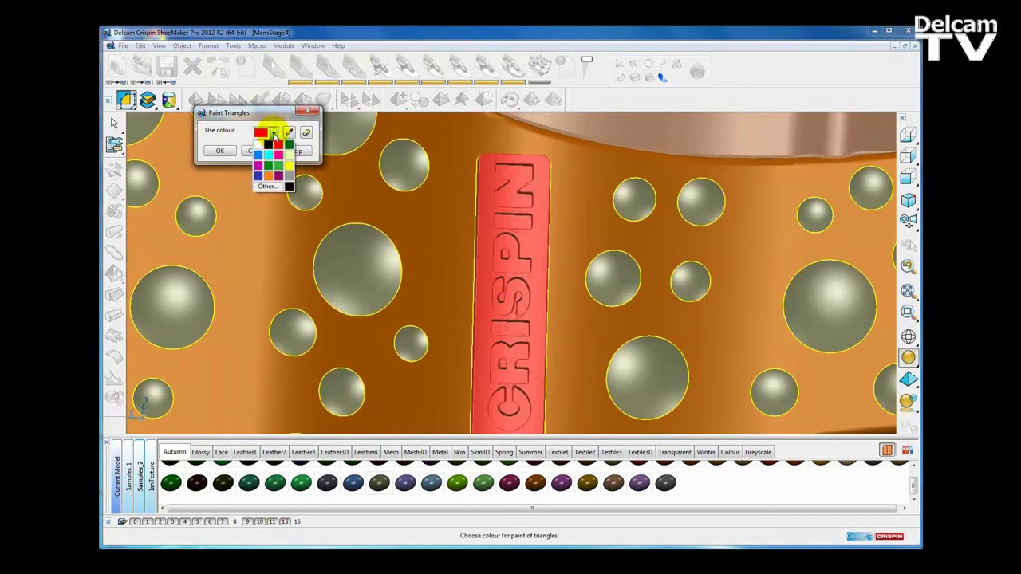
{"action": "left_click", "coordinate": [259, 145]}
{"action": "left_click_drag", "start_coordinate": [238, 114], "coordinate": [229, 158]}
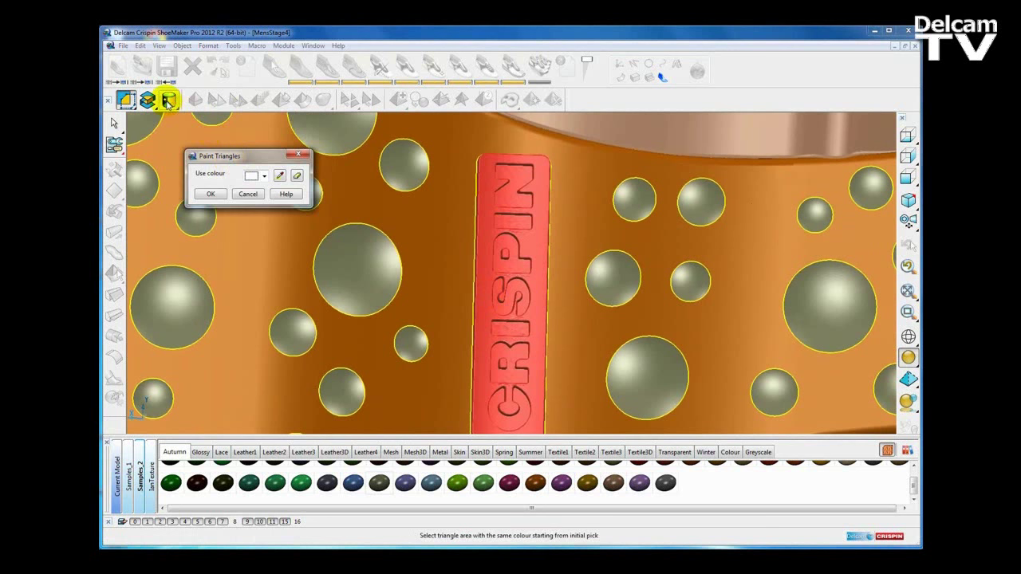
{"action": "left_click", "coordinate": [167, 101]}
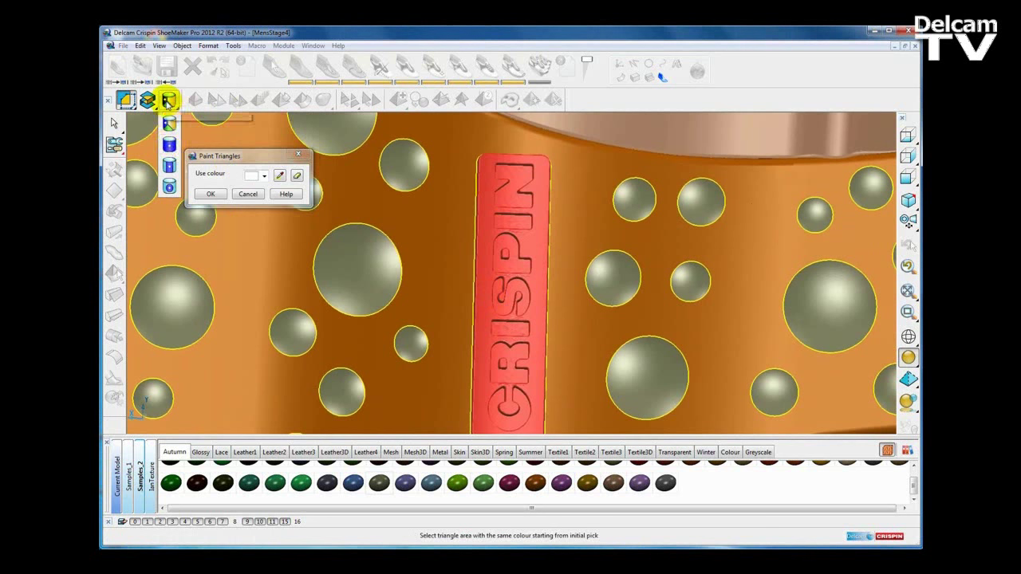
{"action": "left_click", "coordinate": [169, 144]}
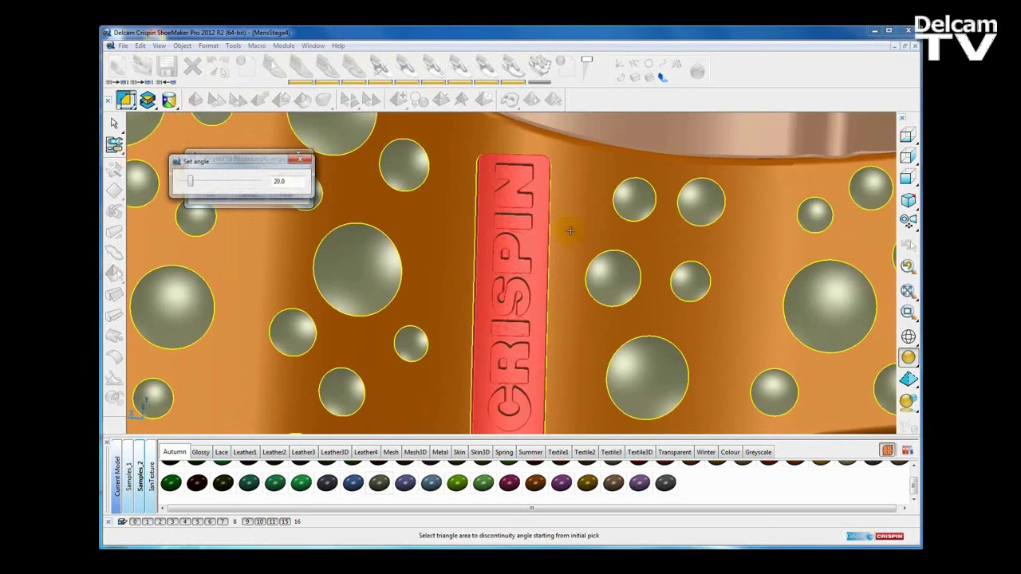
{"action": "scroll", "coordinate": [523, 205], "scroll_direction": "up", "scroll_amount": 4}
{"action": "left_click", "coordinate": [505, 199]}
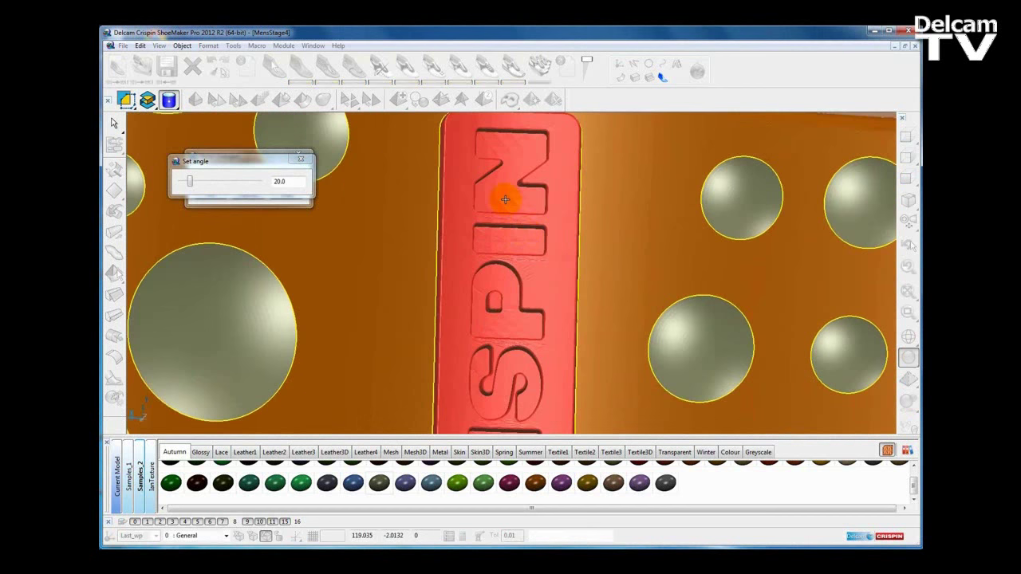
{"action": "left_click", "coordinate": [511, 240]}
{"action": "left_click", "coordinate": [509, 325]}
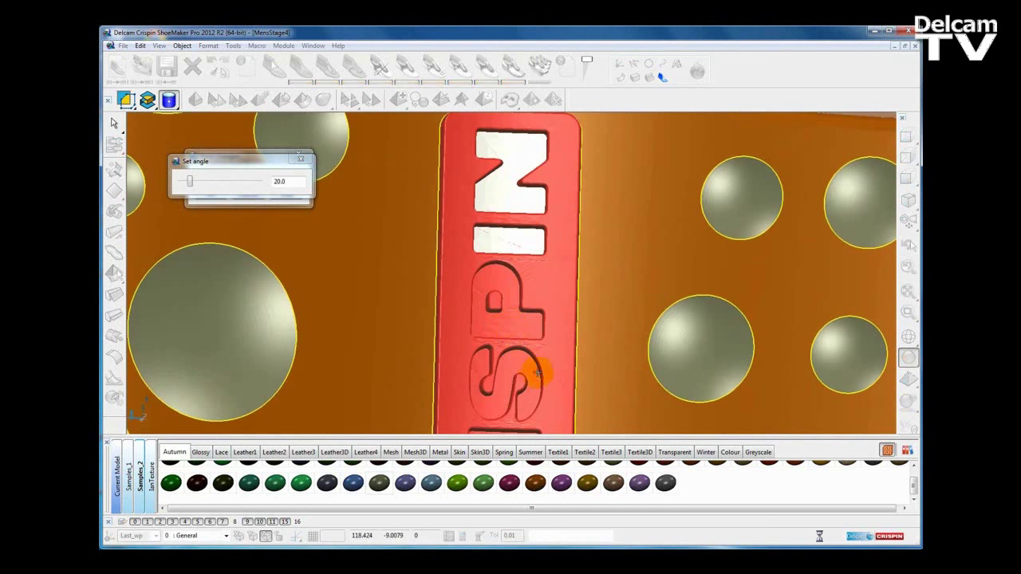
{"action": "left_click", "coordinate": [520, 366]}
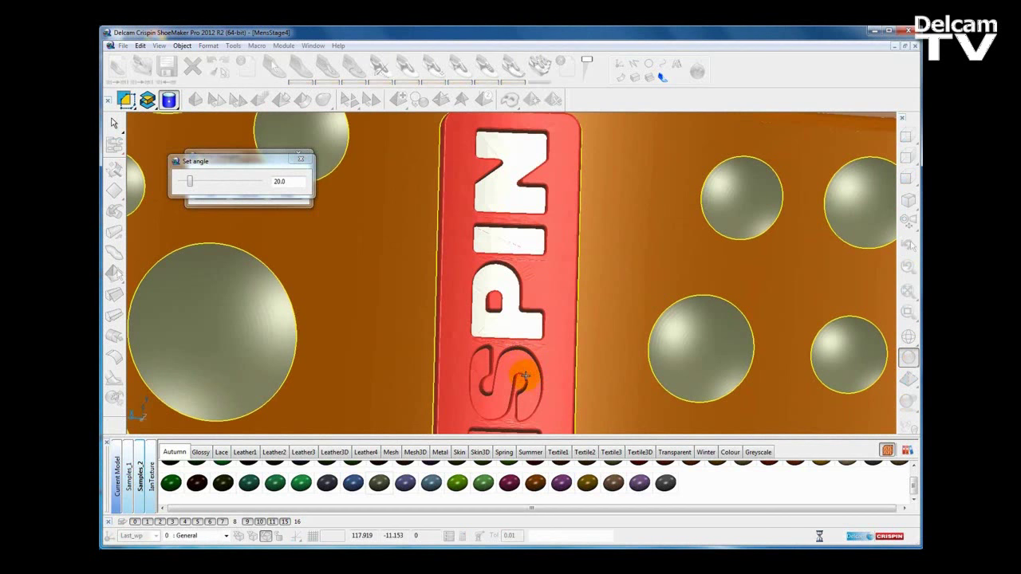
{"action": "middle_click_drag", "start_coordinate": [521, 383], "coordinate": [549, 185], "text": "shift"}
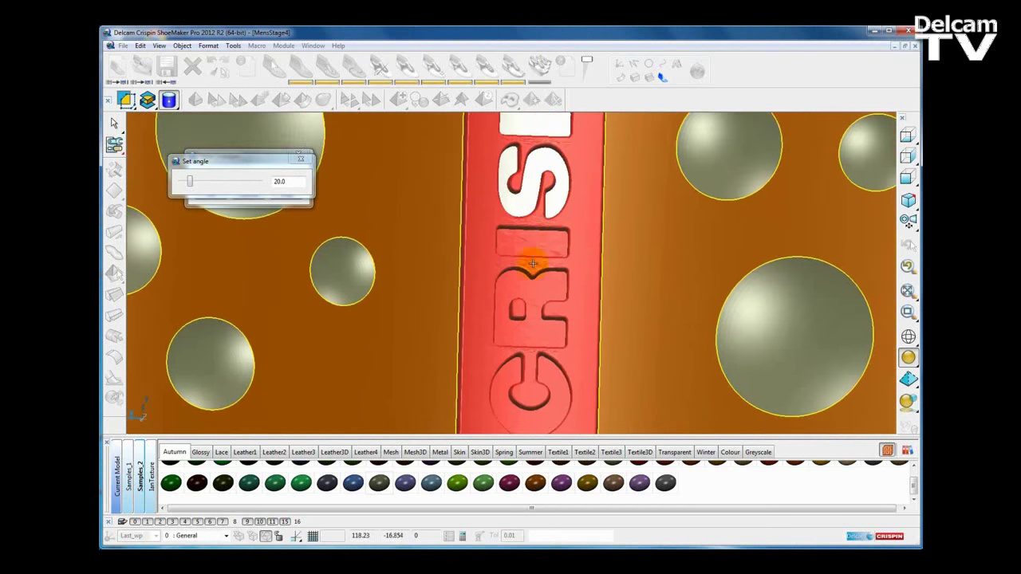
{"action": "left_click", "coordinate": [532, 247]}
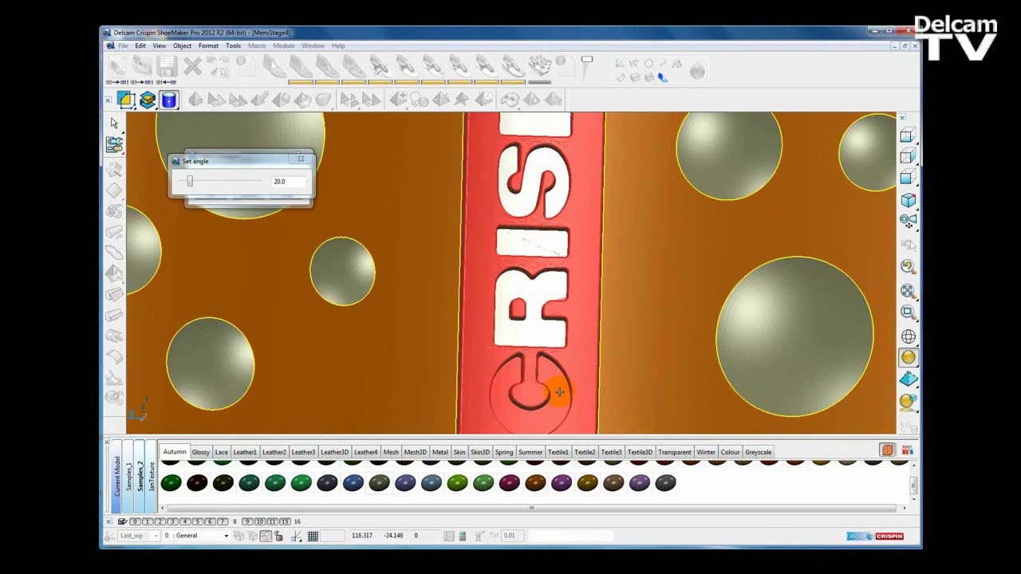
{"action": "left_click", "coordinate": [302, 160]}
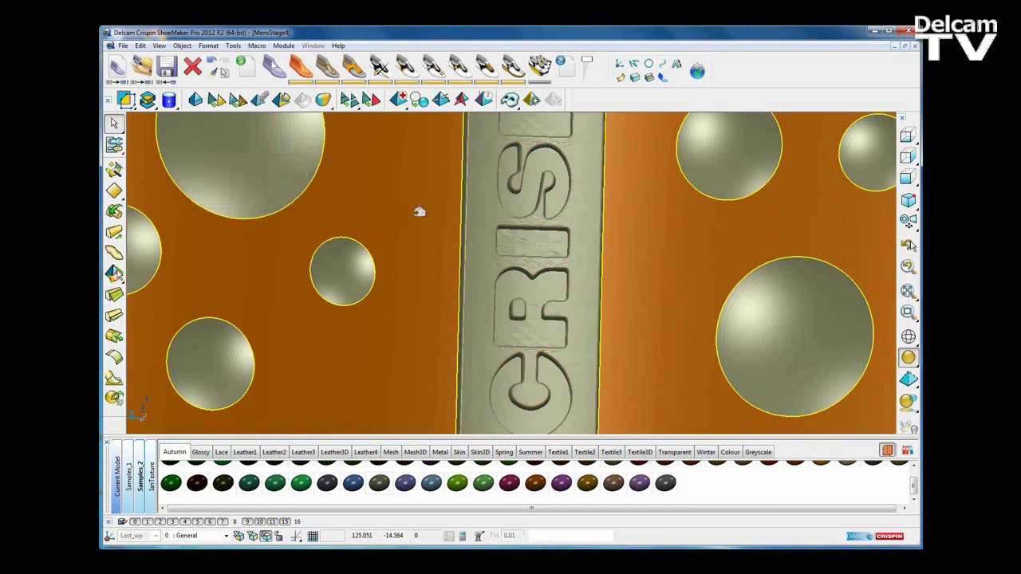
Examine the recoloured domes and CRISPIN plate on the sole, both close up and across the whole underside.
{"action": "scroll", "coordinate": [416, 220], "scroll_direction": "down", "scroll_amount": 6}
{"action": "scroll", "coordinate": [416, 232], "scroll_direction": "up", "scroll_amount": 5}
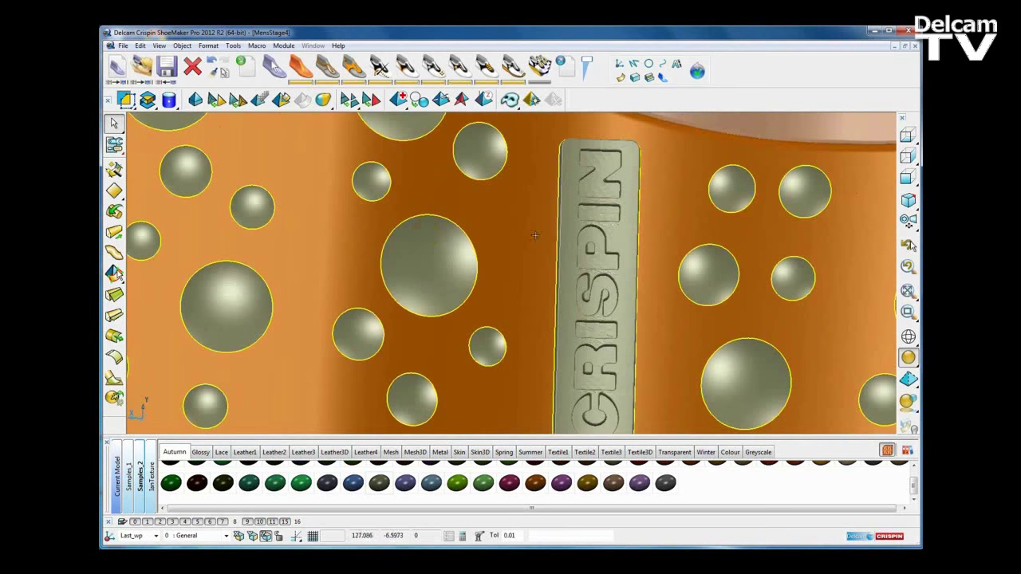
{"action": "middle_click_drag", "start_coordinate": [535, 235], "coordinate": [469, 218], "text": "shift"}
{"action": "scroll", "coordinate": [469, 222], "scroll_direction": "down", "scroll_amount": 5}
{"action": "middle_click_drag", "start_coordinate": [490, 314], "coordinate": [427, 234]}
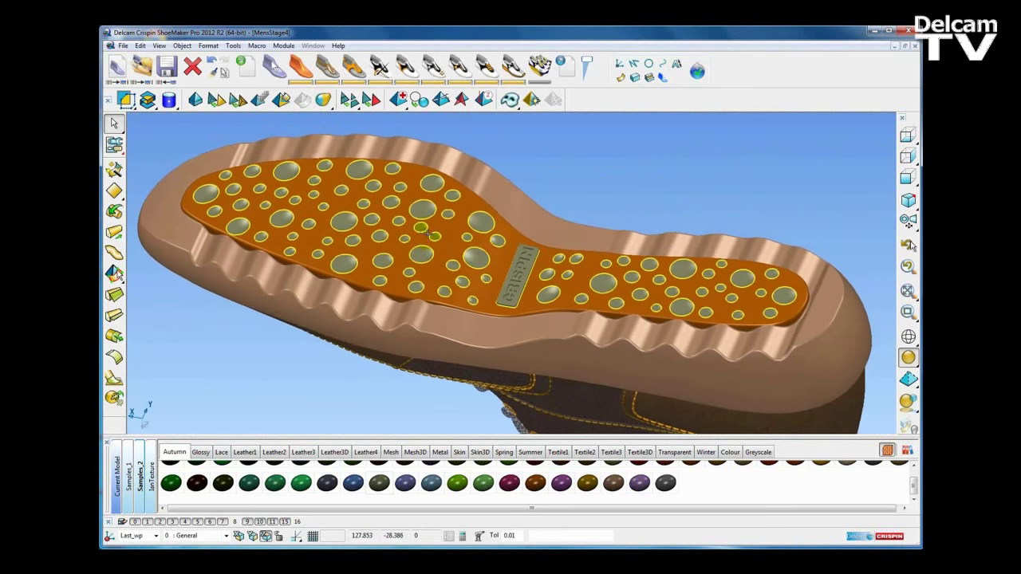
{"action": "left_click", "coordinate": [433, 235]}
{"action": "scroll", "coordinate": [439, 232], "scroll_direction": "down", "scroll_amount": 3}
{"action": "middle_click_drag", "start_coordinate": [486, 198], "coordinate": [502, 391]}
Select the sole's outer side wall surface for editing near its upper edge.
{"action": "middle_click_drag", "start_coordinate": [566, 324], "coordinate": [508, 256], "text": "shift"}
{"action": "scroll", "coordinate": [510, 255], "scroll_direction": "up", "scroll_amount": 5}
{"action": "middle_click_drag", "start_coordinate": [718, 313], "coordinate": [529, 301], "text": "shift"}
{"action": "scroll", "coordinate": [548, 295], "scroll_direction": "up", "scroll_amount": 2}
{"action": "left_click", "coordinate": [591, 284]}
{"action": "scroll", "coordinate": [537, 317], "scroll_direction": "down", "scroll_amount": 3}
{"action": "scroll", "coordinate": [550, 305], "scroll_direction": "up", "scroll_amount": 4}
{"action": "scroll", "coordinate": [530, 299], "scroll_direction": "up", "scroll_amount": 2}
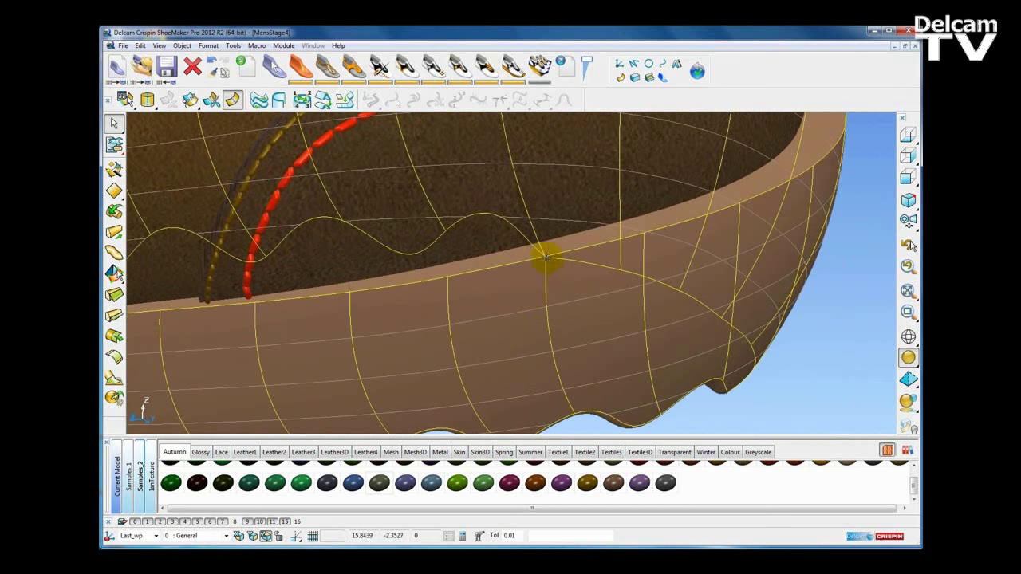
Insert two additional curves around the side wall surface, one below the other just under its upper edge.
{"action": "left_click", "coordinate": [546, 257]}
{"action": "left_click_drag", "start_coordinate": [545, 257], "coordinate": [545, 261]}
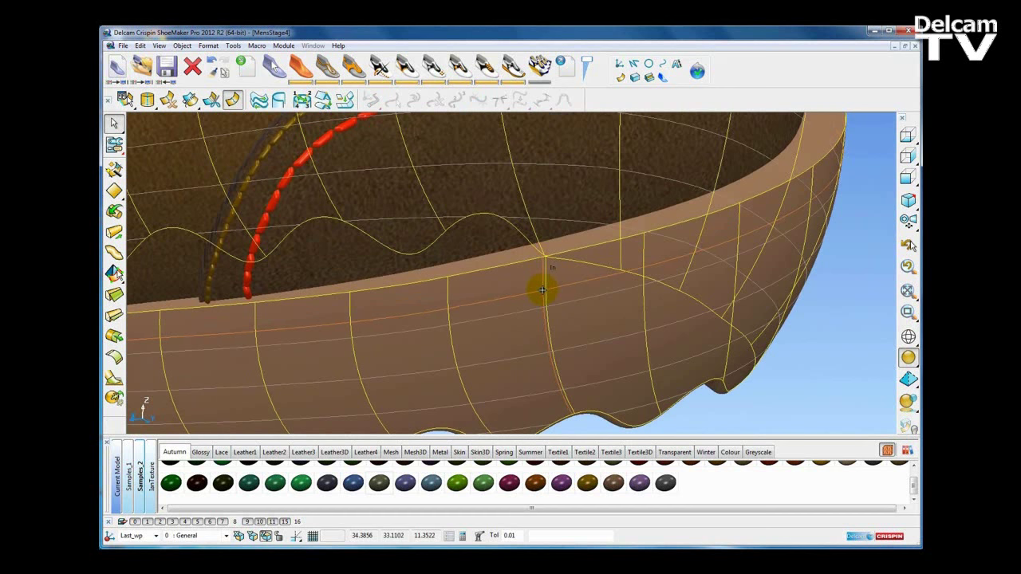
{"action": "left_click_drag", "start_coordinate": [543, 290], "coordinate": [543, 292]}
{"action": "scroll", "coordinate": [561, 308], "scroll_direction": "up", "scroll_amount": 3}
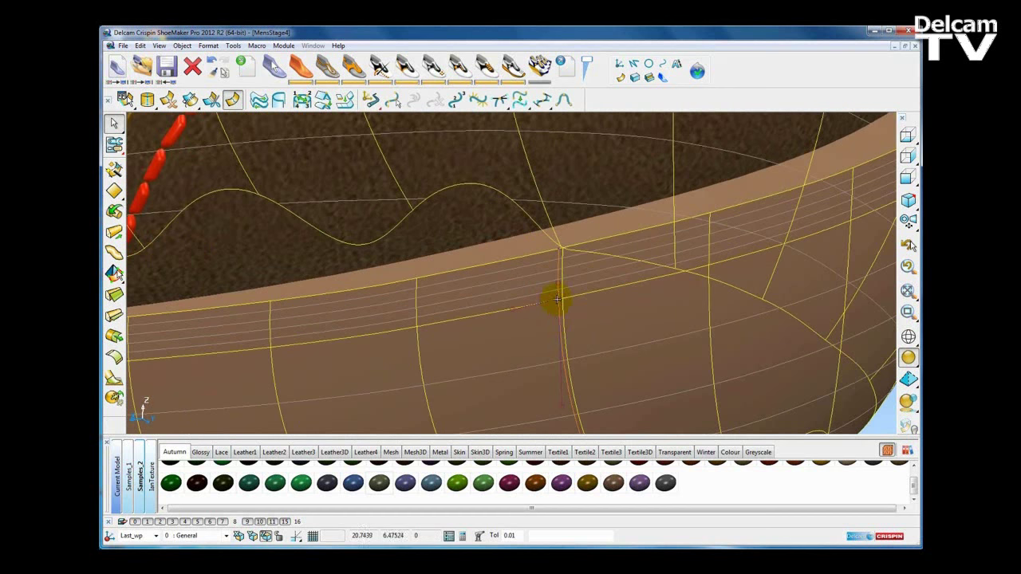
{"action": "left_click_drag", "start_coordinate": [557, 300], "coordinate": [558, 316]}
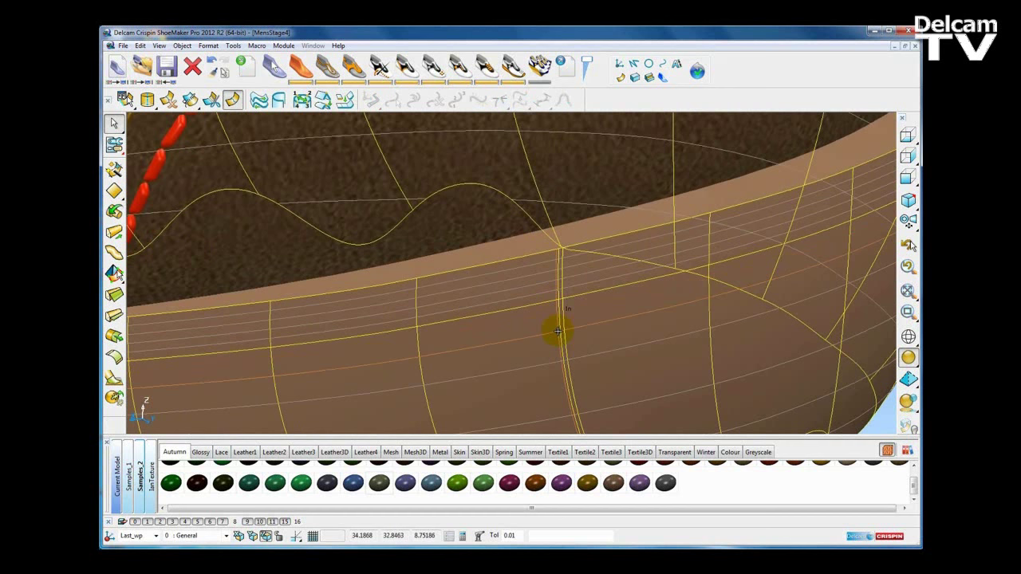
{"action": "left_click", "coordinate": [563, 338]}
{"action": "left_click_drag", "start_coordinate": [558, 333], "coordinate": [546, 318]}
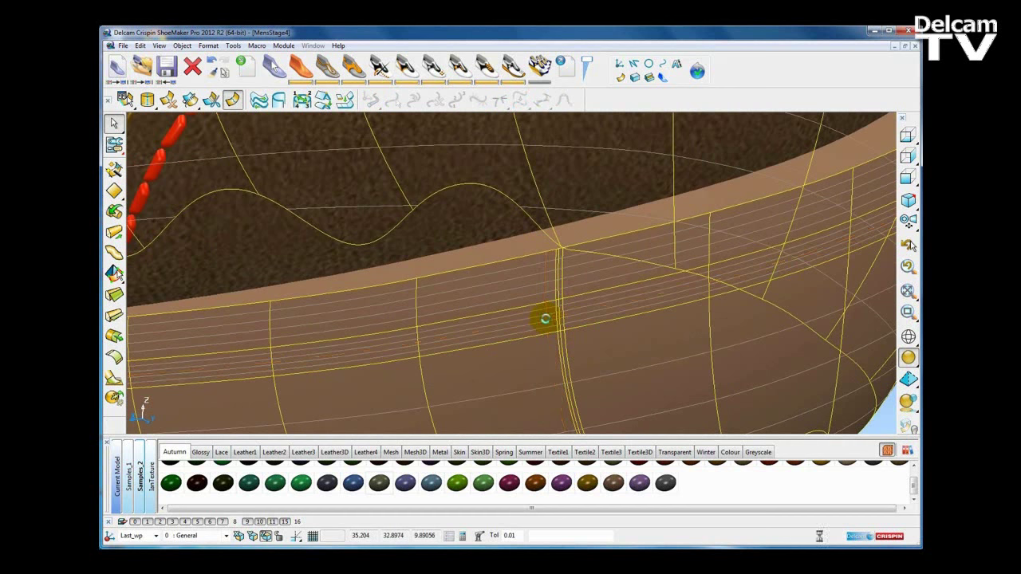
Offset the middle curve of the sole's side wall inward by a negative distance to form a groove just below its upper edge.
{"action": "left_click", "coordinate": [542, 319]}
{"action": "left_click", "coordinate": [603, 311]}
{"action": "scroll", "coordinate": [587, 311], "scroll_direction": "down", "scroll_amount": 3}
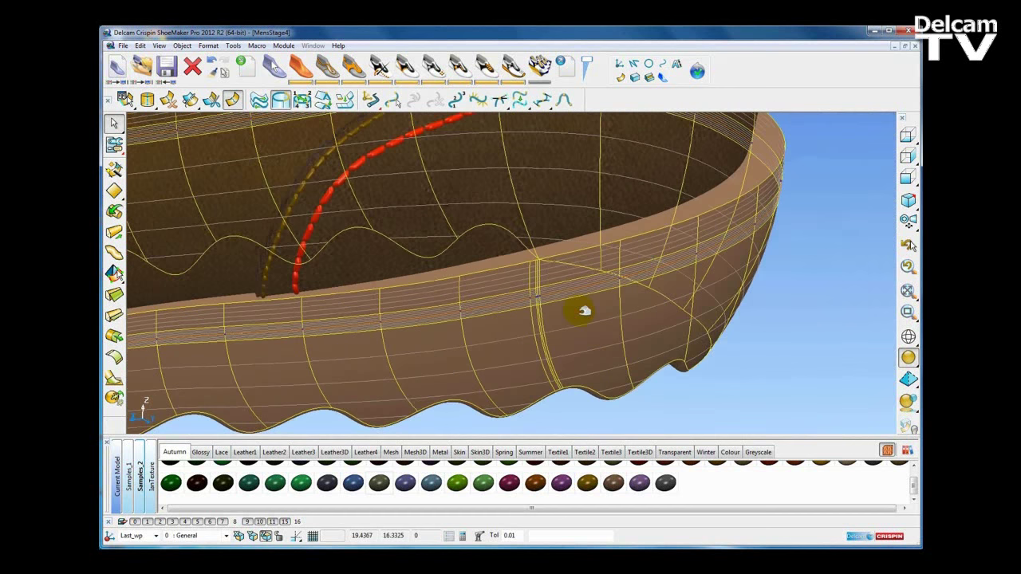
{"action": "middle_click_drag", "start_coordinate": [583, 312], "coordinate": [596, 314], "text": "shift"}
{"action": "left_click", "coordinate": [116, 147]}
{"action": "left_click", "coordinate": [138, 147]}
{"action": "left_click", "coordinate": [116, 182]}
{"action": "left_click", "coordinate": [160, 179]}
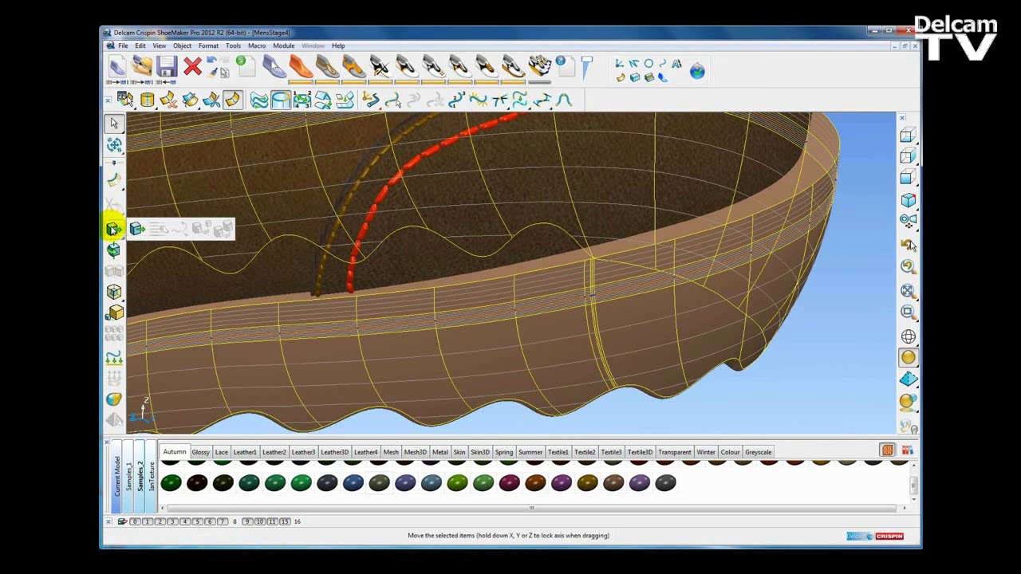
{"action": "left_click", "coordinate": [137, 292]}
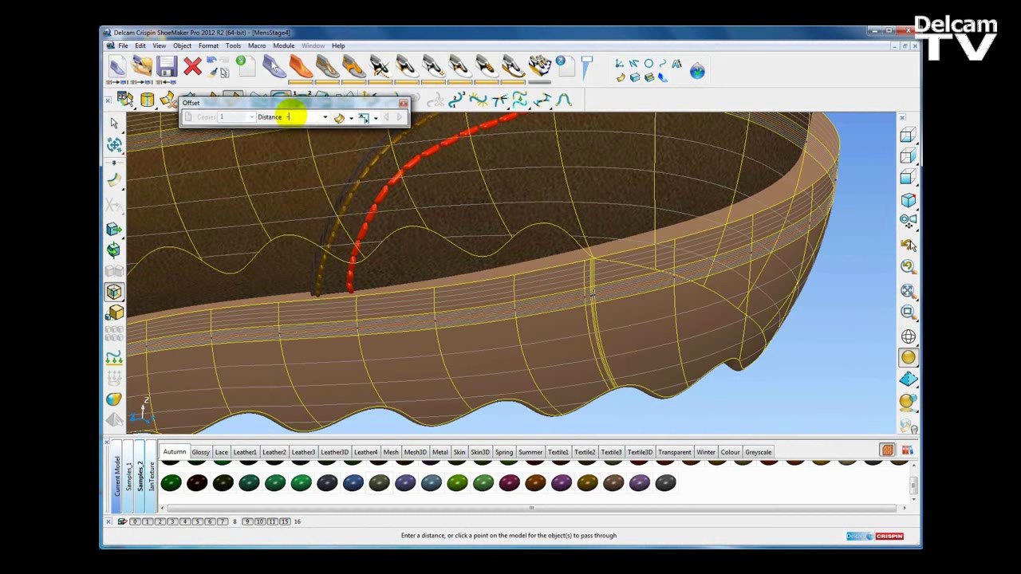
{"action": "key", "text": "Return"}
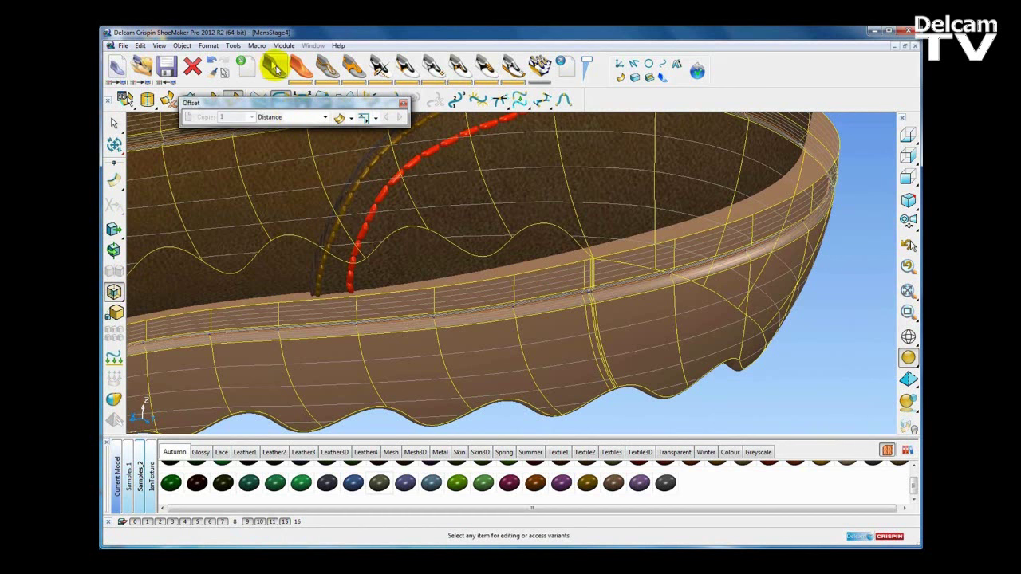
{"action": "left_click", "coordinate": [404, 104]}
Undo the stray offset that pulled the side wall outward and clear the selection.
{"action": "key", "text": "ctrl+z"}
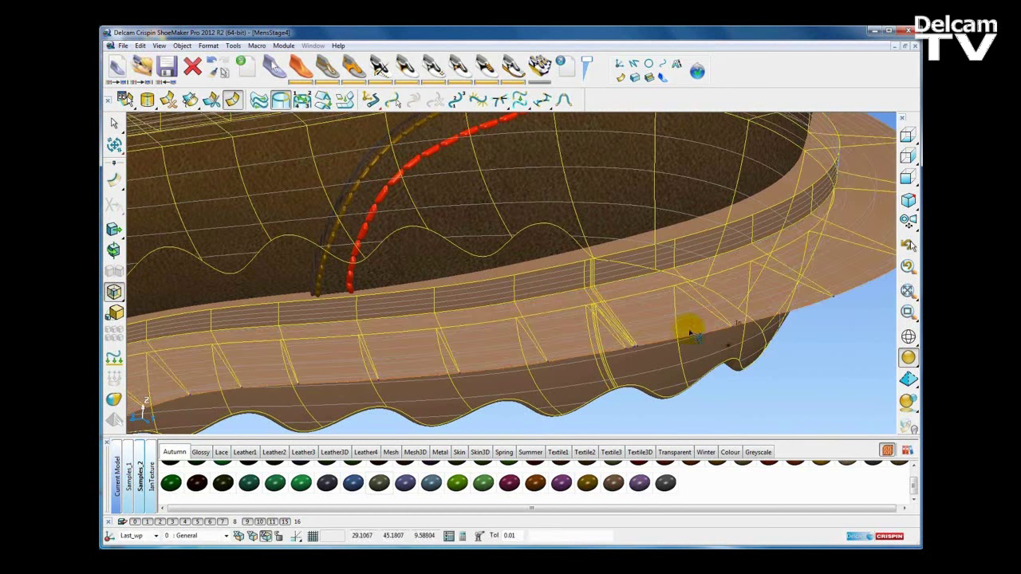
{"action": "left_click", "coordinate": [213, 61]}
{"action": "left_click", "coordinate": [829, 354]}
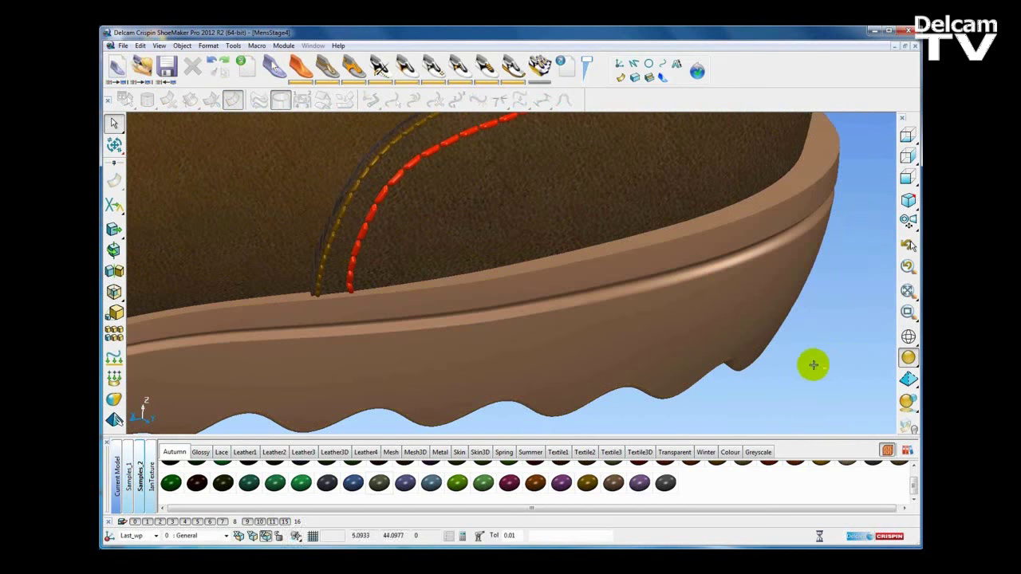
Split the sole's side wall surface along the two curves bounding the groove, making the groove a separate strip.
{"action": "left_click", "coordinate": [627, 266]}
{"action": "scroll", "coordinate": [673, 310], "scroll_direction": "up", "scroll_amount": 4}
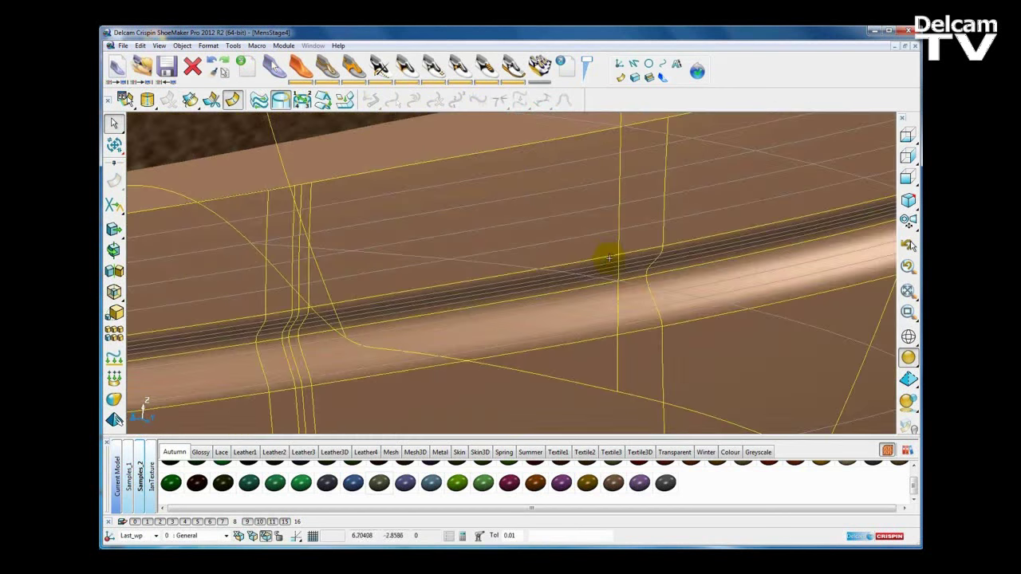
{"action": "left_click", "coordinate": [601, 259]}
{"action": "left_click", "coordinate": [639, 331], "text": "shift"}
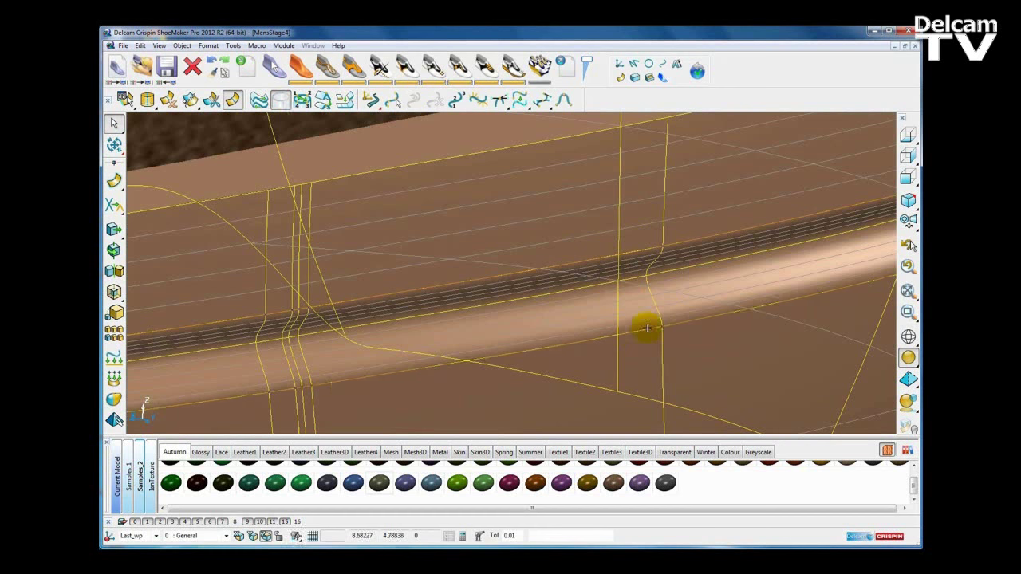
{"action": "scroll", "coordinate": [644, 328], "scroll_direction": "down", "scroll_amount": 4}
{"action": "left_click", "coordinate": [214, 105]}
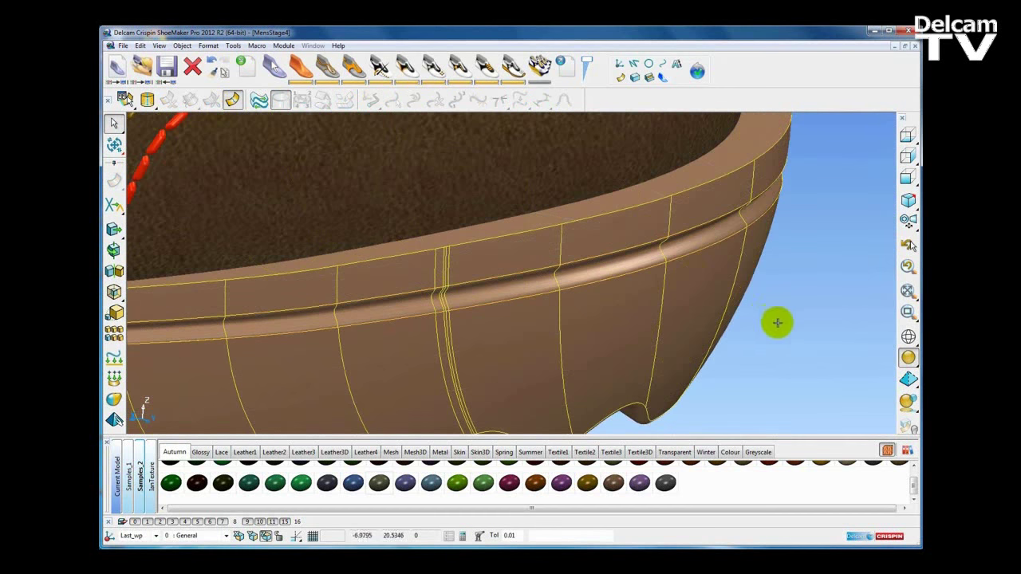
{"action": "left_click", "coordinate": [782, 324]}
Apply the bright red Autumn material to the groove strip around the sole's side wall.
{"action": "left_click", "coordinate": [619, 264]}
{"action": "scroll", "coordinate": [607, 275], "scroll_direction": "down", "scroll_amount": 4}
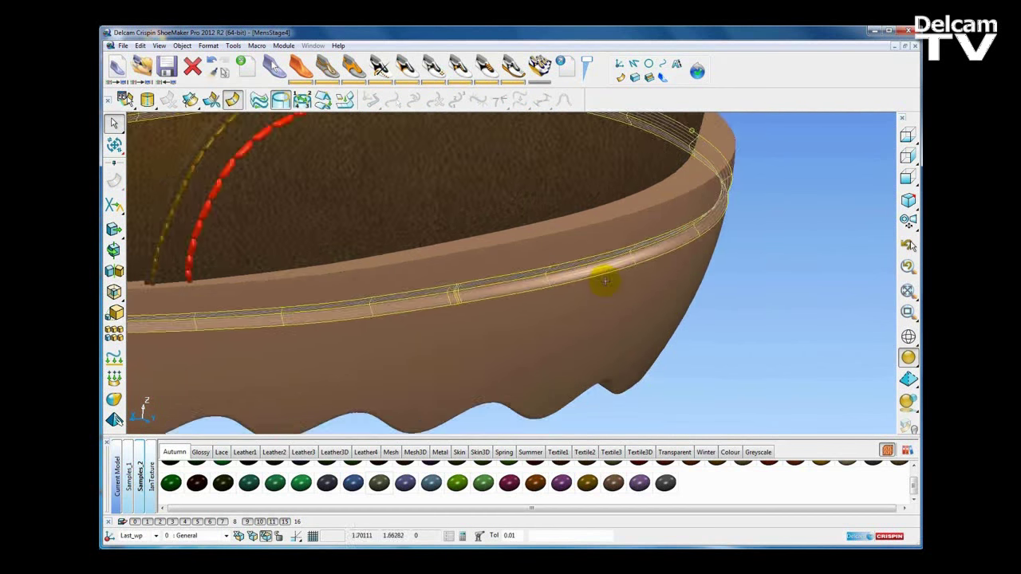
{"action": "left_click", "coordinate": [914, 466]}
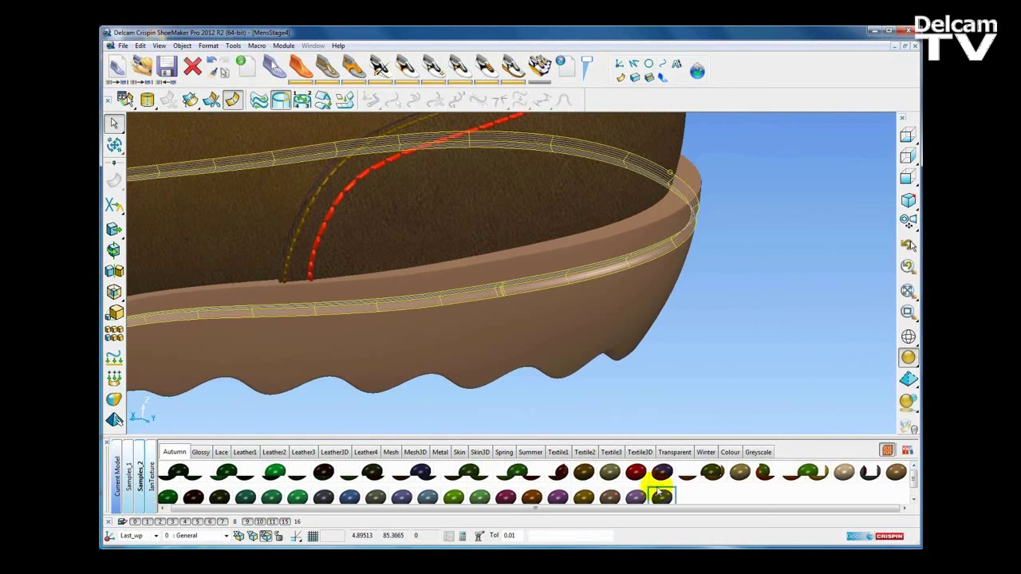
{"action": "left_click", "coordinate": [637, 473]}
{"action": "left_click", "coordinate": [704, 384]}
{"action": "right_click", "coordinate": [702, 391]}
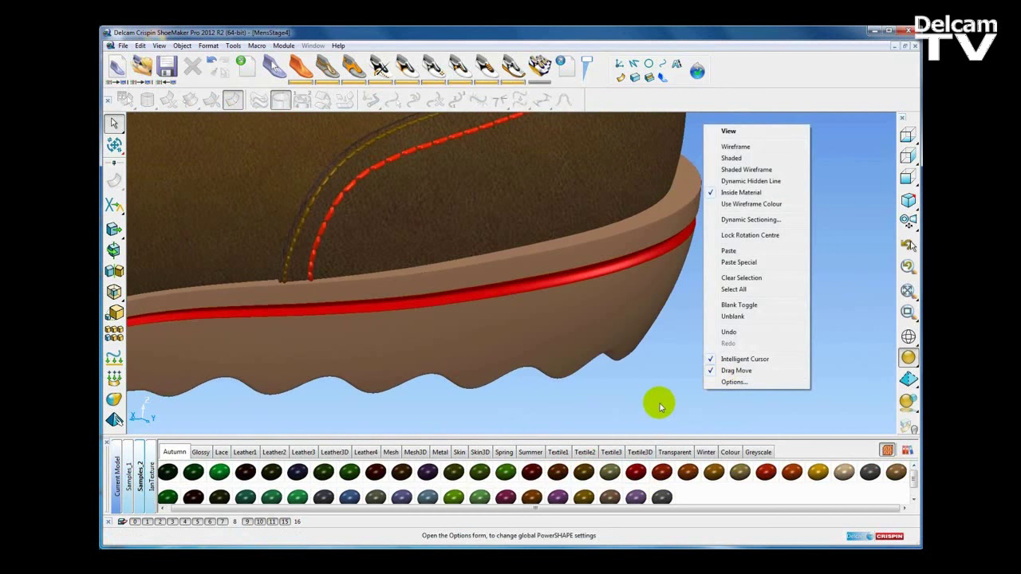
{"action": "left_click", "coordinate": [660, 404]}
Set up a fillet surface with the sole's flat top rim as primary and the upper side wall band as secondary surface.
{"action": "middle_click_drag", "start_coordinate": [635, 371], "coordinate": [661, 386], "text": "shift"}
{"action": "scroll", "coordinate": [660, 386], "scroll_direction": "down", "scroll_amount": 2}
{"action": "middle_click_drag", "start_coordinate": [604, 253], "coordinate": [625, 252]}
{"action": "middle_click_drag", "start_coordinate": [584, 205], "coordinate": [714, 306], "text": "ctrl+shift"}
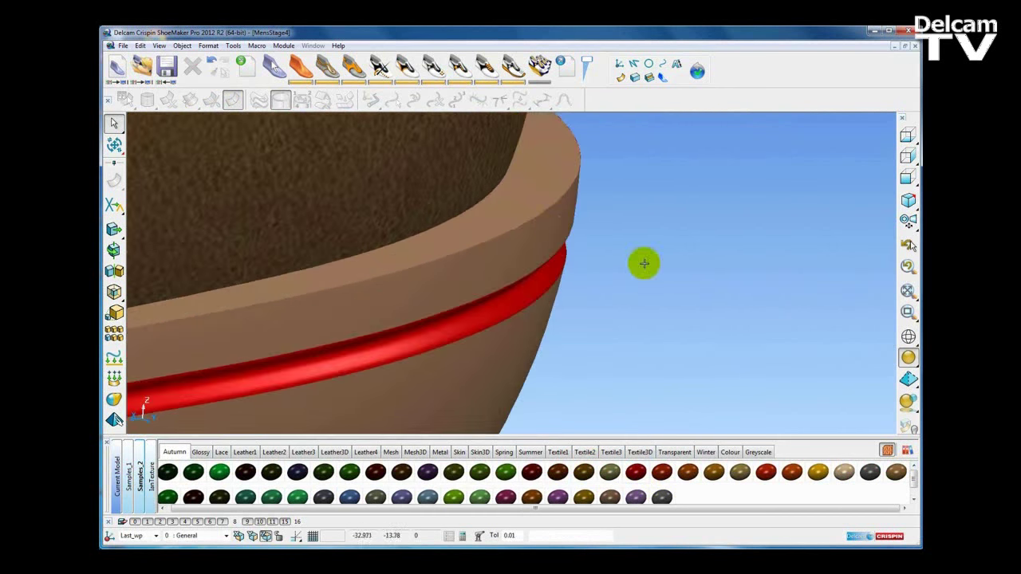
{"action": "left_click", "coordinate": [519, 203]}
{"action": "middle_click_drag", "start_coordinate": [597, 273], "coordinate": [637, 273], "text": "shift"}
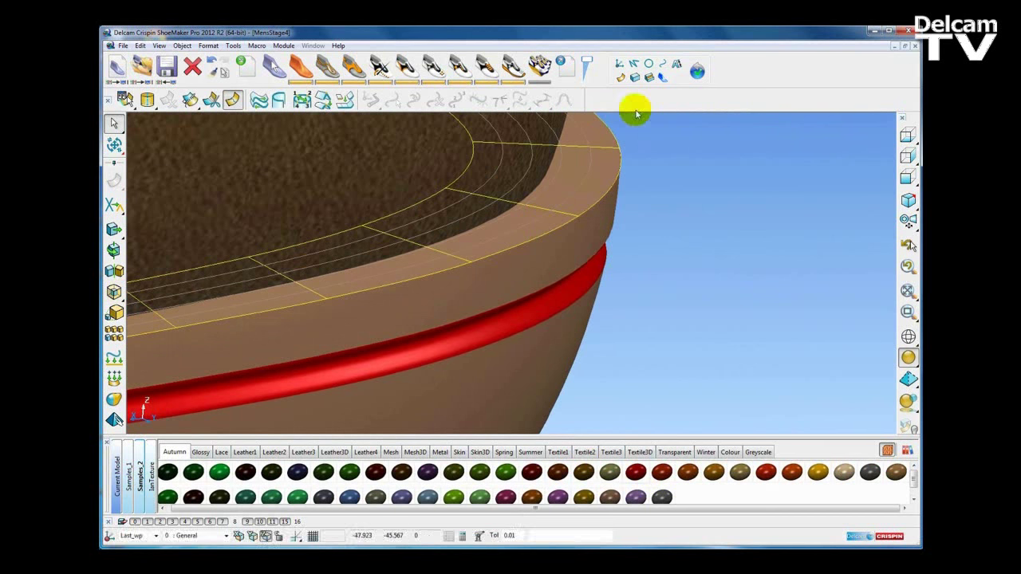
{"action": "left_click", "coordinate": [621, 78]}
{"action": "left_click", "coordinate": [115, 356]}
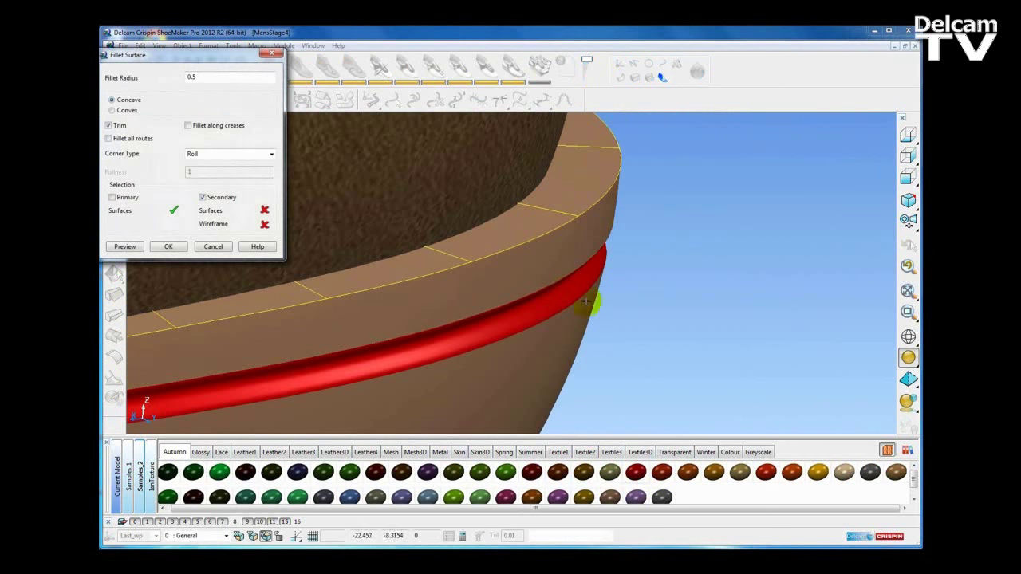
{"action": "left_click", "coordinate": [523, 280]}
Create the fillet between rim and side wall band with radius 1, Convex direction, trimming on and Roll corners.
{"action": "left_click", "coordinate": [202, 77]}
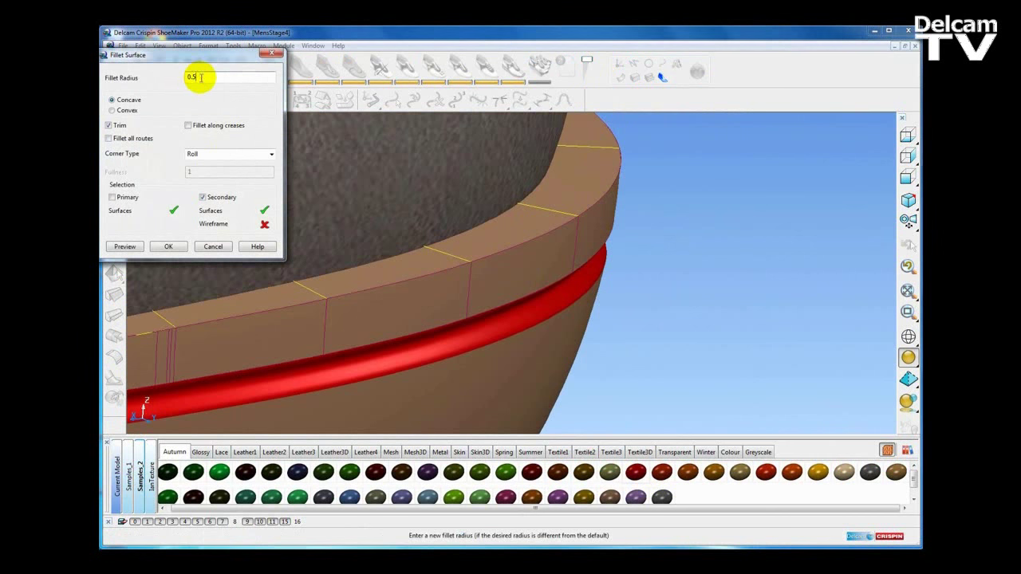
{"action": "middle_click_drag", "start_coordinate": [485, 292], "coordinate": [502, 289], "text": "shift"}
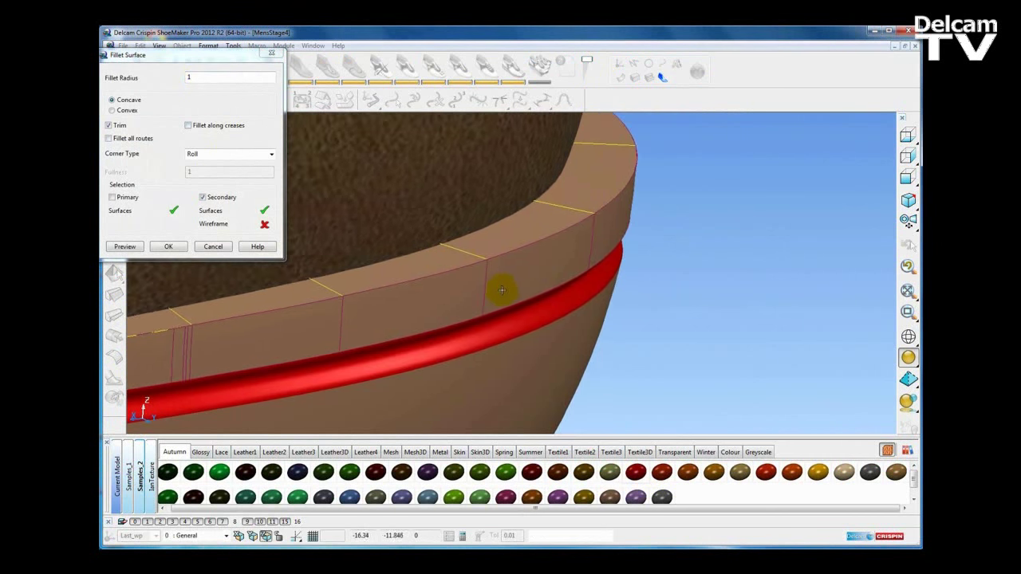
{"action": "left_click", "coordinate": [112, 110]}
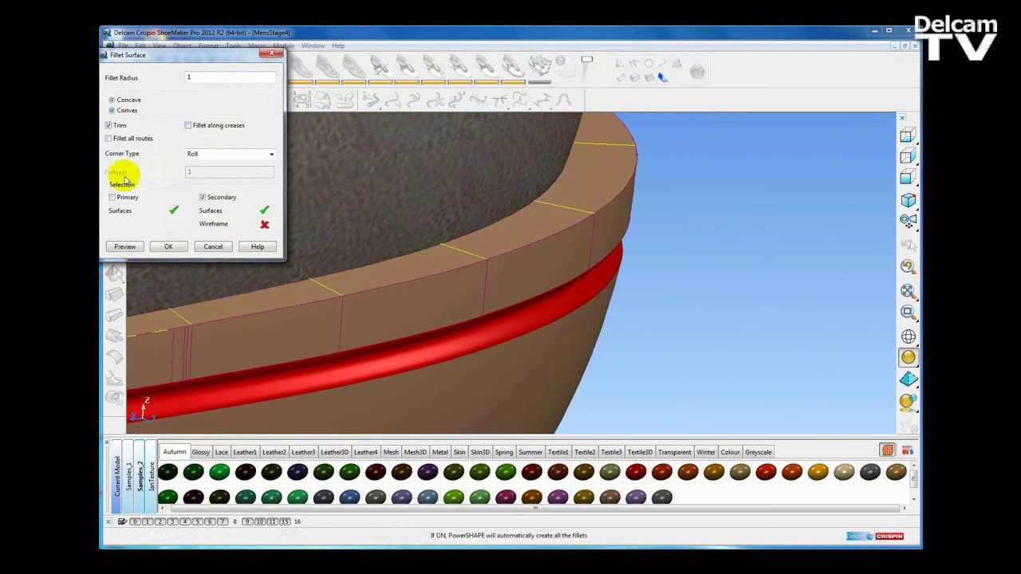
{"action": "left_click", "coordinate": [124, 247]}
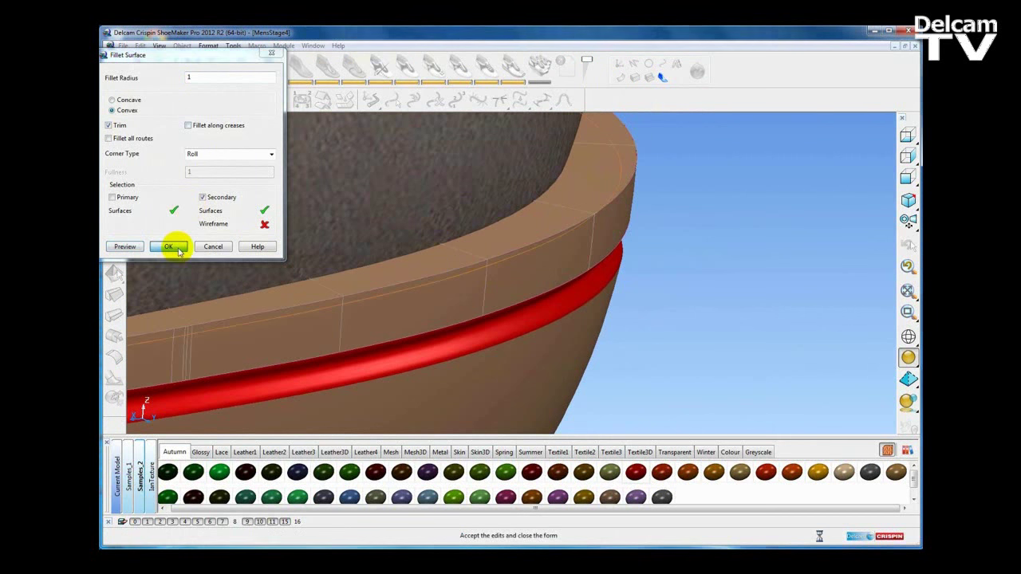
{"action": "left_click", "coordinate": [176, 247]}
{"action": "left_click", "coordinate": [179, 170]}
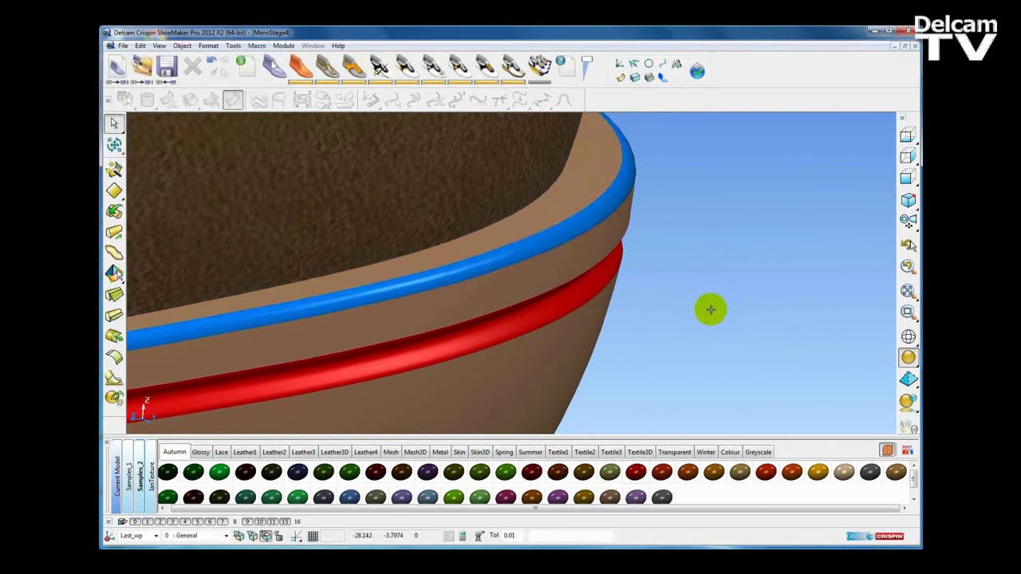
Apply the olive-green Autumn material to the sole's top rim, edge fillet and upper side wall band.
{"action": "left_click", "coordinate": [519, 249], "text": "shift"}
{"action": "left_click", "coordinate": [533, 270], "text": "shift"}
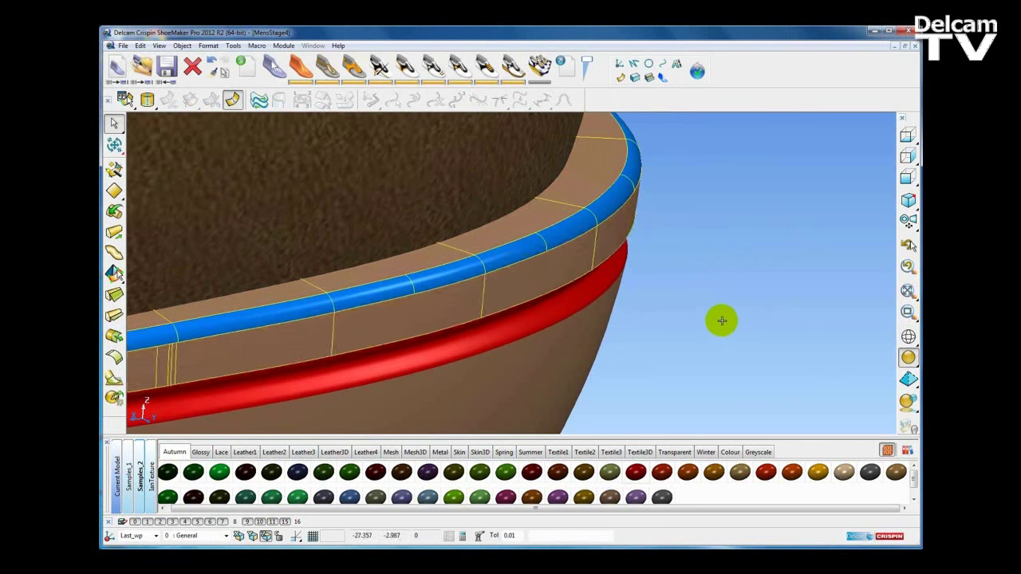
{"action": "scroll", "coordinate": [726, 321], "scroll_direction": "down", "scroll_amount": 3}
{"action": "left_click", "coordinate": [608, 476]}
{"action": "left_click", "coordinate": [665, 358]}
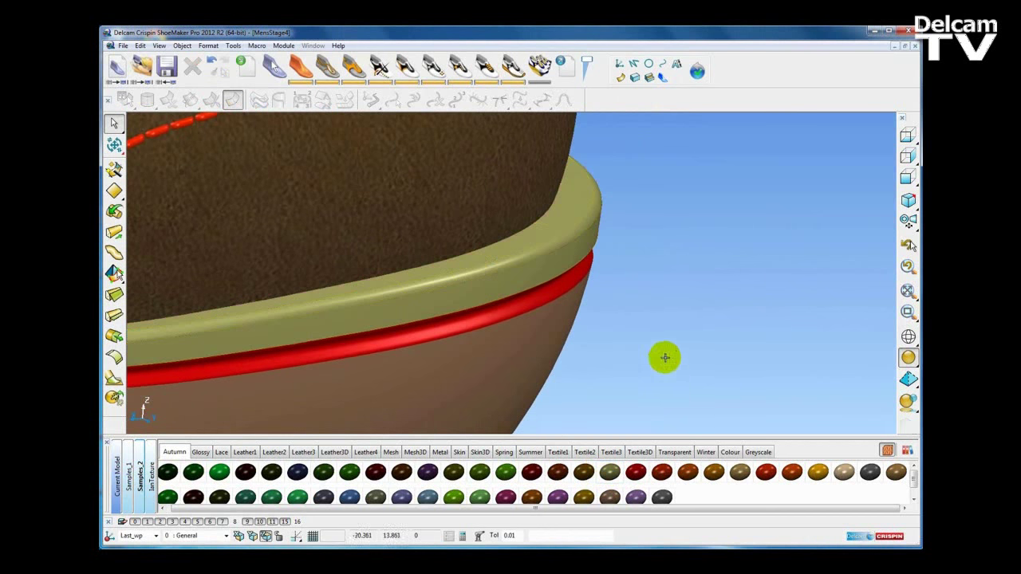
Accept the sole changes and finish the sole modelling operation.
{"action": "scroll", "coordinate": [638, 338], "scroll_direction": "down", "scroll_amount": 5}
{"action": "scroll", "coordinate": [674, 332], "scroll_direction": "down", "scroll_amount": 3}
{"action": "middle_click_drag", "start_coordinate": [604, 335], "coordinate": [707, 262], "text": "shift"}
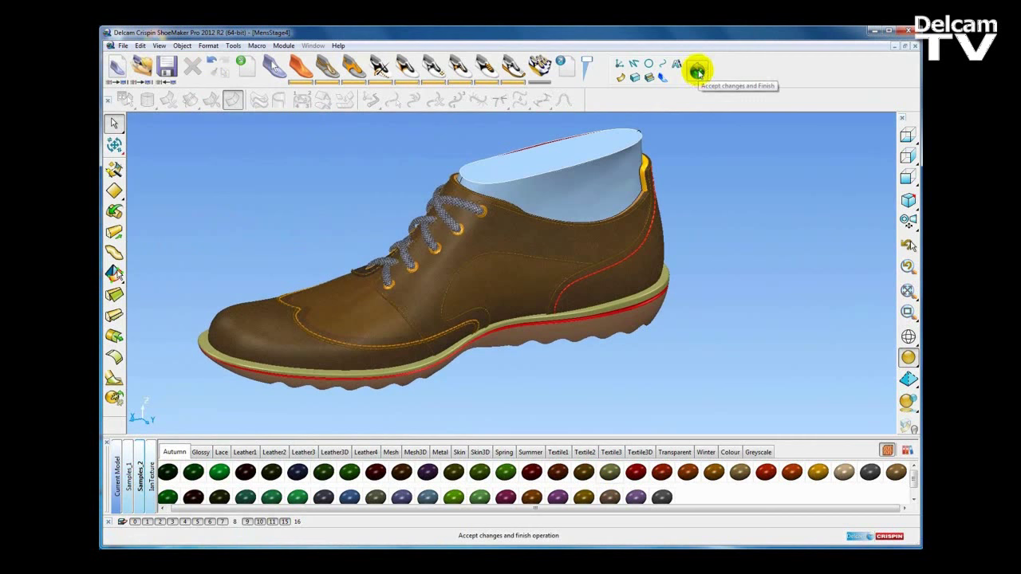
{"action": "left_click", "coordinate": [698, 73]}
Examine the shoe from the side, hiding the sole and showing it again.
{"action": "middle_click_drag", "start_coordinate": [451, 308], "coordinate": [809, 284]}
{"action": "middle_click_drag", "start_coordinate": [391, 307], "coordinate": [581, 245]}
{"action": "left_click", "coordinate": [513, 72]}
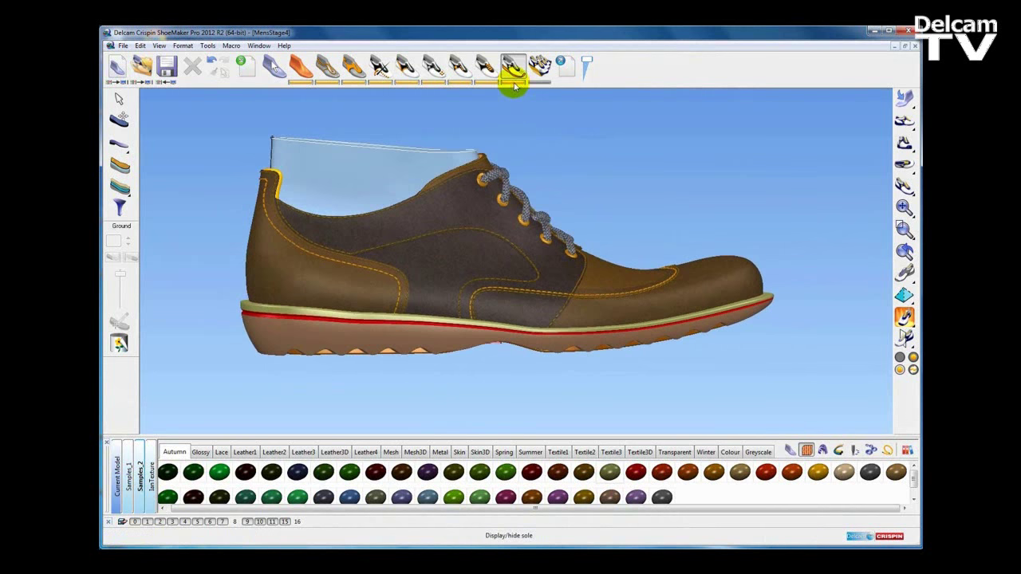
{"action": "left_click", "coordinate": [513, 81]}
{"action": "left_click", "coordinate": [514, 82]}
Select the shoe's tongue above the laces and load the CrispinLogo image for wrapping onto it.
{"action": "middle_click_drag", "start_coordinate": [616, 174], "coordinate": [506, 318]}
{"action": "scroll", "coordinate": [651, 236], "scroll_direction": "down", "scroll_amount": 1}
{"action": "middle_click_drag", "start_coordinate": [651, 236], "coordinate": [574, 336]}
{"action": "middle_click_drag", "start_coordinate": [449, 157], "coordinate": [634, 253], "text": "ctrl+shift"}
{"action": "left_click", "coordinate": [448, 193]}
{"action": "scroll", "coordinate": [465, 230], "scroll_direction": "up", "scroll_amount": 2}
{"action": "middle_click_drag", "start_coordinate": [465, 230], "coordinate": [451, 248], "text": "shift"}
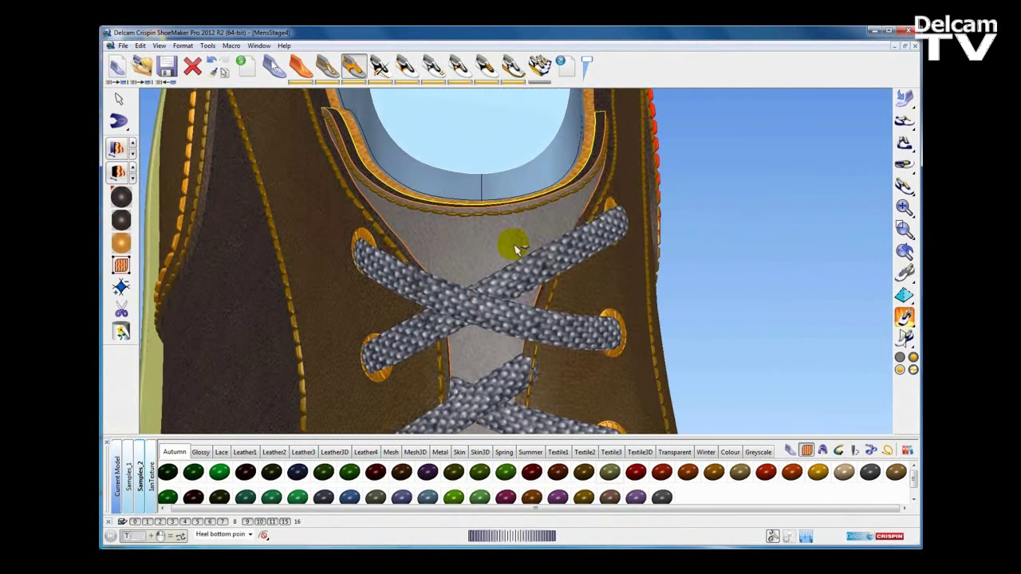
{"action": "middle_click_drag", "start_coordinate": [516, 250], "coordinate": [502, 252]}
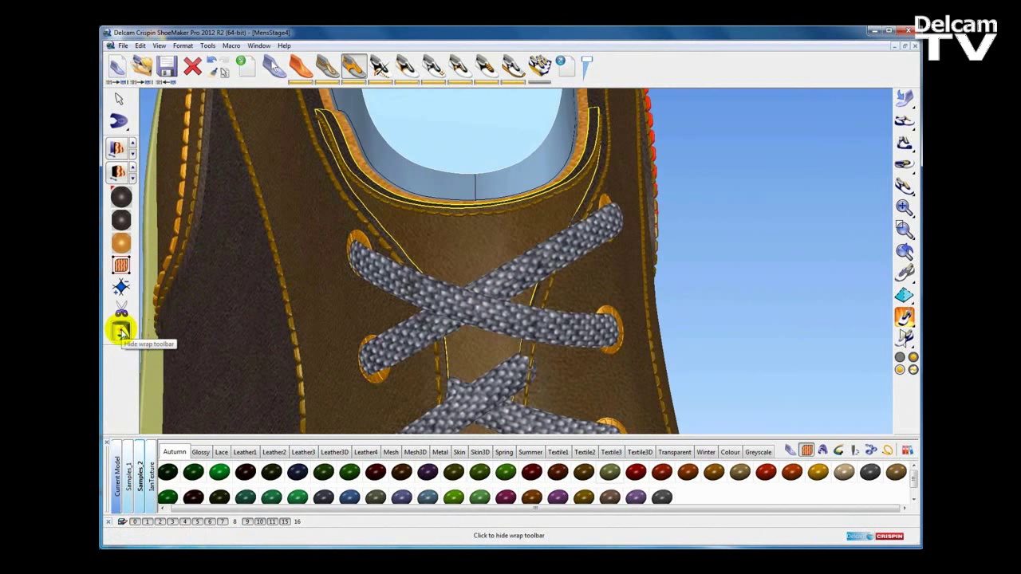
{"action": "left_click", "coordinate": [120, 332]}
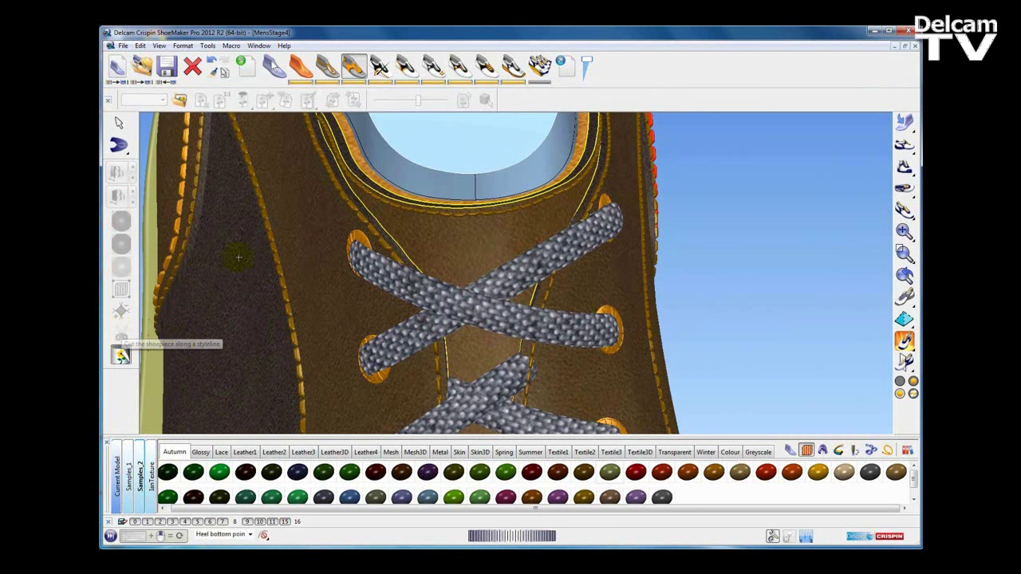
{"action": "left_click", "coordinate": [182, 101]}
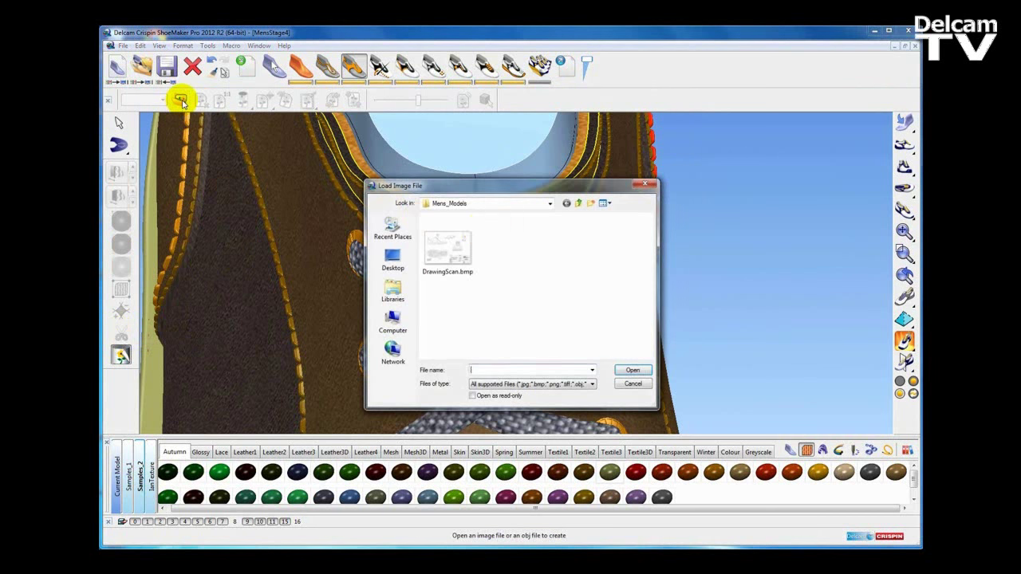
{"action": "left_click", "coordinate": [633, 372]}
Scale the CRISPIN logo stencil down proportionally until it fits within the width of the tongue.
{"action": "left_click", "coordinate": [286, 102]}
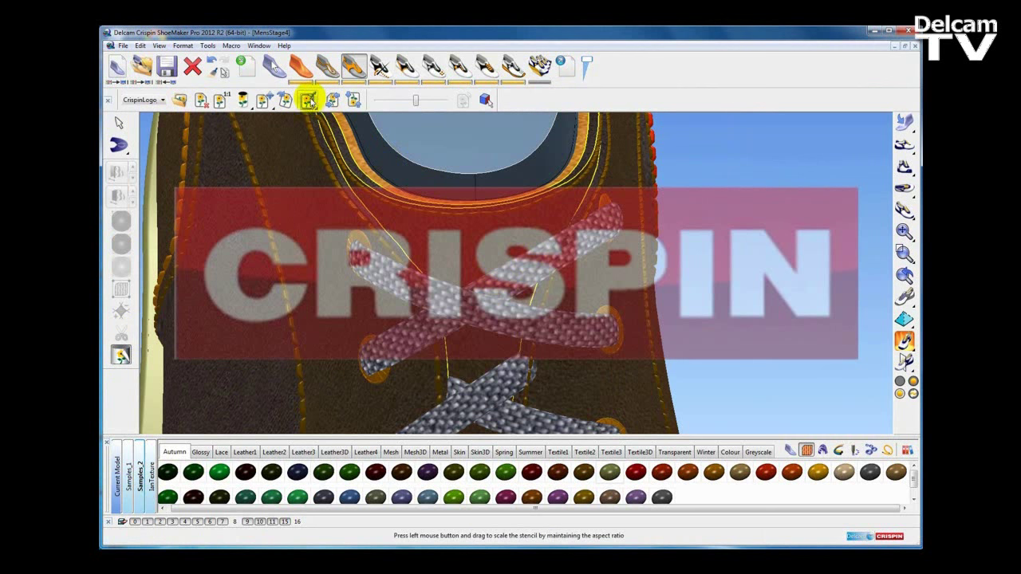
{"action": "left_click", "coordinate": [312, 101]}
{"action": "left_click_drag", "start_coordinate": [841, 210], "coordinate": [390, 378]}
{"action": "left_click_drag", "start_coordinate": [729, 237], "coordinate": [576, 283]}
{"action": "left_click_drag", "start_coordinate": [663, 276], "coordinate": [589, 281]}
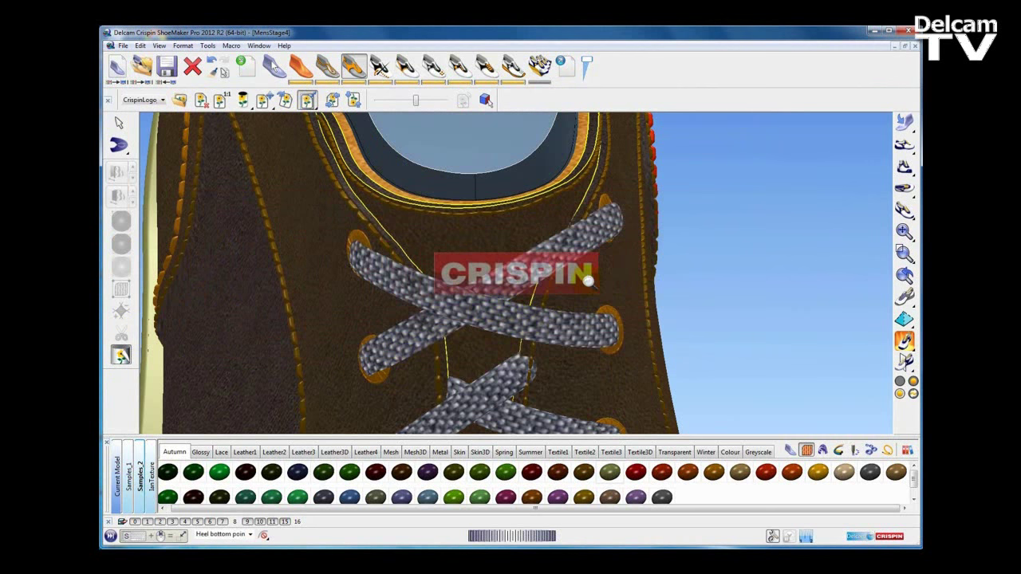
Align the CRISPIN logo with the tongue area above the top lace, wrap it onto the tongue and finish image wrapping.
{"action": "middle_click_drag", "start_coordinate": [676, 397], "coordinate": [537, 363]}
{"action": "scroll", "coordinate": [514, 369], "scroll_direction": "down", "scroll_amount": 2}
{"action": "scroll", "coordinate": [515, 364], "scroll_direction": "up", "scroll_amount": 2}
{"action": "scroll", "coordinate": [513, 366], "scroll_direction": "down", "scroll_amount": 2}
{"action": "scroll", "coordinate": [515, 363], "scroll_direction": "up", "scroll_amount": 3}
{"action": "scroll", "coordinate": [531, 358], "scroll_direction": "down", "scroll_amount": 2}
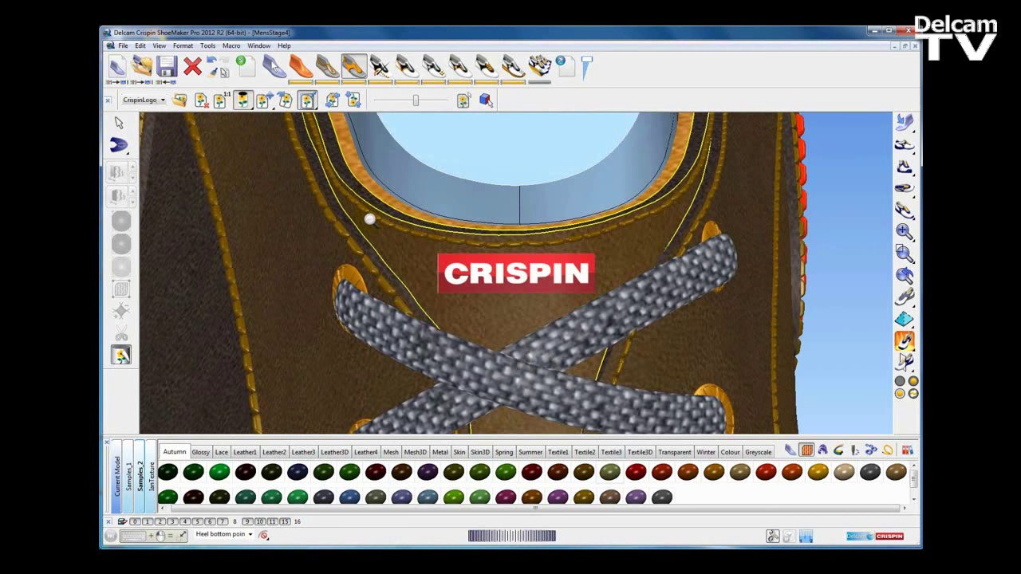
{"action": "left_click", "coordinate": [123, 354]}
{"action": "scroll", "coordinate": [443, 301], "scroll_direction": "down", "scroll_amount": 5}
{"action": "left_click", "coordinate": [609, 368]}
Hide the last and show the whole laced shoe with its tongue logo in a three-quarter view.
{"action": "middle_click_drag", "start_coordinate": [522, 403], "coordinate": [588, 198]}
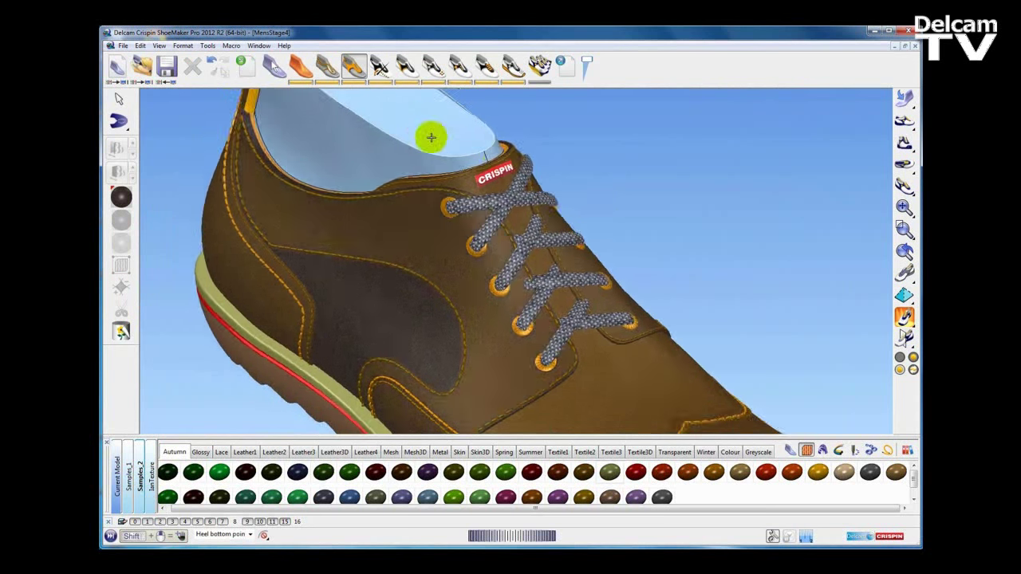
{"action": "scroll", "coordinate": [554, 241], "scroll_direction": "up", "scroll_amount": 5}
{"action": "scroll", "coordinate": [559, 263], "scroll_direction": "down", "scroll_amount": 7}
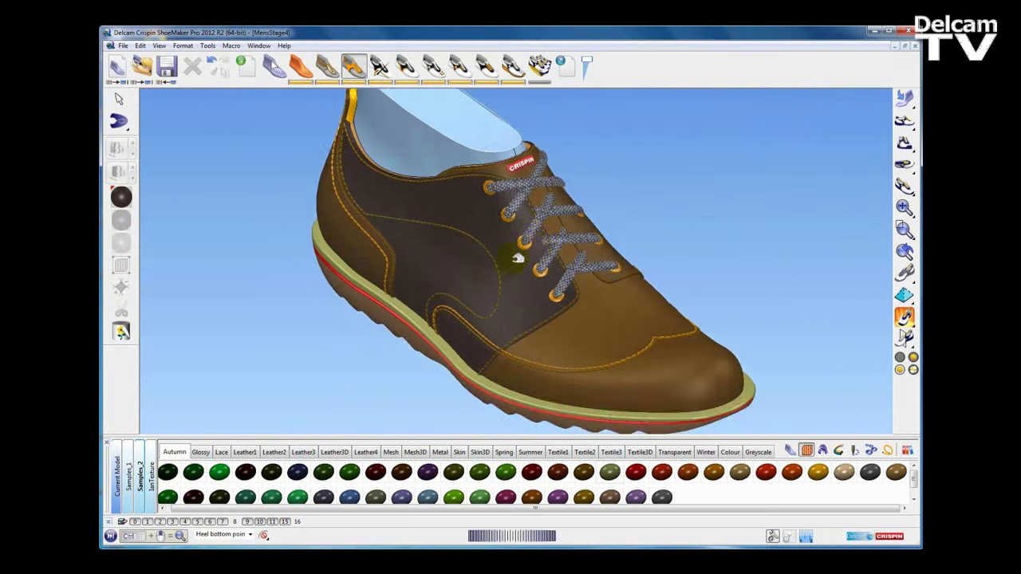
{"action": "scroll", "coordinate": [517, 258], "scroll_direction": "down", "scroll_amount": 3}
{"action": "middle_click_drag", "start_coordinate": [512, 312], "coordinate": [501, 262]}
{"action": "scroll", "coordinate": [504, 306], "scroll_direction": "up", "scroll_amount": 2}
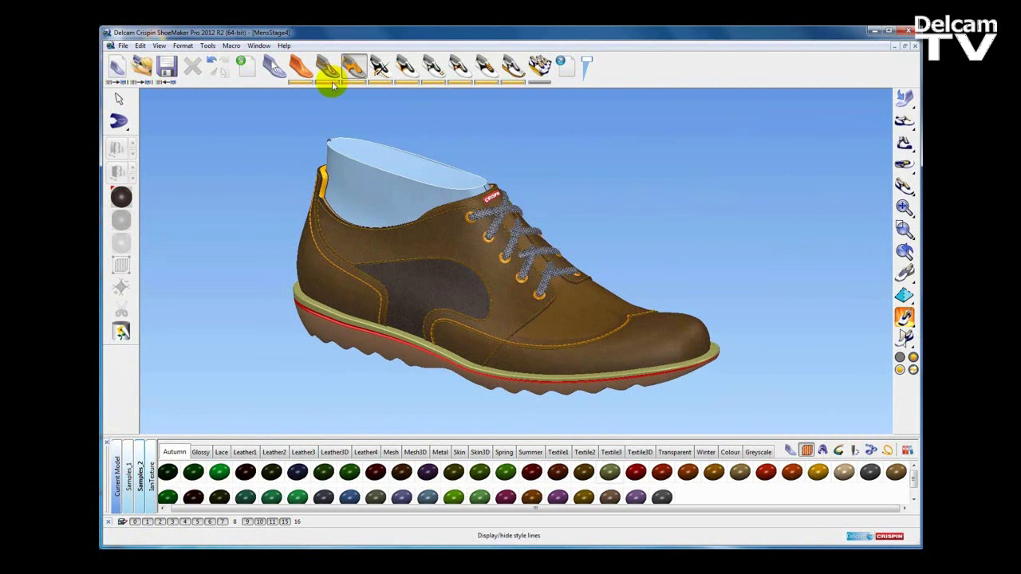
{"action": "left_click", "coordinate": [306, 83]}
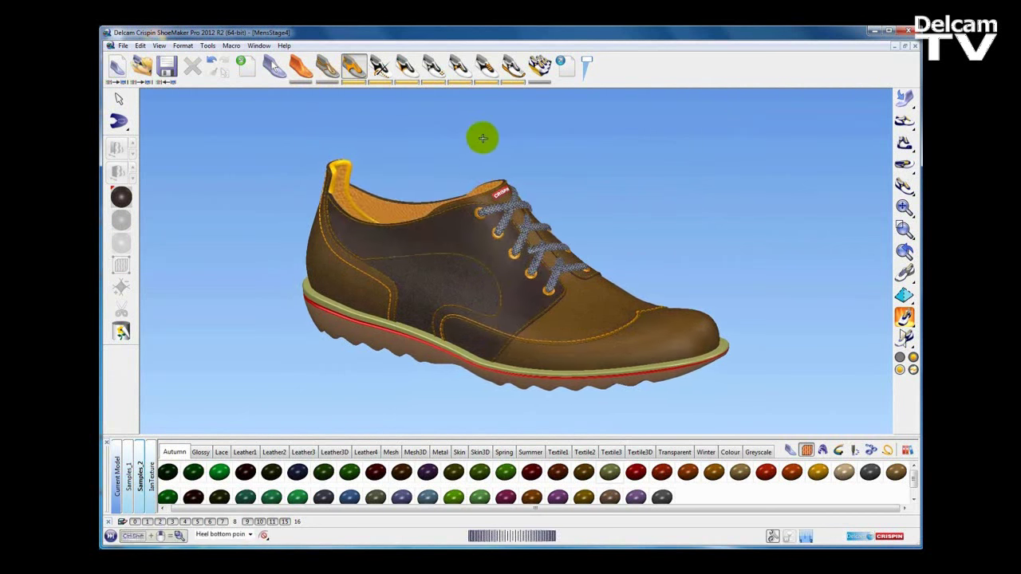